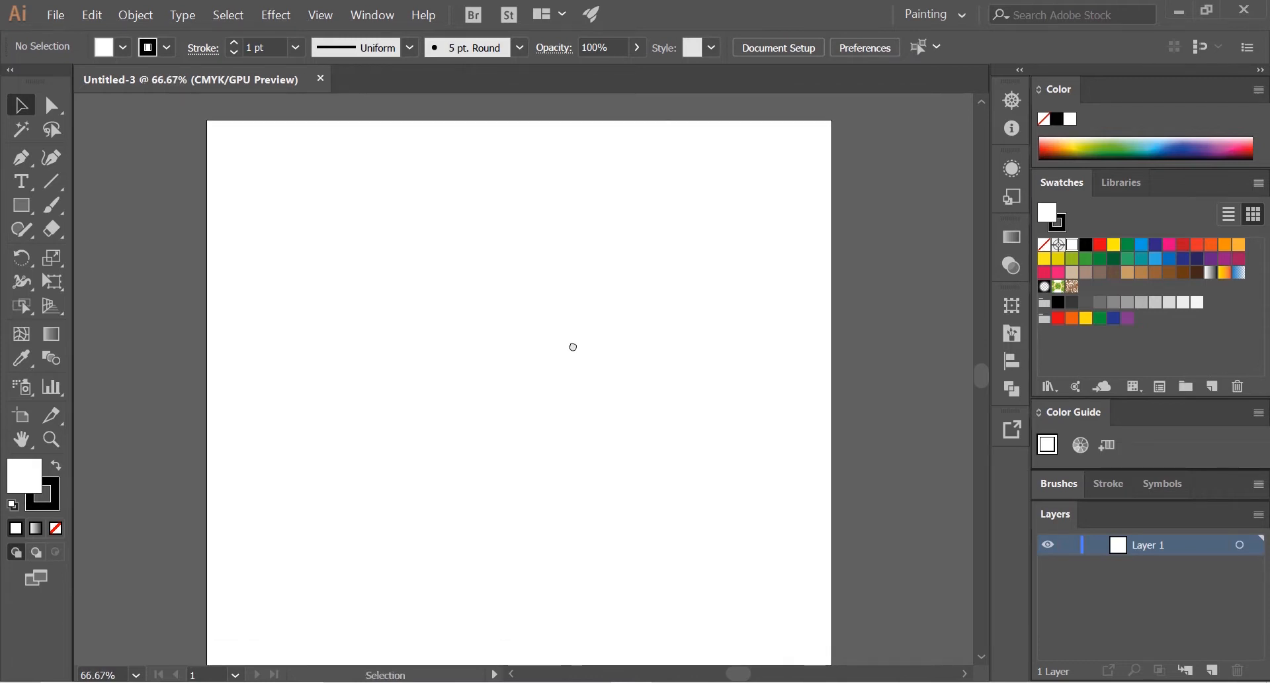
Step: Place the Character Reference image from the desktop onto the artboard as a linked file, then deselect it
{"action": "left_click", "coordinate": [1179, 12]}
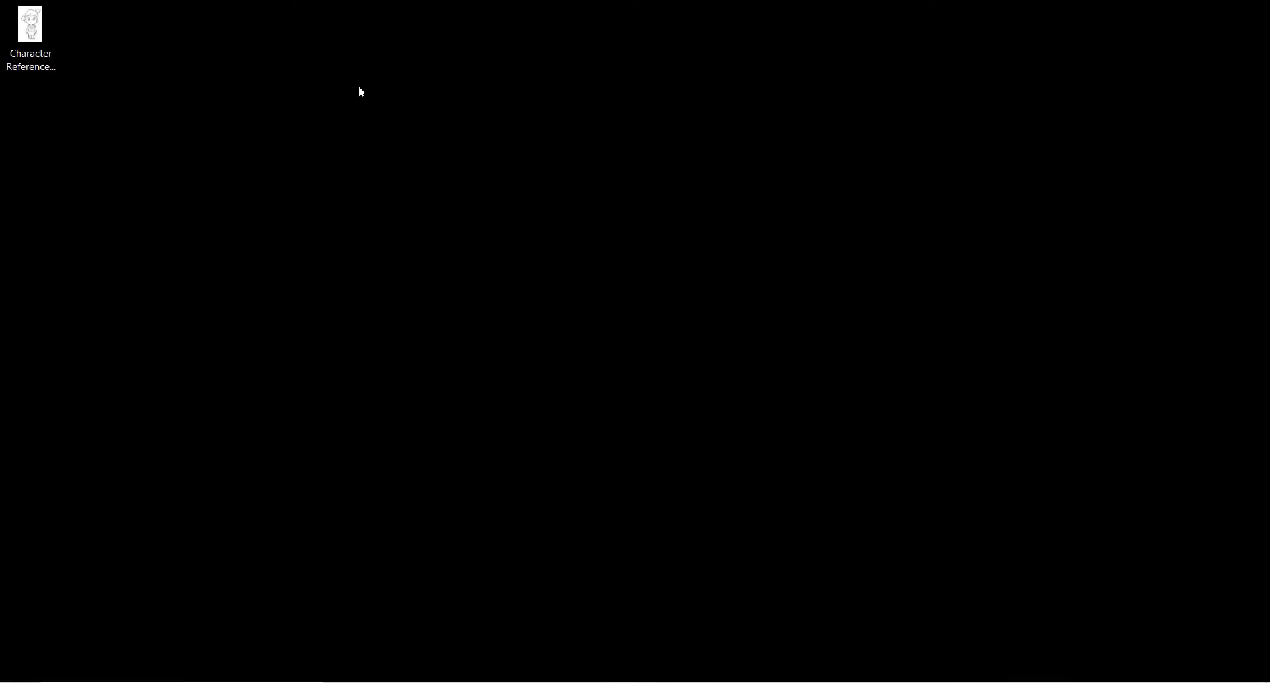
{"action": "left_click_drag", "start_coordinate": [16, 35], "coordinate": [641, 659]}
{"action": "left_click_drag", "start_coordinate": [614, 602], "coordinate": [602, 350]}
{"action": "scroll", "coordinate": [508, 285], "scroll_direction": "up", "scroll_amount": 1}
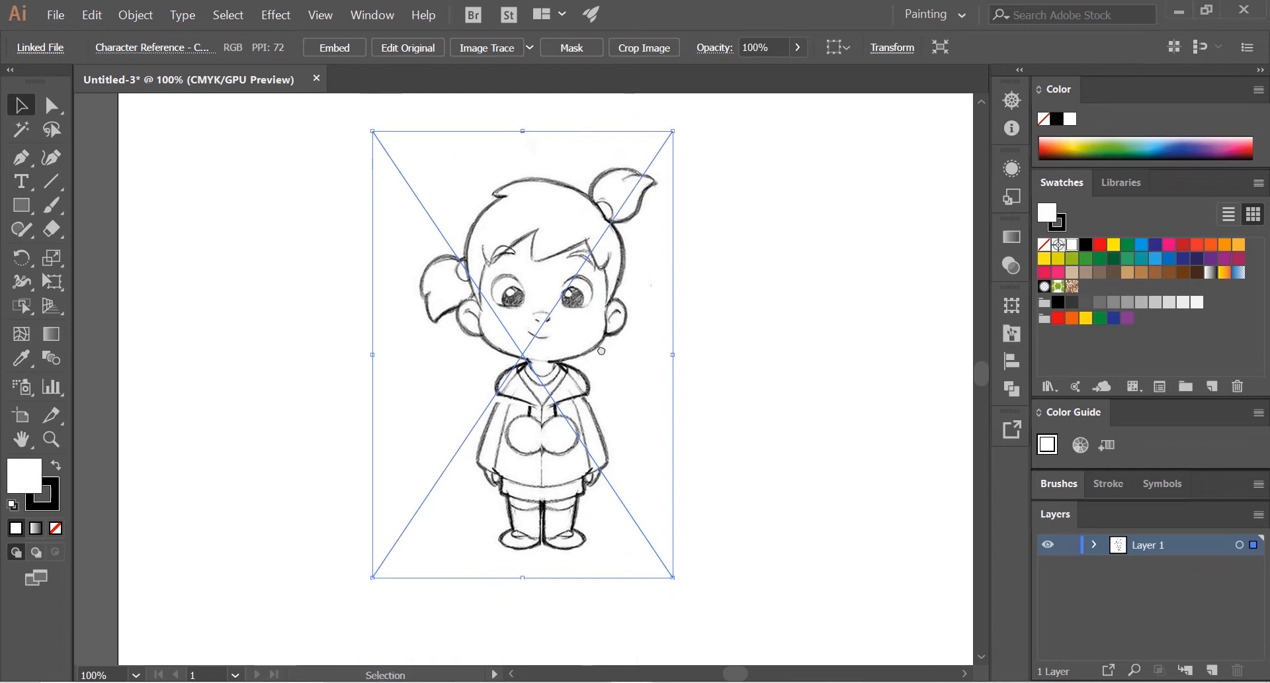
{"action": "left_click", "coordinate": [715, 346]}
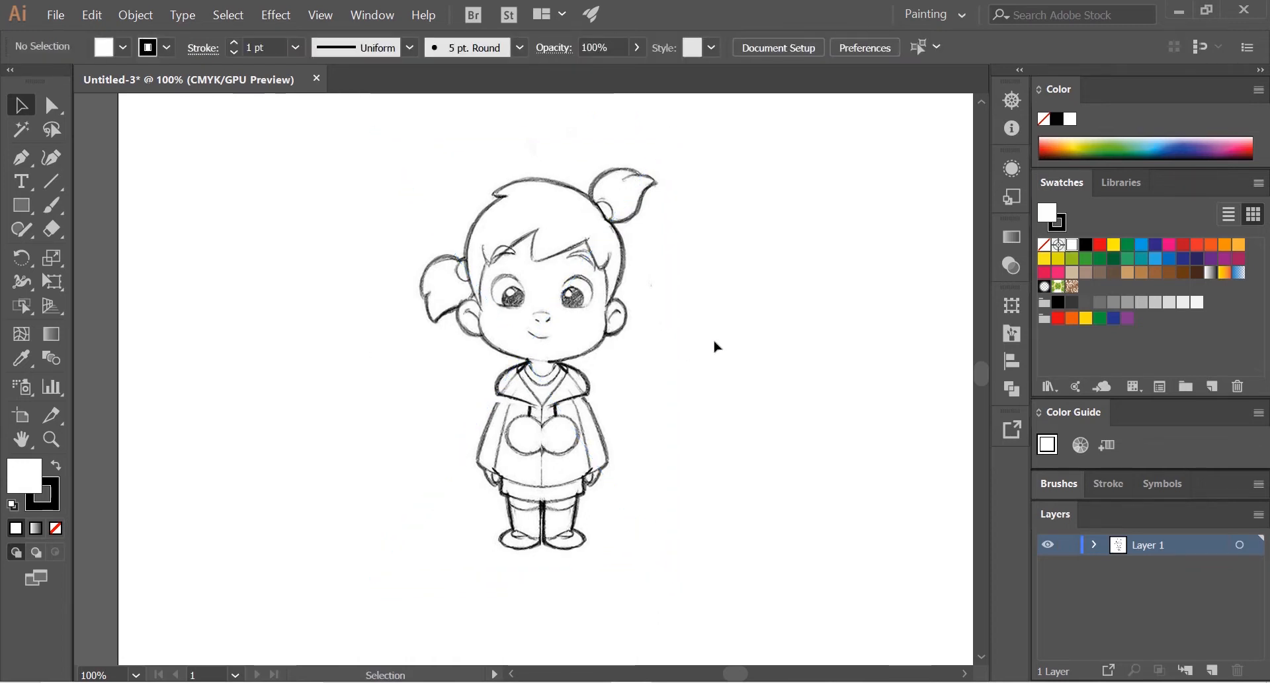
Step: Examine the character sketch's face, hair and ponytails at different magnifications
{"action": "scroll", "coordinate": [645, 246], "scroll_direction": "up", "scroll_amount": 2}
{"action": "left_click_drag", "start_coordinate": [644, 247], "coordinate": [684, 296]}
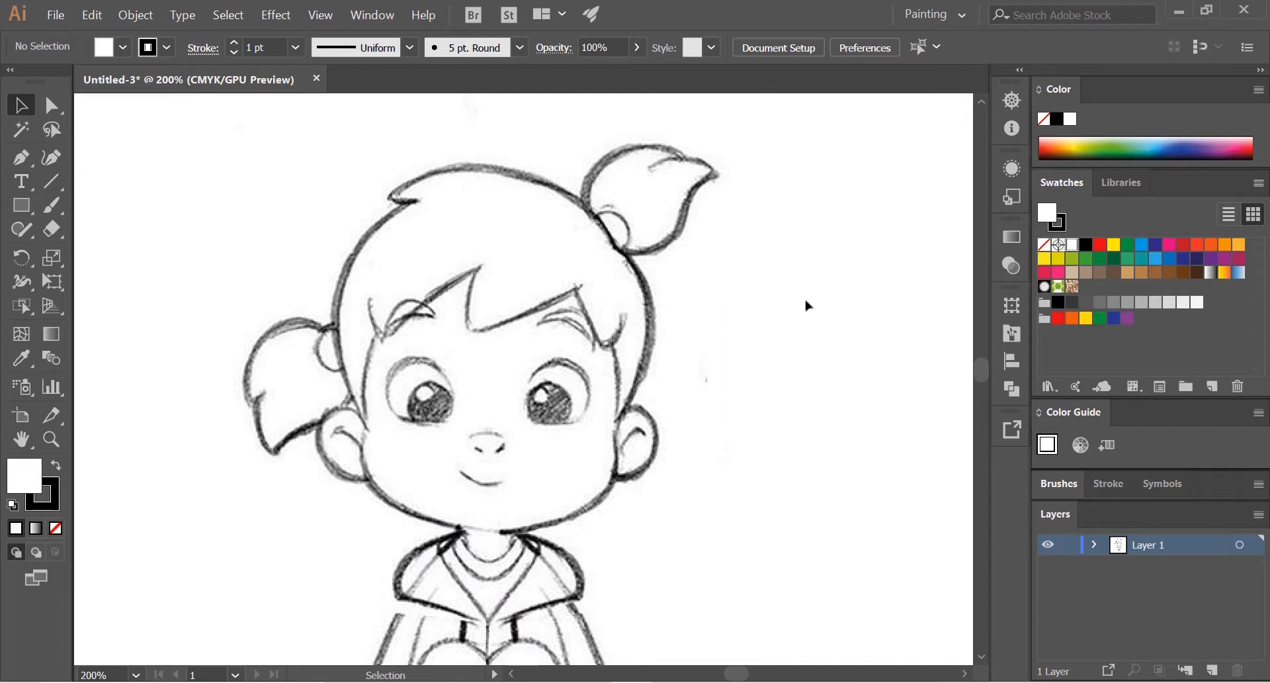
{"action": "scroll", "coordinate": [766, 306], "scroll_direction": "down", "scroll_amount": 1}
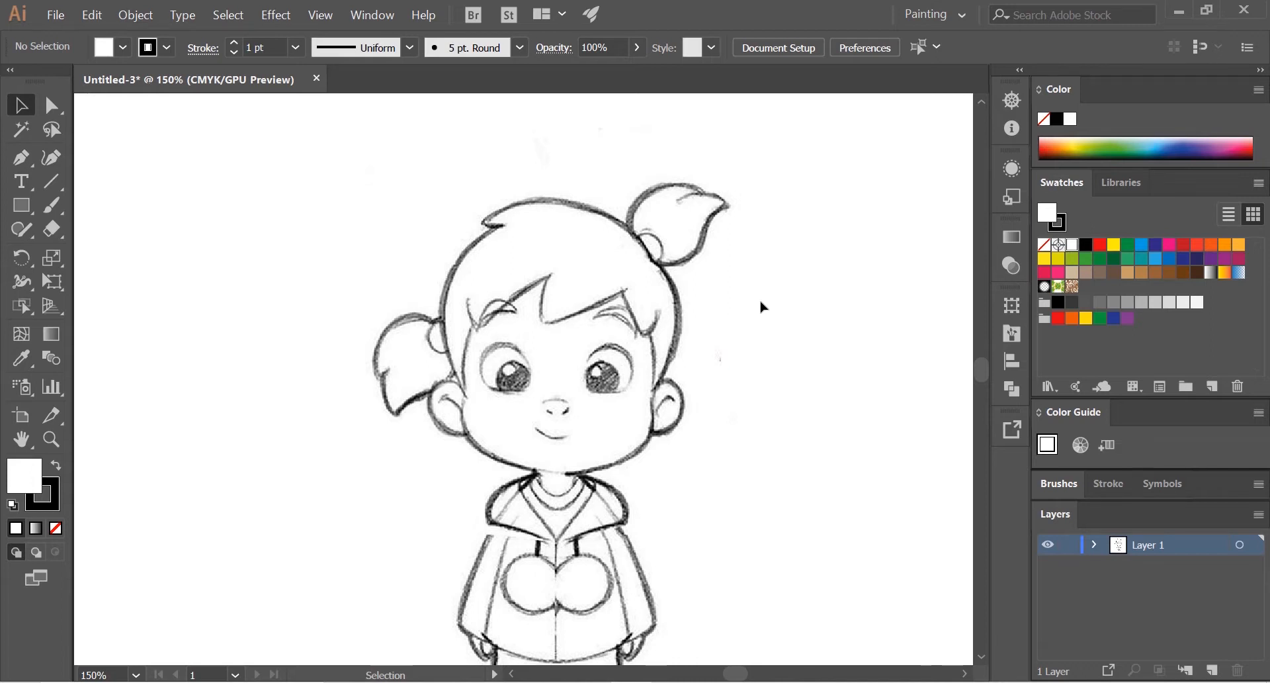
{"action": "scroll", "coordinate": [759, 307], "scroll_direction": "down", "scroll_amount": 1}
{"action": "scroll", "coordinate": [739, 313], "scroll_direction": "up", "scroll_amount": 1}
{"action": "mouse_move", "coordinate": [782, 273]}
{"action": "left_mouse_down"}
{"action": "mouse_move", "coordinate": [766, 300]}
{"action": "mouse_move", "coordinate": [725, 236]}
{"action": "mouse_move", "coordinate": [769, 318]}
{"action": "mouse_move", "coordinate": [727, 329]}
{"action": "mouse_move", "coordinate": [785, 338]}
{"action": "mouse_move", "coordinate": [760, 247]}
{"action": "mouse_move", "coordinate": [771, 428]}
{"action": "mouse_move", "coordinate": [758, 335]}
{"action": "mouse_move", "coordinate": [752, 376]}
{"action": "mouse_move", "coordinate": [714, 404]}
{"action": "mouse_move", "coordinate": [750, 383]}
{"action": "left_mouse_up"}
{"action": "scroll", "coordinate": [672, 204], "scroll_direction": "up", "scroll_amount": 1}
{"action": "mouse_move", "coordinate": [709, 310]}
{"action": "left_mouse_down"}
{"action": "mouse_move", "coordinate": [760, 360]}
{"action": "mouse_move", "coordinate": [719, 287]}
{"action": "left_mouse_up"}
{"action": "scroll", "coordinate": [707, 225], "scroll_direction": "up", "scroll_amount": 1}
{"action": "mouse_move", "coordinate": [714, 232]}
{"action": "left_mouse_down"}
{"action": "mouse_move", "coordinate": [801, 312]}
{"action": "mouse_move", "coordinate": [768, 255]}
{"action": "mouse_move", "coordinate": [767, 176]}
{"action": "mouse_move", "coordinate": [749, 213]}
{"action": "mouse_move", "coordinate": [756, 235]}
{"action": "left_mouse_up"}
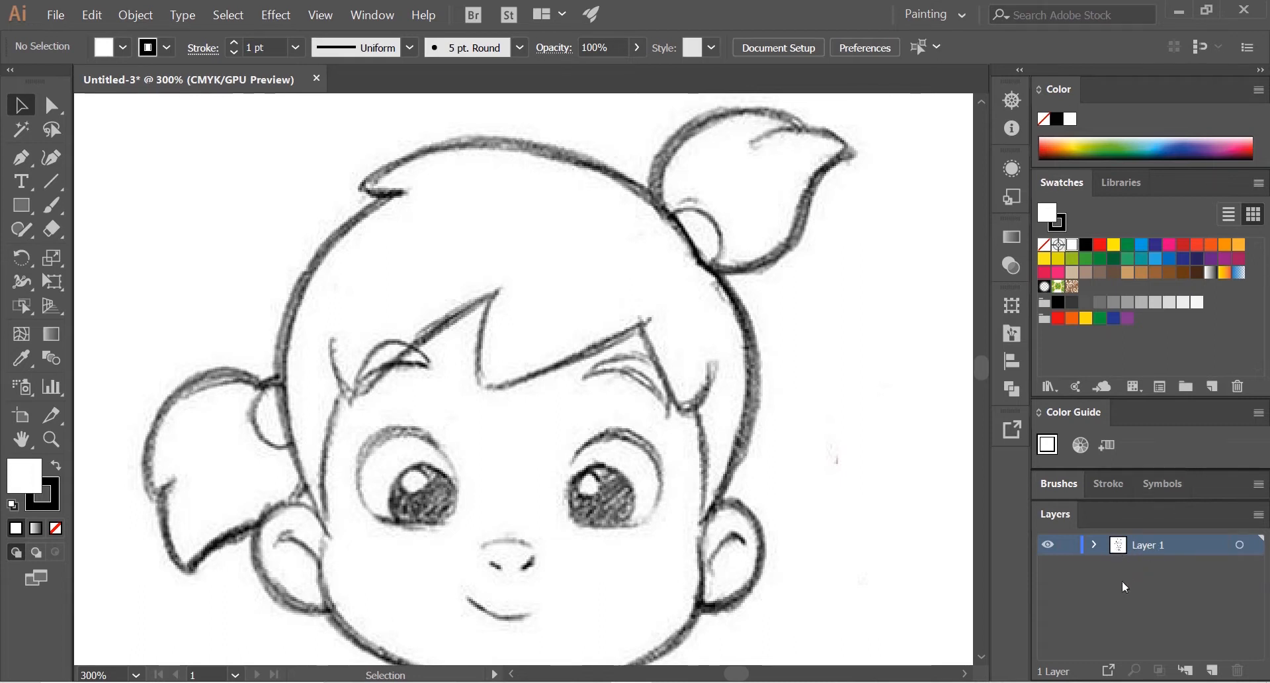
{"action": "scroll", "coordinate": [759, 444], "scroll_direction": "down", "scroll_amount": 2}
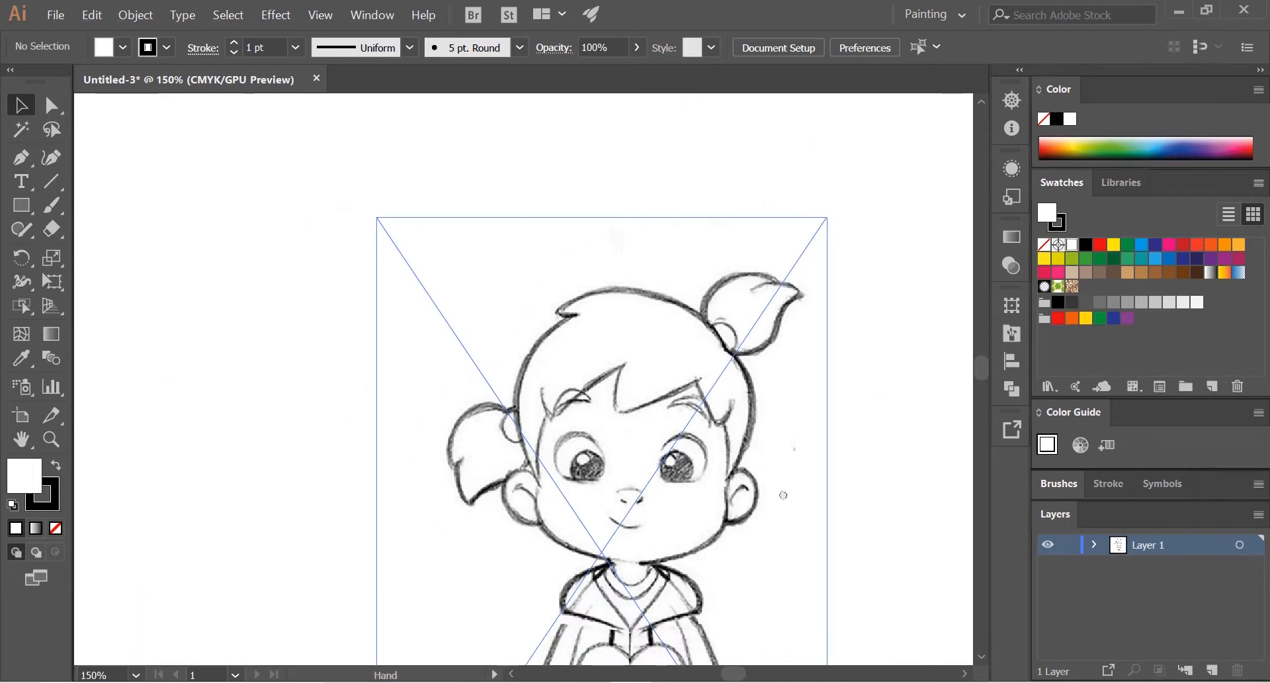
{"action": "left_click_drag", "start_coordinate": [784, 497], "coordinate": [721, 364]}
{"action": "scroll", "coordinate": [636, 295], "scroll_direction": "up", "scroll_amount": 1}
{"action": "left_click_drag", "start_coordinate": [648, 268], "coordinate": [668, 303]}
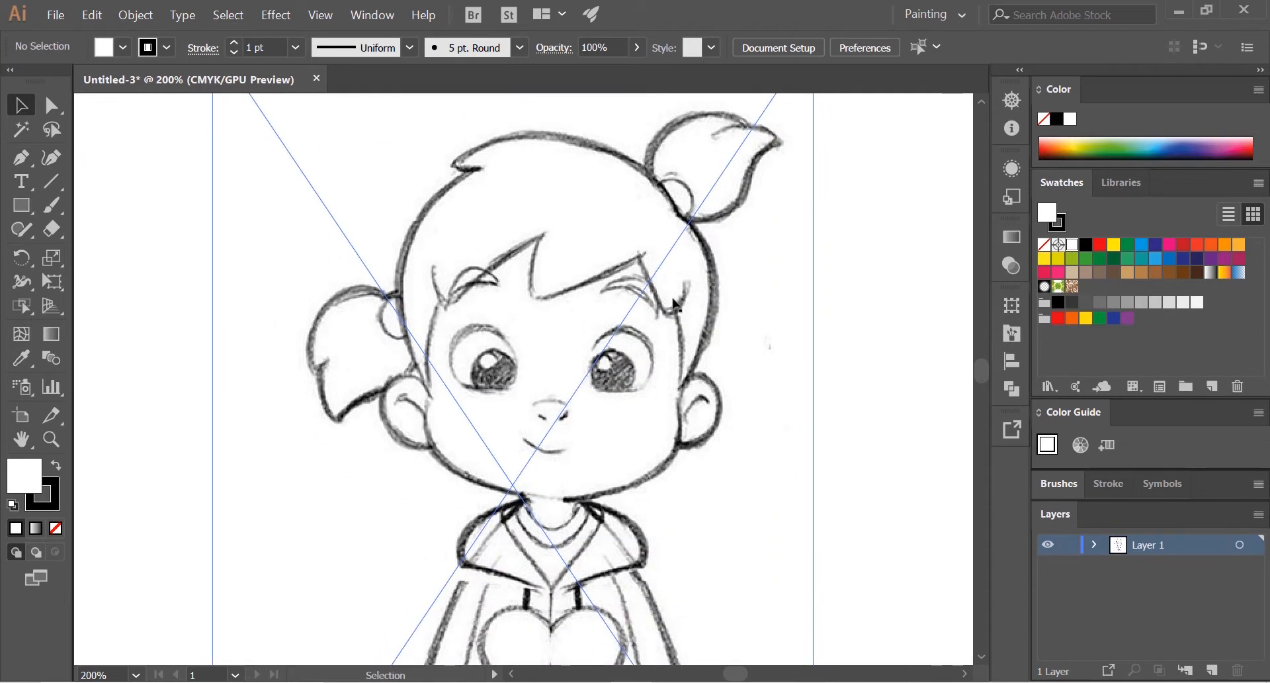
{"action": "left_click_drag", "start_coordinate": [732, 421], "coordinate": [740, 395]}
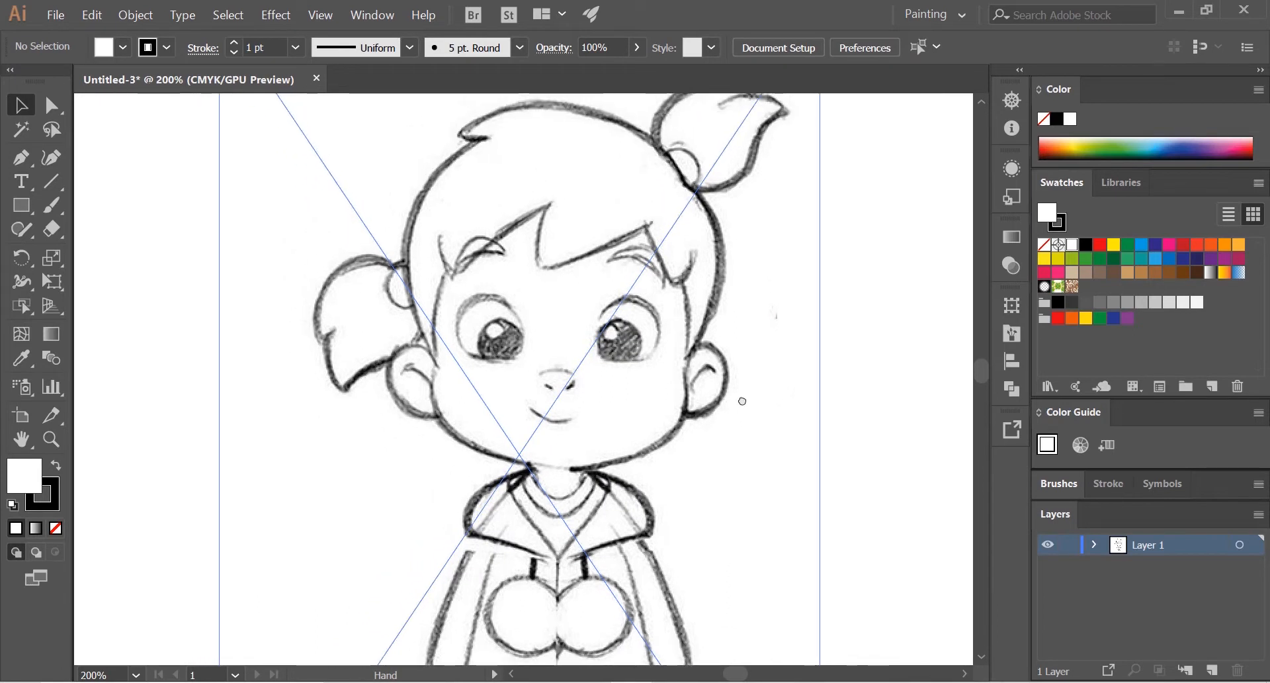
Step: Rename the layer holding the sketch as Ref
{"action": "double_click", "coordinate": [1153, 545]}
{"action": "type", "text": "F"}
{"action": "key", "text": "BackSpace"}
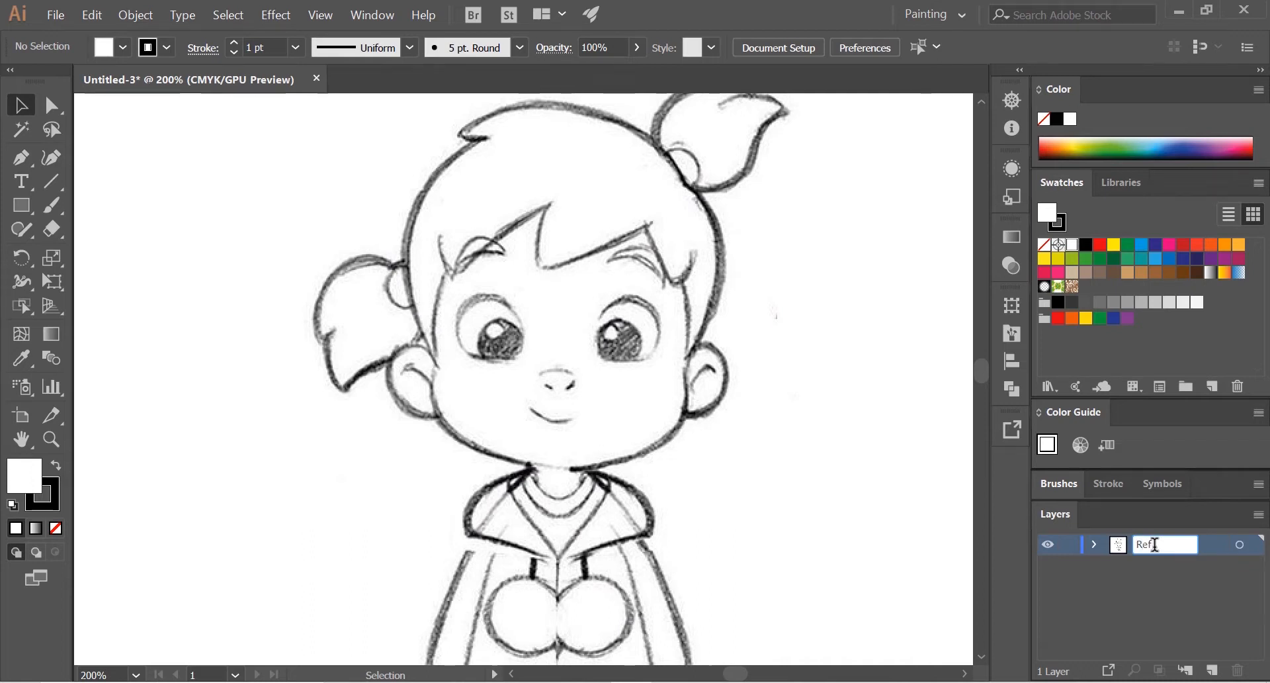
{"action": "key", "text": "Return"}
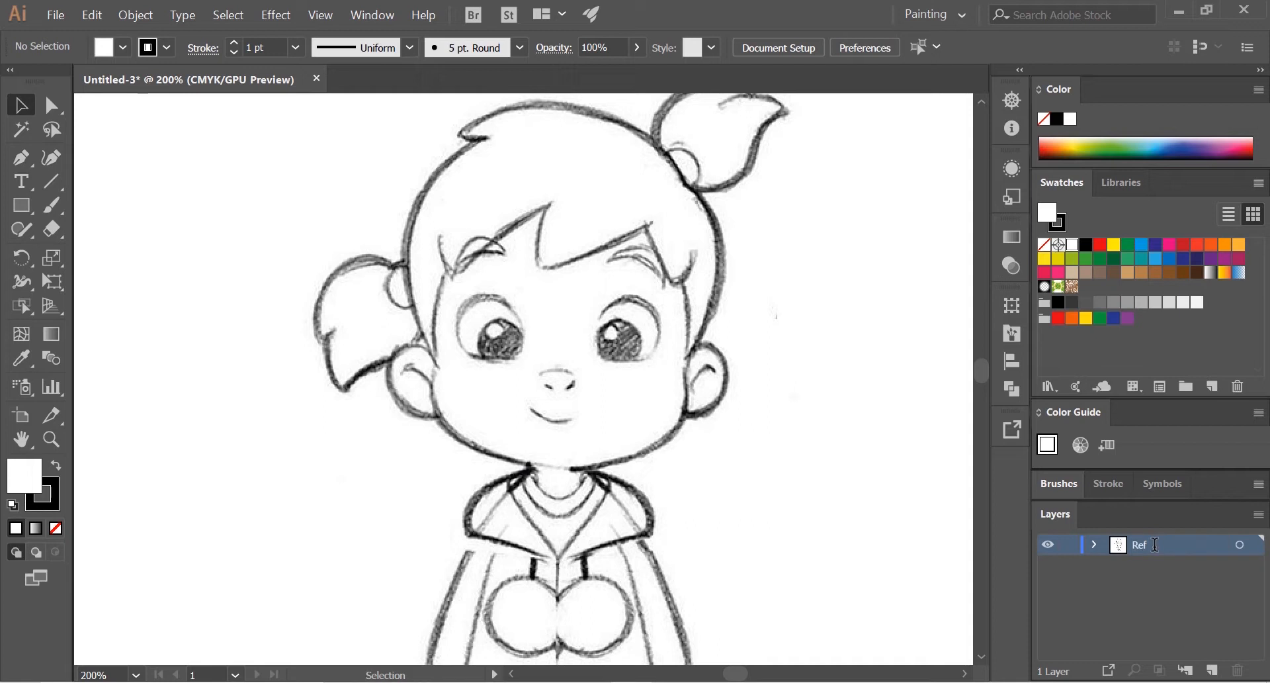
{"action": "left_click", "coordinate": [1136, 589]}
{"action": "scroll", "coordinate": [748, 483], "scroll_direction": "down", "scroll_amount": 2}
{"action": "scroll", "coordinate": [772, 477], "scroll_direction": "up", "scroll_amount": 2}
{"action": "key", "text": "space"}
{"action": "left_click_drag", "start_coordinate": [772, 464], "coordinate": [792, 522]}
{"action": "scroll", "coordinate": [703, 347], "scroll_direction": "up", "scroll_amount": 1}
{"action": "scroll", "coordinate": [702, 348], "scroll_direction": "down", "scroll_amount": 1}
{"action": "key", "text": "space"}
{"action": "left_click_drag", "start_coordinate": [688, 356], "coordinate": [697, 437]}
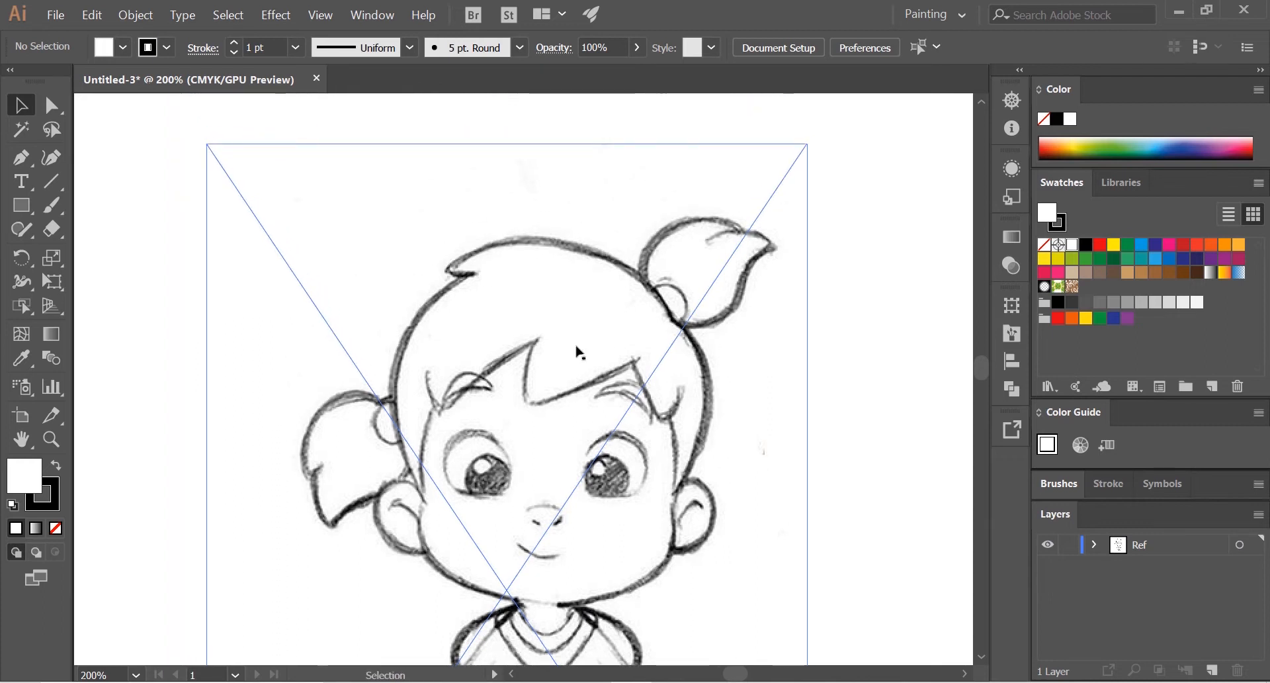
Step: Create a new layer above Ref and name it Hair
{"action": "left_click", "coordinate": [1212, 670]}
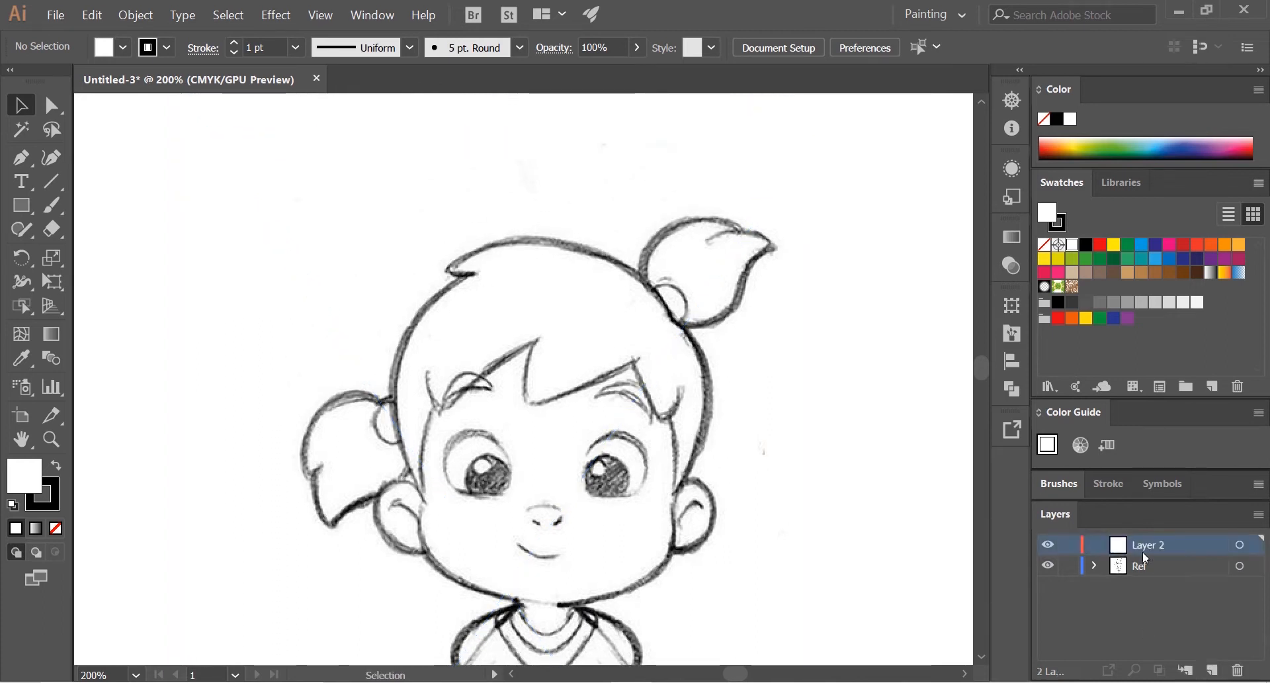
{"action": "double_click", "coordinate": [1152, 549]}
{"action": "type", "text": "H"}
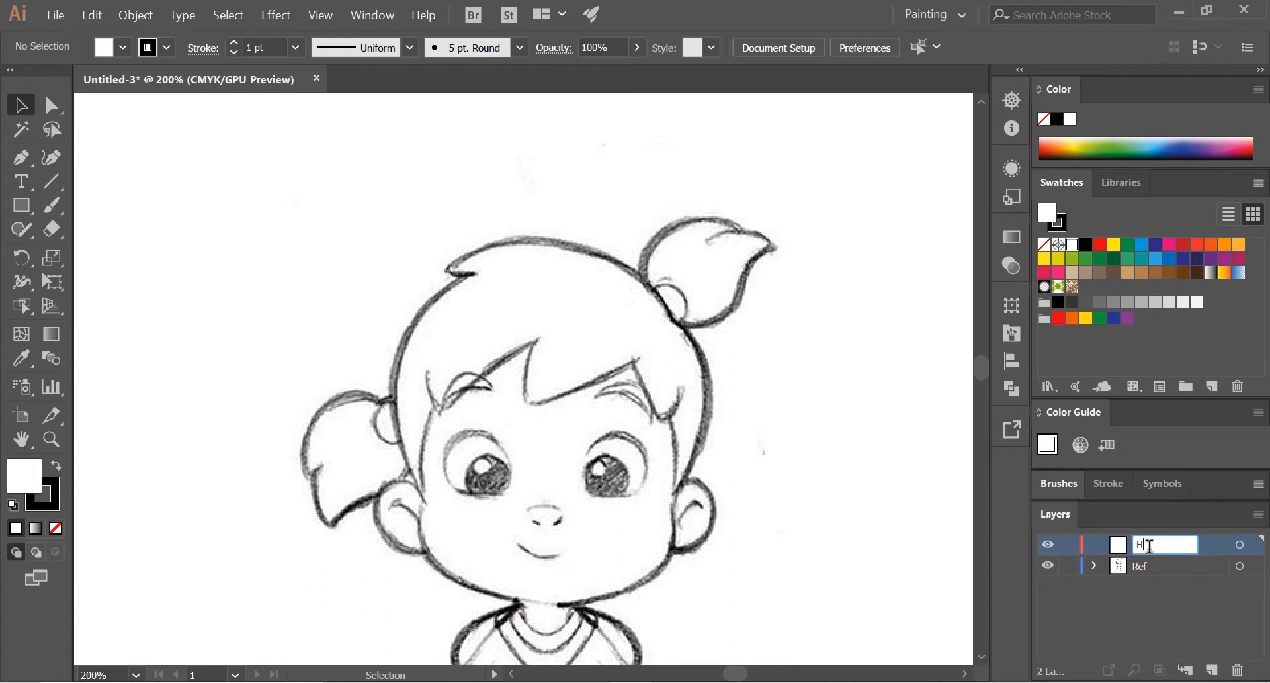
{"action": "type", "text": "air"}
{"action": "key", "text": "Return"}
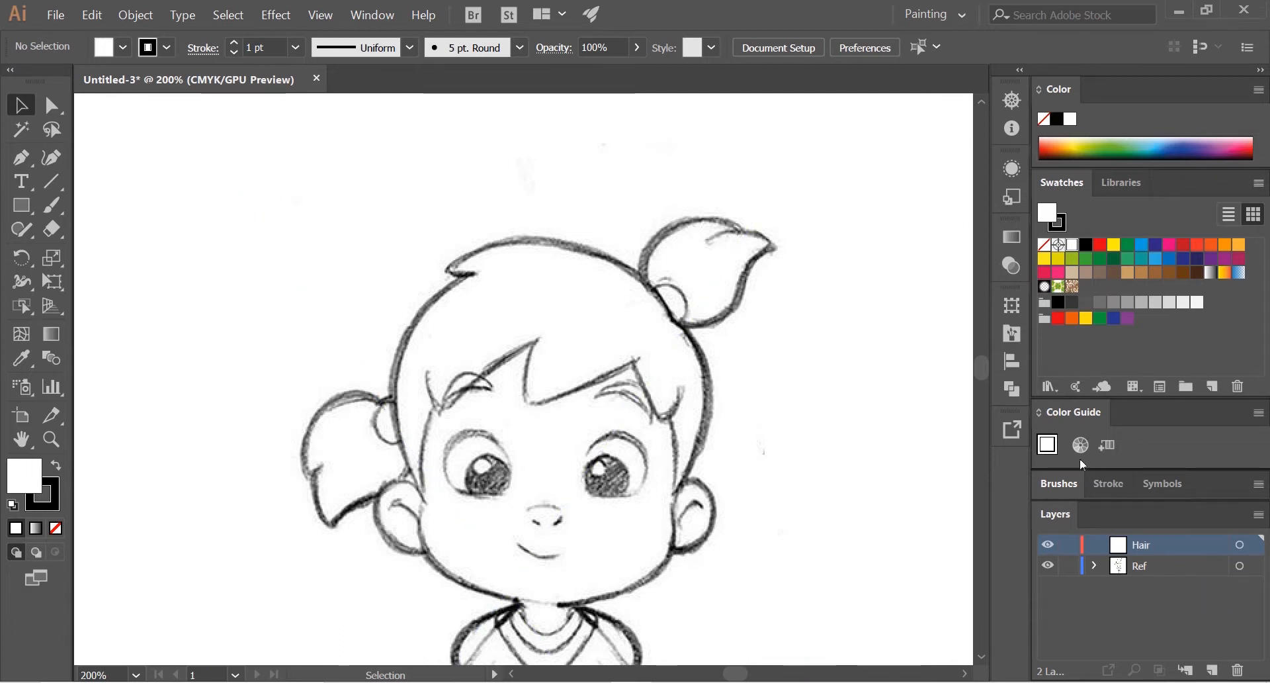
Step: Lock the Ref layer and try to move the sketch on the artboard
{"action": "scroll", "coordinate": [724, 397], "scroll_direction": "up", "scroll_amount": 1}
{"action": "scroll", "coordinate": [724, 397], "scroll_direction": "down", "scroll_amount": 1}
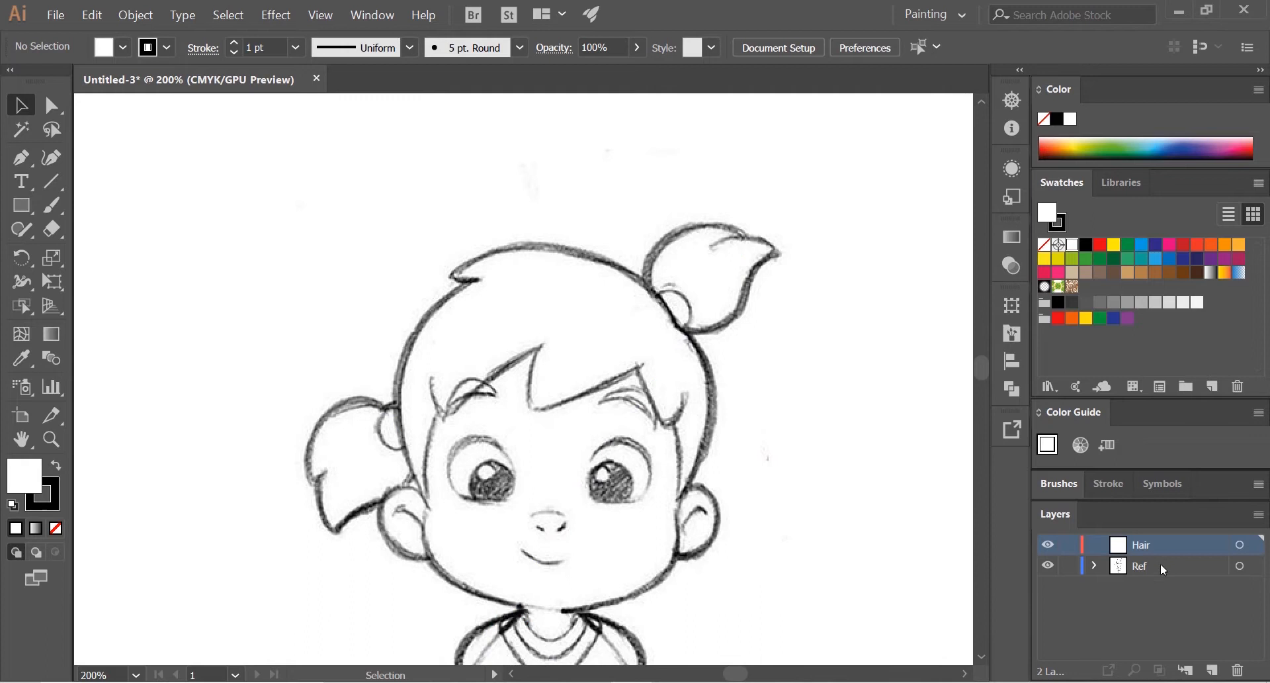
{"action": "left_click", "coordinate": [1145, 566]}
{"action": "left_click", "coordinate": [1069, 565]}
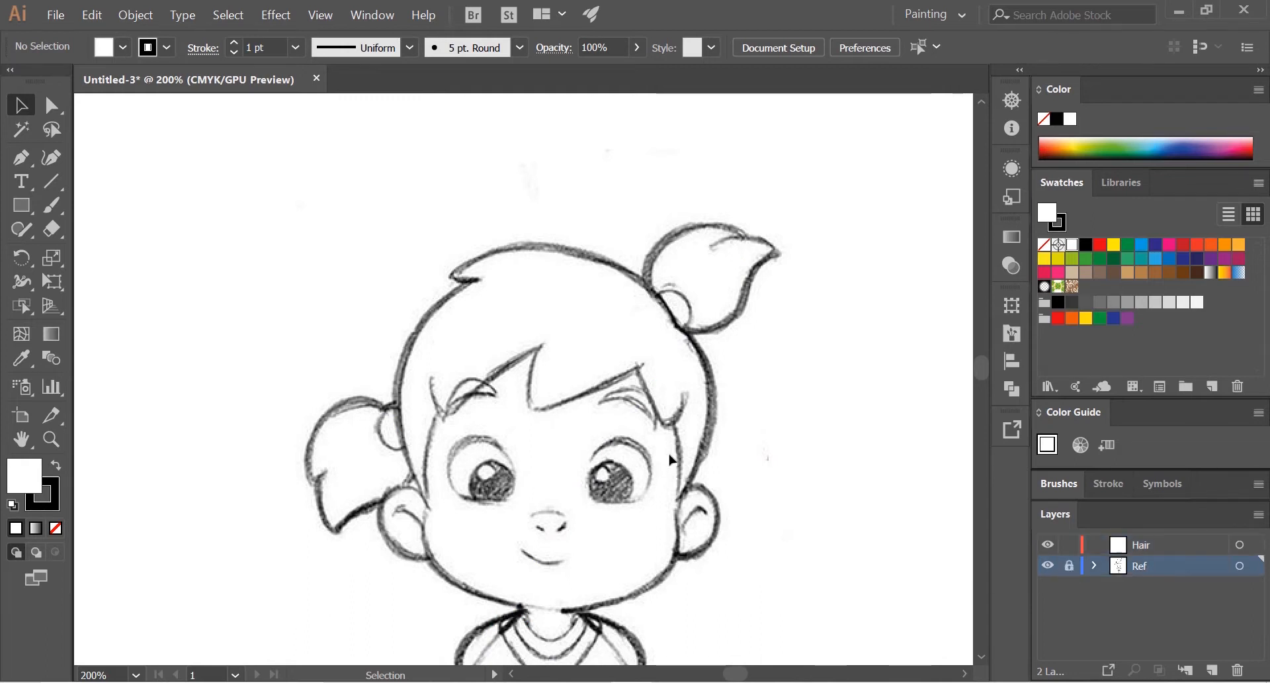
{"action": "left_click_drag", "start_coordinate": [657, 475], "coordinate": [345, 503]}
Step: Unlock the Ref layer to test moving the sketch, and lock the layer again
{"action": "left_click", "coordinate": [1068, 565]}
{"action": "left_click_drag", "start_coordinate": [542, 395], "coordinate": [571, 420]}
{"action": "left_click", "coordinate": [887, 400]}
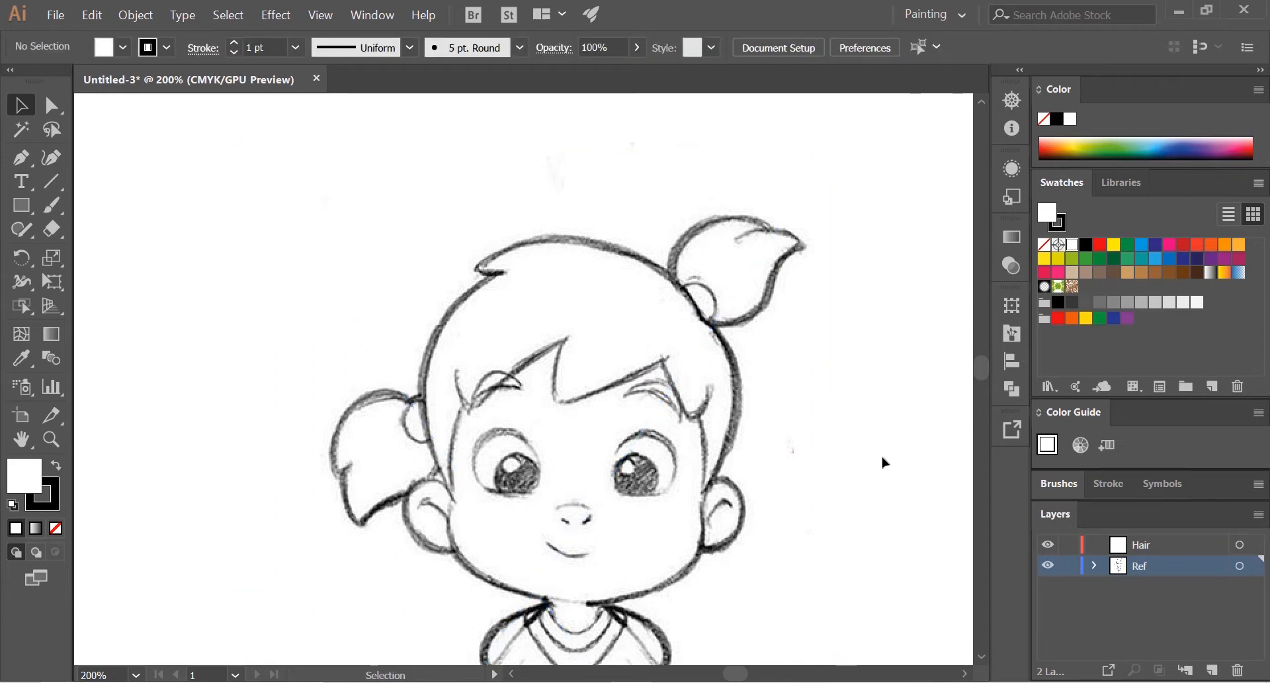
{"action": "left_click_drag", "start_coordinate": [759, 488], "coordinate": [725, 441]}
{"action": "left_click", "coordinate": [1069, 568]}
{"action": "scroll", "coordinate": [742, 439], "scroll_direction": "down", "scroll_amount": 2}
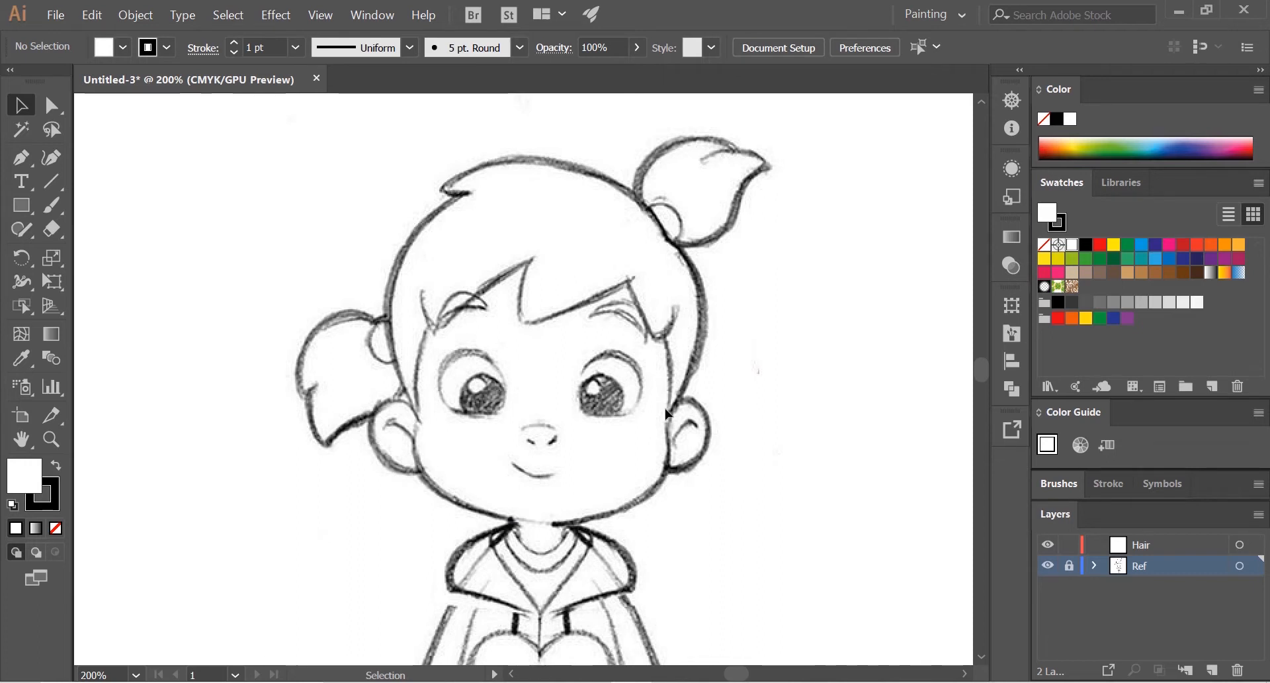
Step: Activate the Pen tool with the sketch's fringe and side hair enlarged
{"action": "left_click_drag", "start_coordinate": [684, 350], "coordinate": [673, 408]}
{"action": "key", "text": "ctrl+plus"}
{"action": "key", "text": "ctrl+plus"}
{"action": "mouse_move", "coordinate": [731, 304]}
{"action": "left_mouse_down"}
{"action": "mouse_move", "coordinate": [705, 412]}
{"action": "mouse_move", "coordinate": [627, 293]}
{"action": "left_mouse_up"}
{"action": "scroll", "coordinate": [717, 427], "scroll_direction": "up", "scroll_amount": 1}
{"action": "left_click_drag", "start_coordinate": [719, 431], "coordinate": [759, 475]}
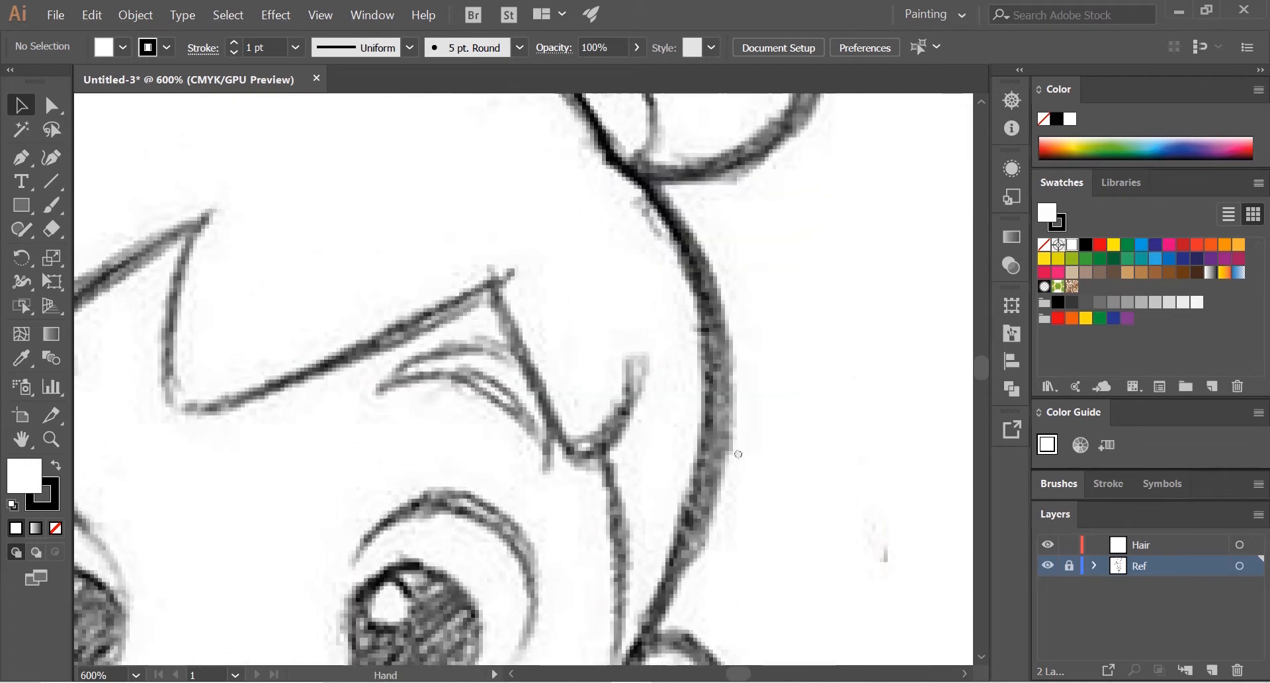
{"action": "left_click", "coordinate": [23, 160]}
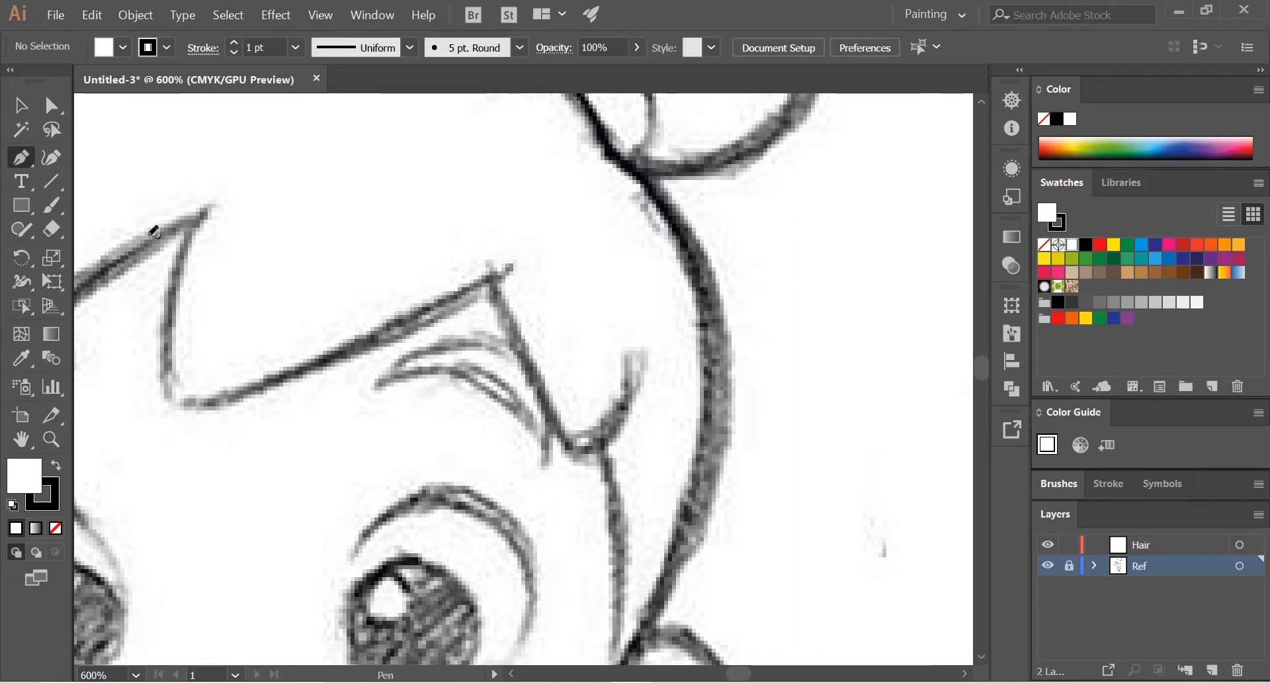
{"action": "left_click", "coordinate": [21, 205]}
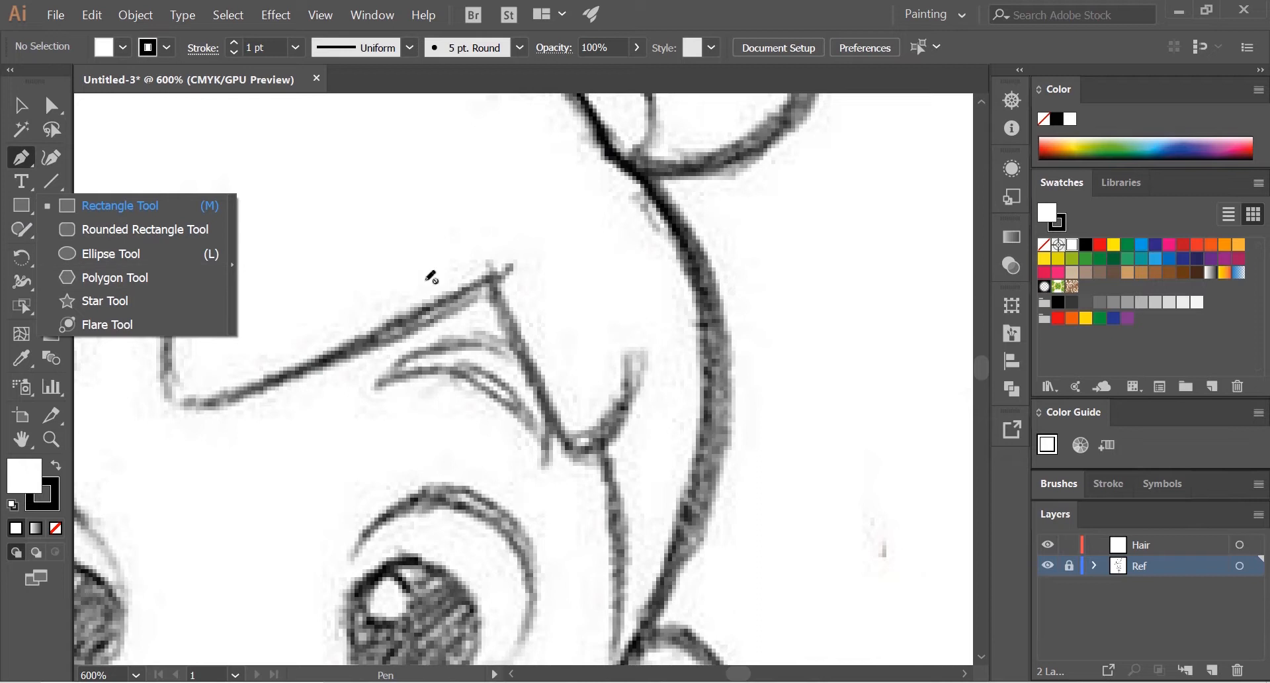
{"action": "scroll", "coordinate": [592, 300], "scroll_direction": "down", "scroll_amount": 2}
{"action": "left_click_drag", "start_coordinate": [456, 241], "coordinate": [609, 311]}
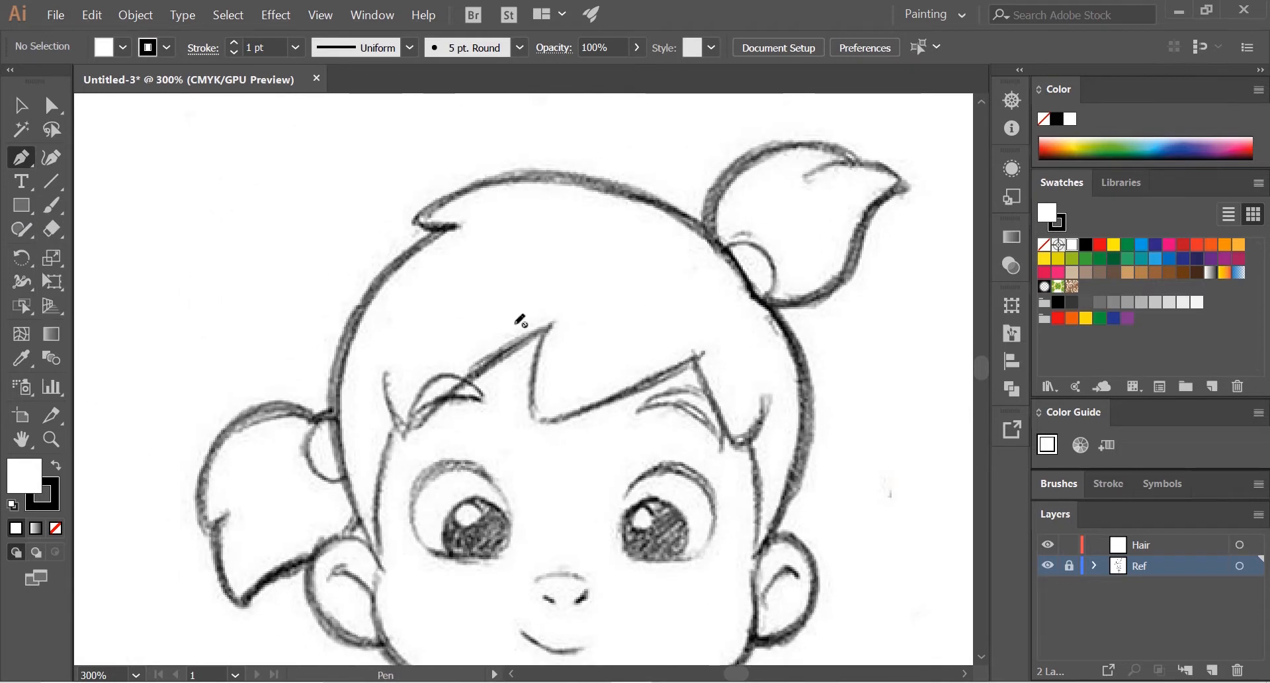
{"action": "scroll", "coordinate": [851, 448], "scroll_direction": "down", "scroll_amount": 1}
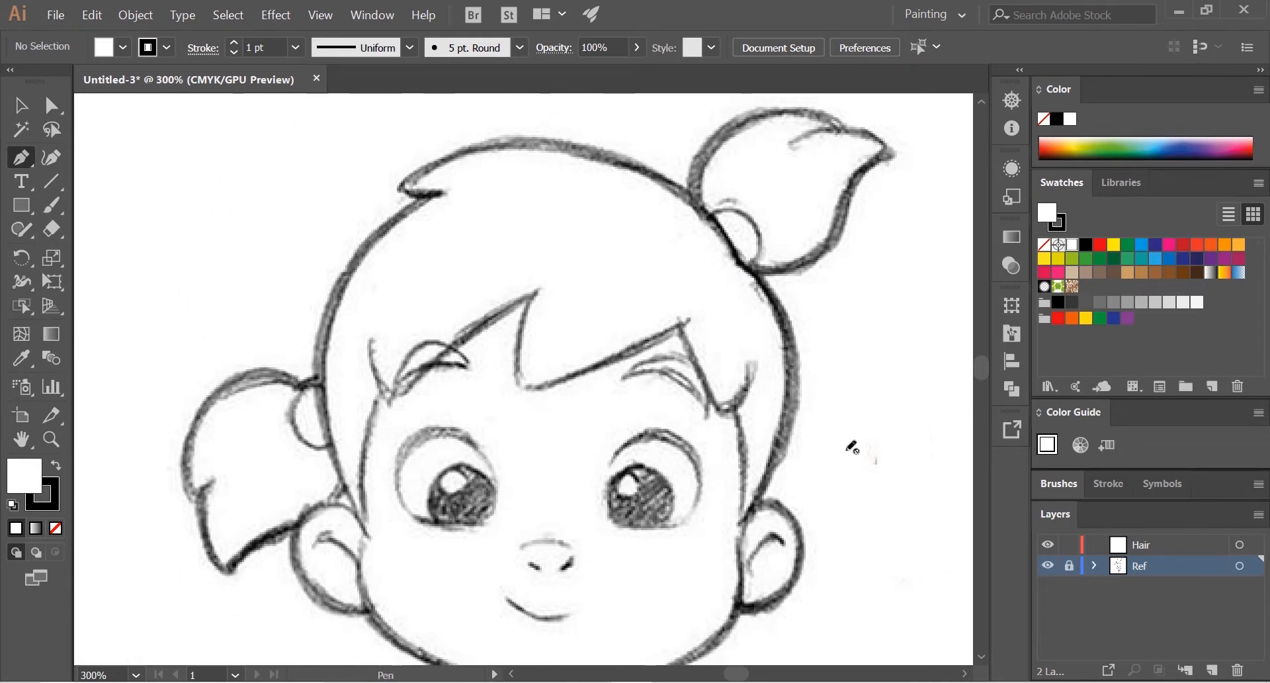
{"action": "left_click", "coordinate": [1164, 545]}
{"action": "left_click", "coordinate": [1149, 567]}
{"action": "left_click", "coordinate": [31, 200]}
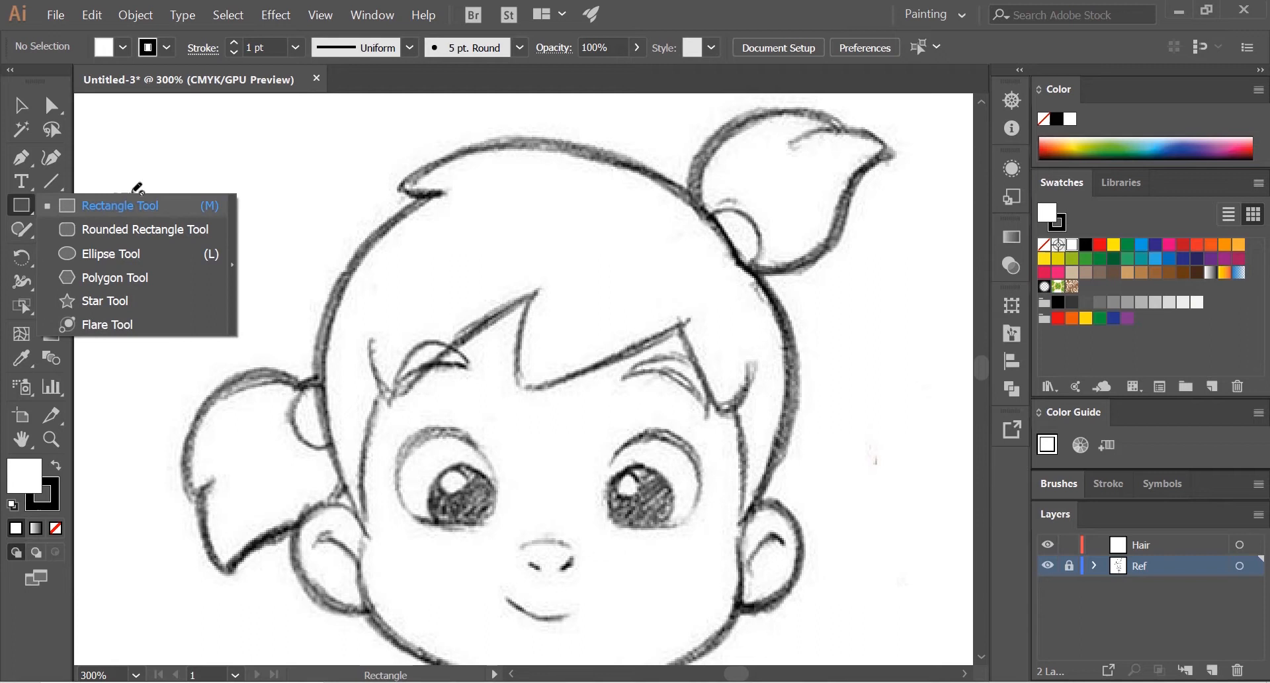
{"action": "left_click", "coordinate": [23, 156]}
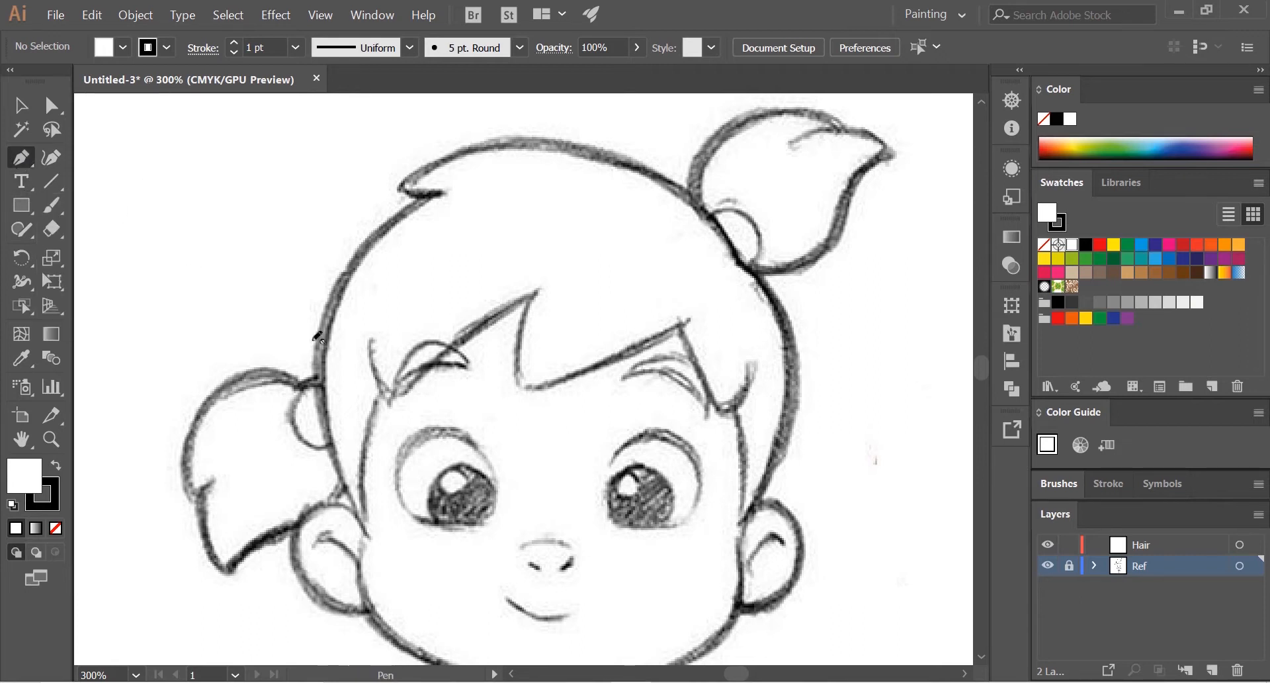
Step: Make the Hair layer the active layer for drawing above the locked Ref layer
{"action": "scroll", "coordinate": [318, 337], "scroll_direction": "down", "scroll_amount": 2}
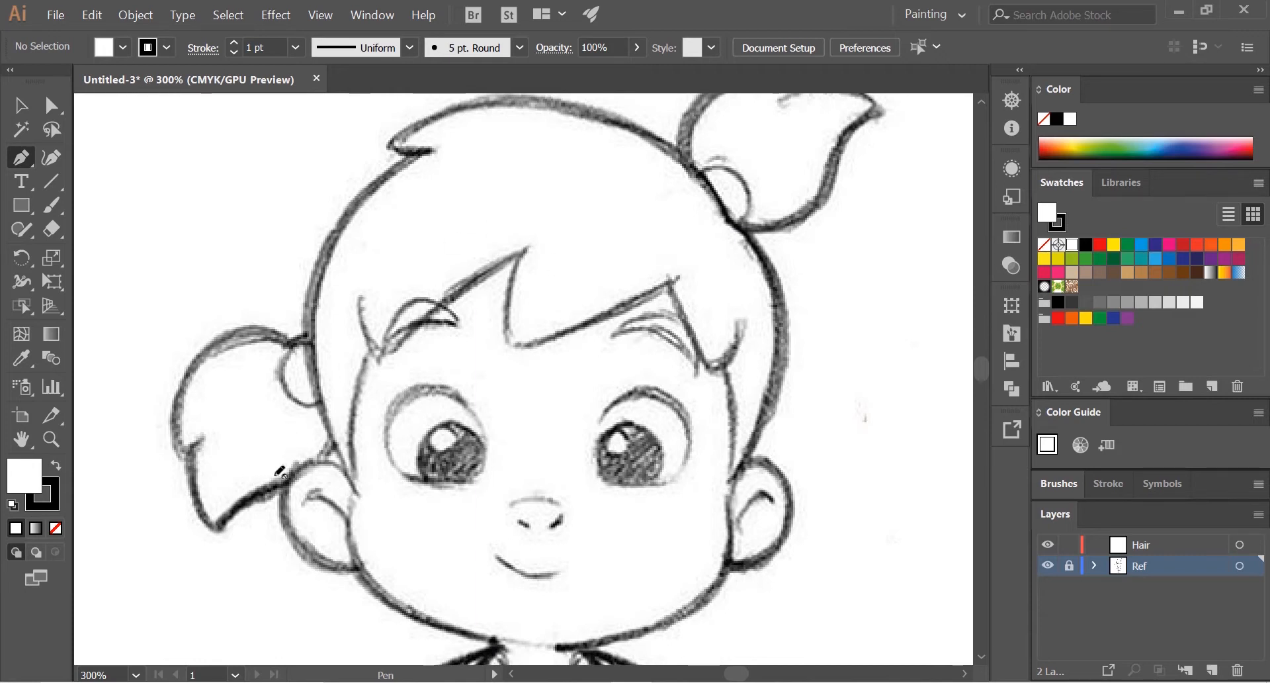
{"action": "left_click", "coordinate": [1072, 567]}
{"action": "mouse_move", "coordinate": [422, 431]}
{"action": "left_mouse_down"}
{"action": "mouse_move", "coordinate": [467, 513]}
{"action": "mouse_move", "coordinate": [491, 449]}
{"action": "left_mouse_up"}
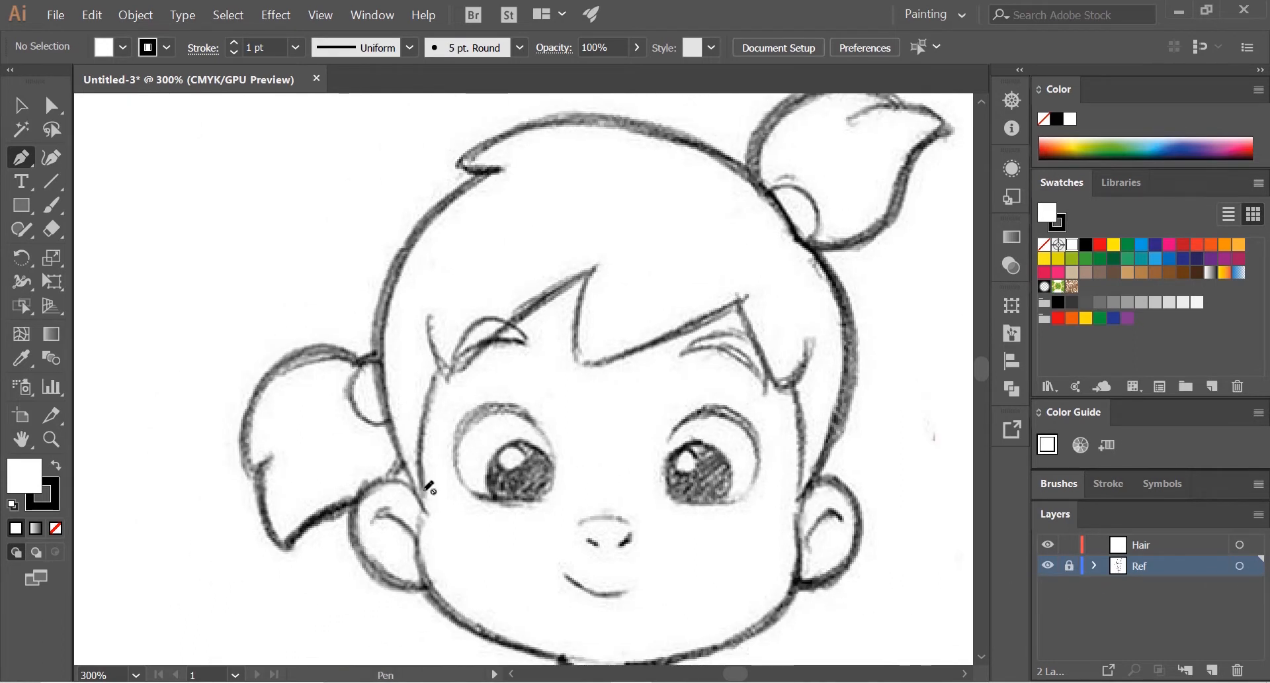
{"action": "mouse_move", "coordinate": [774, 420]}
{"action": "left_mouse_down"}
{"action": "mouse_move", "coordinate": [651, 406]}
{"action": "mouse_move", "coordinate": [683, 421]}
{"action": "left_mouse_up"}
{"action": "left_click", "coordinate": [1158, 549]}
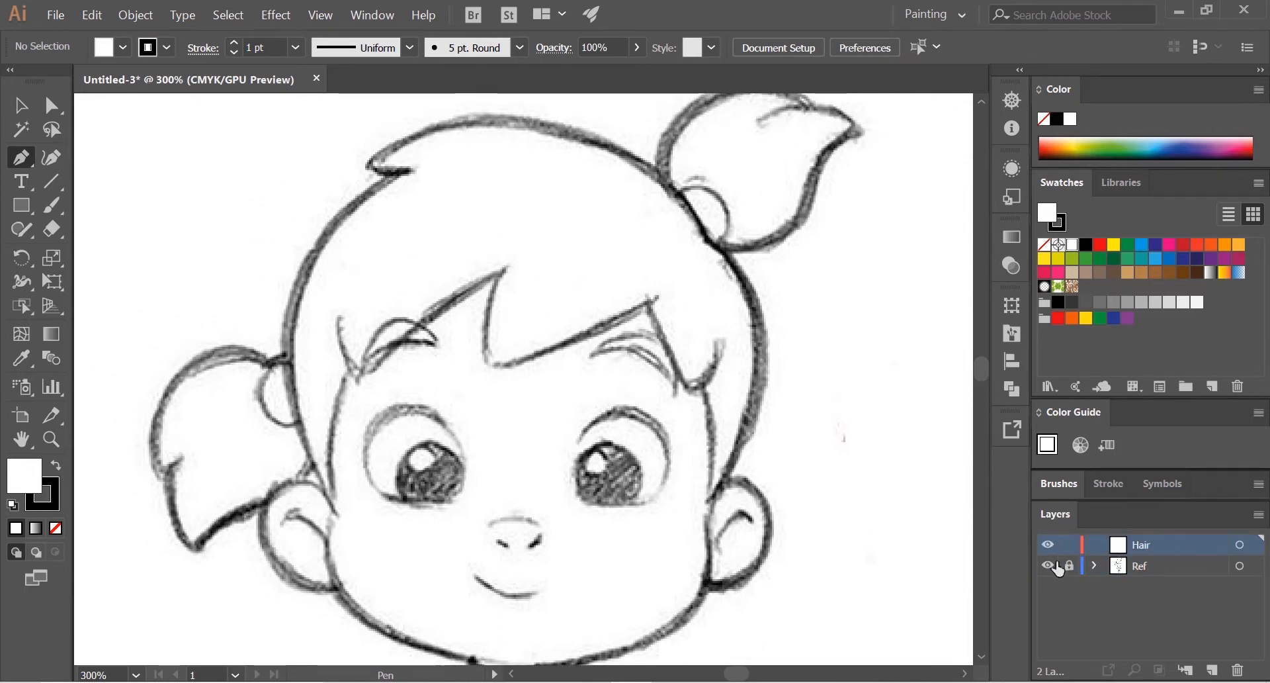
Step: Start the hair path with the Pen tool beside the right ear and trace up the head to the base of the upper ponytail
{"action": "left_click_drag", "start_coordinate": [744, 511], "coordinate": [645, 500]}
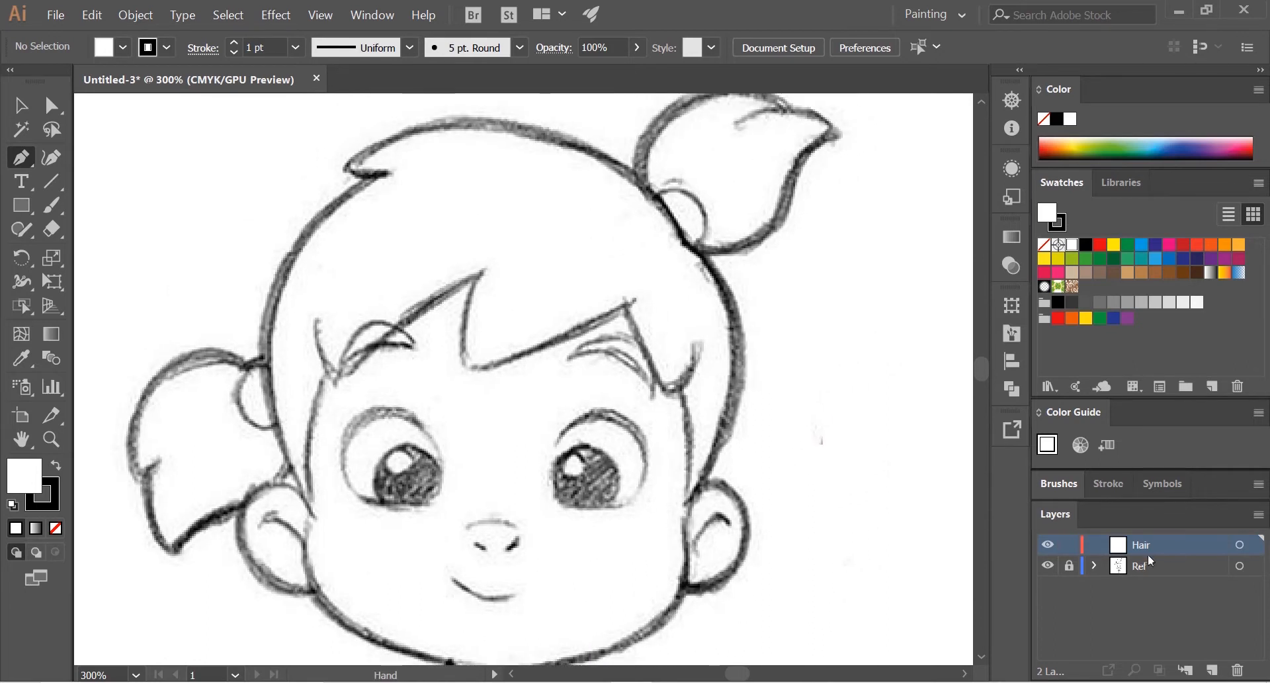
{"action": "left_click_drag", "start_coordinate": [739, 433], "coordinate": [695, 486]}
{"action": "scroll", "coordinate": [769, 417], "scroll_direction": "up", "scroll_amount": 1}
{"action": "scroll", "coordinate": [688, 438], "scroll_direction": "up", "scroll_amount": 2}
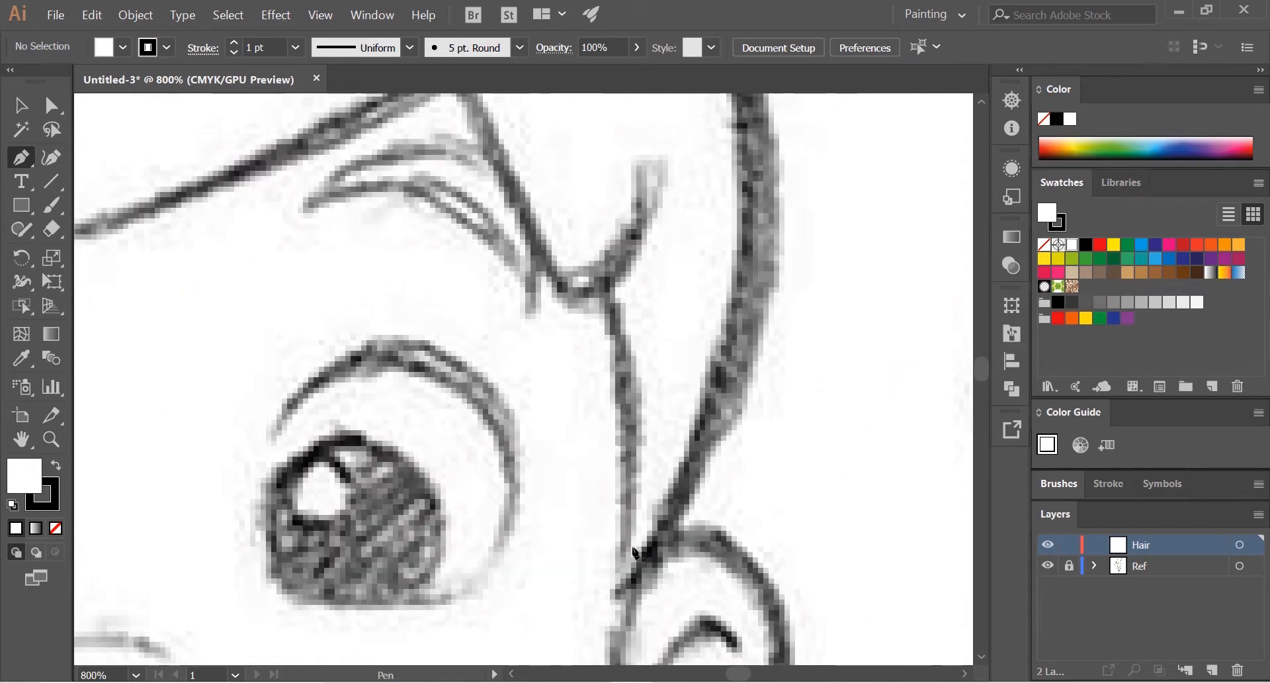
{"action": "left_click", "coordinate": [622, 598]}
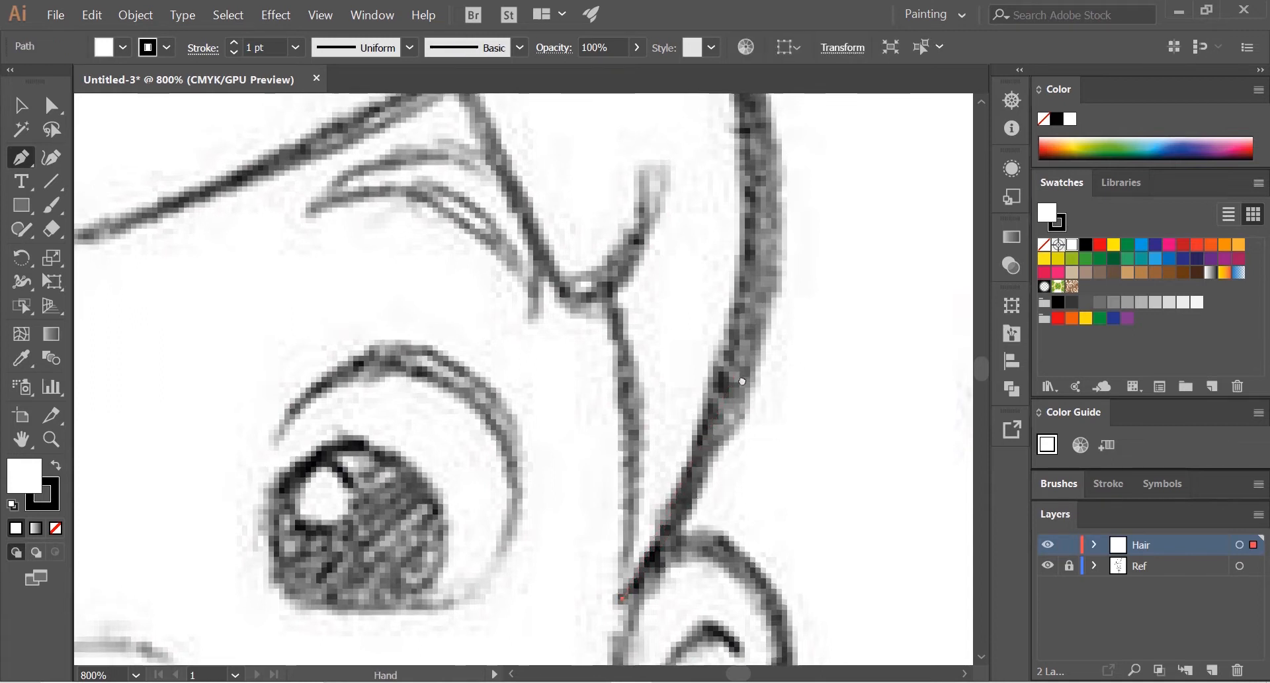
{"action": "scroll", "coordinate": [764, 419], "scroll_direction": "down", "scroll_amount": 2, "text": "alt"}
{"action": "scroll", "coordinate": [773, 419], "scroll_direction": "up", "scroll_amount": 1}
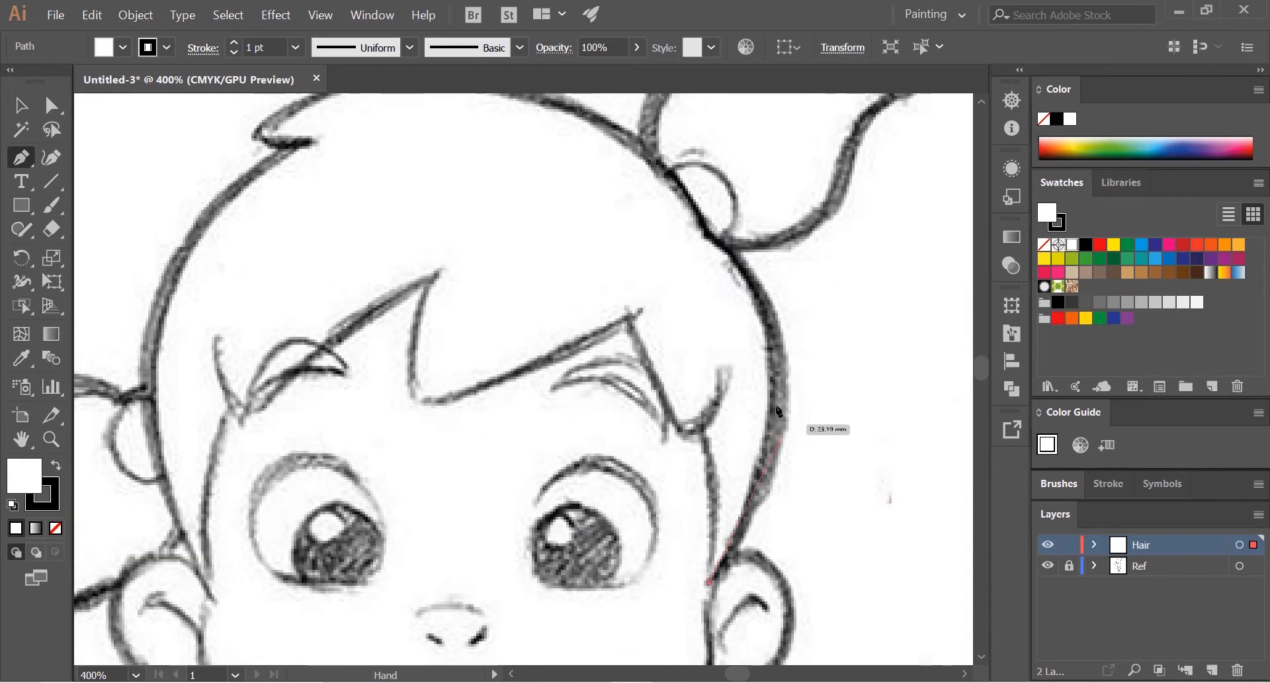
{"action": "left_click_drag", "start_coordinate": [777, 418], "coordinate": [787, 331]}
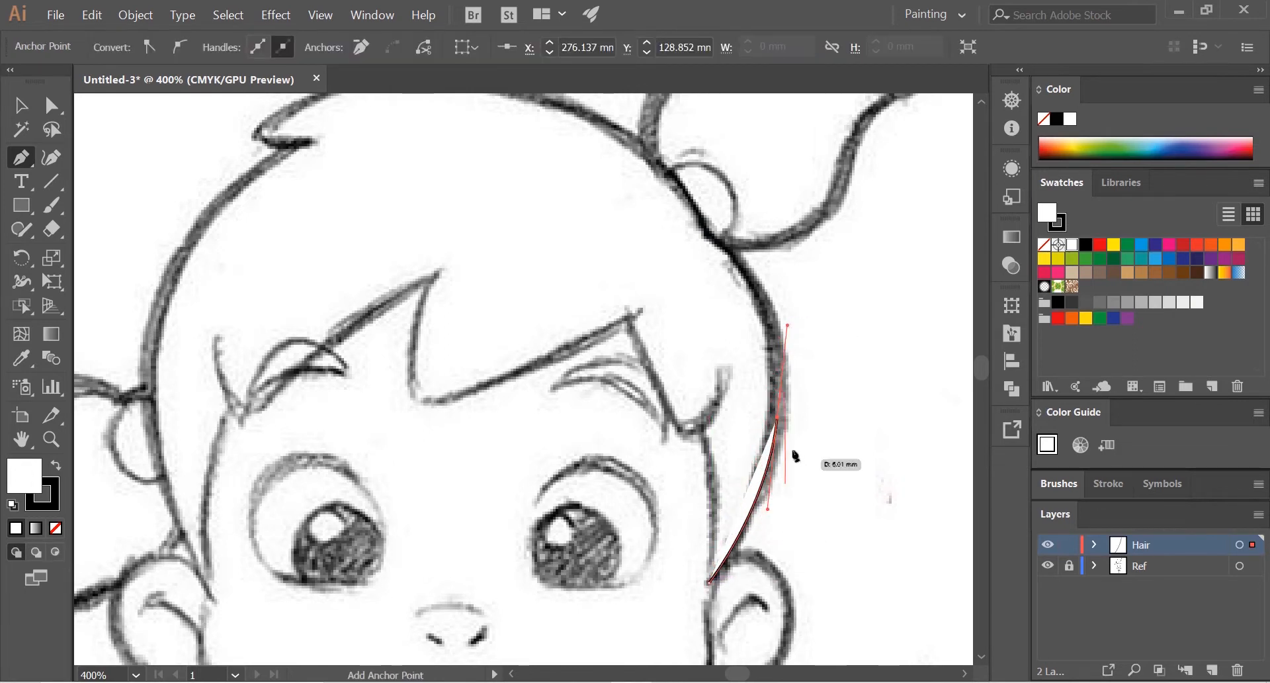
{"action": "key", "text": "space"}
{"action": "left_click_drag", "start_coordinate": [754, 295], "coordinate": [704, 396]}
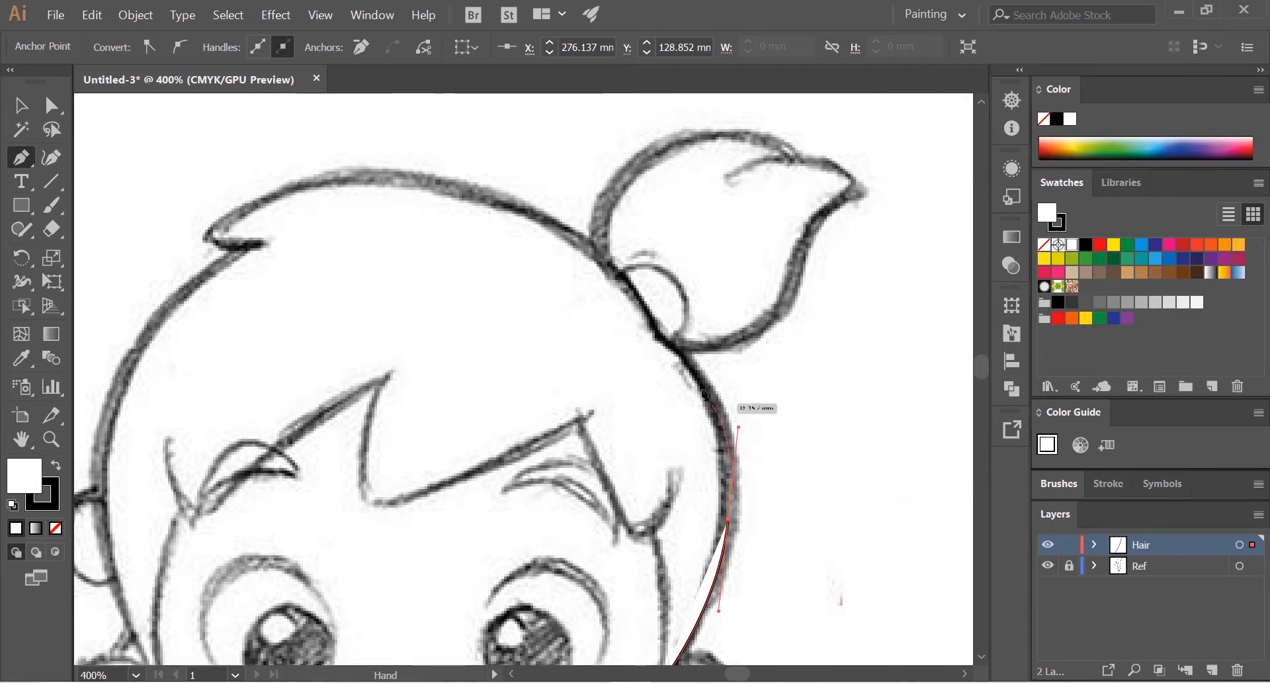
{"action": "left_click", "coordinate": [675, 348]}
Step: Trace the upper ponytail's lower edge out to its pointed tip and back along the top to the small notch
{"action": "key", "text": "space"}
{"action": "left_click_drag", "start_coordinate": [788, 320], "coordinate": [559, 229]}
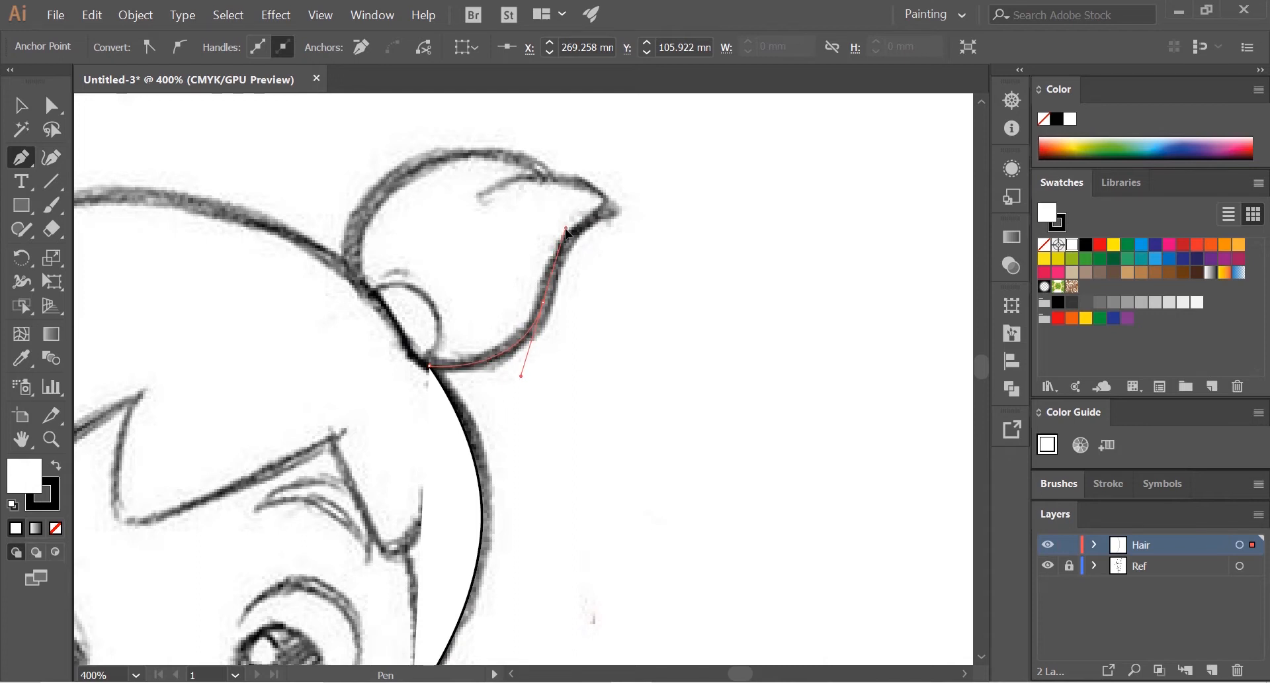
{"action": "left_click_drag", "start_coordinate": [581, 263], "coordinate": [479, 406]}
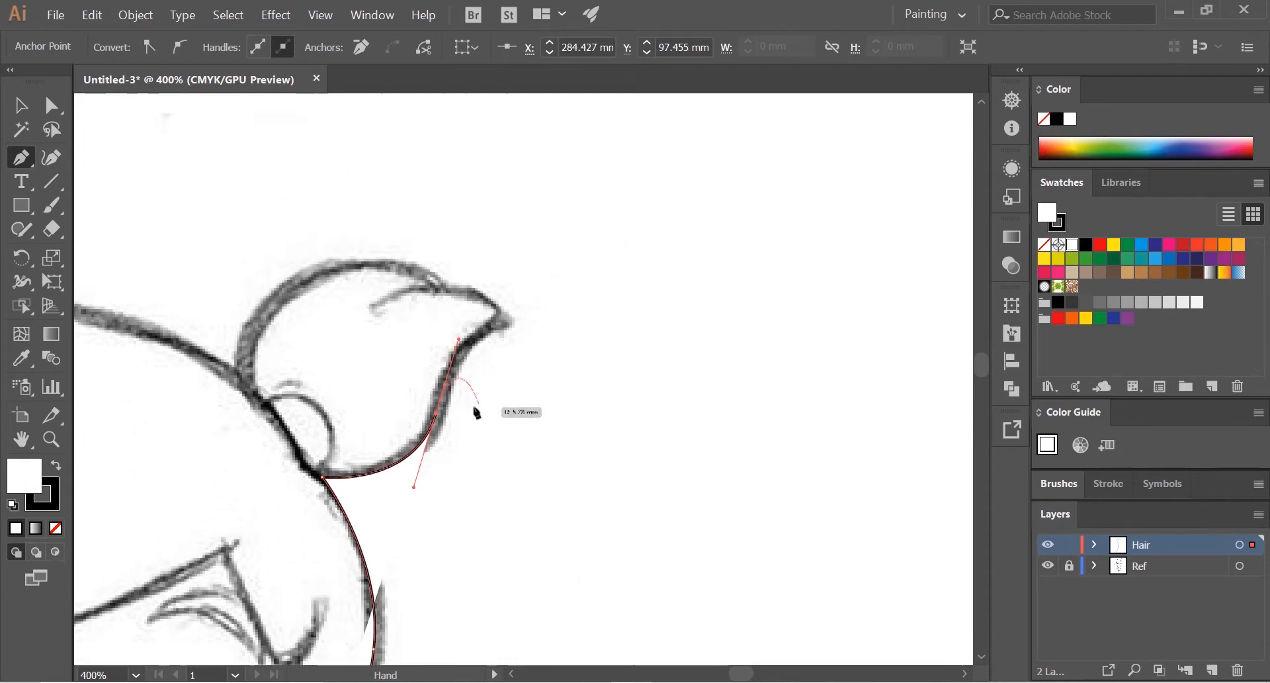
{"action": "left_click", "coordinate": [501, 321]}
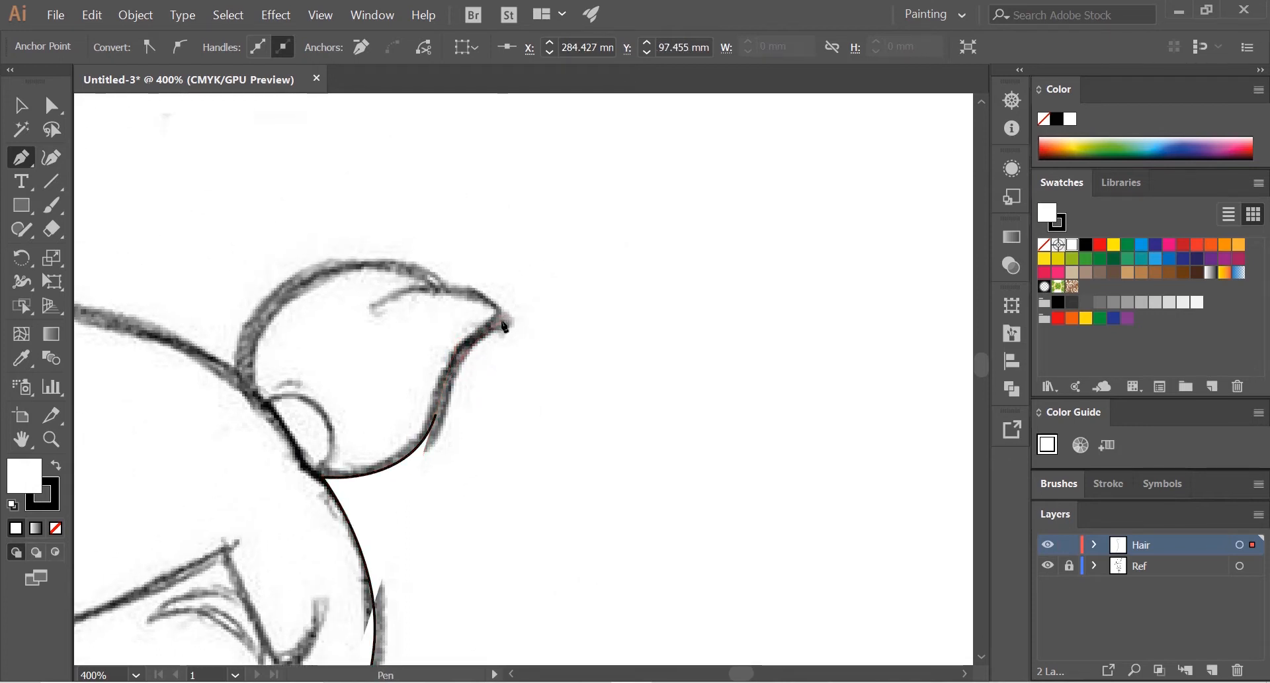
{"action": "left_click_drag", "start_coordinate": [485, 360], "coordinate": [679, 387]}
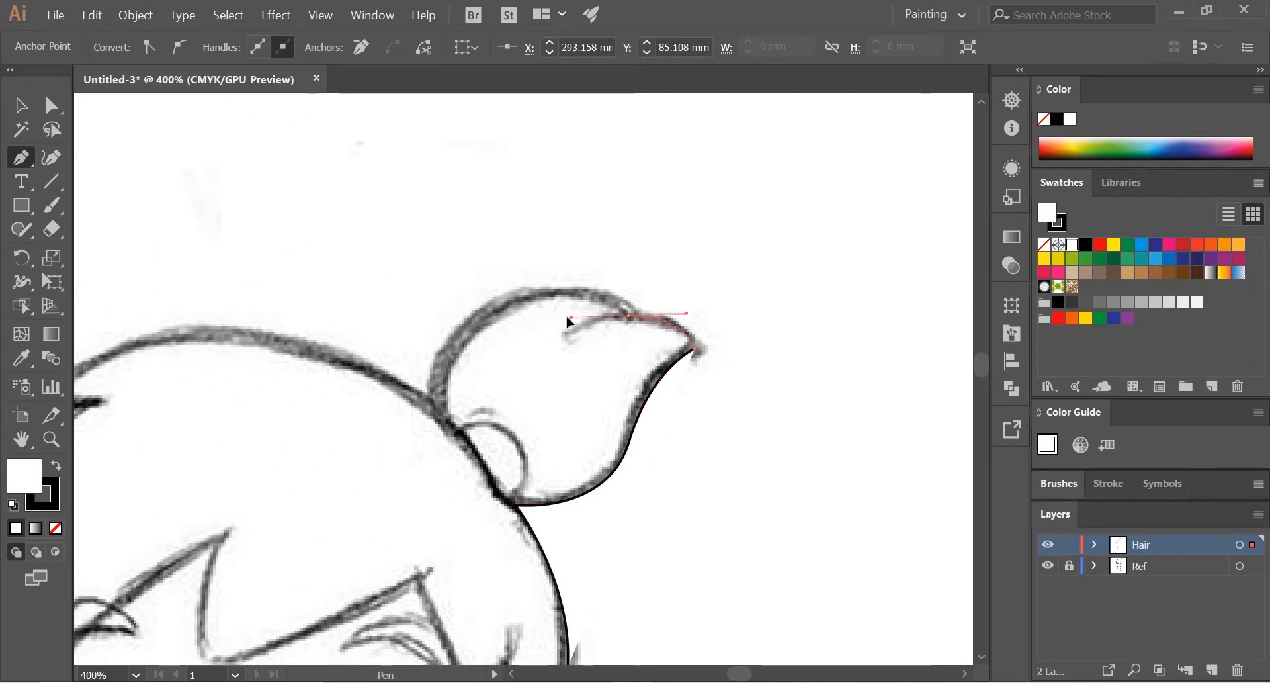
{"action": "left_click_drag", "start_coordinate": [566, 321], "coordinate": [567, 317]}
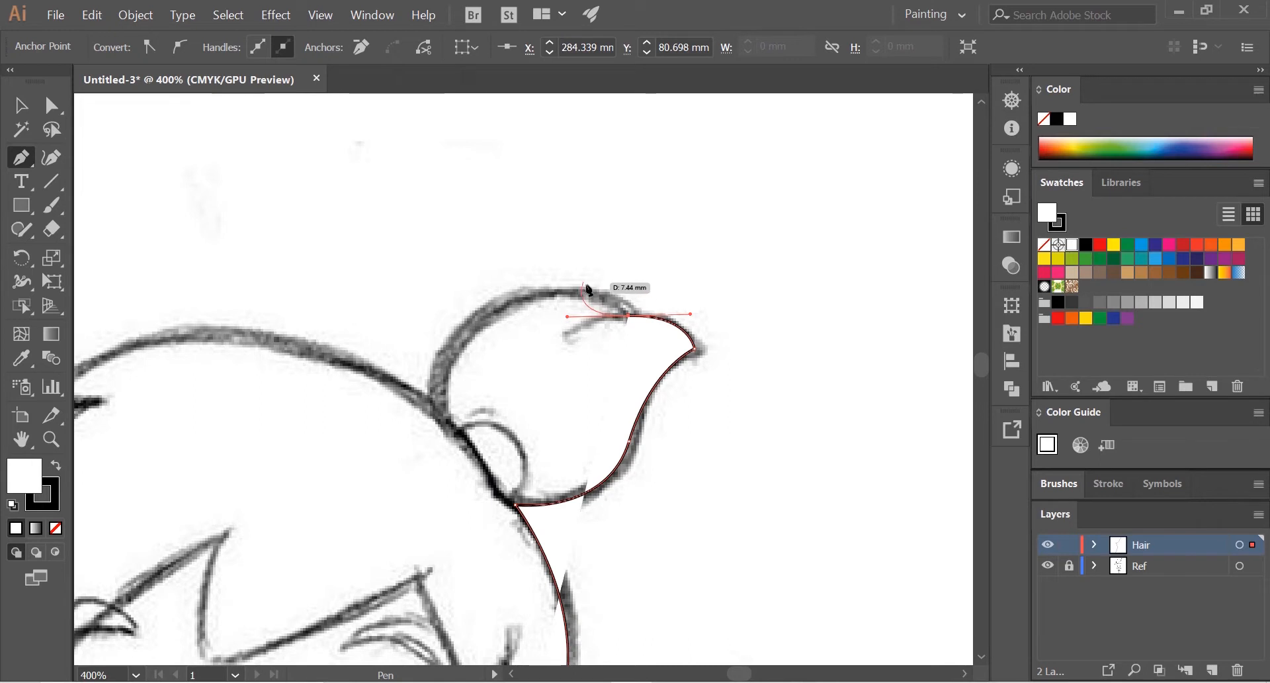
Step: Turn the notch anchor into a corner and continue the curve to the top of the upper ponytail
{"action": "scroll", "coordinate": [599, 301], "scroll_direction": "up", "scroll_amount": 2}
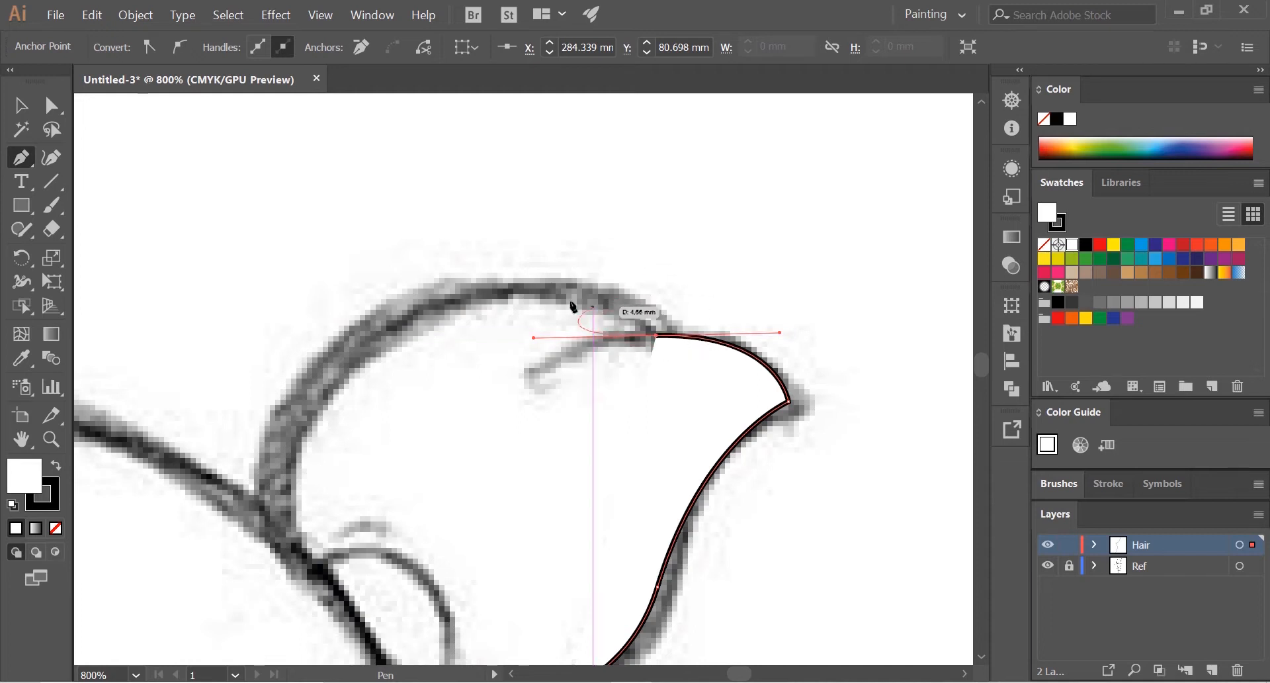
{"action": "left_click", "coordinate": [657, 336]}
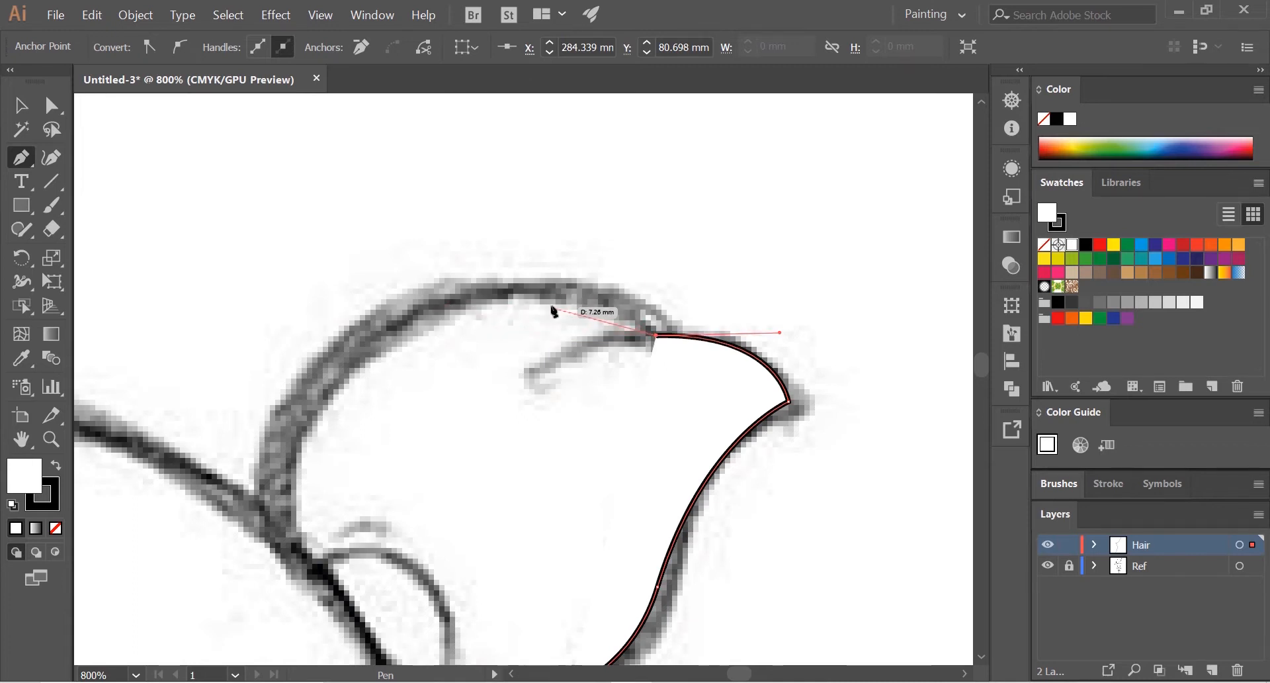
{"action": "left_click_drag", "start_coordinate": [512, 290], "coordinate": [480, 292]}
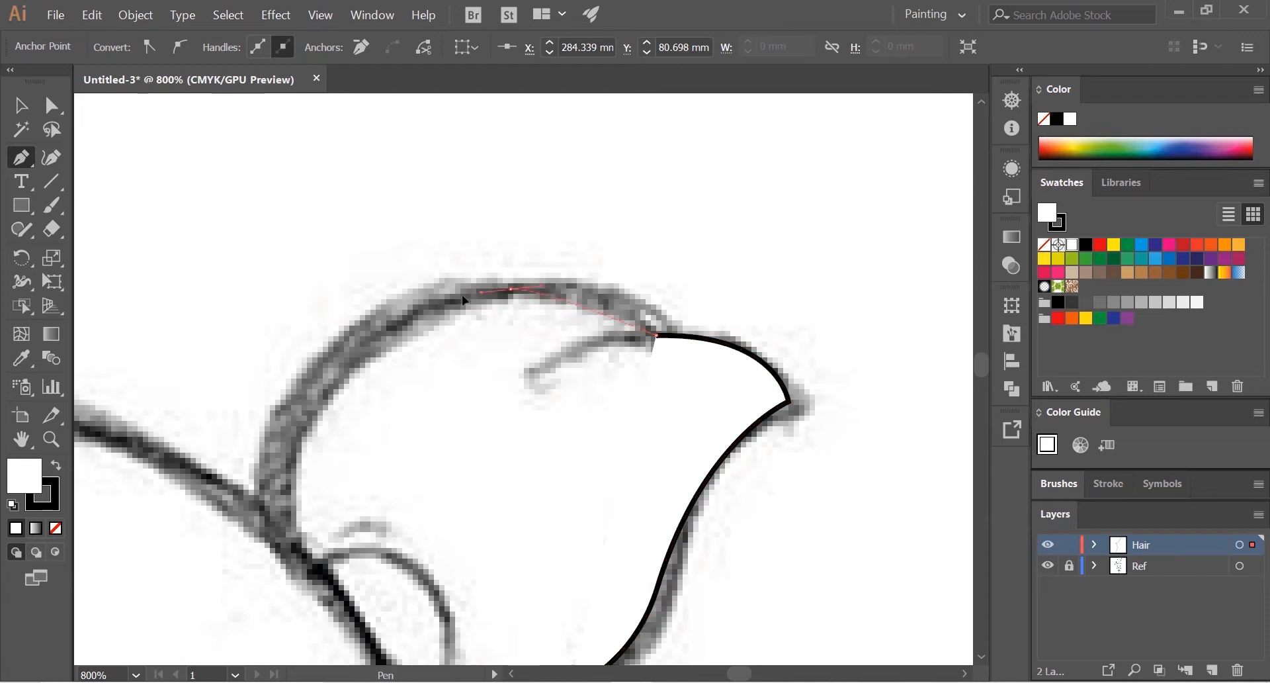
{"action": "left_click_drag", "start_coordinate": [382, 292], "coordinate": [388, 292]}
{"action": "key", "text": "space"}
{"action": "left_click_drag", "start_coordinate": [463, 343], "coordinate": [622, 264]}
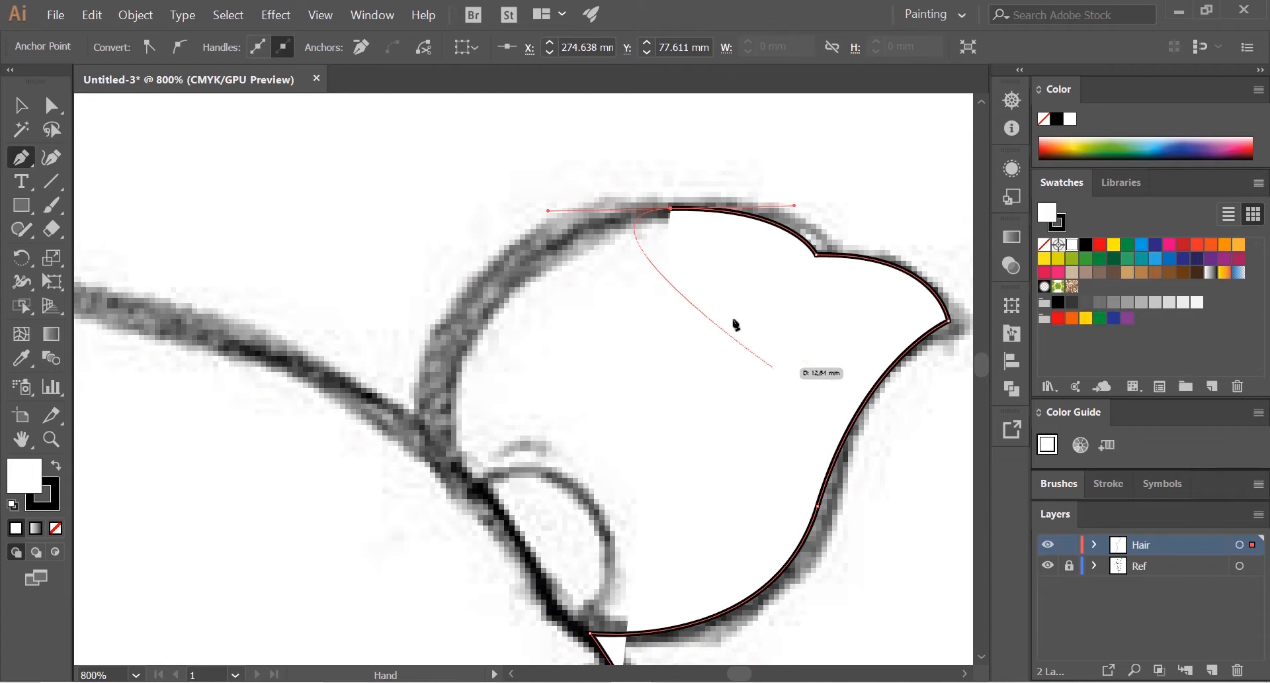
Step: Set the hair path's fill to None so the sketch shows through while tracing
{"action": "scroll", "coordinate": [742, 397], "scroll_direction": "down", "scroll_amount": 1}
{"action": "left_click_drag", "start_coordinate": [681, 448], "coordinate": [604, 473]}
{"action": "scroll", "coordinate": [624, 377], "scroll_direction": "down", "scroll_amount": 1}
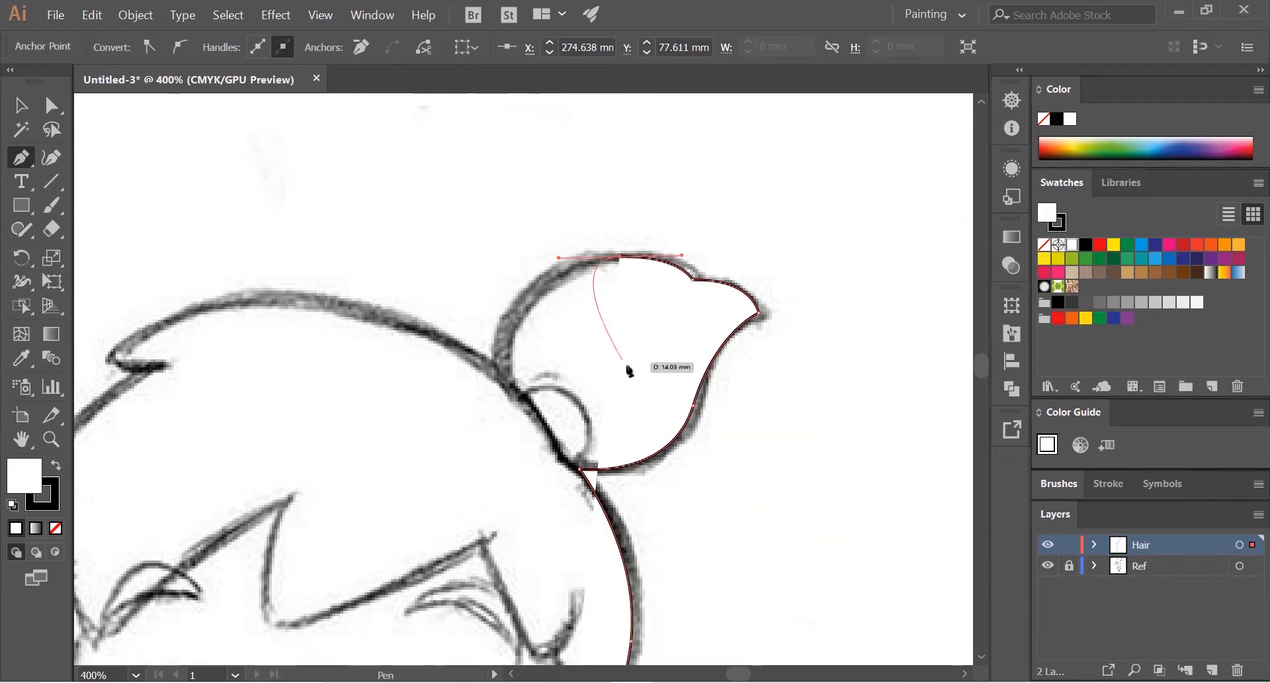
{"action": "scroll", "coordinate": [629, 370], "scroll_direction": "up", "scroll_amount": 1}
{"action": "scroll", "coordinate": [626, 322], "scroll_direction": "up", "scroll_amount": 1}
{"action": "left_click_drag", "start_coordinate": [626, 322], "coordinate": [625, 356]}
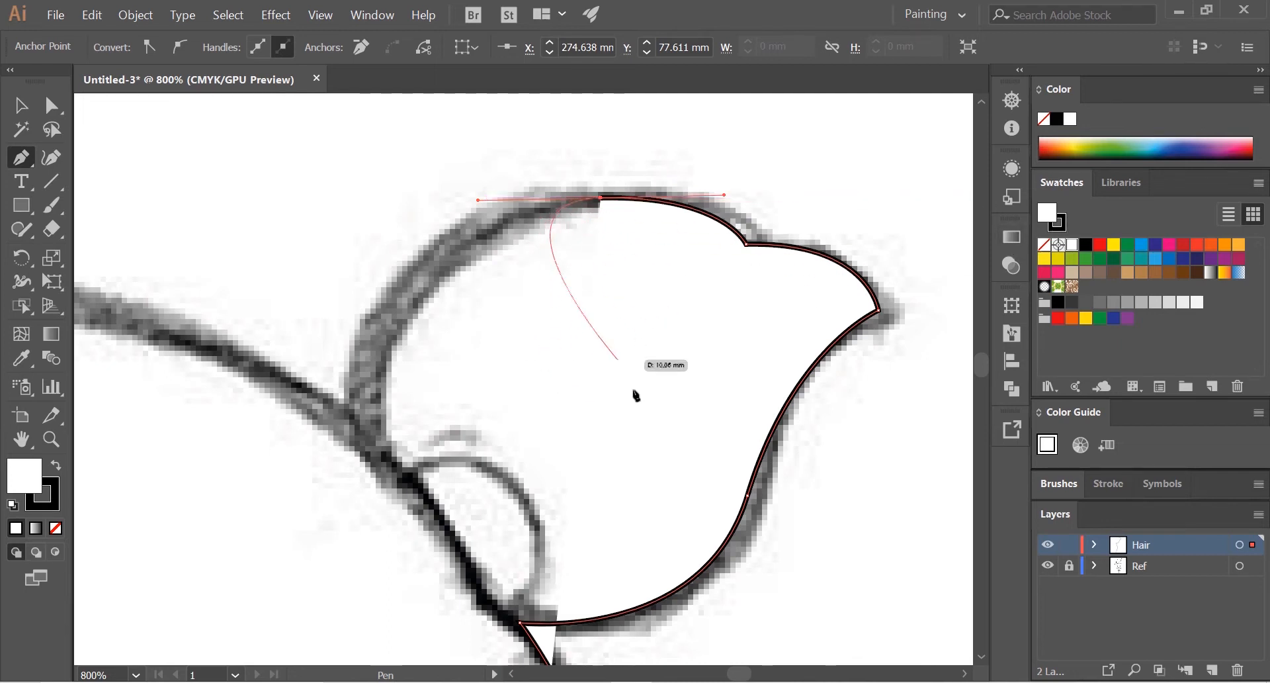
{"action": "left_click", "coordinate": [1044, 248]}
{"action": "scroll", "coordinate": [632, 306], "scroll_direction": "down", "scroll_amount": 1}
{"action": "scroll", "coordinate": [585, 329], "scroll_direction": "down", "scroll_amount": 3}
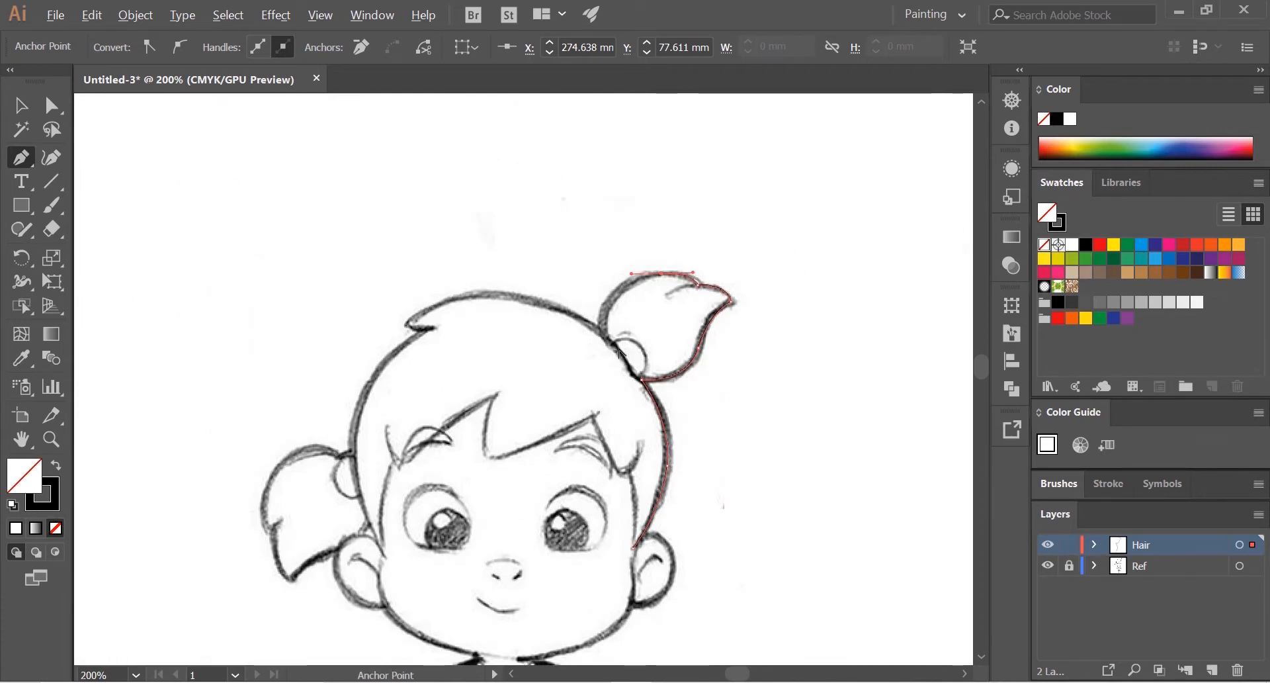
Step: Trace the upper ponytail's inner curve down to where it meets the top of the head
{"action": "scroll", "coordinate": [634, 299], "scroll_direction": "up", "scroll_amount": 2}
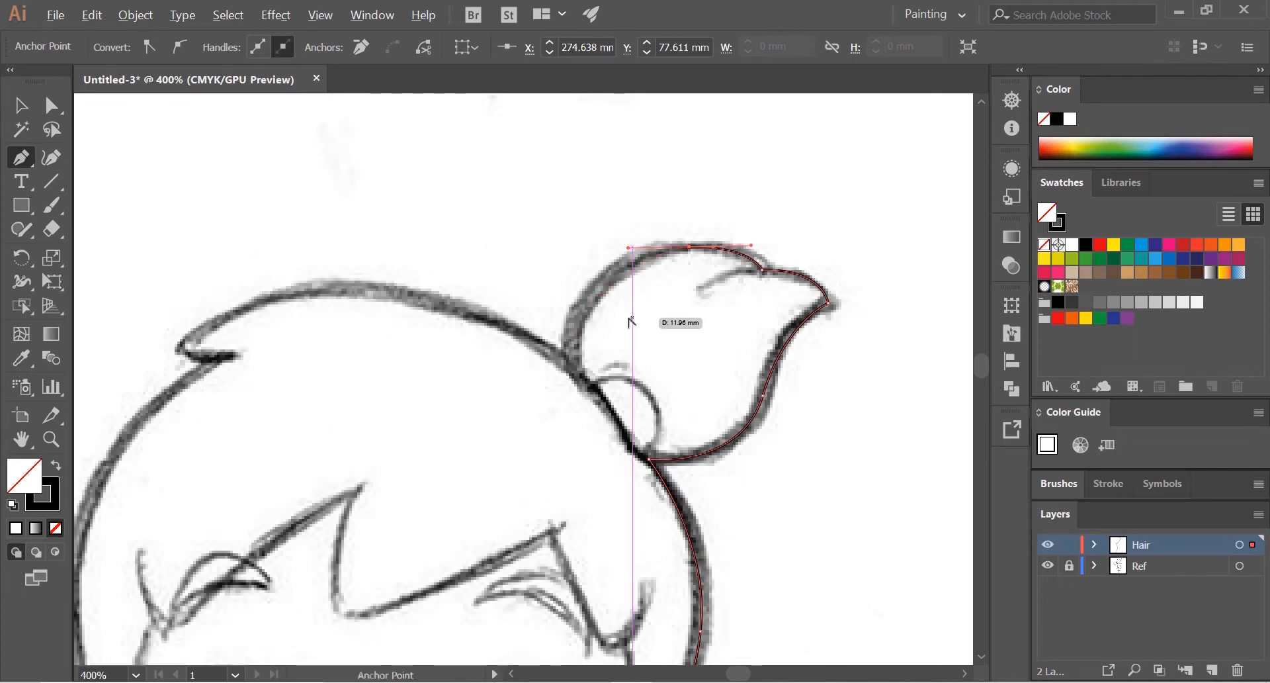
{"action": "scroll", "coordinate": [629, 322], "scroll_direction": "up", "scroll_amount": 2}
{"action": "left_click_drag", "start_coordinate": [629, 320], "coordinate": [613, 356]}
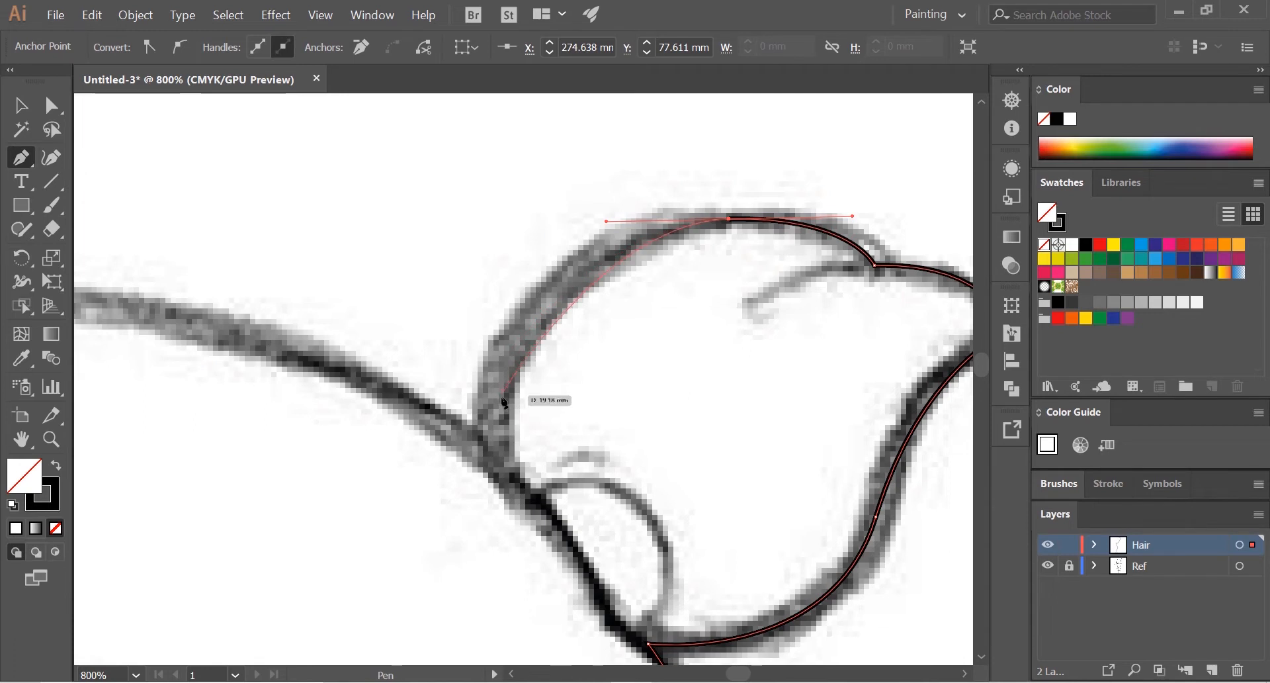
{"action": "left_click_drag", "start_coordinate": [486, 484], "coordinate": [487, 483]}
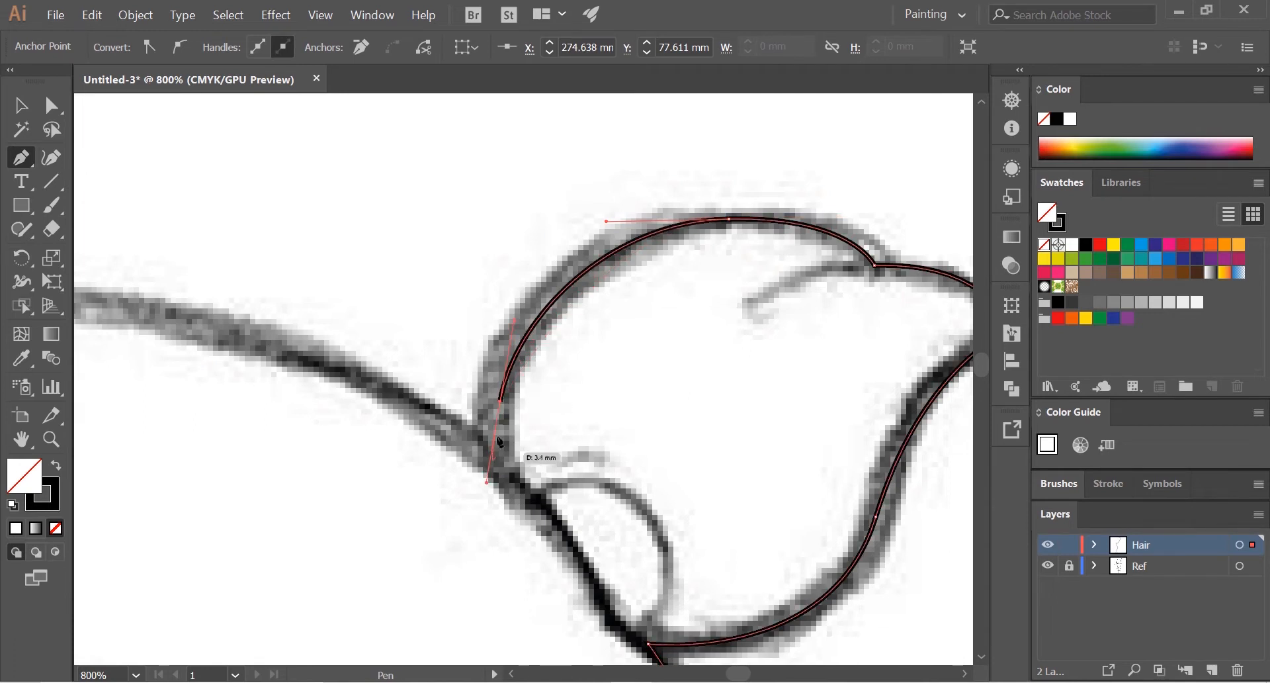
{"action": "left_click_drag", "start_coordinate": [501, 406], "coordinate": [598, 317]}
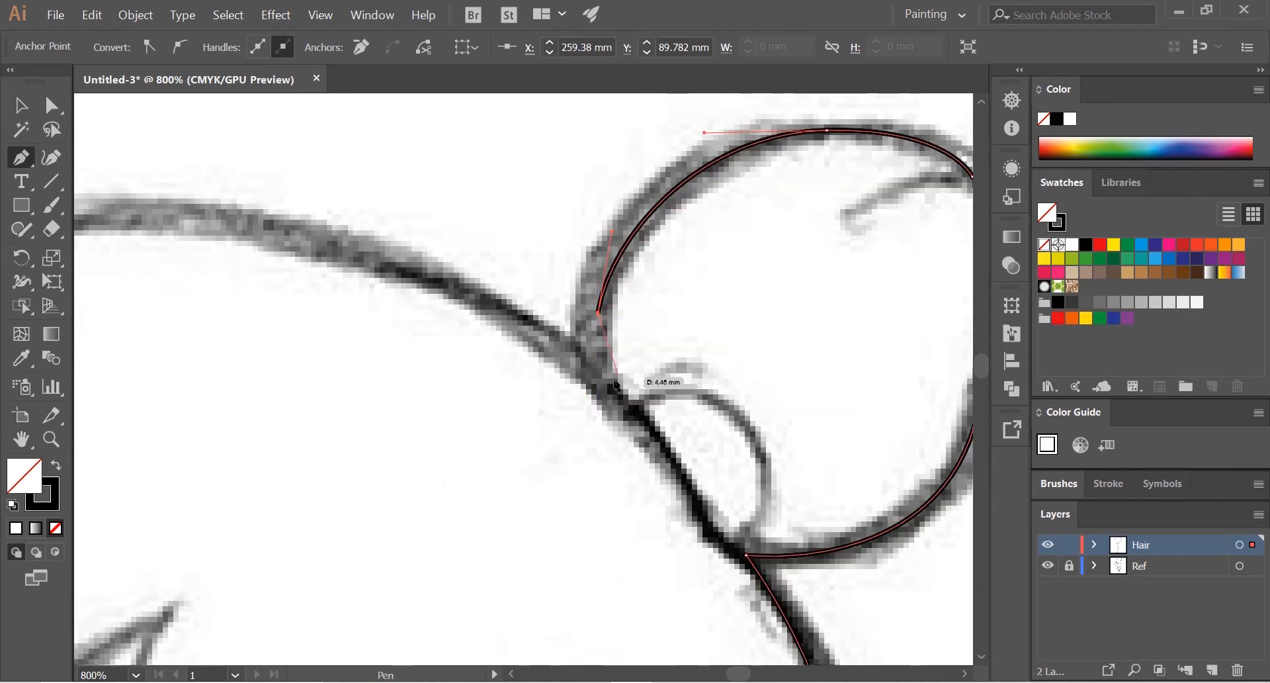
{"action": "left_click_drag", "start_coordinate": [595, 376], "coordinate": [717, 376]}
Step: Trace the crown of the head to the small pointed tuft and outline the tuft's tip and underside
{"action": "scroll", "coordinate": [553, 365], "scroll_direction": "down", "scroll_amount": 2}
{"action": "left_click_drag", "start_coordinate": [452, 298], "coordinate": [304, 321]}
{"action": "left_click_drag", "start_coordinate": [394, 331], "coordinate": [510, 209]}
{"action": "scroll", "coordinate": [509, 210], "scroll_direction": "up", "scroll_amount": 1}
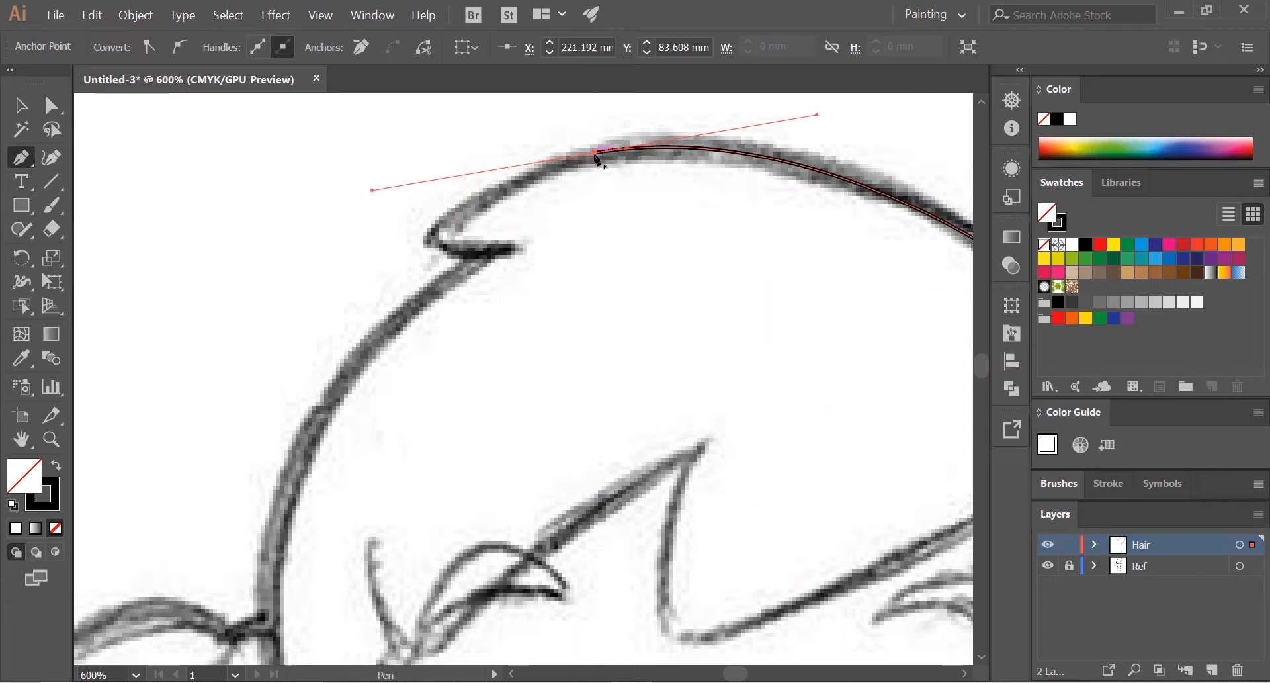
{"action": "left_click_drag", "start_coordinate": [441, 238], "coordinate": [424, 292]}
{"action": "mouse_move", "coordinate": [535, 247]}
{"action": "left_mouse_down"}
{"action": "mouse_move", "coordinate": [512, 255]}
{"action": "mouse_move", "coordinate": [534, 248]}
{"action": "left_mouse_up"}
{"action": "left_click", "coordinate": [511, 249]}
Step: Trace the left side of the head from the tuft down to the top of the left ponytail
{"action": "left_click_drag", "start_coordinate": [362, 353], "coordinate": [460, 254]}
{"action": "left_click_drag", "start_coordinate": [388, 384], "coordinate": [398, 282]}
{"action": "left_click", "coordinate": [433, 132]}
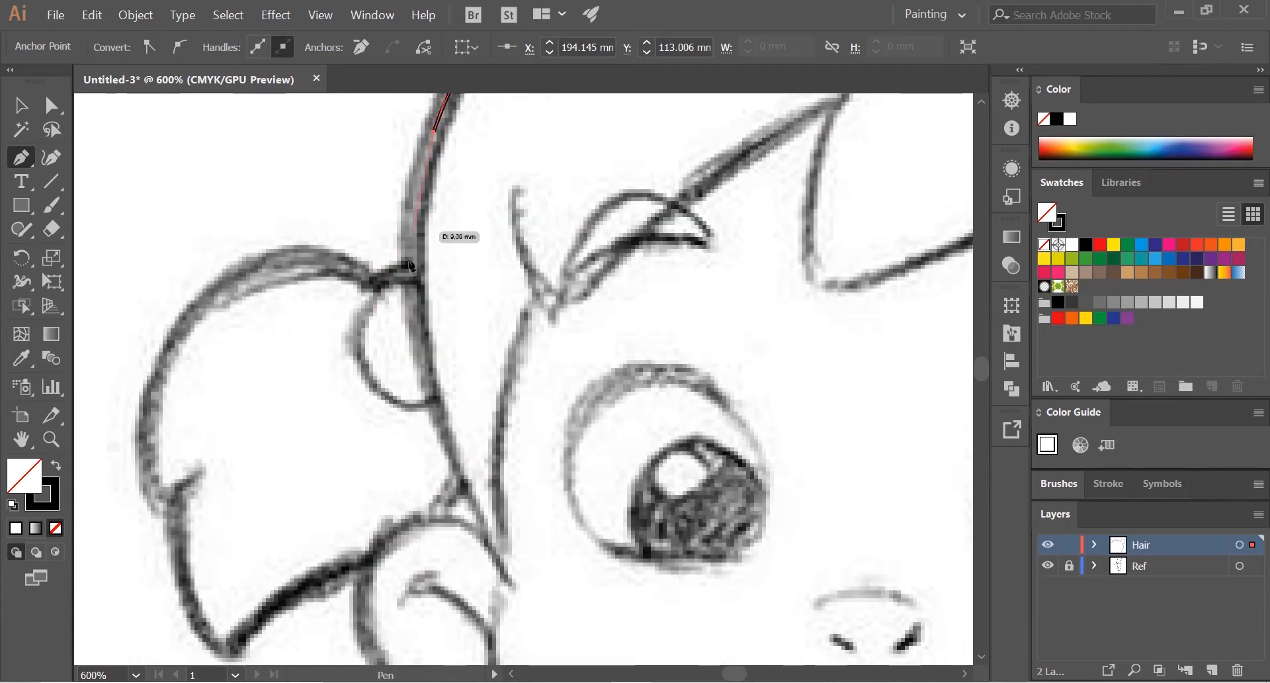
{"action": "left_click", "coordinate": [413, 282]}
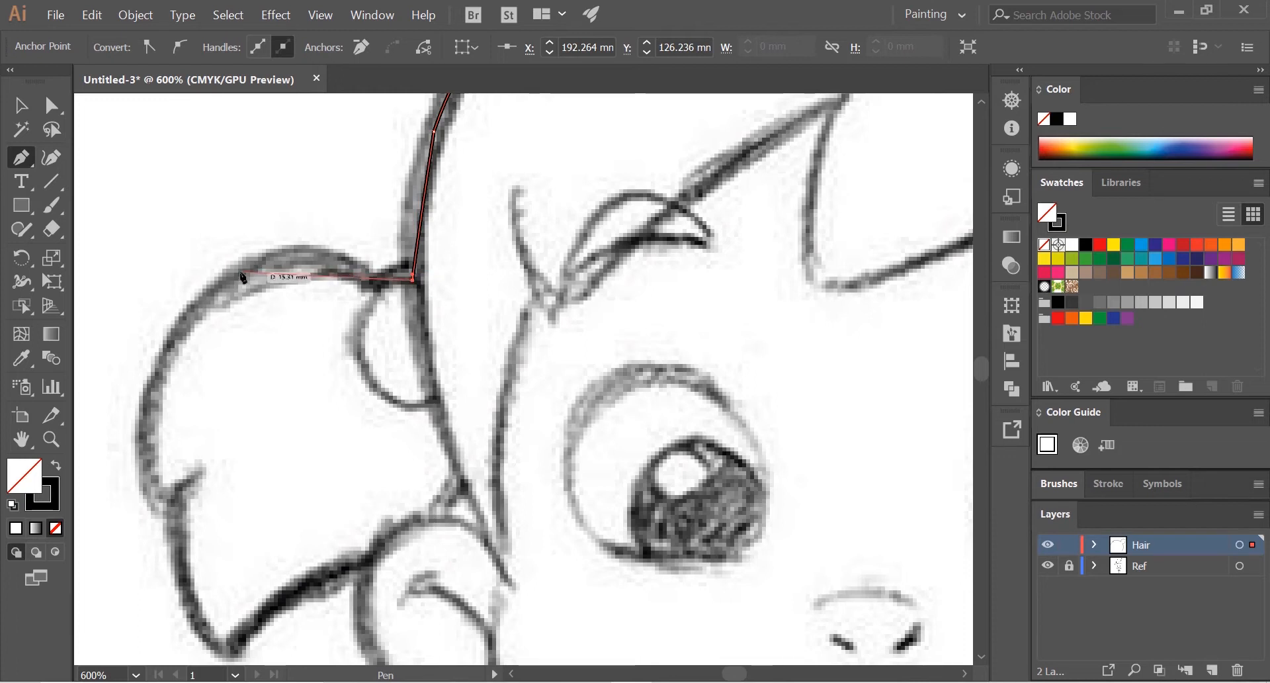
Step: Trace the left ponytail's rounded outer edge down to its jagged notch and outline the notch
{"action": "left_click_drag", "start_coordinate": [162, 289], "coordinate": [162, 289]}
{"action": "left_click_drag", "start_coordinate": [232, 309], "coordinate": [316, 204]}
{"action": "left_click", "coordinate": [324, 167]}
{"action": "left_click_drag", "start_coordinate": [240, 392], "coordinate": [284, 527]}
{"action": "left_click_drag", "start_coordinate": [273, 376], "coordinate": [249, 282]}
{"action": "left_click", "coordinate": [273, 376]}
Step: Trace the left ponytail to its lower tip and back along the underside to the head above the left ear
{"action": "left_click_drag", "start_coordinate": [284, 452], "coordinate": [360, 511]}
{"action": "left_click", "coordinate": [285, 450]}
{"action": "left_click_drag", "start_coordinate": [421, 365], "coordinate": [462, 363]}
{"action": "left_click", "coordinate": [418, 360]}
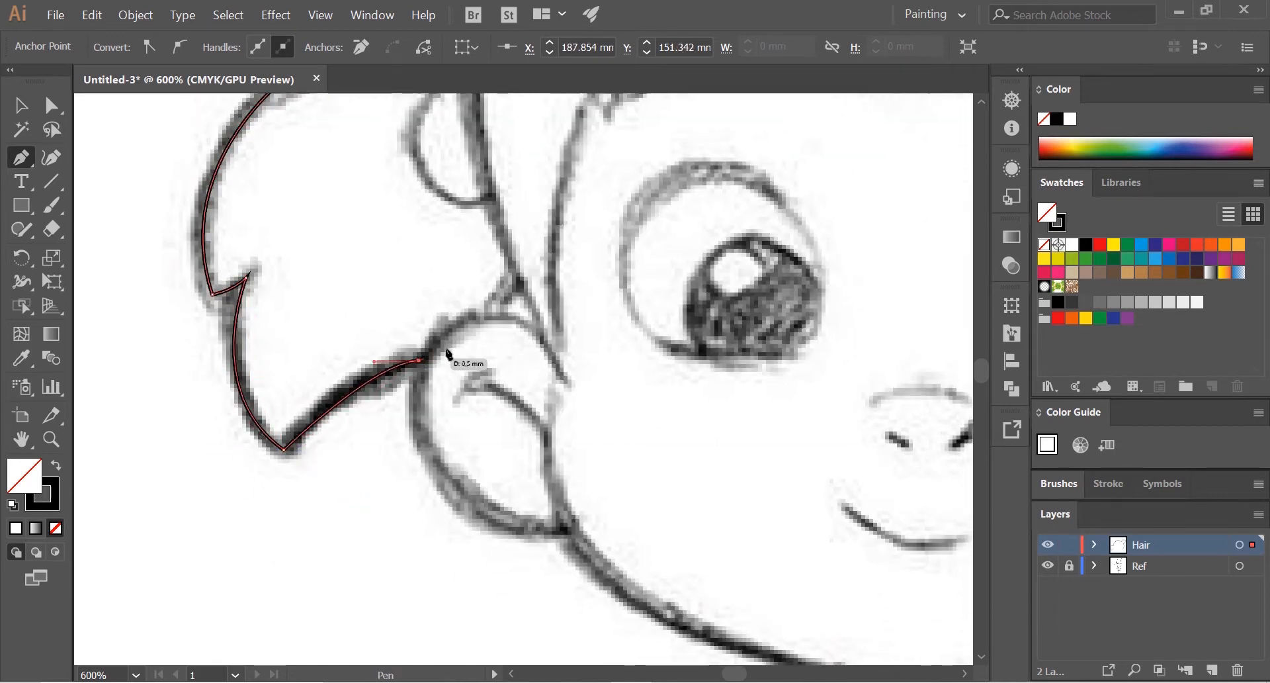
{"action": "left_click", "coordinate": [518, 286]}
Step: Trace the left side lock to its point beside the ear and up its inner edge to the fringe
{"action": "left_click_drag", "start_coordinate": [561, 352], "coordinate": [570, 359]}
{"action": "left_click", "coordinate": [560, 353]}
{"action": "scroll", "coordinate": [569, 338], "scroll_direction": "down", "scroll_amount": 2}
{"action": "scroll", "coordinate": [470, 369], "scroll_direction": "up", "scroll_amount": 1}
{"action": "left_click_drag", "start_coordinate": [462, 281], "coordinate": [492, 248]}
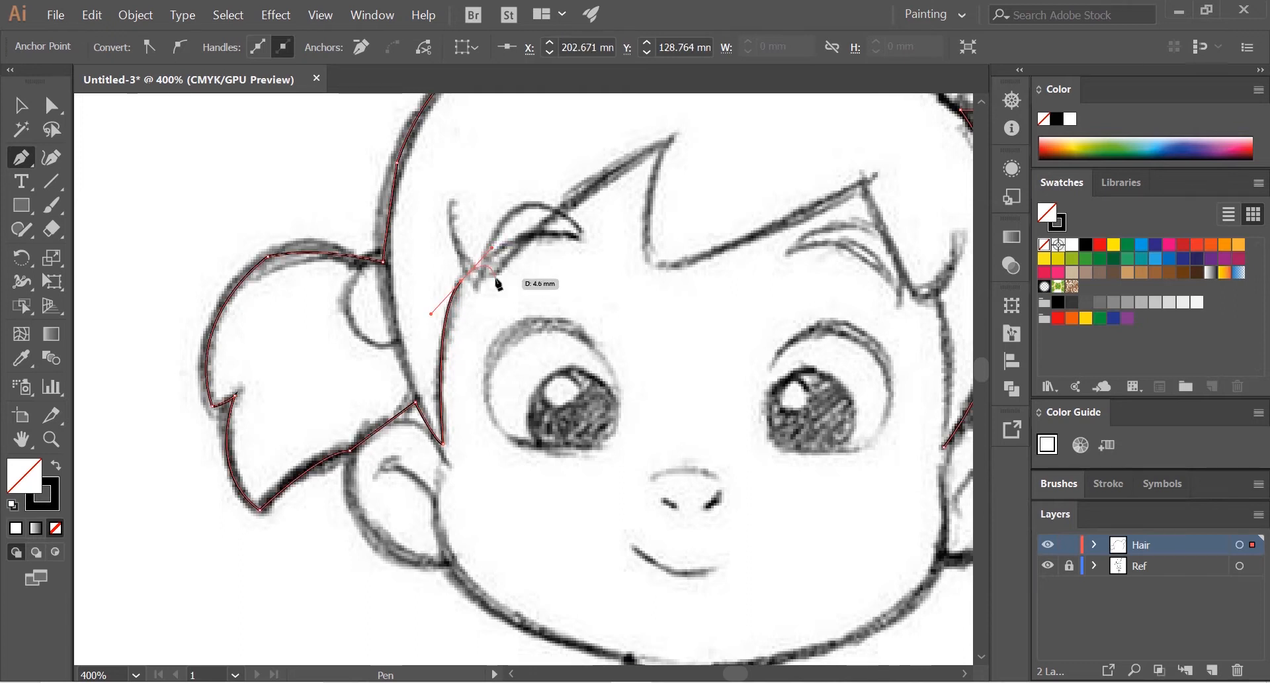
{"action": "scroll", "coordinate": [560, 215], "scroll_direction": "up", "scroll_amount": 2}
{"action": "left_click_drag", "start_coordinate": [560, 215], "coordinate": [456, 324]}
{"action": "left_click", "coordinate": [258, 455]}
Step: Trace the left part of the fringe over the eyebrow to its sharp peak, redoing the first curve with an extra anchor point
{"action": "left_click_drag", "start_coordinate": [673, 173], "coordinate": [724, 165]}
{"action": "key", "text": "ctrl+z"}
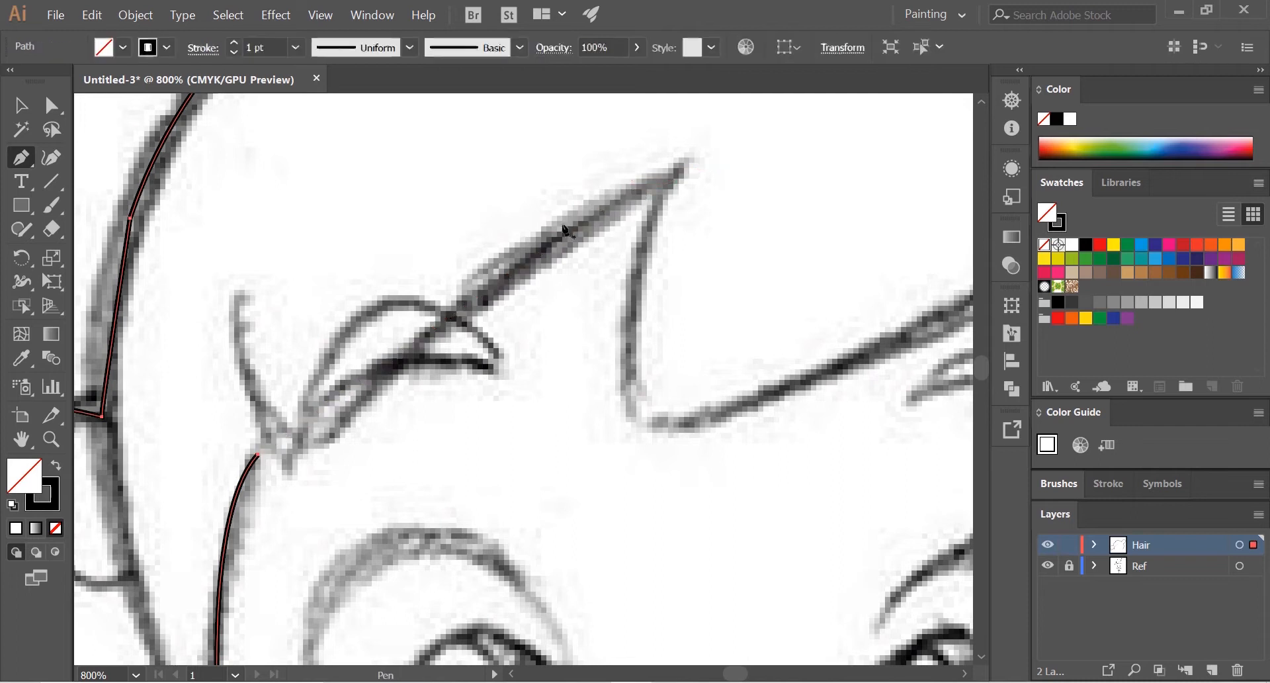
{"action": "left_click_drag", "start_coordinate": [402, 365], "coordinate": [485, 298]}
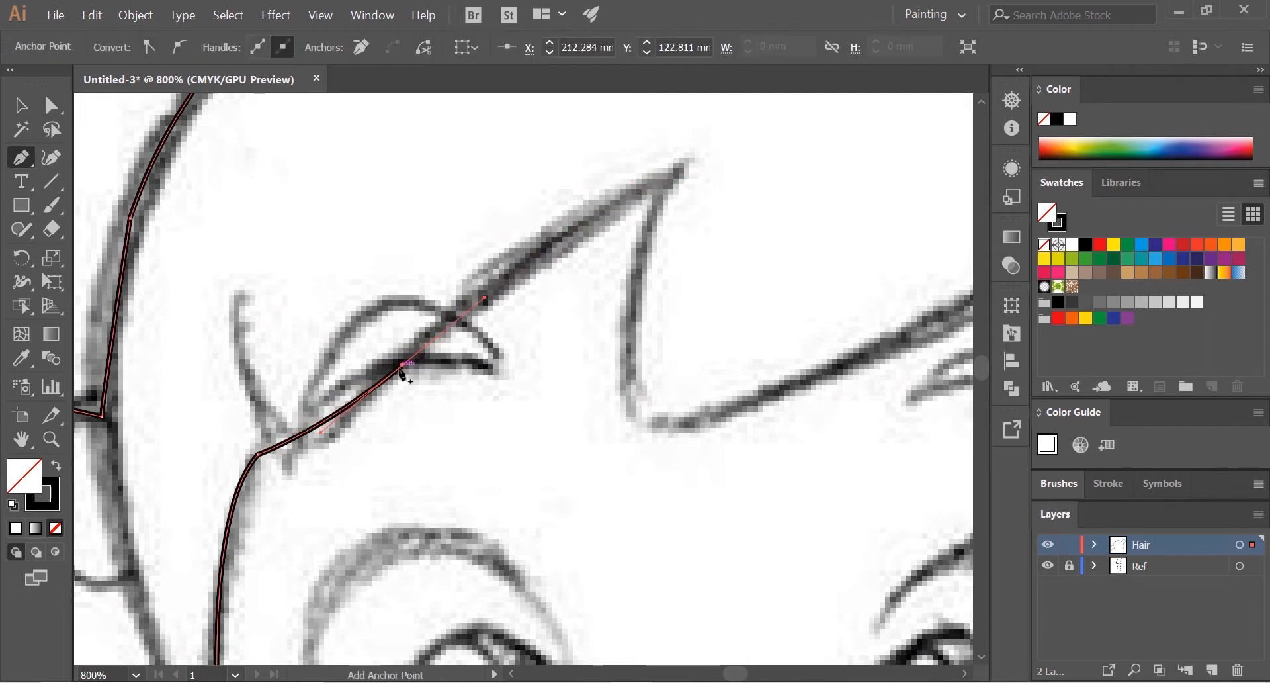
{"action": "left_click_drag", "start_coordinate": [674, 172], "coordinate": [678, 170]}
{"action": "left_click_drag", "start_coordinate": [753, 137], "coordinate": [756, 130]}
{"action": "left_click", "coordinate": [677, 170]}
Step: Trace the fringe from its left peak through the dip to the right peak and down to the point beside the right eyebrow
{"action": "left_click_drag", "start_coordinate": [831, 332], "coordinate": [823, 156]}
{"action": "left_click", "coordinate": [427, 373]}
{"action": "left_click", "coordinate": [625, 272]}
{"action": "mouse_move", "coordinate": [738, 486]}
{"action": "left_mouse_down"}
{"action": "mouse_move", "coordinate": [574, 430]}
{"action": "mouse_move", "coordinate": [609, 468]}
{"action": "left_mouse_up"}
{"action": "left_click", "coordinate": [574, 445]}
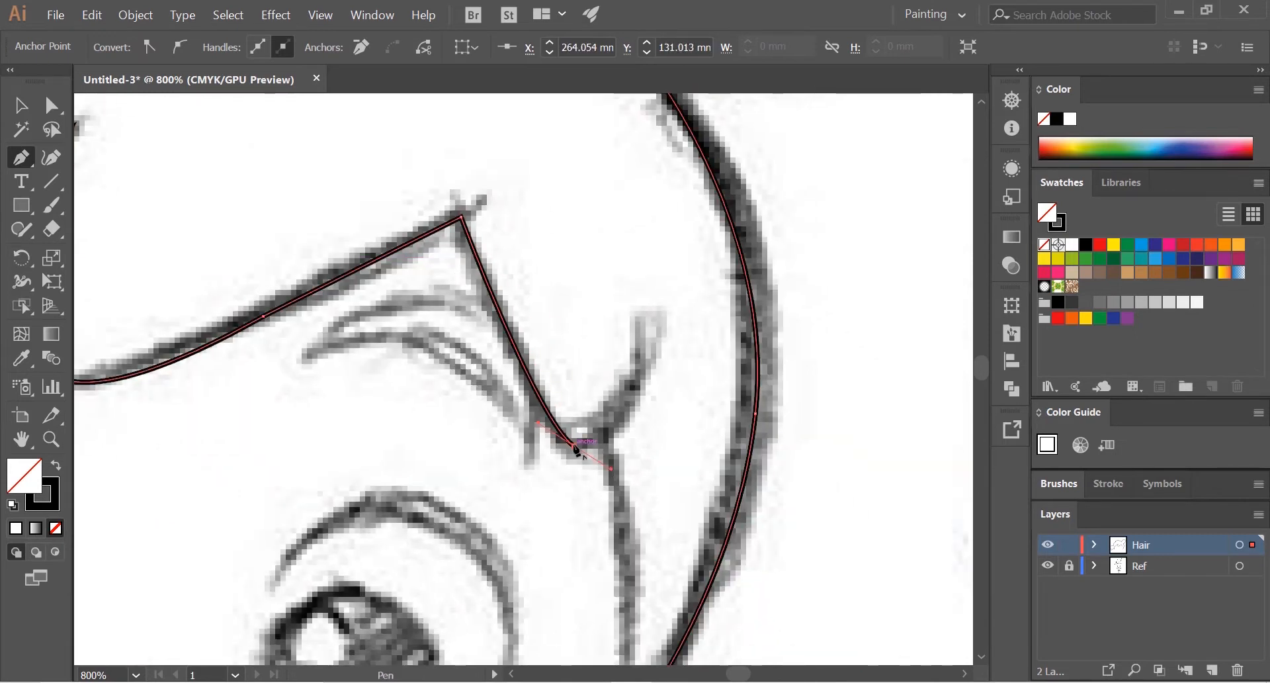
Step: Outline the small flick beside the right eyebrow and trace the right side lock down to close the hair path
{"action": "left_click_drag", "start_coordinate": [644, 379], "coordinate": [644, 377]}
{"action": "left_click", "coordinate": [628, 398]}
{"action": "left_click_drag", "start_coordinate": [652, 486], "coordinate": [486, 319]}
{"action": "left_click_drag", "start_coordinate": [512, 357], "coordinate": [476, 287]}
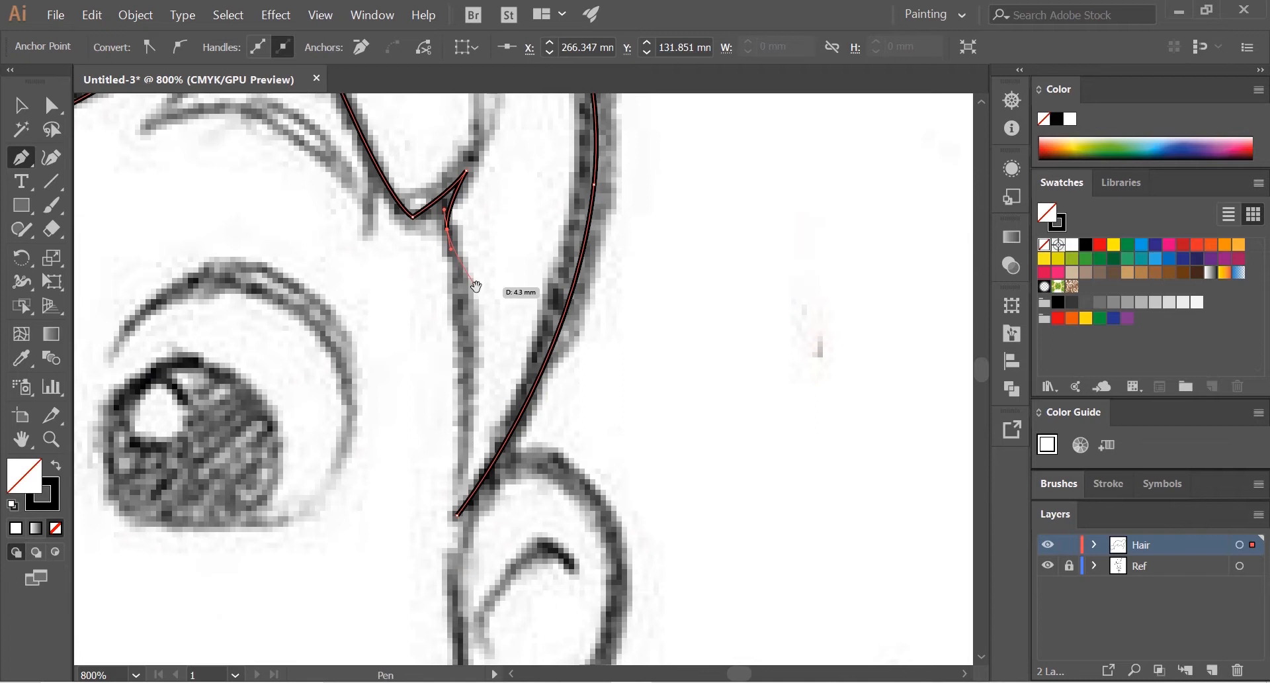
{"action": "left_click_drag", "start_coordinate": [456, 514], "coordinate": [430, 598]}
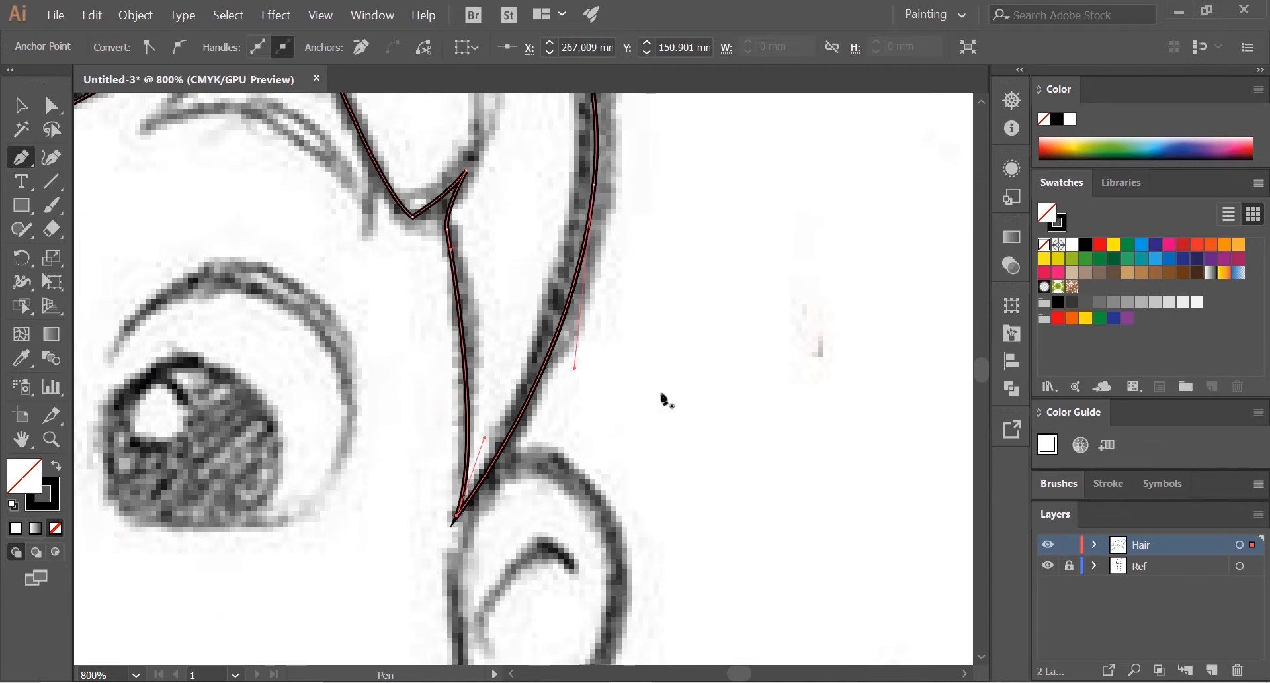
Step: Review the closed hair outline against the sketch around the whole head
{"action": "scroll", "coordinate": [585, 380], "scroll_direction": "down", "scroll_amount": 2}
{"action": "left_click_drag", "start_coordinate": [438, 284], "coordinate": [531, 382]}
{"action": "scroll", "coordinate": [554, 476], "scroll_direction": "down", "scroll_amount": 2}
{"action": "scroll", "coordinate": [509, 357], "scroll_direction": "up", "scroll_amount": 2}
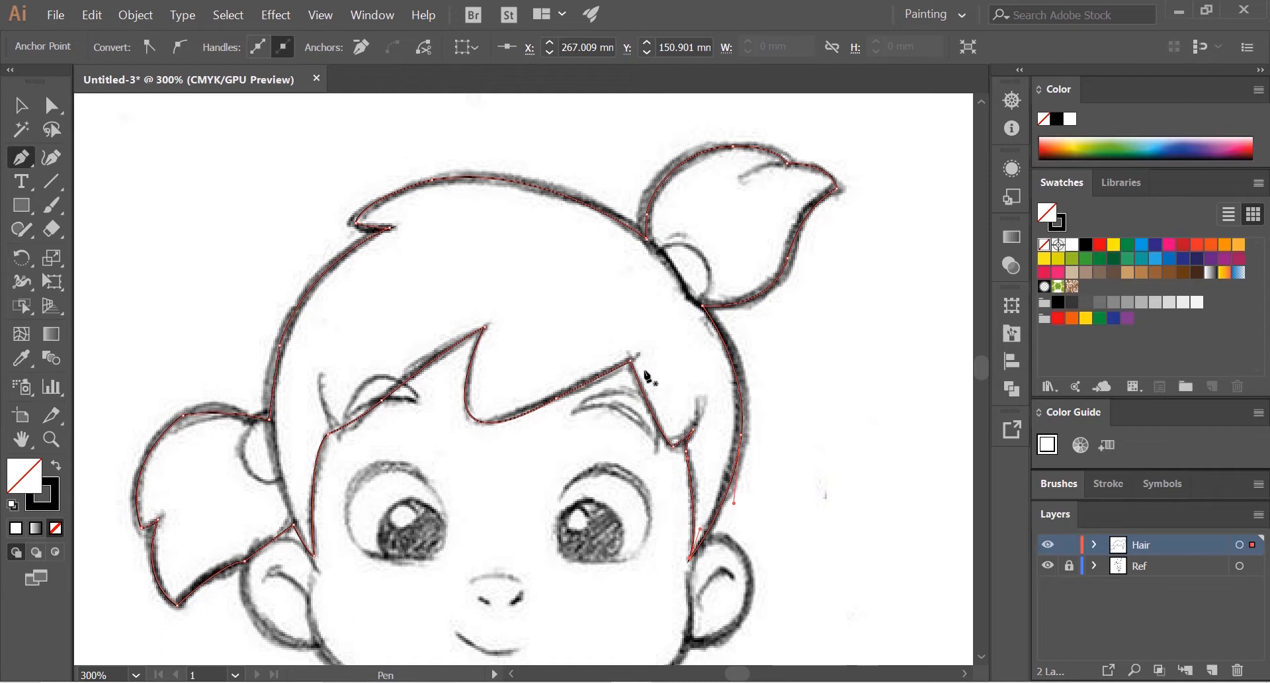
{"action": "scroll", "coordinate": [643, 368], "scroll_direction": "down", "scroll_amount": 1}
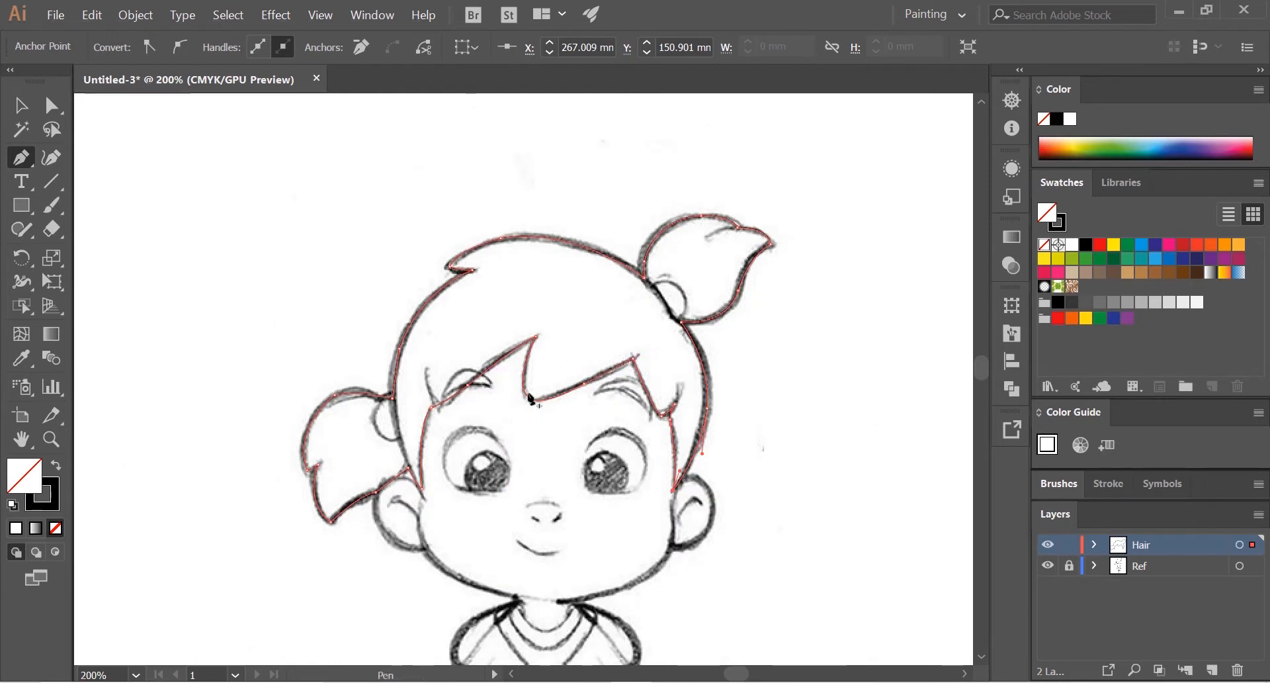
{"action": "scroll", "coordinate": [607, 334], "scroll_direction": "up", "scroll_amount": 1}
{"action": "scroll", "coordinate": [605, 334], "scroll_direction": "down", "scroll_amount": 2}
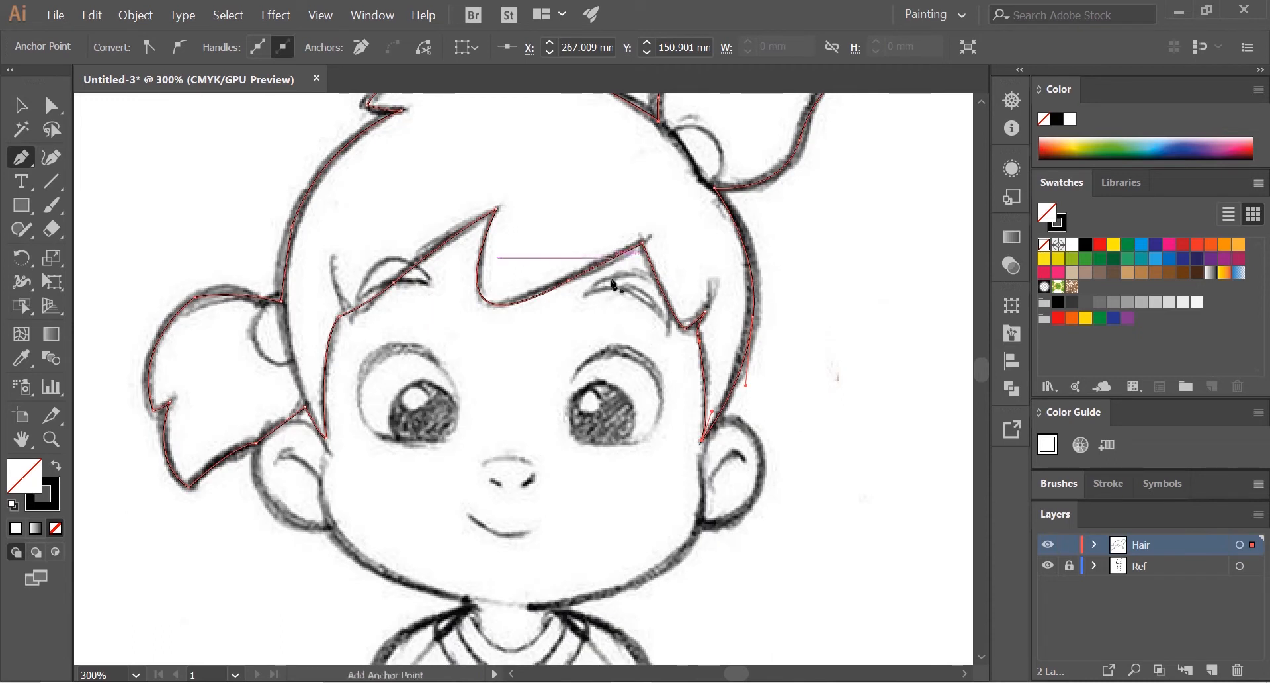
Step: Examine the traced hair outline against the sketch, including the side locks, fringe, face and collar areas
{"action": "scroll", "coordinate": [522, 316], "scroll_direction": "down", "scroll_amount": 10}
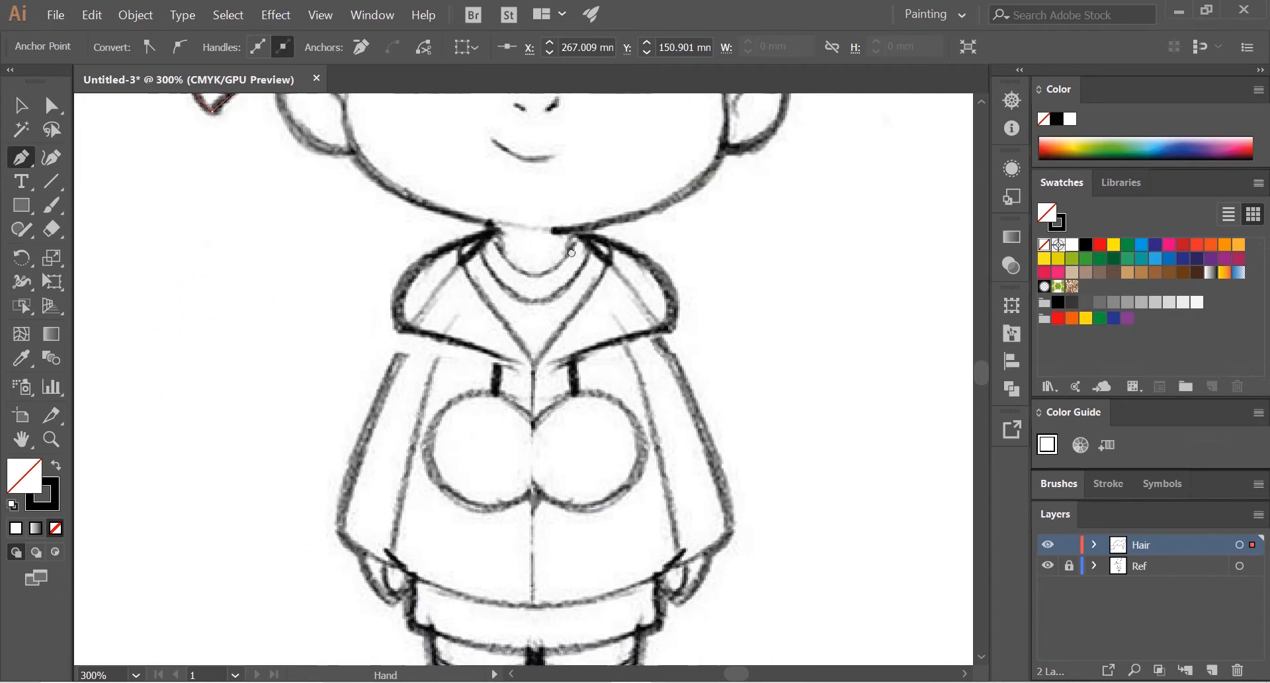
{"action": "scroll", "coordinate": [767, 346], "scroll_direction": "up", "scroll_amount": 5}
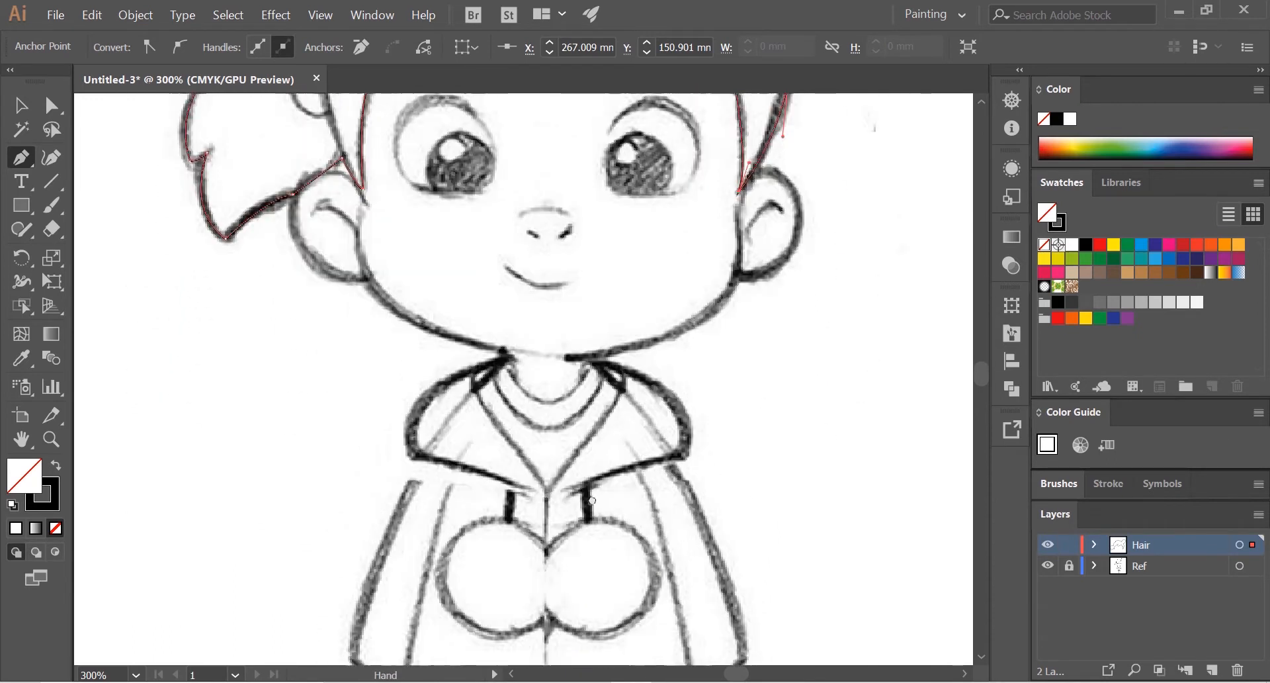
{"action": "scroll", "coordinate": [567, 366], "scroll_direction": "up", "scroll_amount": 4}
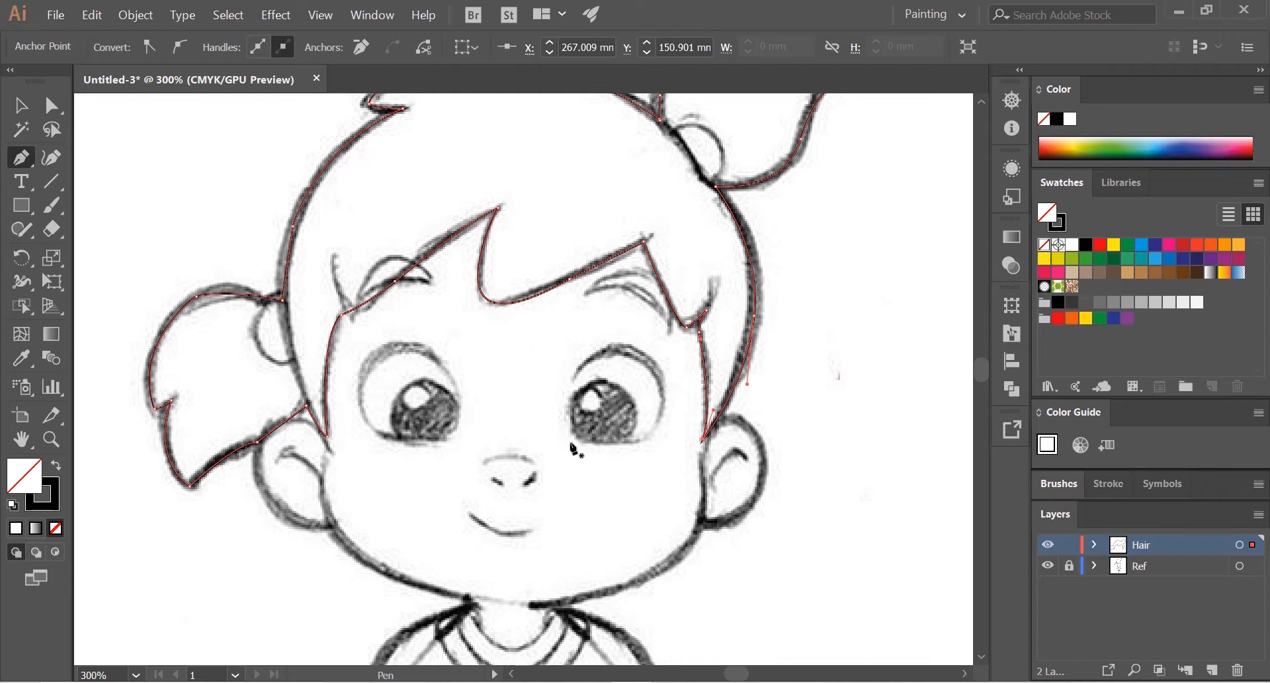
{"action": "scroll", "coordinate": [558, 303], "scroll_direction": "up", "scroll_amount": 1}
{"action": "left_click_drag", "start_coordinate": [554, 343], "coordinate": [535, 498]}
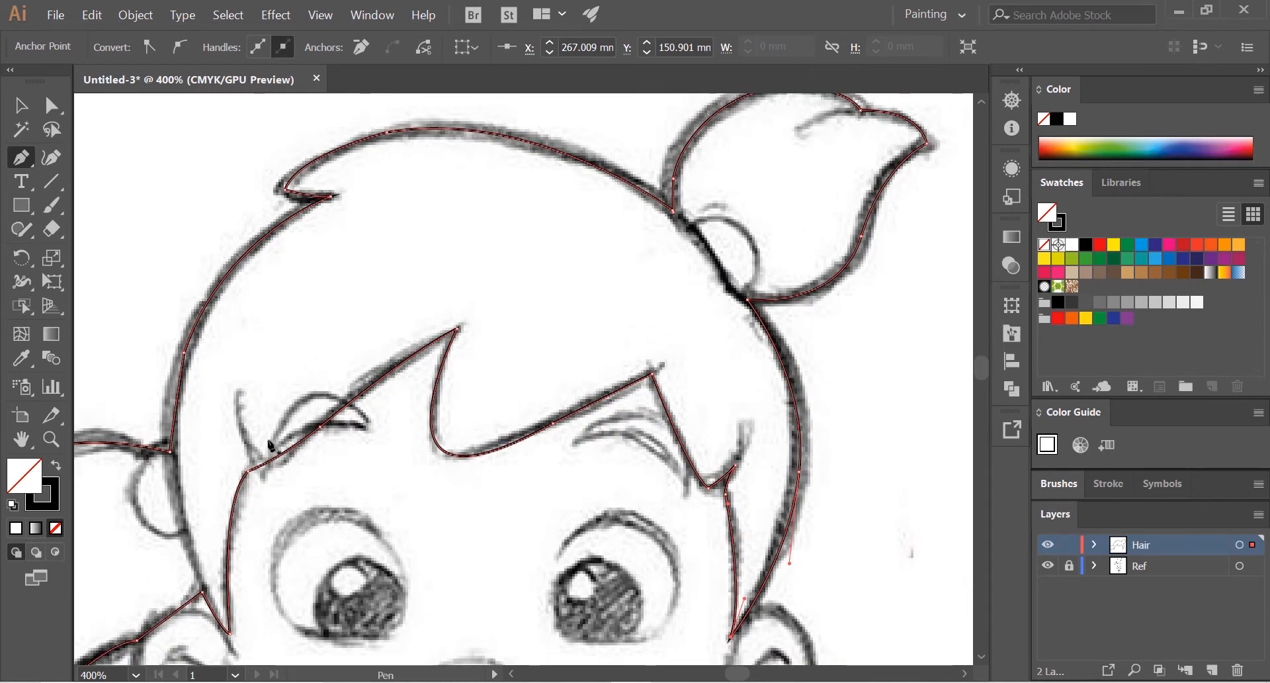
{"action": "left_click_drag", "start_coordinate": [237, 433], "coordinate": [634, 316]}
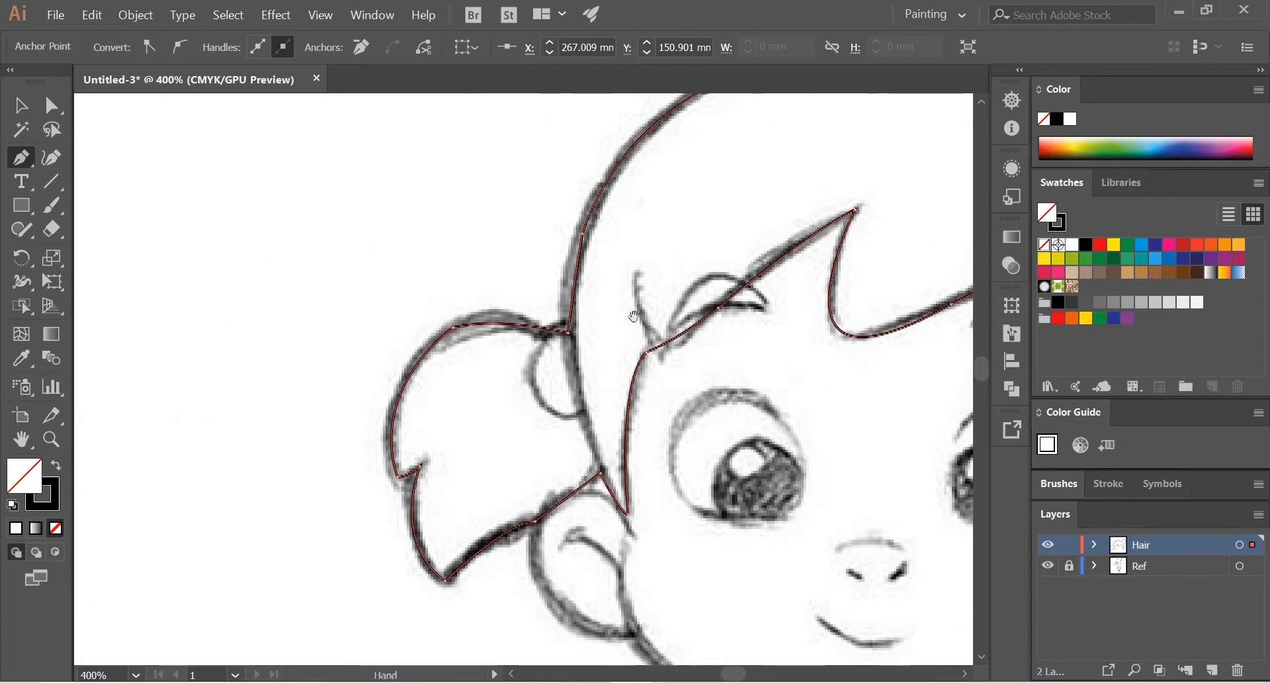
{"action": "left_click_drag", "start_coordinate": [696, 456], "coordinate": [258, 580]}
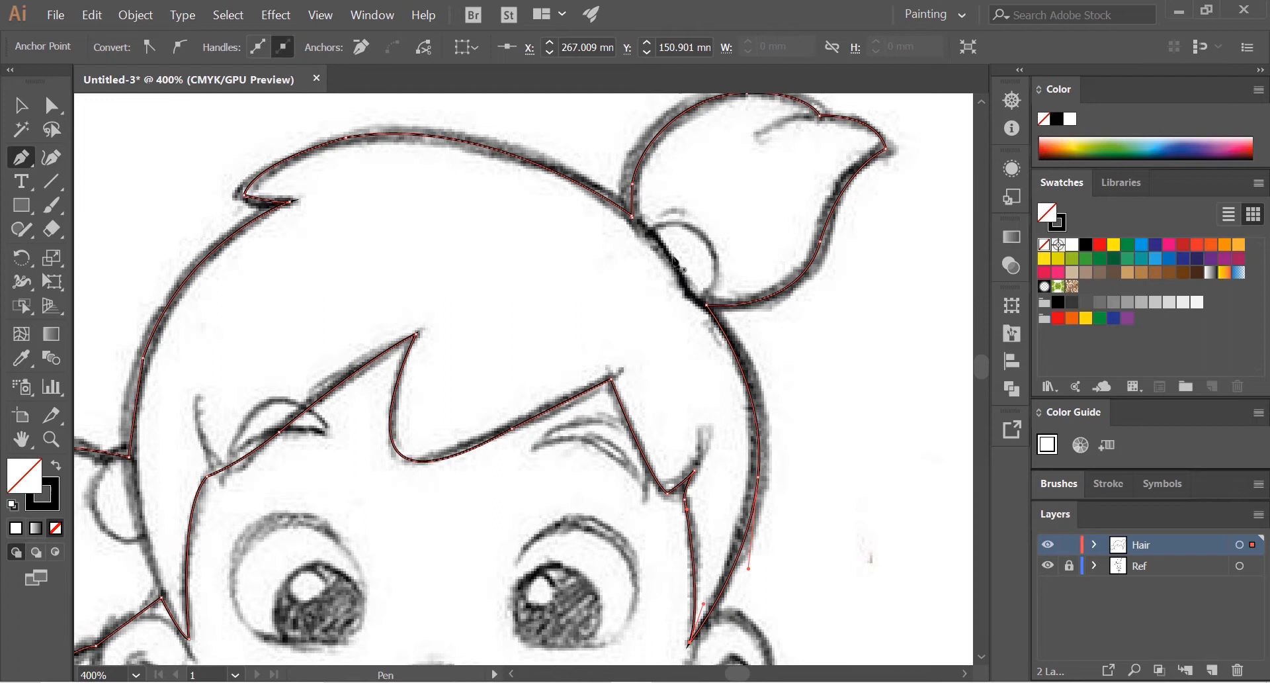
{"action": "left_click_drag", "start_coordinate": [574, 554], "coordinate": [611, 353]}
{"action": "left_click_drag", "start_coordinate": [592, 458], "coordinate": [679, 434]}
{"action": "left_click_drag", "start_coordinate": [662, 348], "coordinate": [622, 483]}
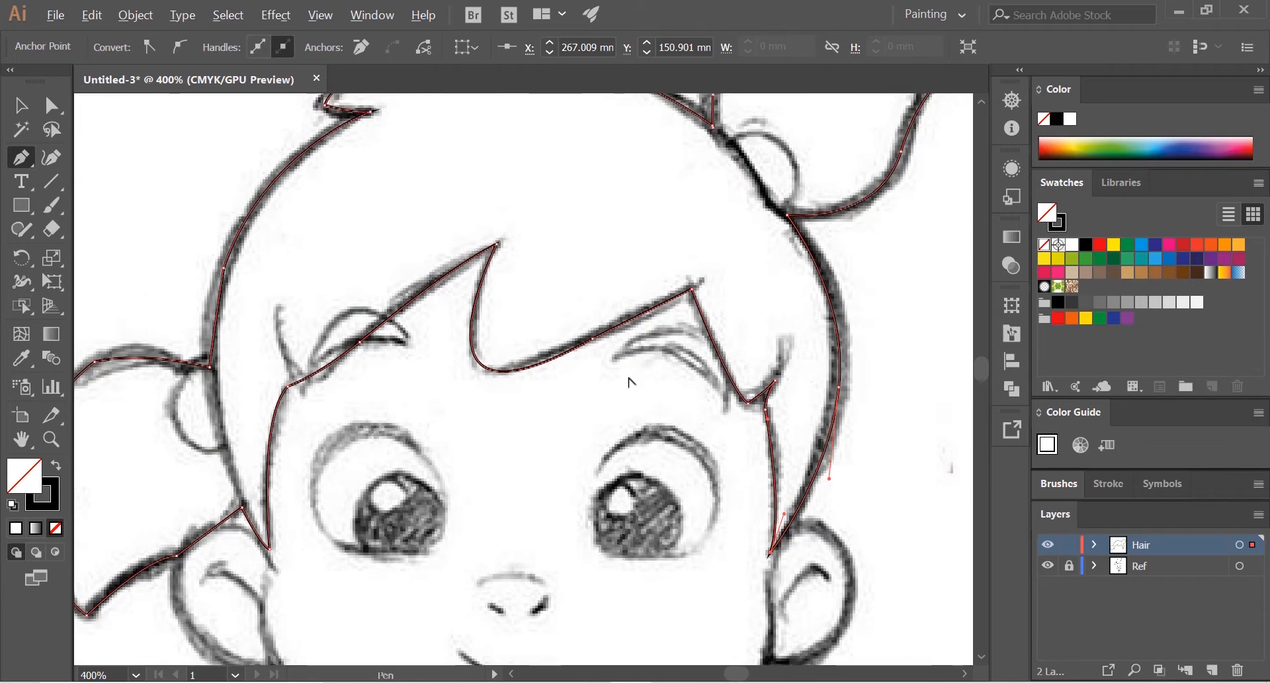
{"action": "scroll", "coordinate": [627, 379], "scroll_direction": "down", "scroll_amount": 1}
{"action": "left_click_drag", "start_coordinate": [623, 376], "coordinate": [589, 395]}
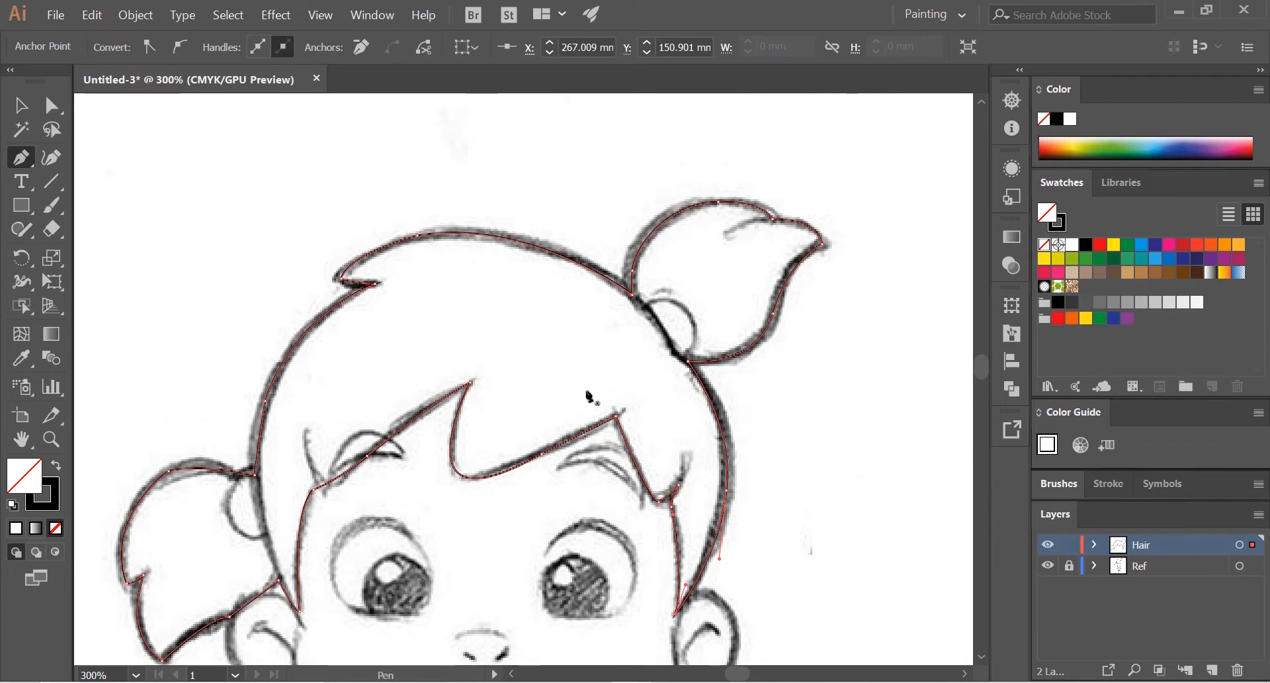
{"action": "scroll", "coordinate": [594, 386], "scroll_direction": "down", "scroll_amount": 1}
{"action": "scroll", "coordinate": [622, 336], "scroll_direction": "up", "scroll_amount": 1}
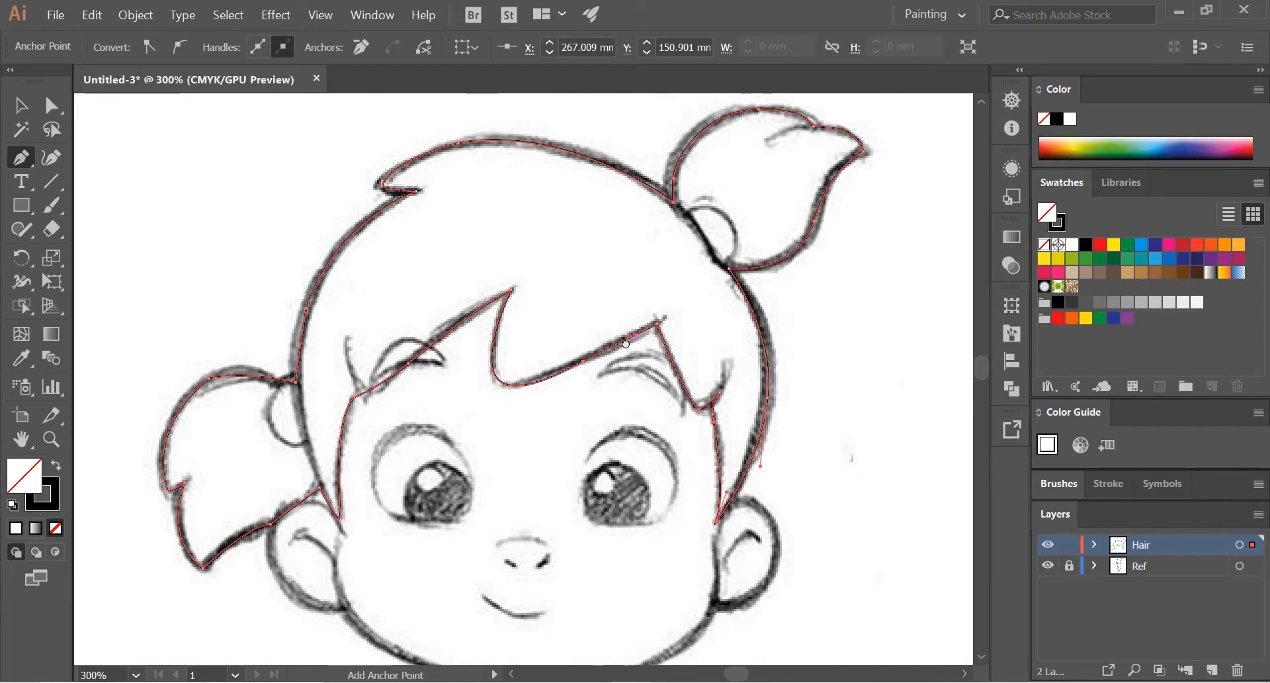
{"action": "scroll", "coordinate": [621, 336], "scroll_direction": "up", "scroll_amount": 1}
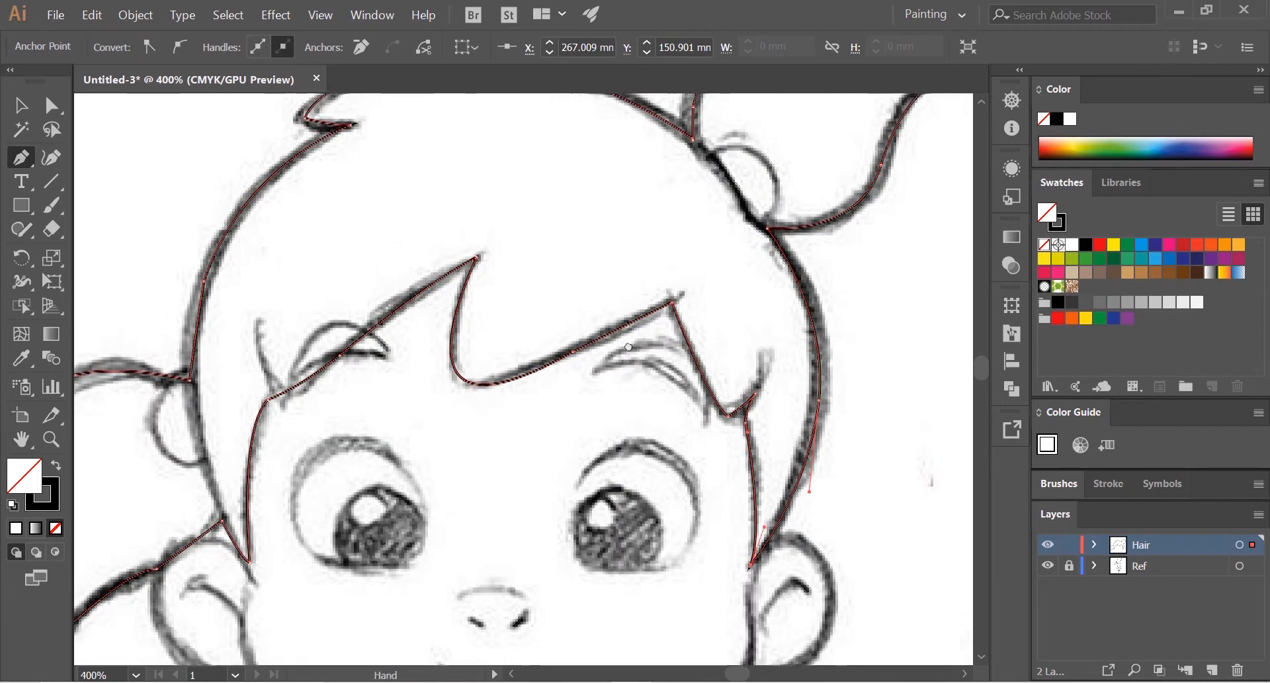
{"action": "scroll", "coordinate": [653, 413], "scroll_direction": "down", "scroll_amount": 2}
{"action": "scroll", "coordinate": [510, 355], "scroll_direction": "up", "scroll_amount": 1}
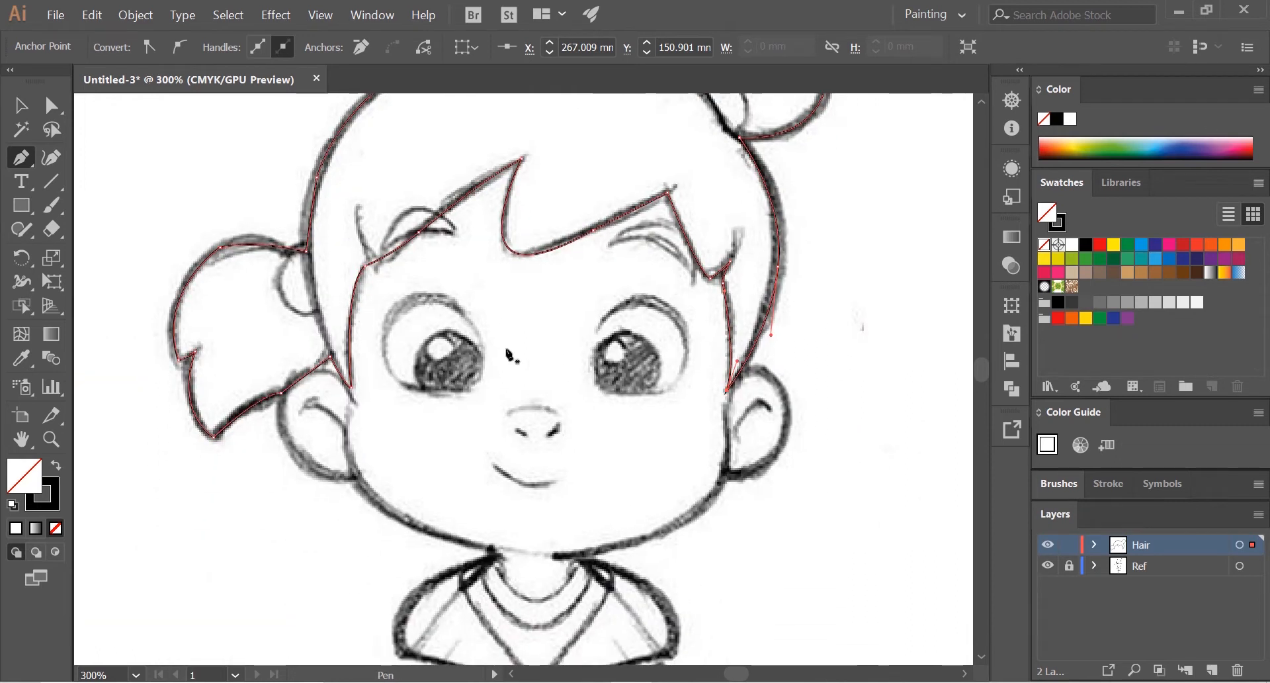
{"action": "scroll", "coordinate": [645, 461], "scroll_direction": "down", "scroll_amount": 1}
{"action": "scroll", "coordinate": [708, 463], "scroll_direction": "up", "scroll_amount": 2}
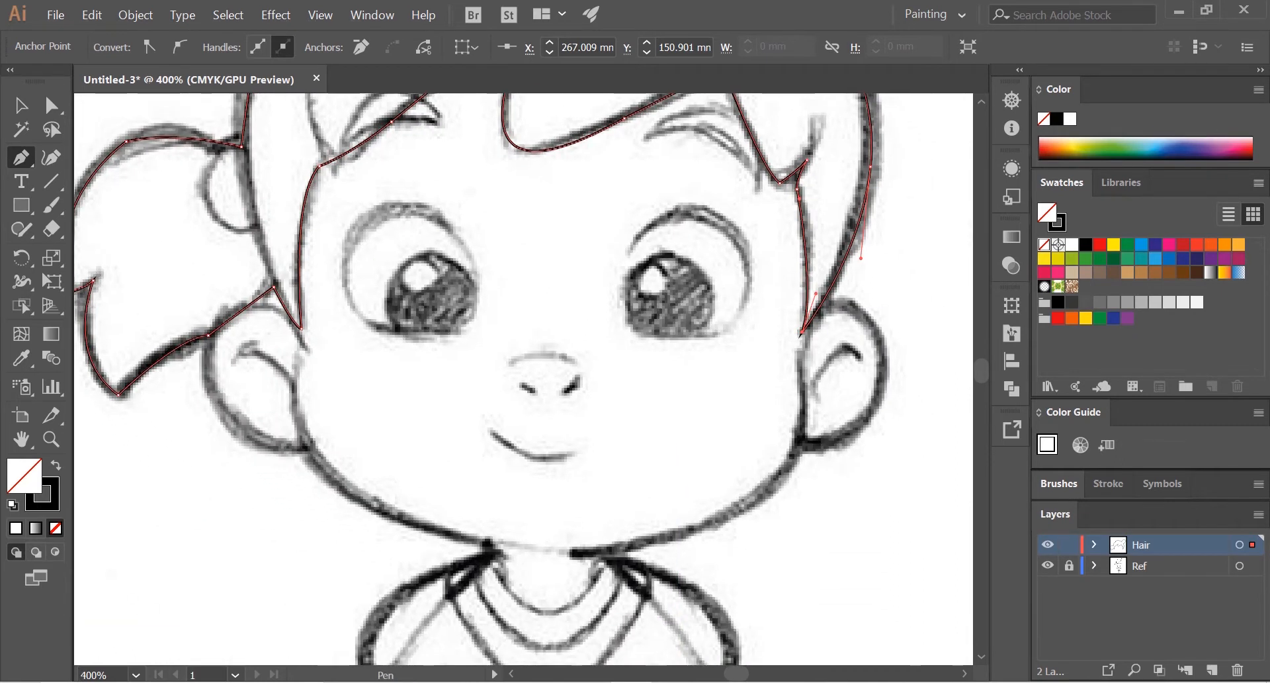
Step: Create a layer named Face, lock the Hair layer and place Face between Hair and Ref
{"action": "left_click", "coordinate": [1209, 670]}
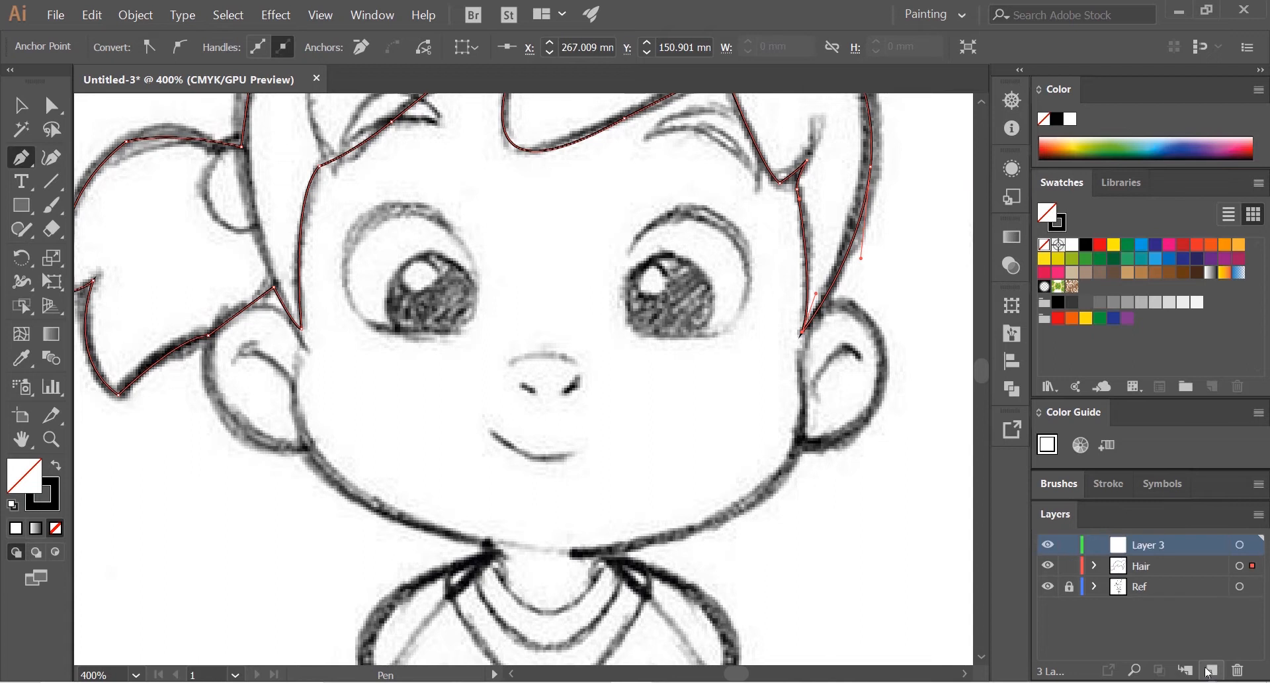
{"action": "double_click", "coordinate": [1153, 545]}
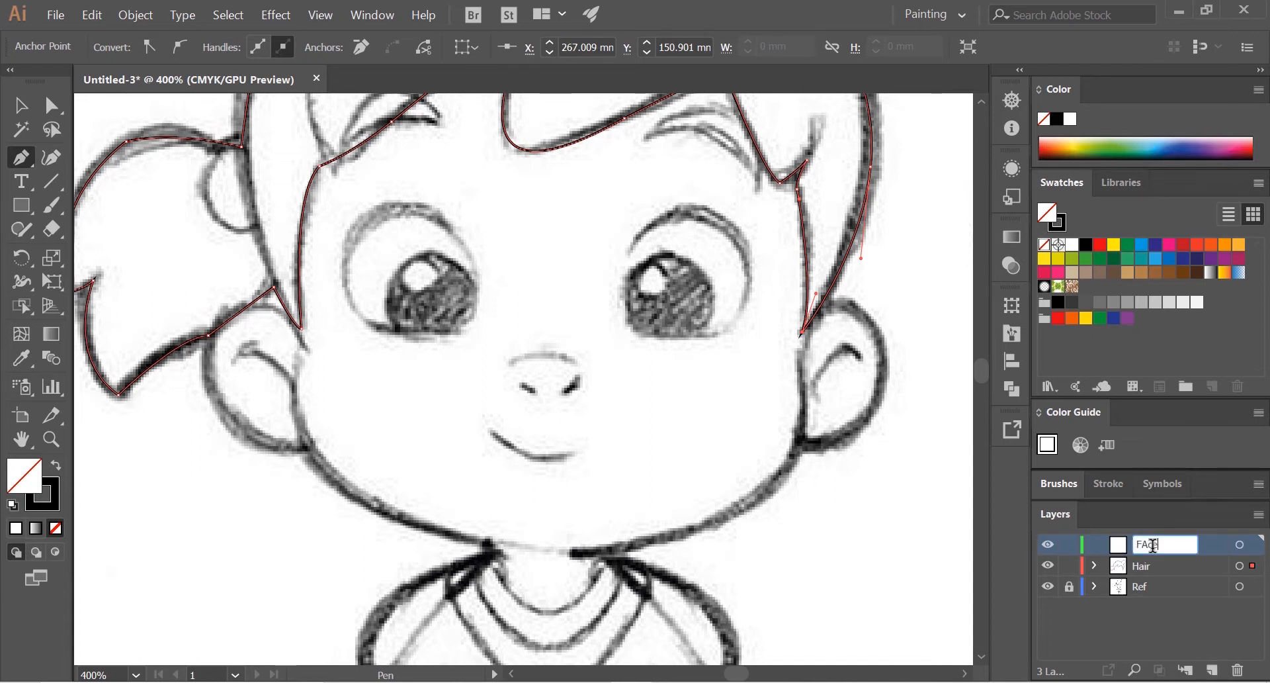
{"action": "type", "text": "Face"}
{"action": "key", "text": "Return"}
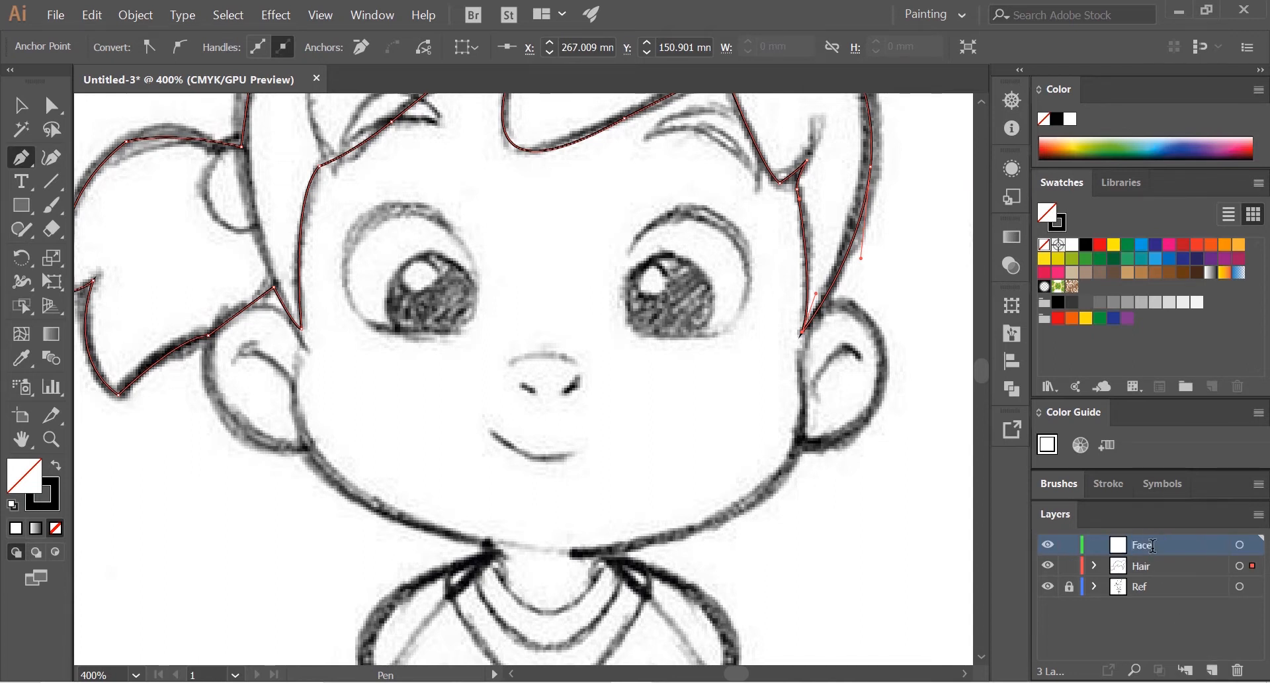
{"action": "left_click", "coordinate": [1069, 567]}
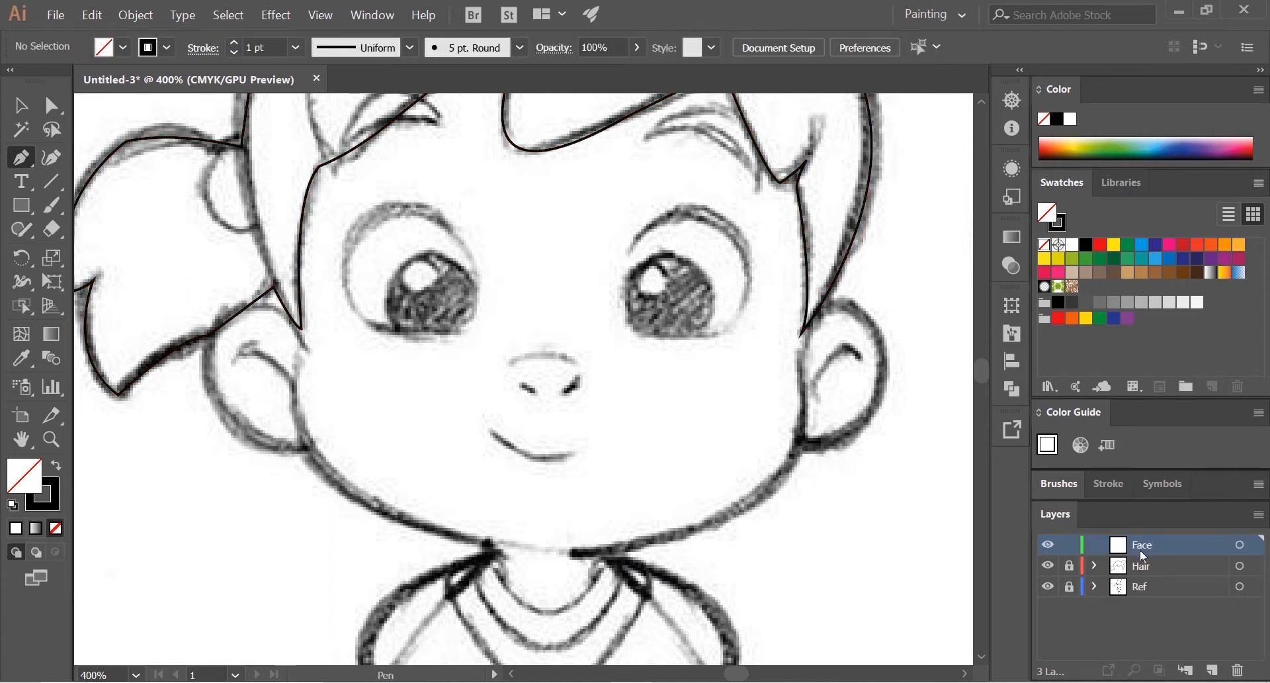
{"action": "left_click_drag", "start_coordinate": [1146, 542], "coordinate": [1140, 570]}
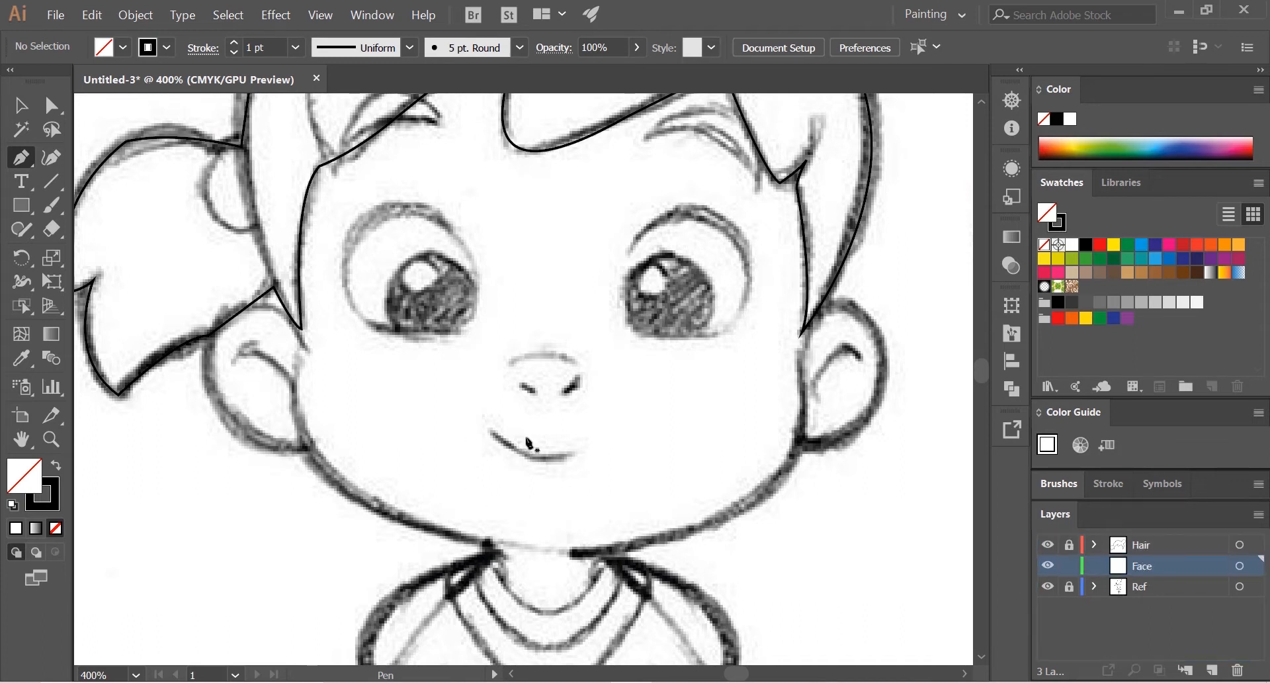
Step: Start the face outline inside the left side lock and trace around the left ear to where it meets the jaw
{"action": "scroll", "coordinate": [713, 399], "scroll_direction": "down", "scroll_amount": 1}
{"action": "scroll", "coordinate": [776, 370], "scroll_direction": "up", "scroll_amount": 1}
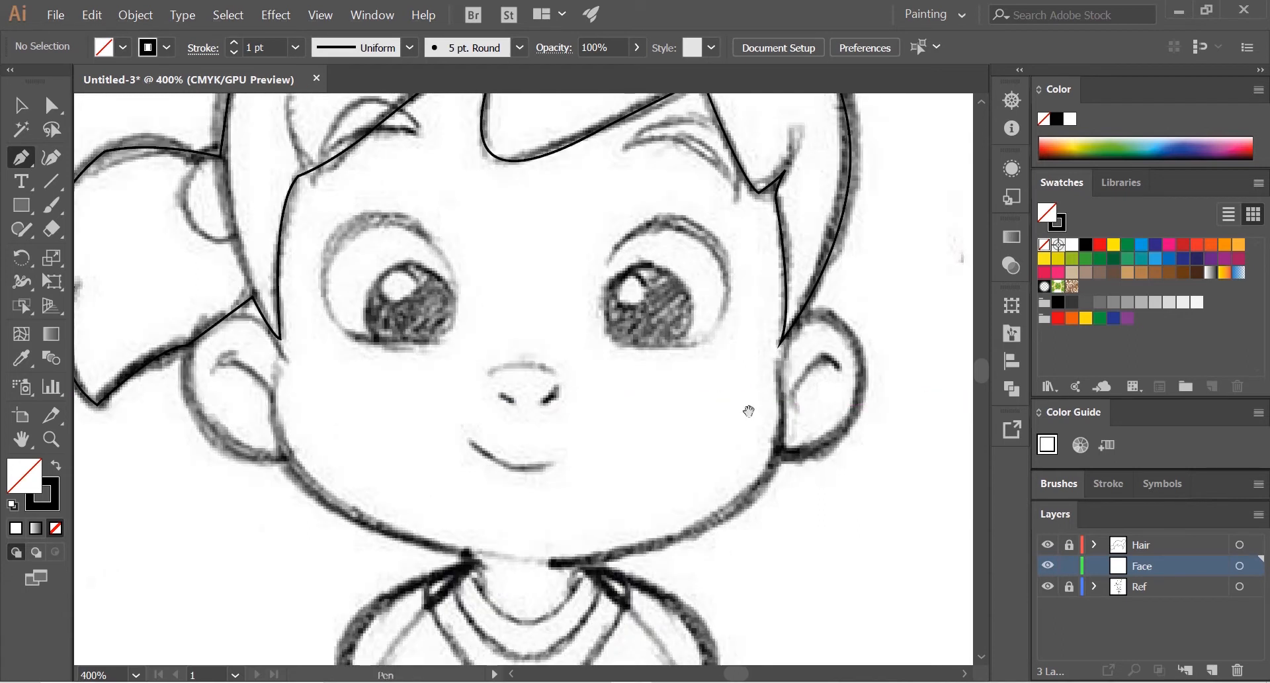
{"action": "scroll", "coordinate": [749, 411], "scroll_direction": "down", "scroll_amount": 1}
{"action": "scroll", "coordinate": [721, 408], "scroll_direction": "up", "scroll_amount": 1}
{"action": "scroll", "coordinate": [320, 390], "scroll_direction": "down", "scroll_amount": 1}
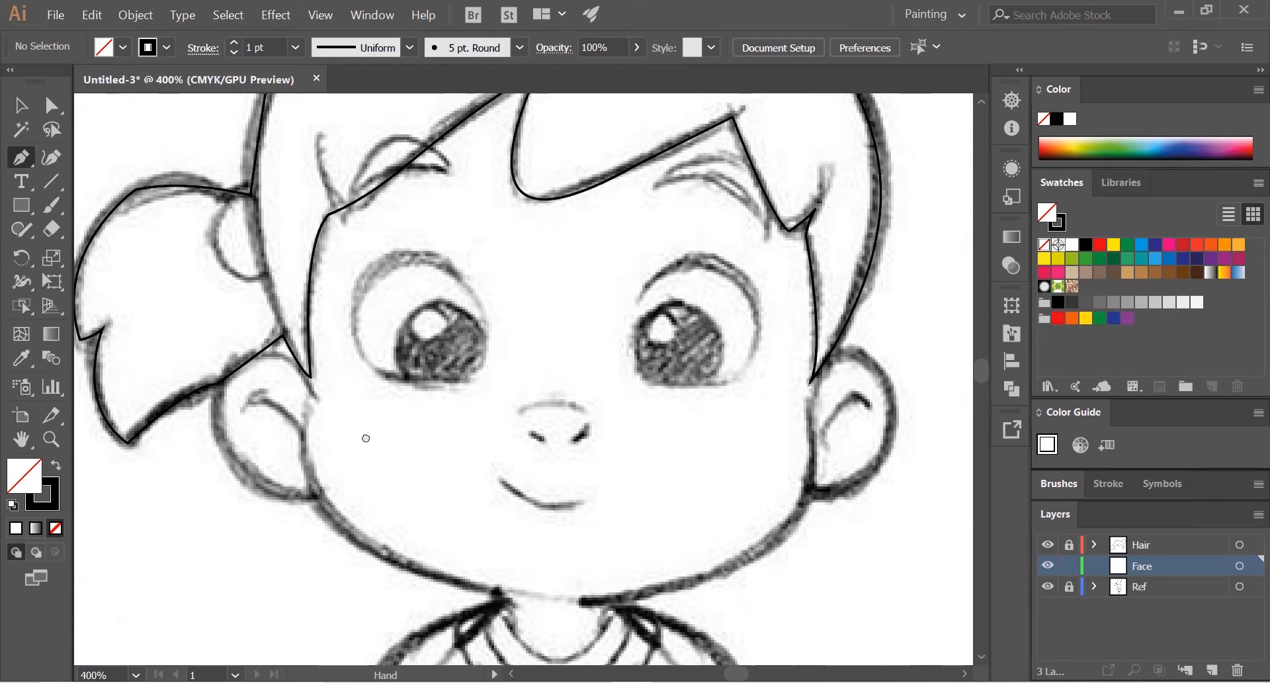
{"action": "scroll", "coordinate": [309, 345], "scroll_direction": "up", "scroll_amount": 2}
{"action": "left_click", "coordinate": [302, 298]}
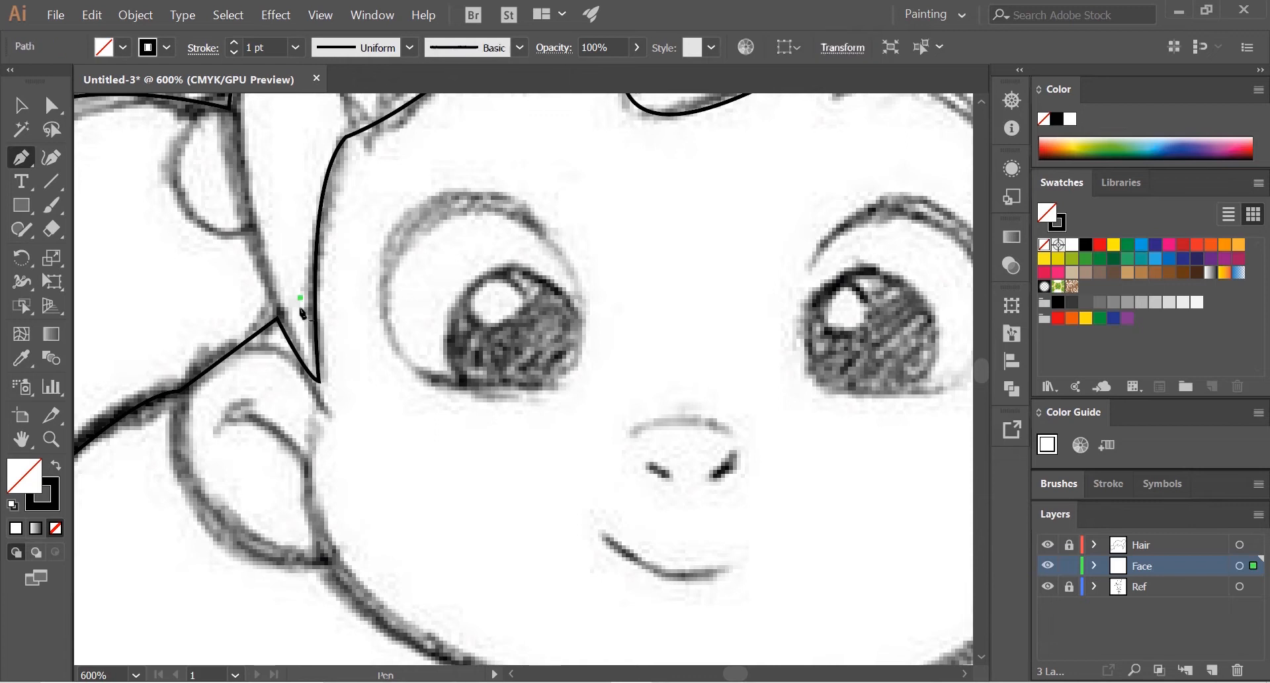
{"action": "mouse_move", "coordinate": [322, 411]}
{"action": "left_mouse_down"}
{"action": "mouse_move", "coordinate": [287, 362]}
{"action": "mouse_move", "coordinate": [306, 369]}
{"action": "mouse_move", "coordinate": [322, 409]}
{"action": "left_mouse_up"}
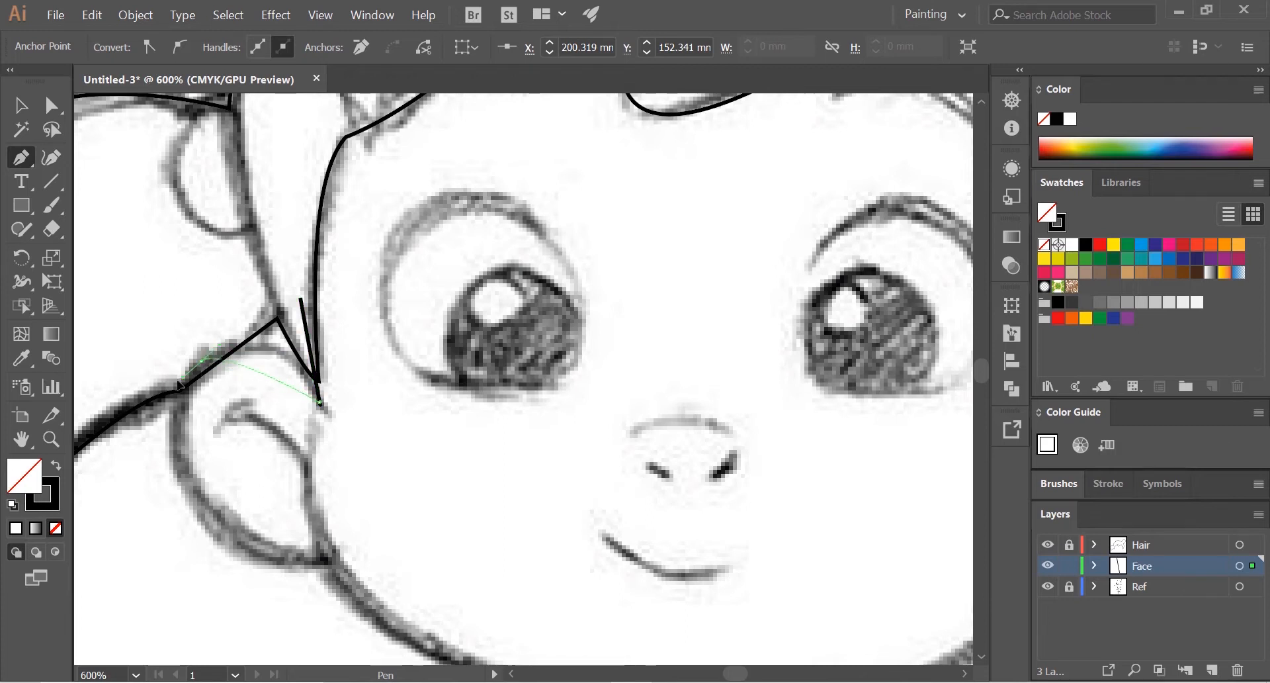
{"action": "left_click", "coordinate": [121, 418]}
{"action": "left_click_drag", "start_coordinate": [261, 427], "coordinate": [314, 274]}
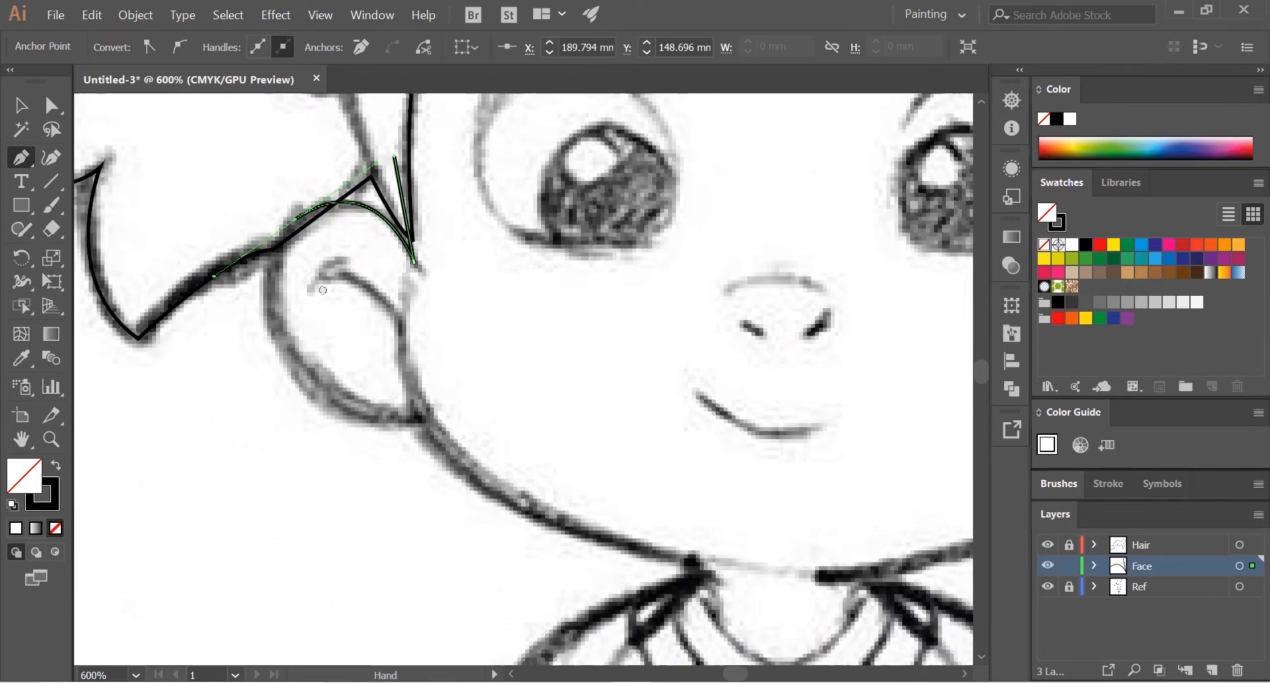
{"action": "left_click", "coordinate": [345, 410]}
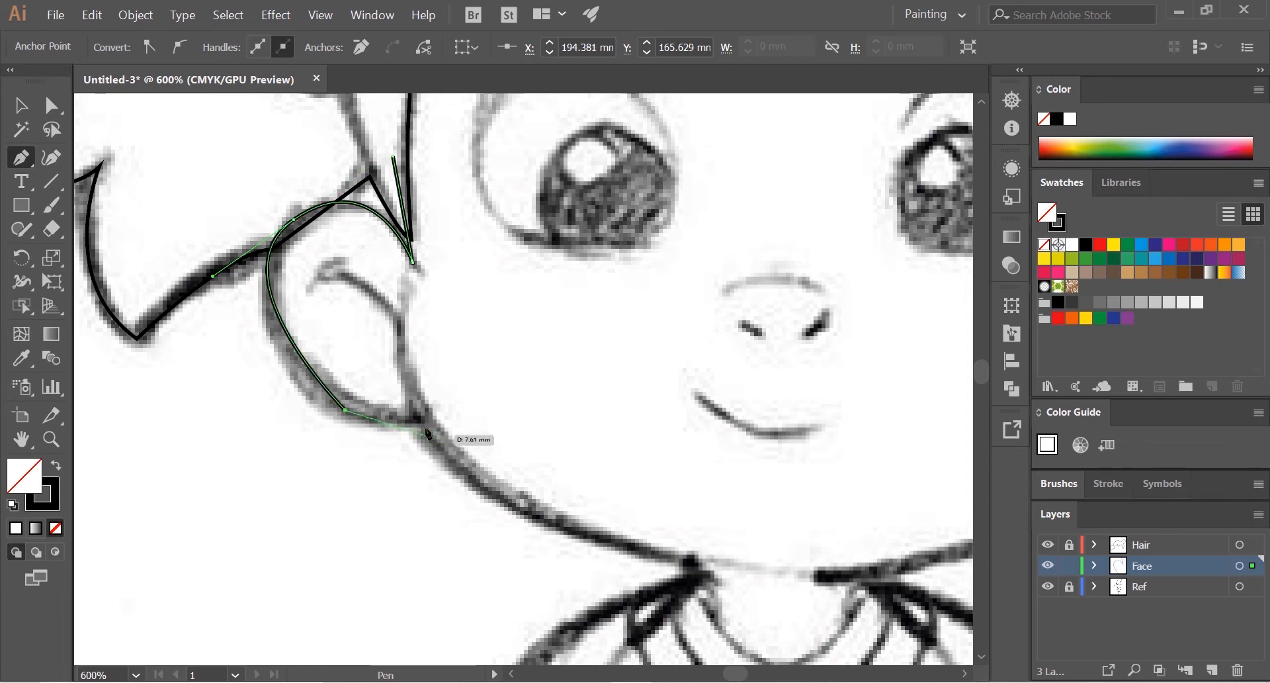
{"action": "left_click_drag", "start_coordinate": [417, 421], "coordinate": [332, 368]}
{"action": "left_click", "coordinate": [417, 421]}
Step: Trace the left jawline to the neck with a corner there, and curve the path along the neckline to its right side
{"action": "left_click_drag", "start_coordinate": [579, 494], "coordinate": [643, 341]}
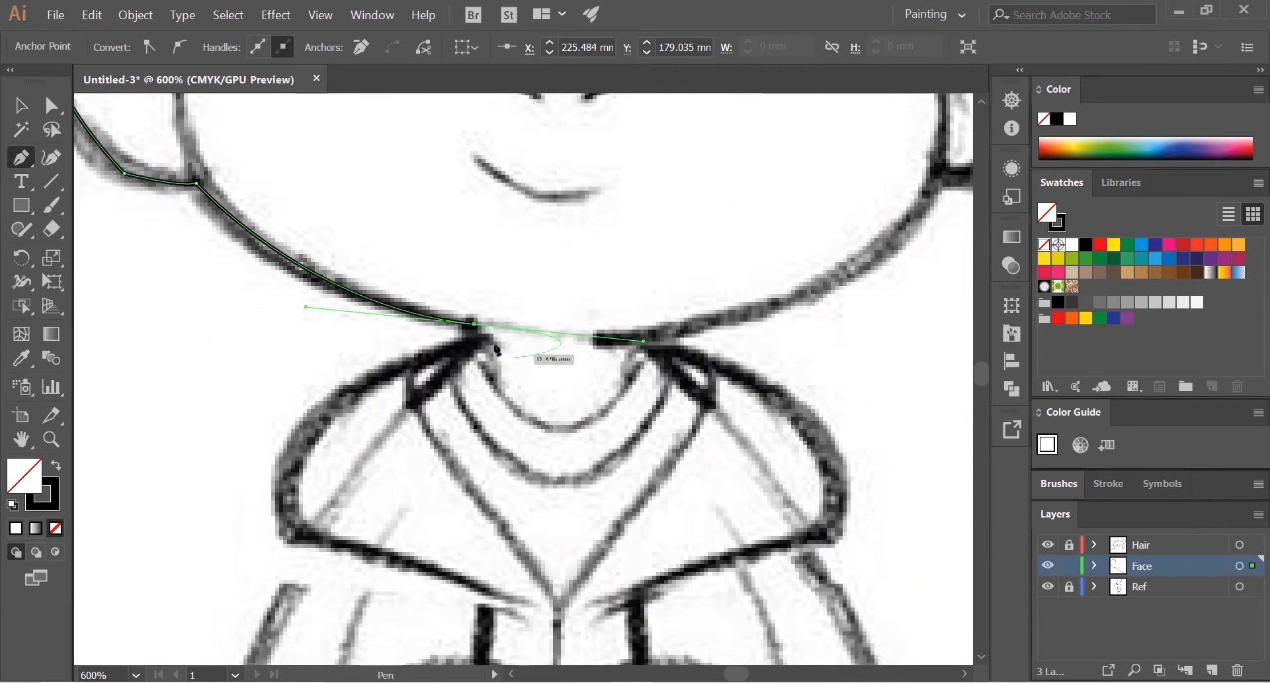
{"action": "left_click", "coordinate": [474, 324]}
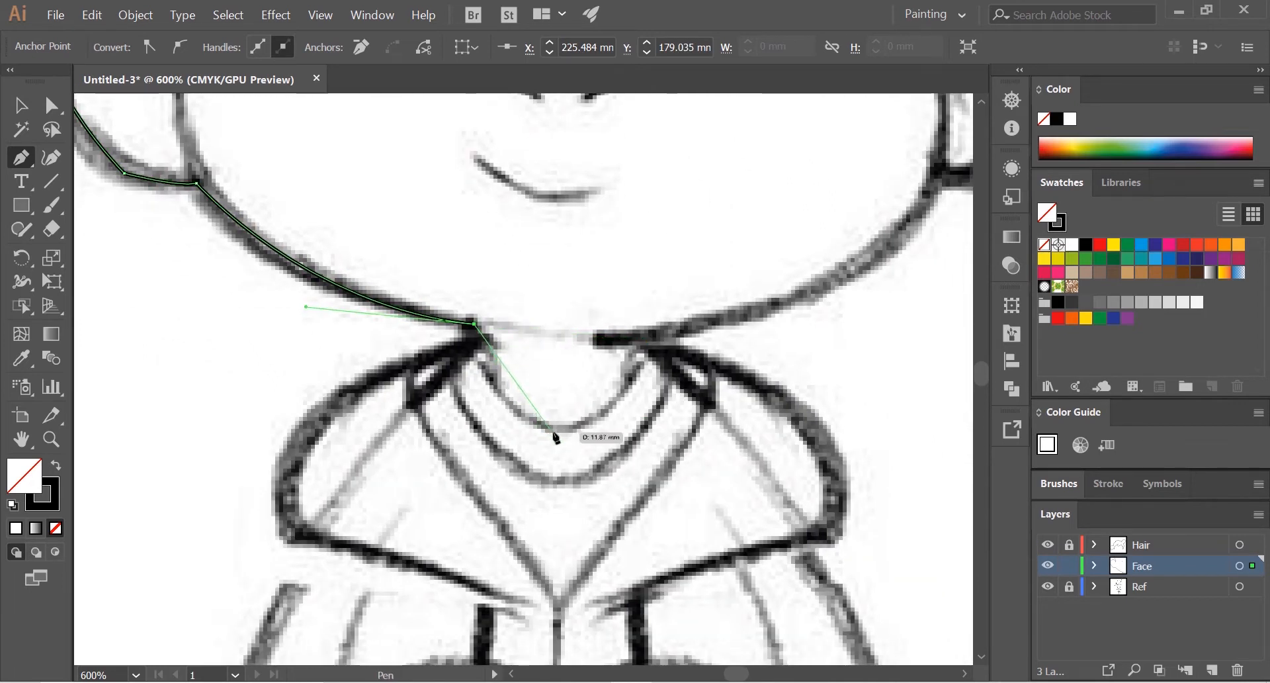
{"action": "left_click_drag", "start_coordinate": [553, 429], "coordinate": [575, 440]}
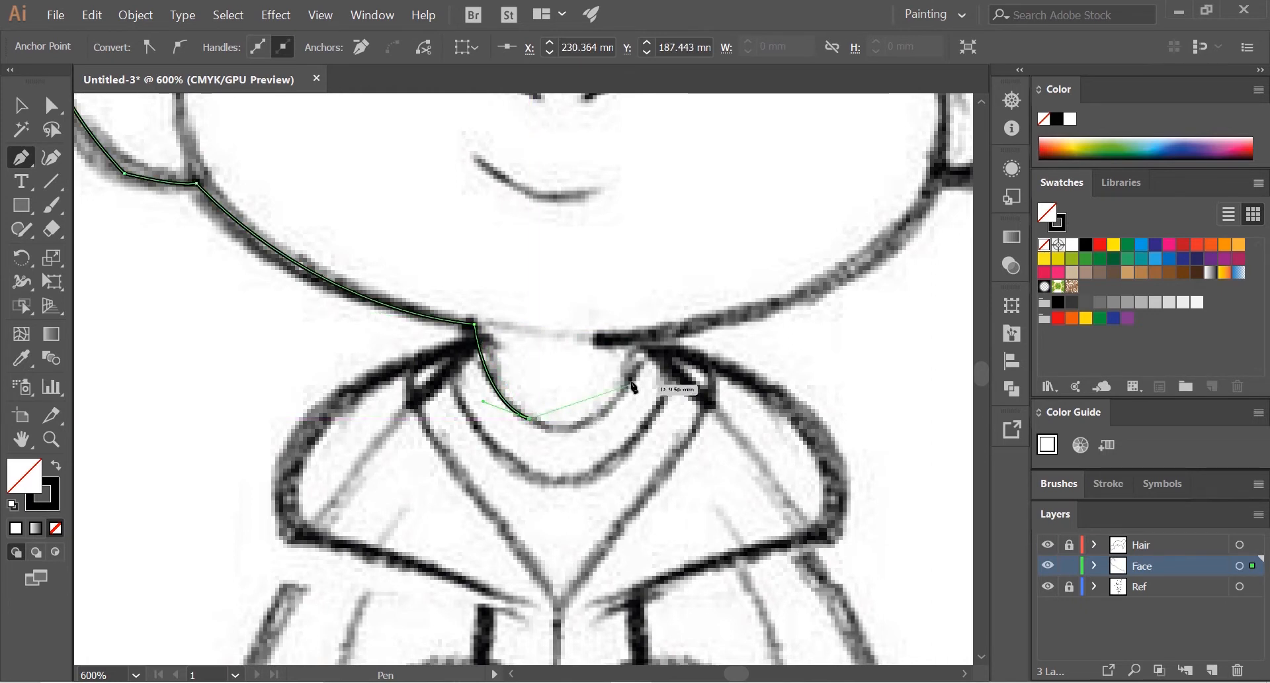
{"action": "left_click_drag", "start_coordinate": [634, 379], "coordinate": [635, 377]}
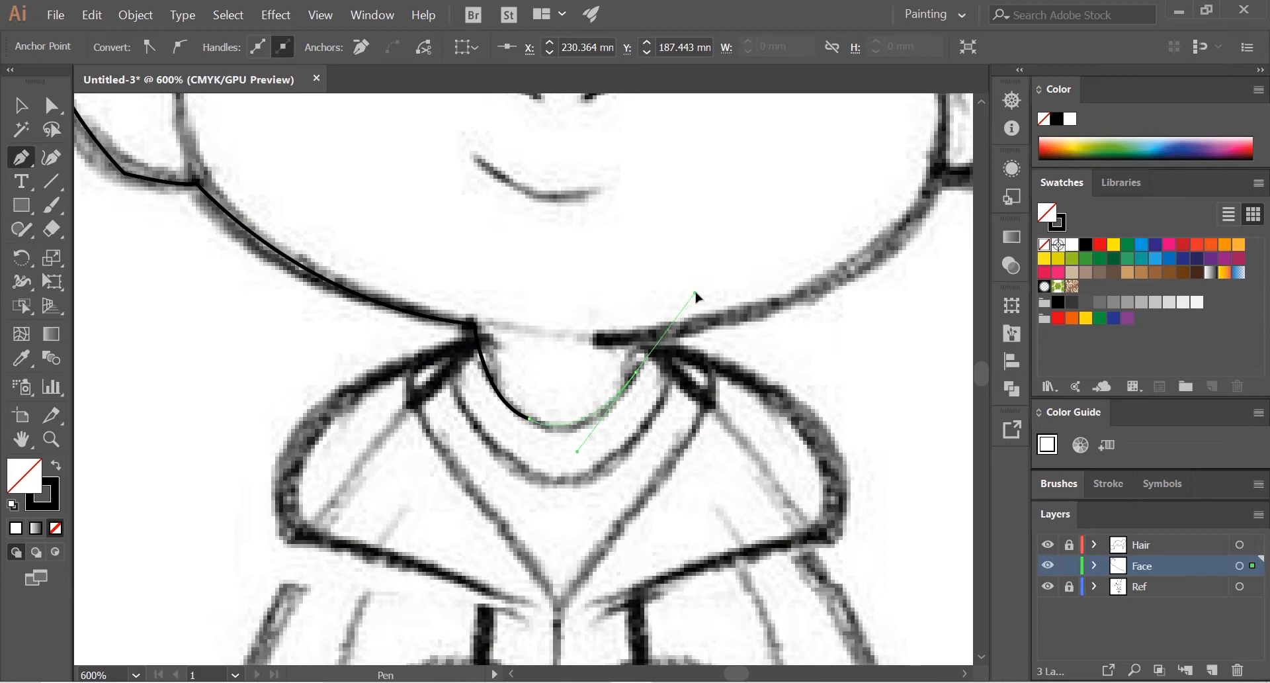
{"action": "left_click_drag", "start_coordinate": [690, 291], "coordinate": [690, 291]}
{"action": "left_click_drag", "start_coordinate": [694, 291], "coordinate": [443, 432]}
Step: Continue the face outline along the right jawline and around the right ear up to the right side lock
{"action": "left_click", "coordinate": [321, 490]}
{"action": "left_click_drag", "start_coordinate": [444, 432], "coordinate": [339, 509]}
{"action": "left_click_drag", "start_coordinate": [521, 373], "coordinate": [599, 255]}
{"action": "left_click_drag", "start_coordinate": [599, 255], "coordinate": [470, 339]}
{"action": "left_click", "coordinate": [392, 456]}
{"action": "left_click_drag", "start_coordinate": [393, 456], "coordinate": [451, 518]}
{"action": "left_click_drag", "start_coordinate": [569, 411], "coordinate": [594, 297]}
{"action": "left_click_drag", "start_coordinate": [594, 296], "coordinate": [760, 378]}
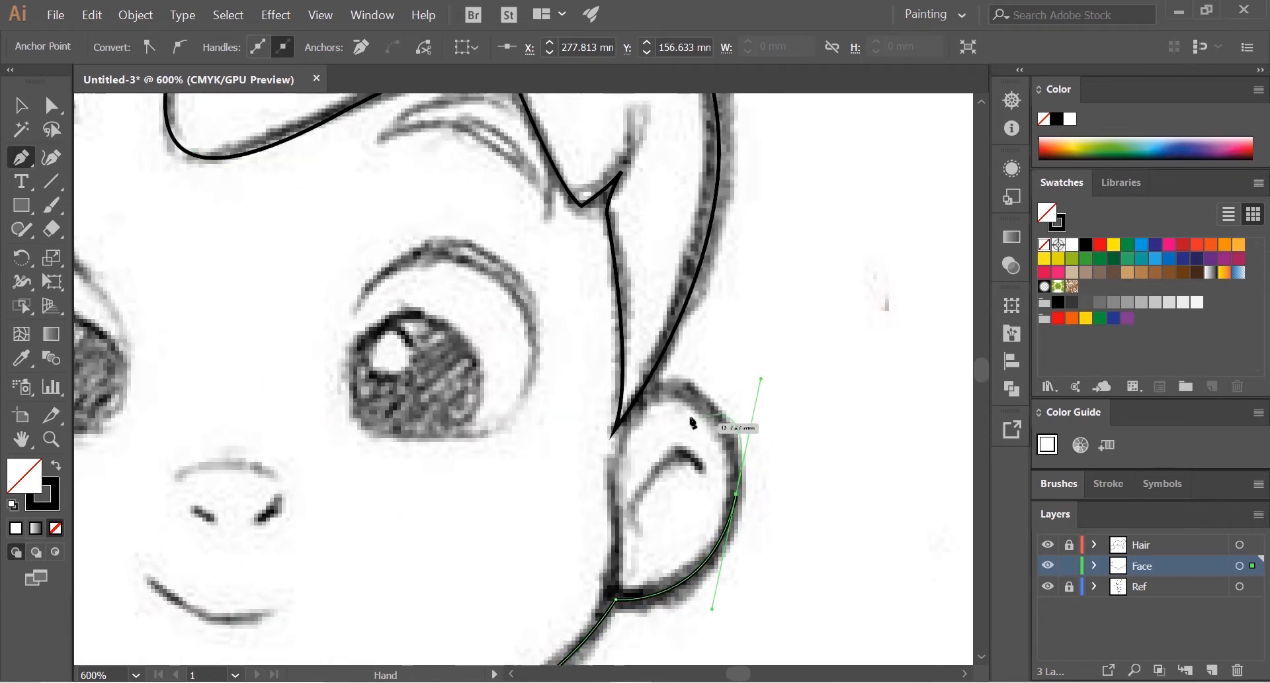
{"action": "left_click", "coordinate": [633, 394]}
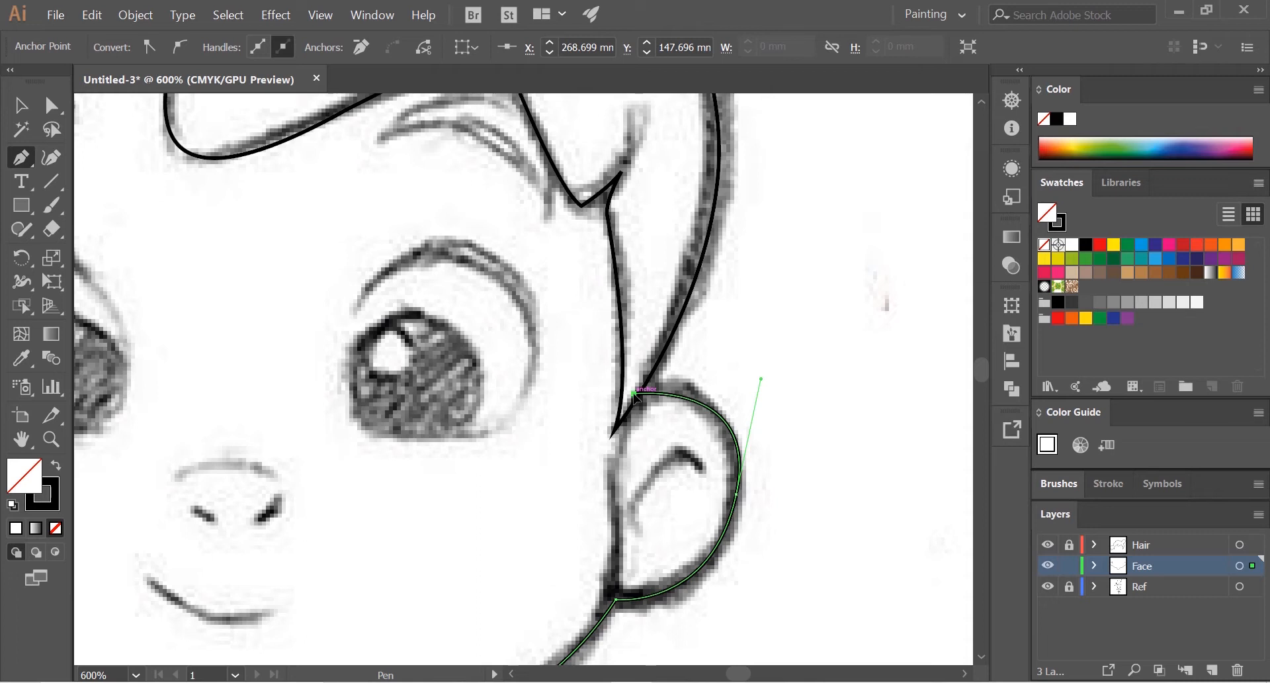
Step: Carry the face outline beneath the hair, above the fringe line, and close it at the starting point in the left side lock
{"action": "scroll", "coordinate": [654, 340], "scroll_direction": "down", "scroll_amount": 1}
{"action": "left_click_drag", "start_coordinate": [652, 321], "coordinate": [744, 441]}
{"action": "left_click_drag", "start_coordinate": [745, 354], "coordinate": [713, 271]}
{"action": "left_click_drag", "start_coordinate": [616, 213], "coordinate": [439, 198]}
{"action": "left_click_drag", "start_coordinate": [341, 245], "coordinate": [300, 276]}
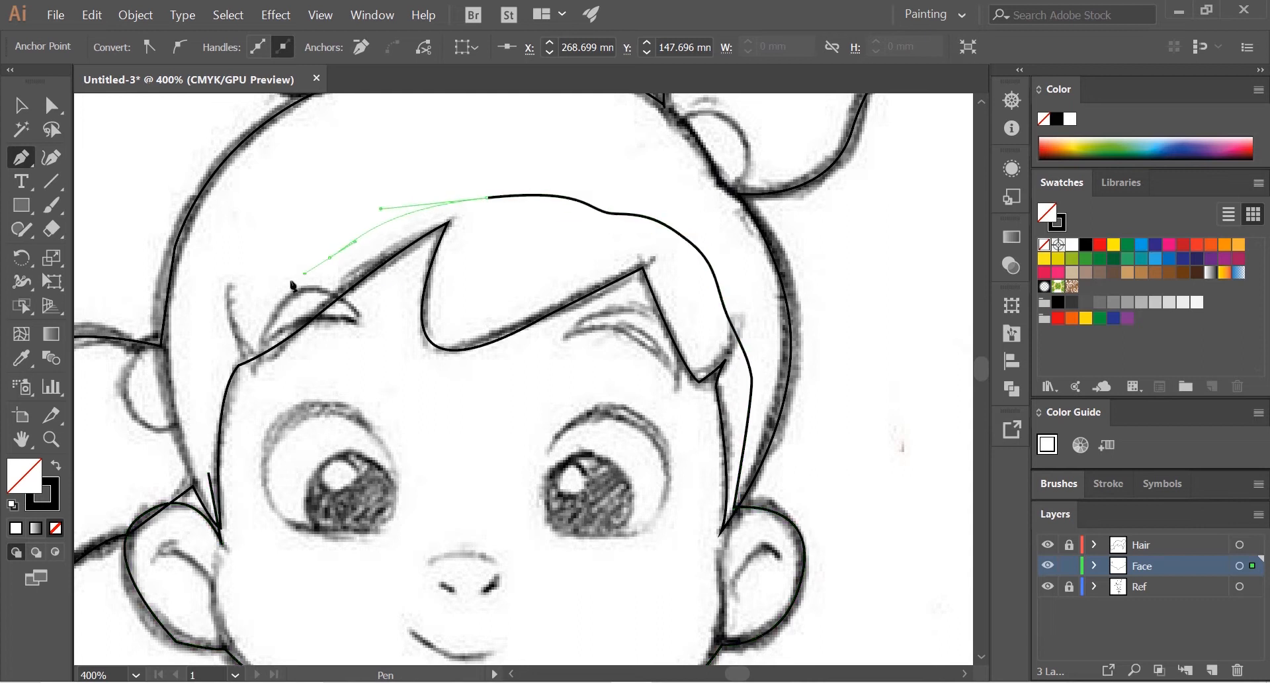
{"action": "left_click_drag", "start_coordinate": [407, 222], "coordinate": [632, 125]}
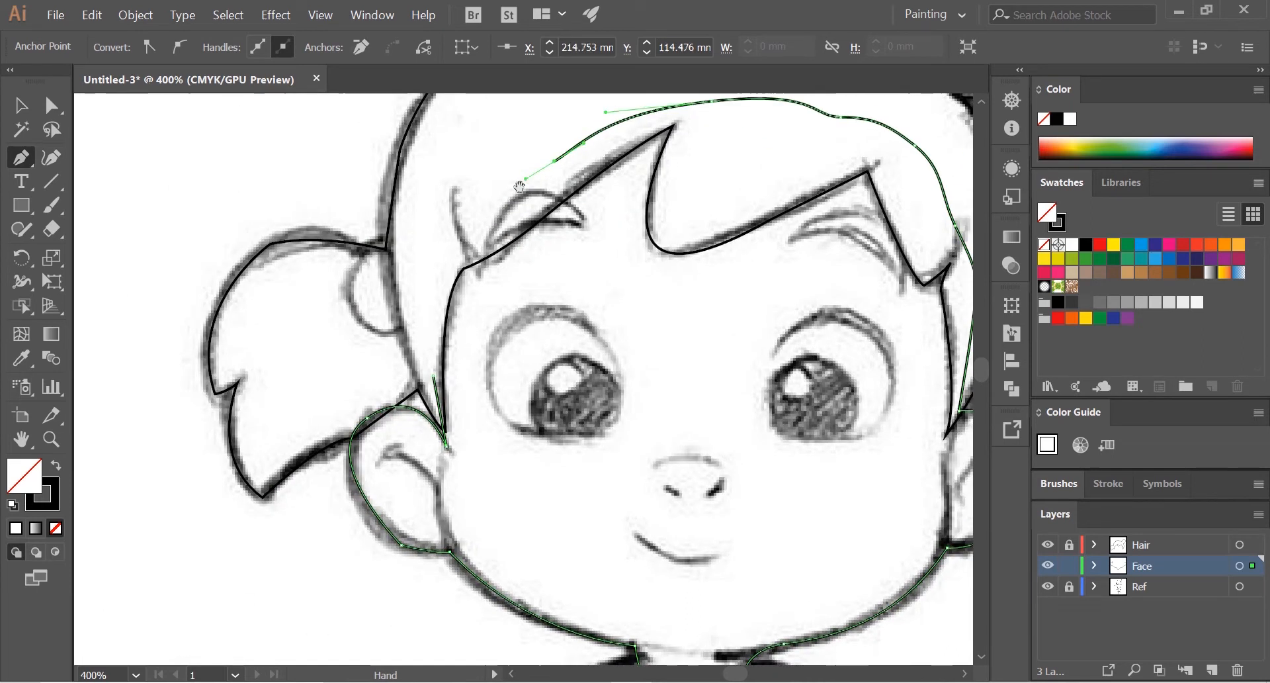
{"action": "left_click_drag", "start_coordinate": [441, 264], "coordinate": [435, 310]}
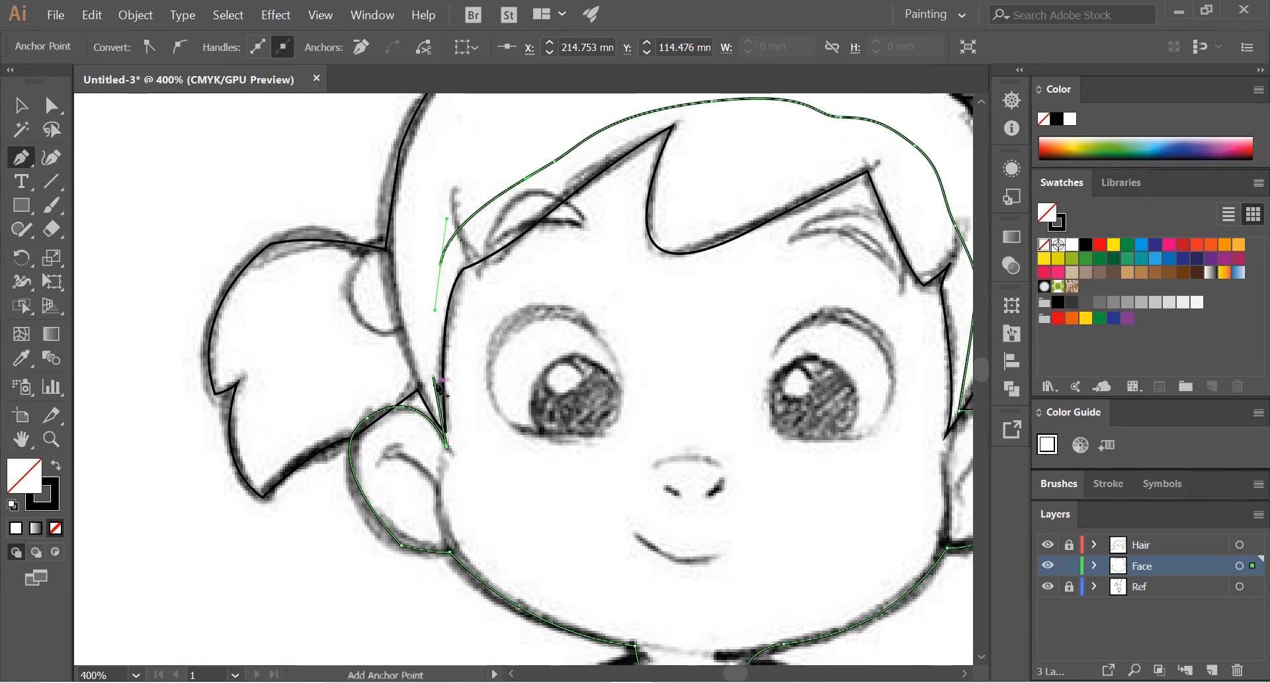
{"action": "left_click", "coordinate": [434, 376]}
Step: Review the closed face outline at the neckline and examine the hood and jacket in the sketch
{"action": "scroll", "coordinate": [521, 361], "scroll_direction": "down", "scroll_amount": 2}
{"action": "left_click_drag", "start_coordinate": [579, 389], "coordinate": [493, 318]}
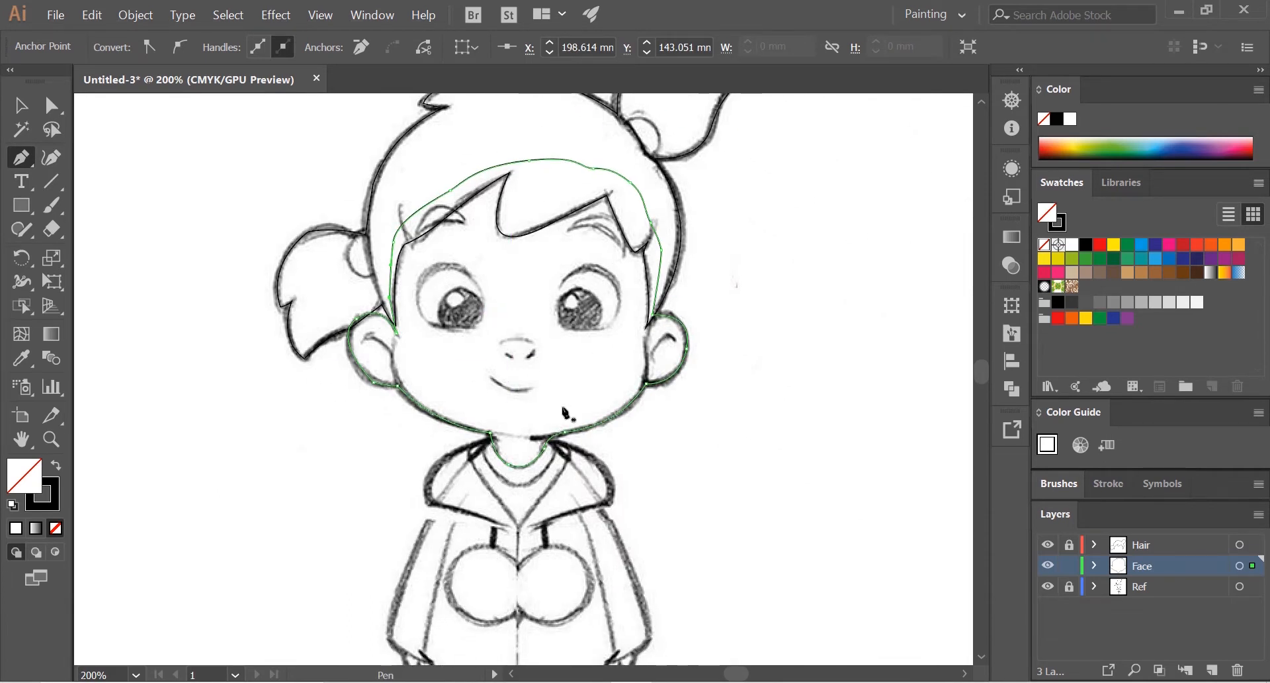
{"action": "scroll", "coordinate": [564, 413], "scroll_direction": "up", "scroll_amount": 2}
{"action": "left_click_drag", "start_coordinate": [561, 419], "coordinate": [574, 204]}
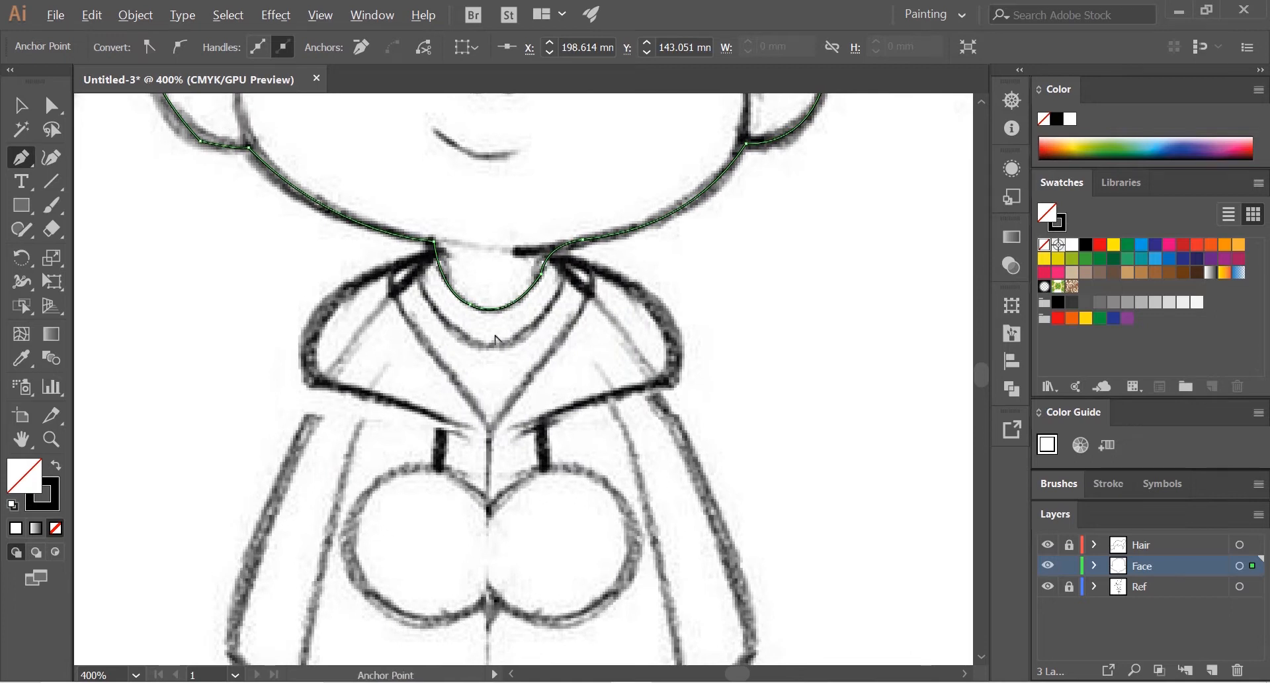
{"action": "scroll", "coordinate": [496, 341], "scroll_direction": "down", "scroll_amount": 4}
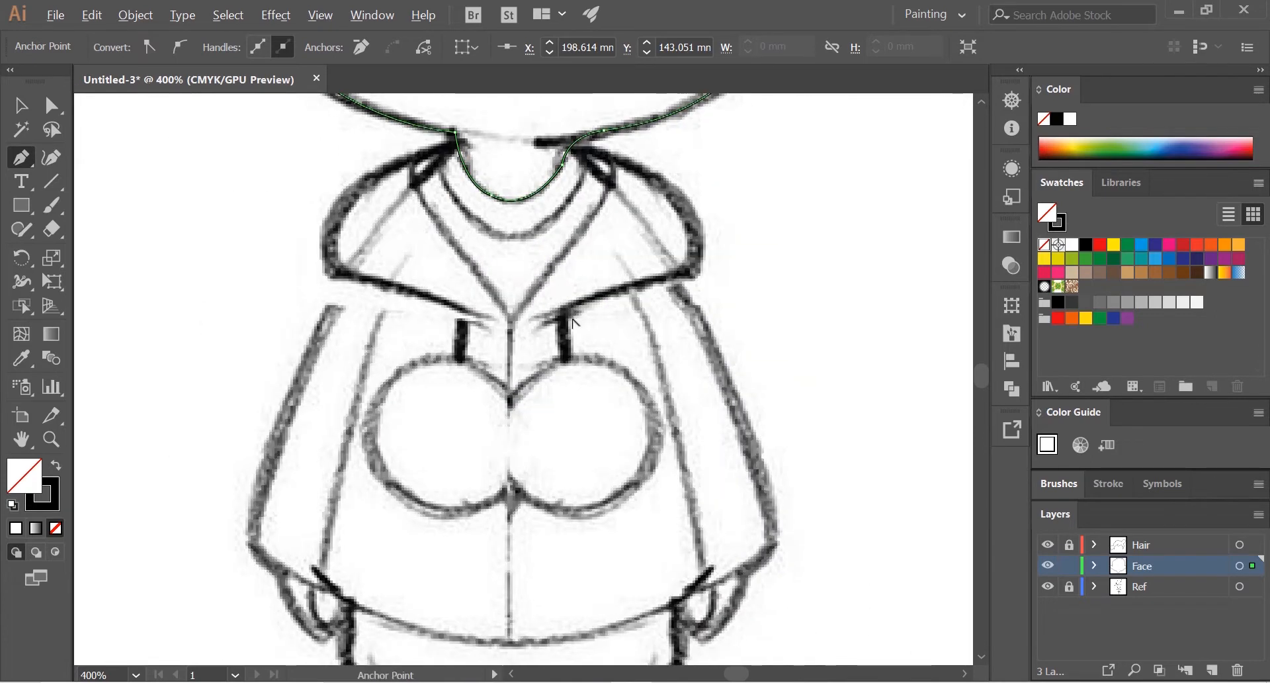
Step: Trace the smile with the Pen tool as an open curve between its two ends and deselect it
{"action": "scroll", "coordinate": [574, 322], "scroll_direction": "down", "scroll_amount": 1}
{"action": "scroll", "coordinate": [823, 564], "scroll_direction": "down", "scroll_amount": 2}
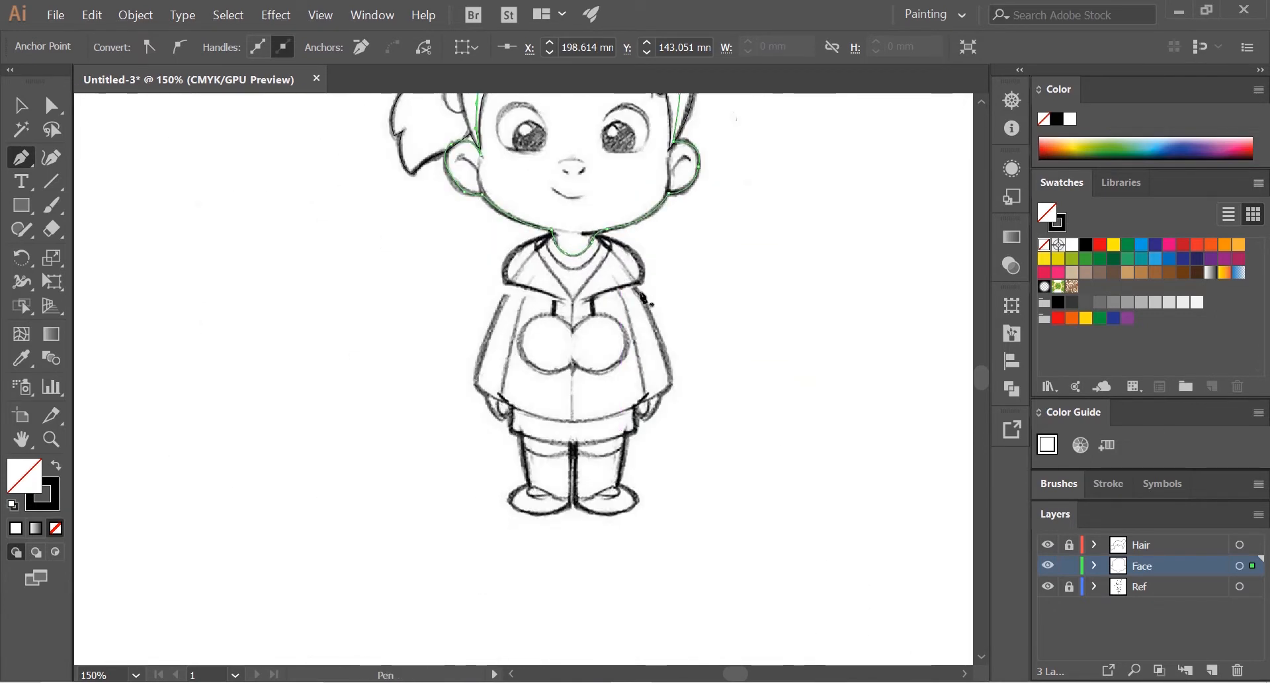
{"action": "left_click_drag", "start_coordinate": [646, 295], "coordinate": [593, 442]}
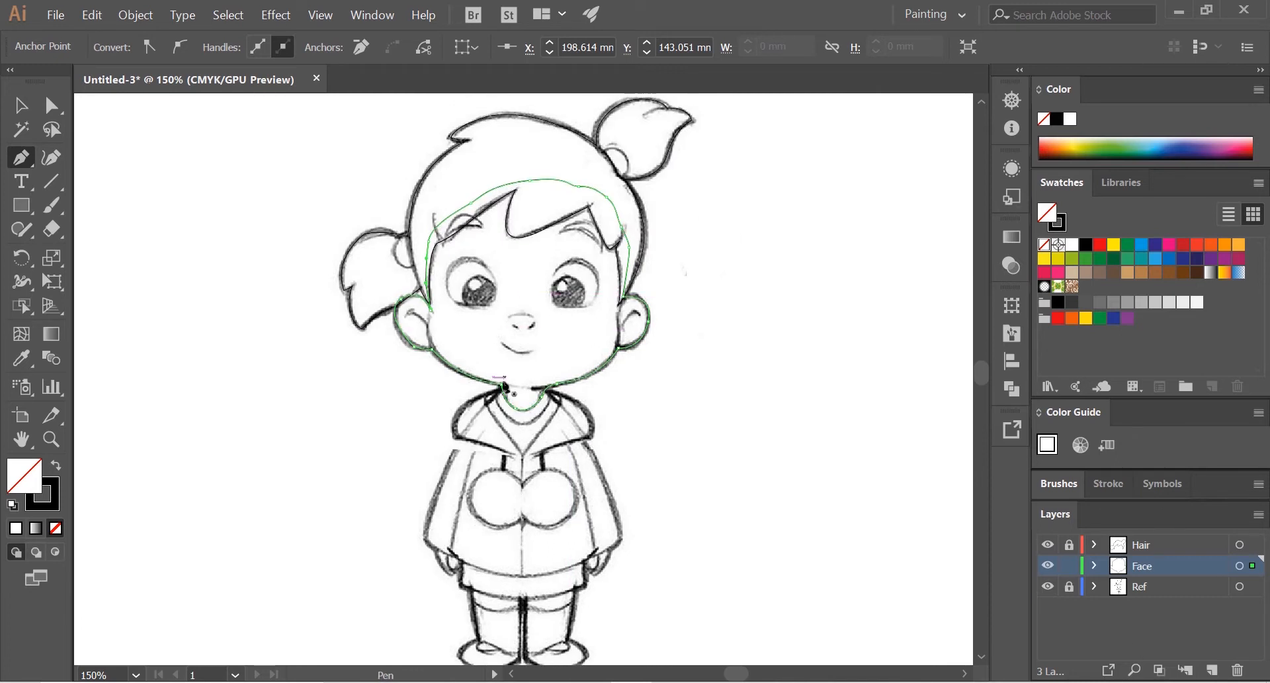
{"action": "scroll", "coordinate": [504, 384], "scroll_direction": "up", "scroll_amount": 3}
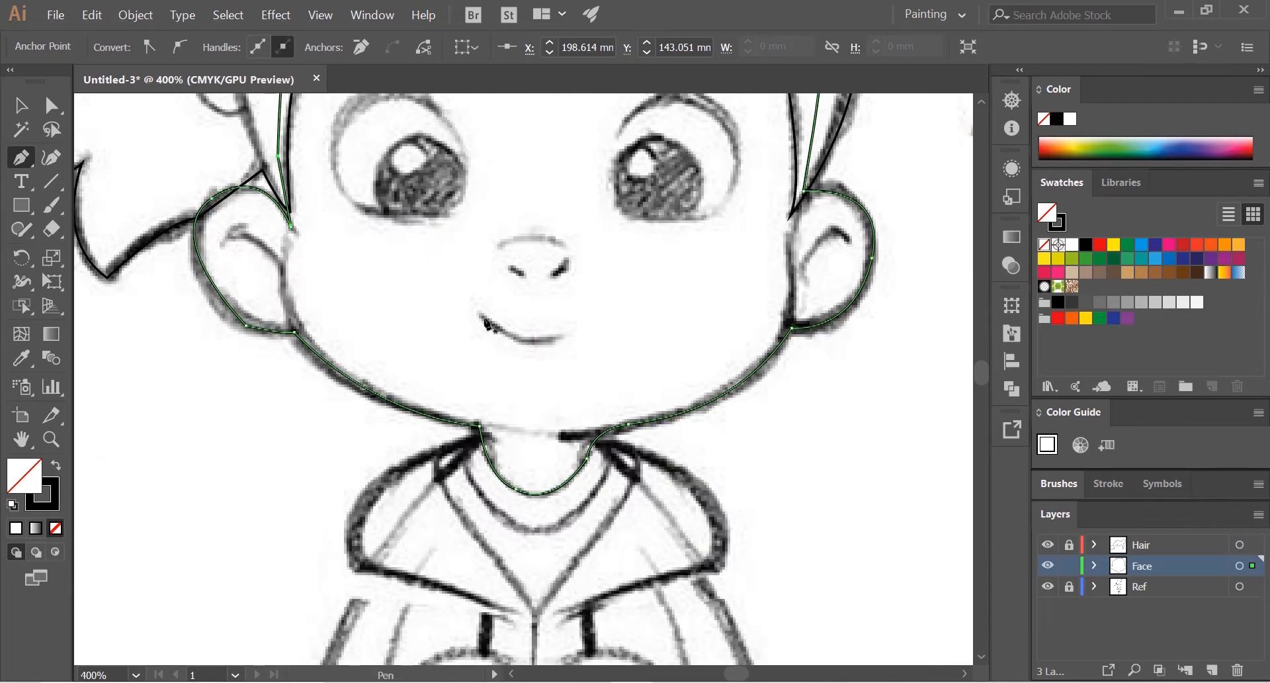
{"action": "left_click", "coordinate": [482, 315]}
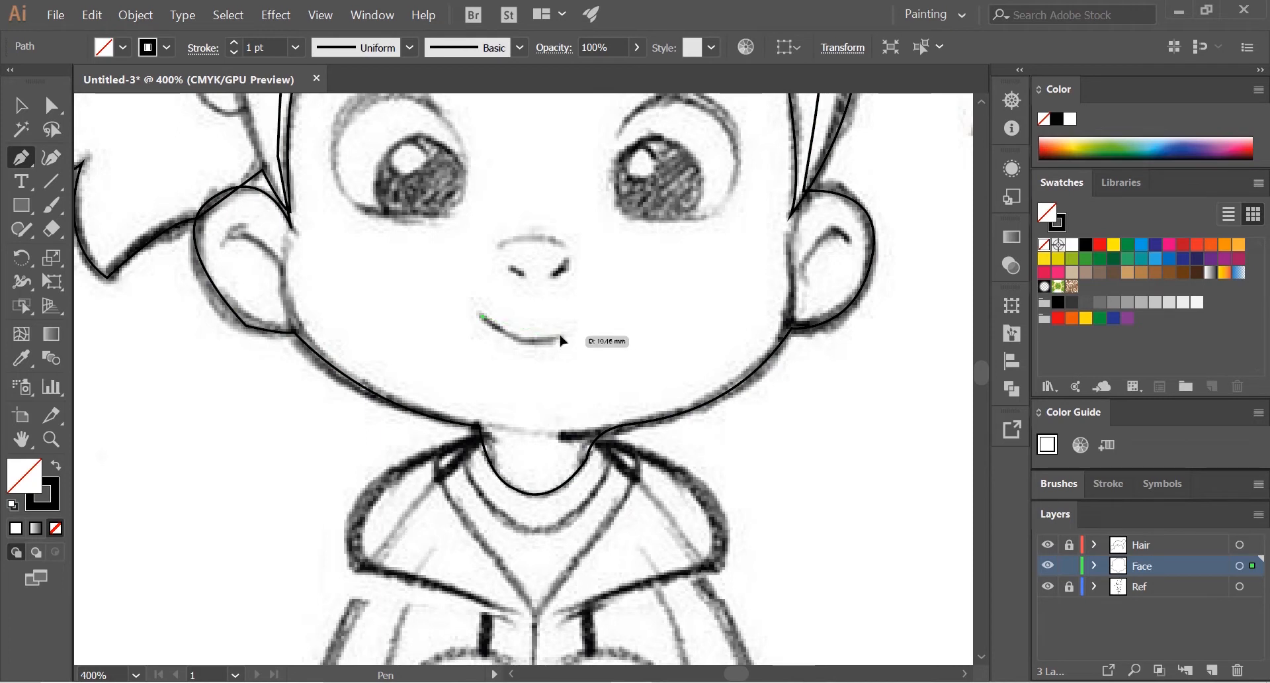
{"action": "left_click_drag", "start_coordinate": [607, 324], "coordinate": [605, 321]}
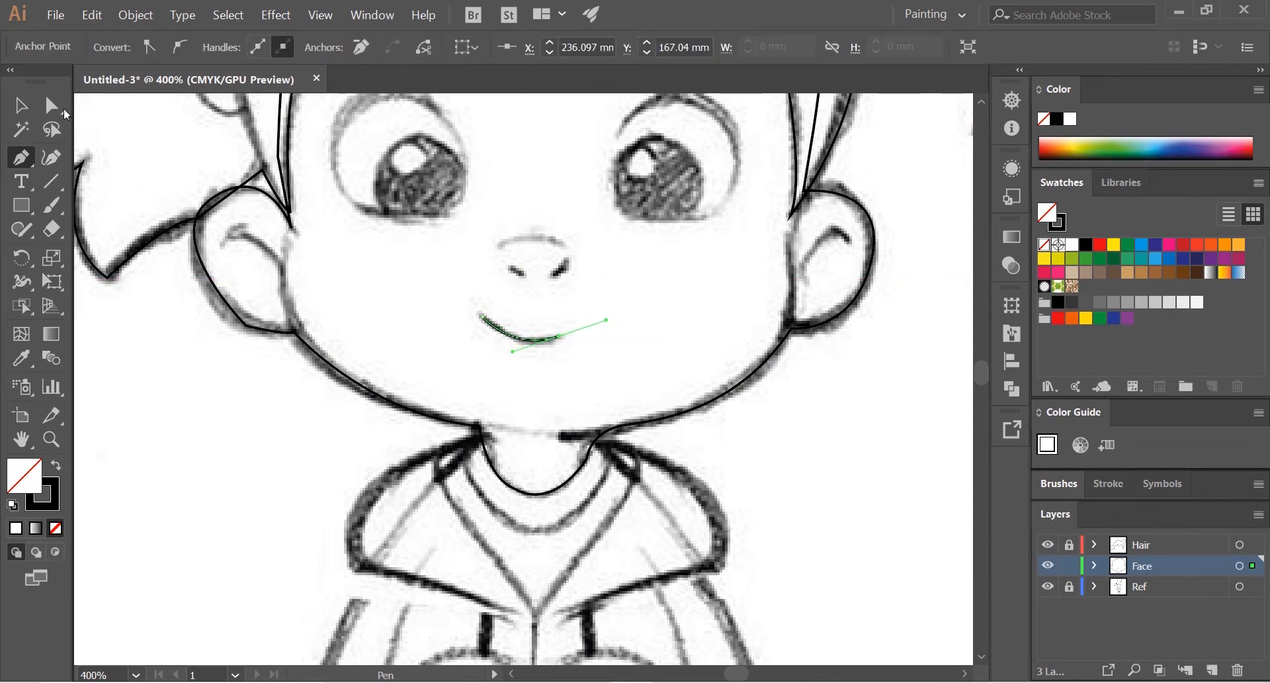
{"action": "key", "text": "v"}
{"action": "left_click", "coordinate": [292, 419]}
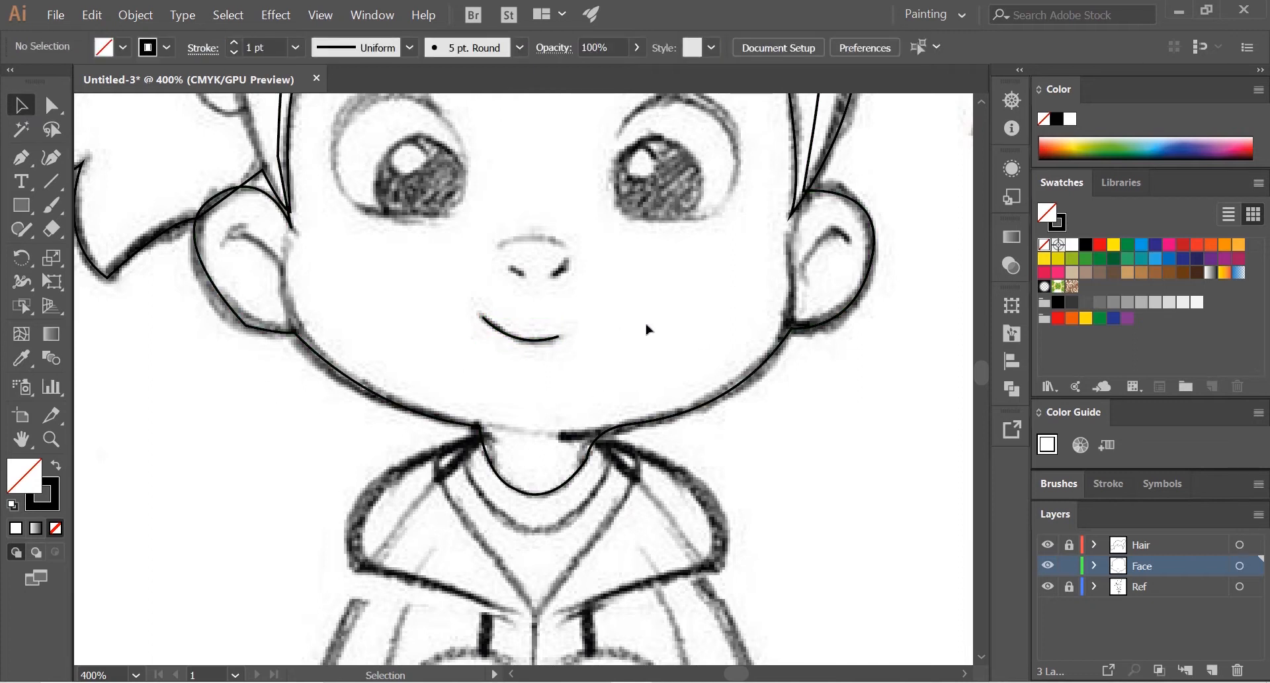
Step: Add a new layer named Body and place it between the Face and Ref layers
{"action": "scroll", "coordinate": [647, 328], "scroll_direction": "down", "scroll_amount": 5}
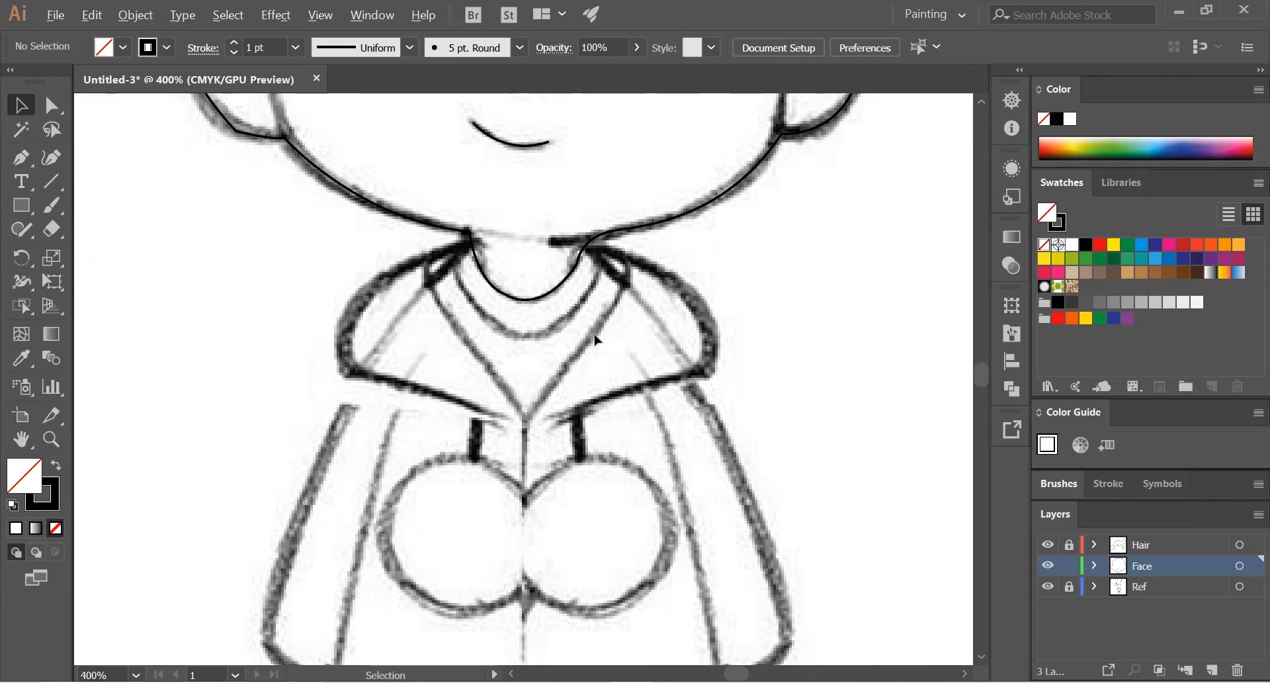
{"action": "left_click_drag", "start_coordinate": [558, 361], "coordinate": [587, 336]}
{"action": "scroll", "coordinate": [669, 392], "scroll_direction": "down", "scroll_amount": 1}
{"action": "left_click_drag", "start_coordinate": [668, 383], "coordinate": [659, 361]}
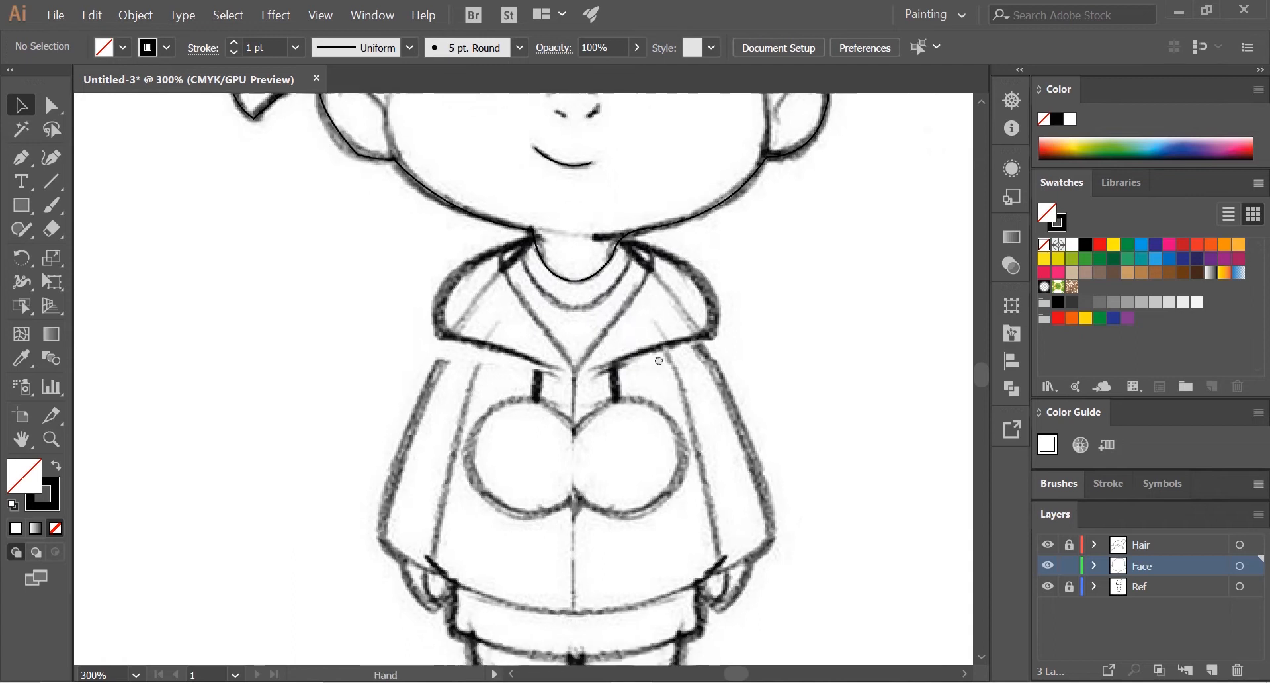
{"action": "scroll", "coordinate": [659, 360], "scroll_direction": "down", "scroll_amount": 2}
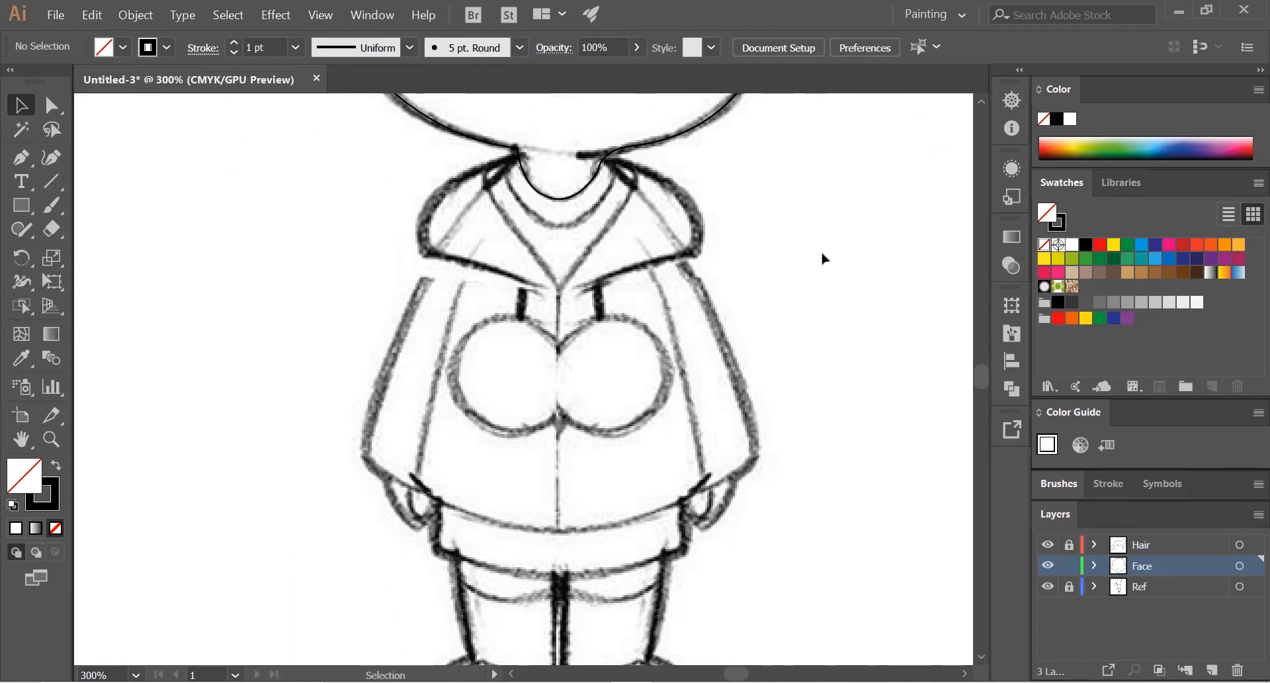
{"action": "left_click", "coordinate": [1211, 670]}
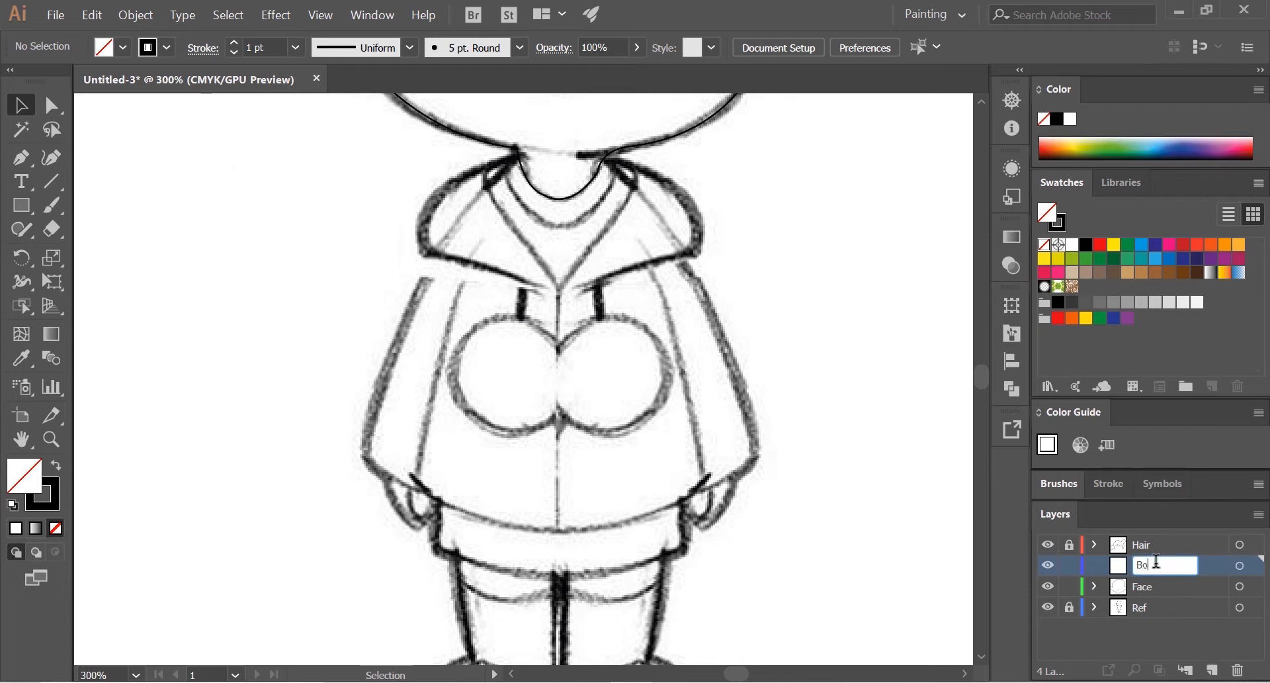
{"action": "key", "text": "Return"}
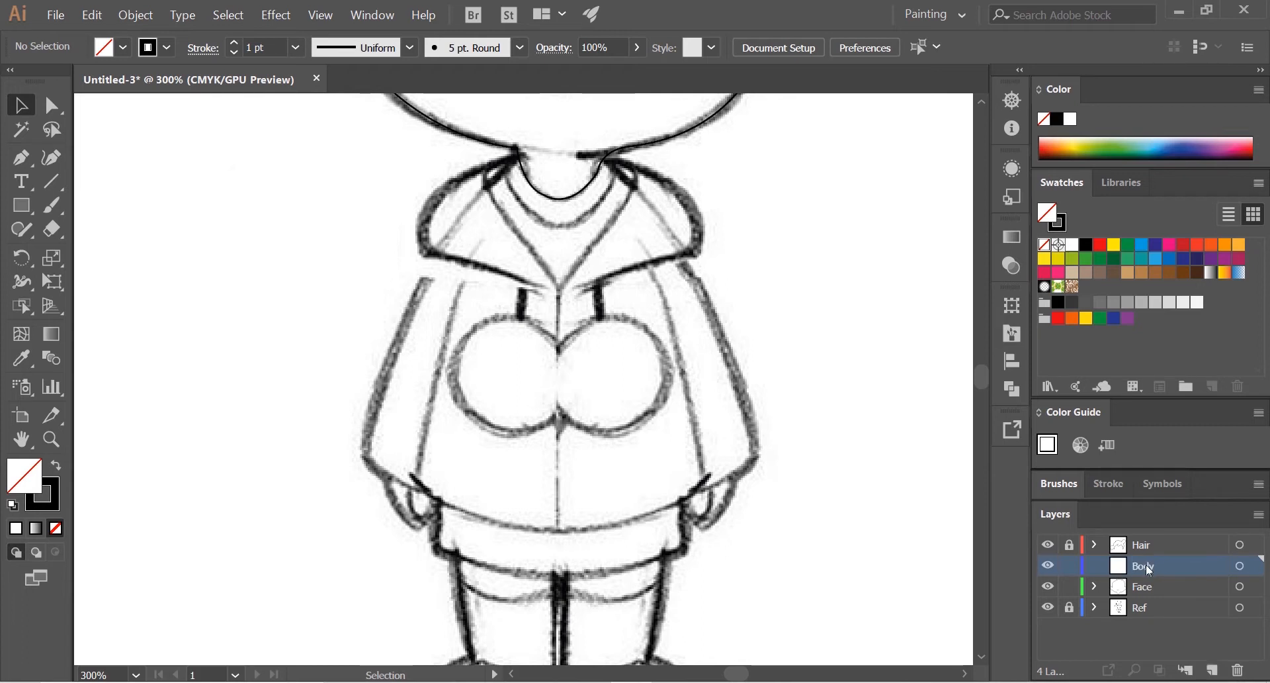
{"action": "left_click_drag", "start_coordinate": [1144, 565], "coordinate": [1144, 593]}
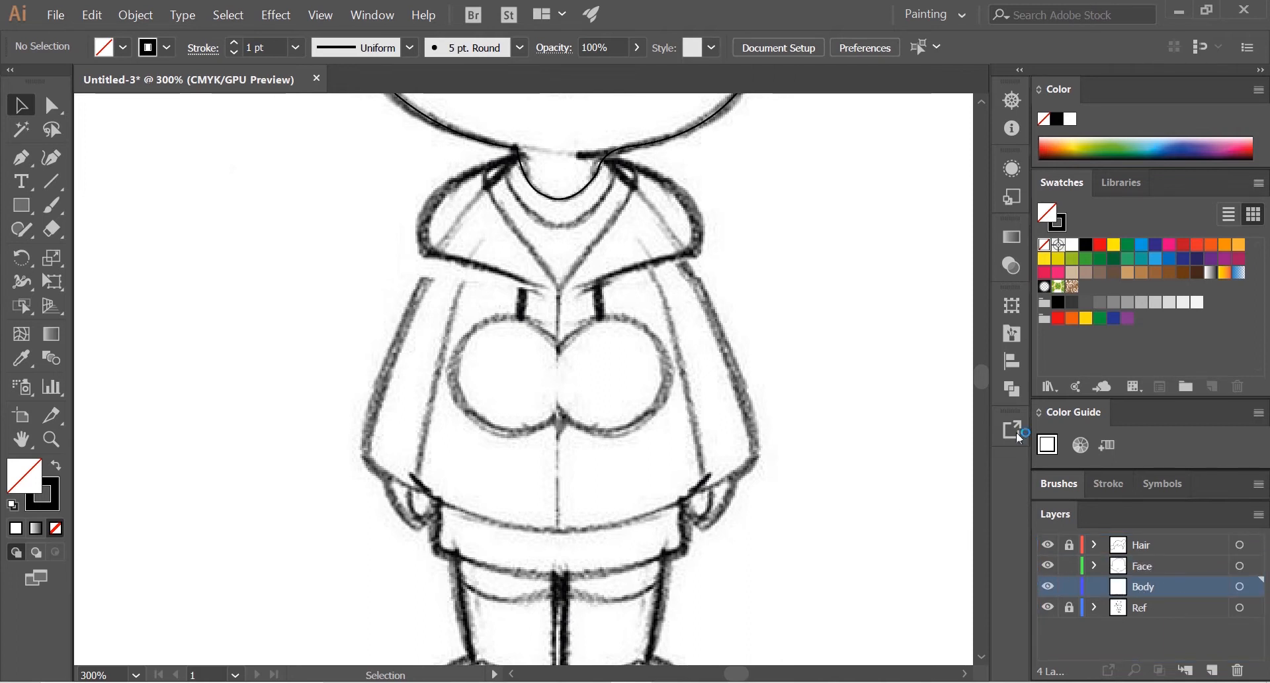
{"action": "left_click", "coordinate": [1096, 566]}
{"action": "left_click", "coordinate": [1096, 565]}
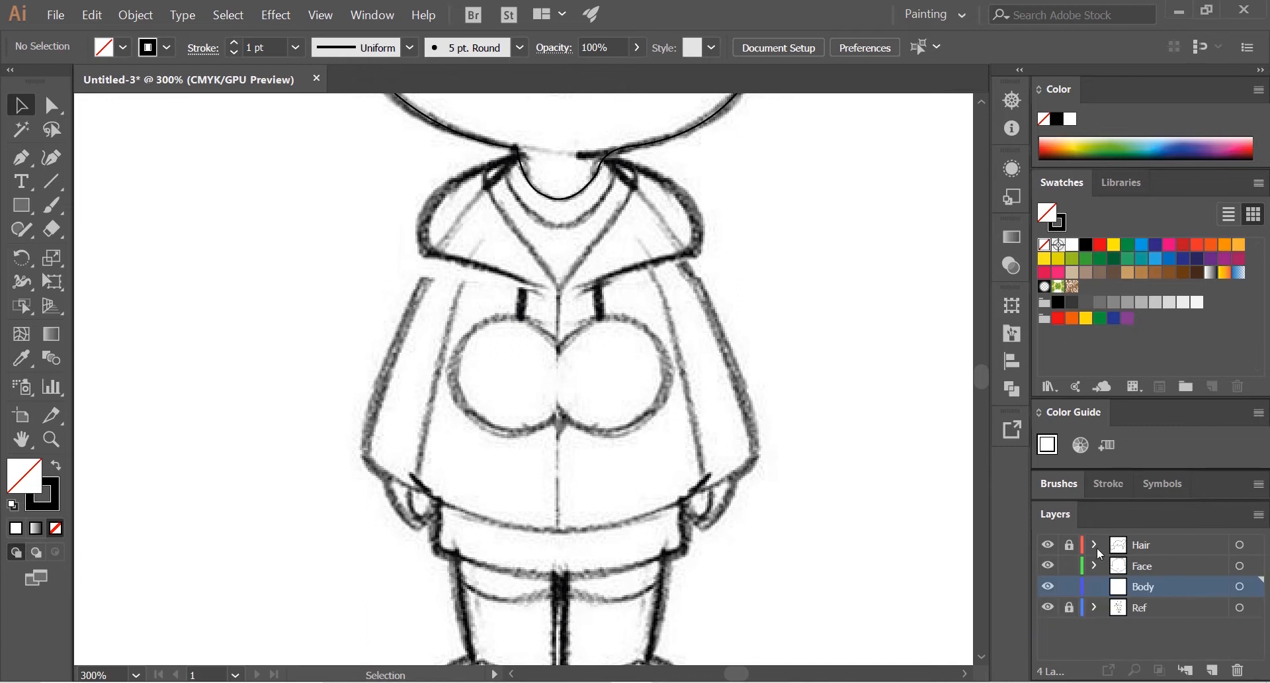
{"action": "left_click", "coordinate": [1096, 545]}
{"action": "left_click", "coordinate": [1097, 544]}
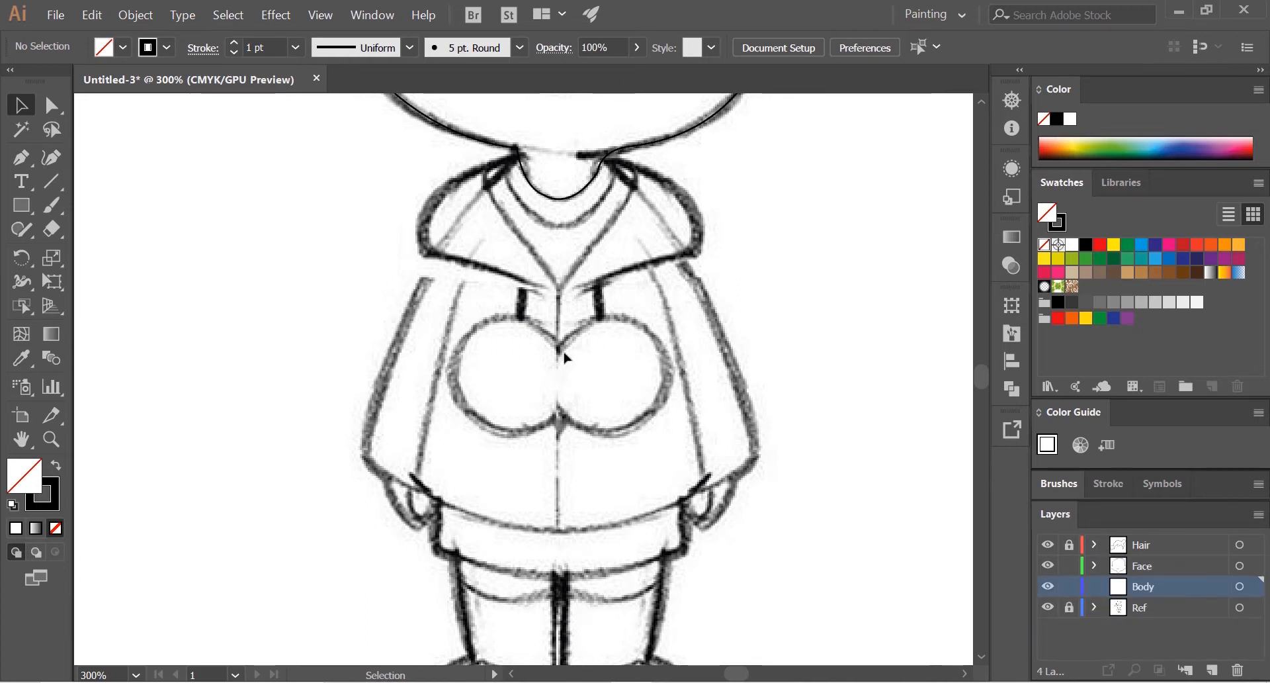
Step: Trace the shirt collar's lower edge with the Pen tool, from the right side of the neck around to the left
{"action": "scroll", "coordinate": [594, 247], "scroll_direction": "up", "scroll_amount": 3}
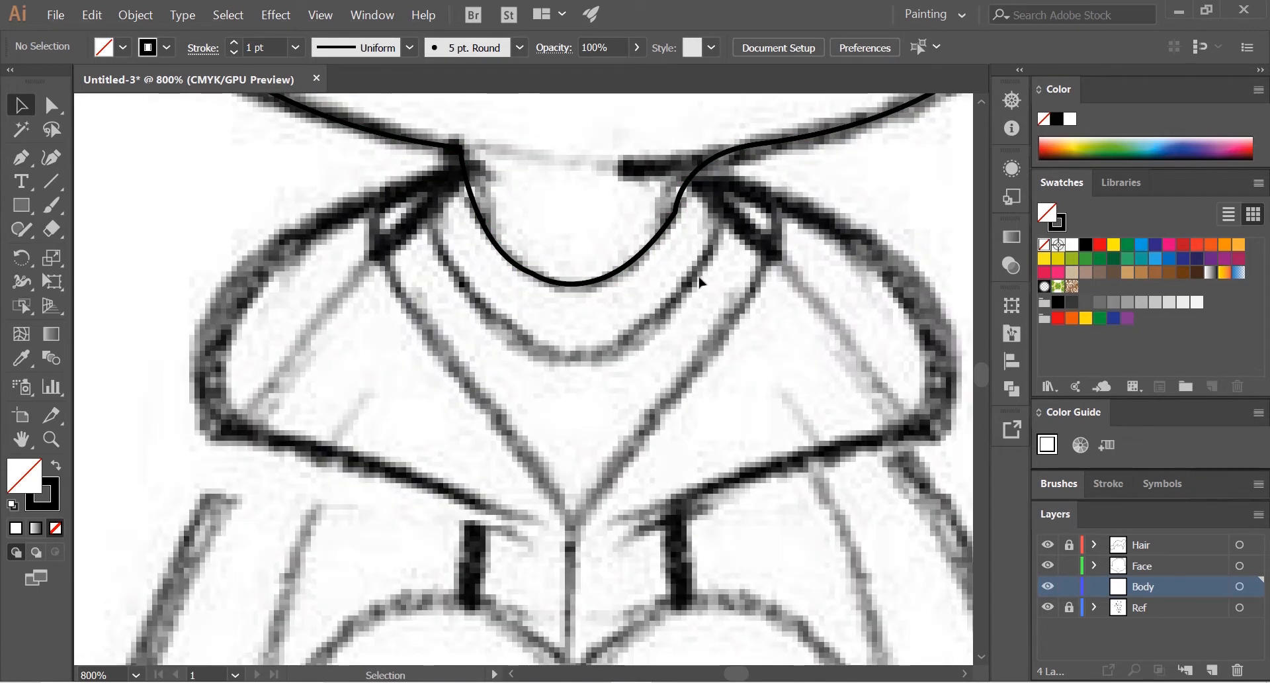
{"action": "scroll", "coordinate": [674, 280], "scroll_direction": "up", "scroll_amount": 1}
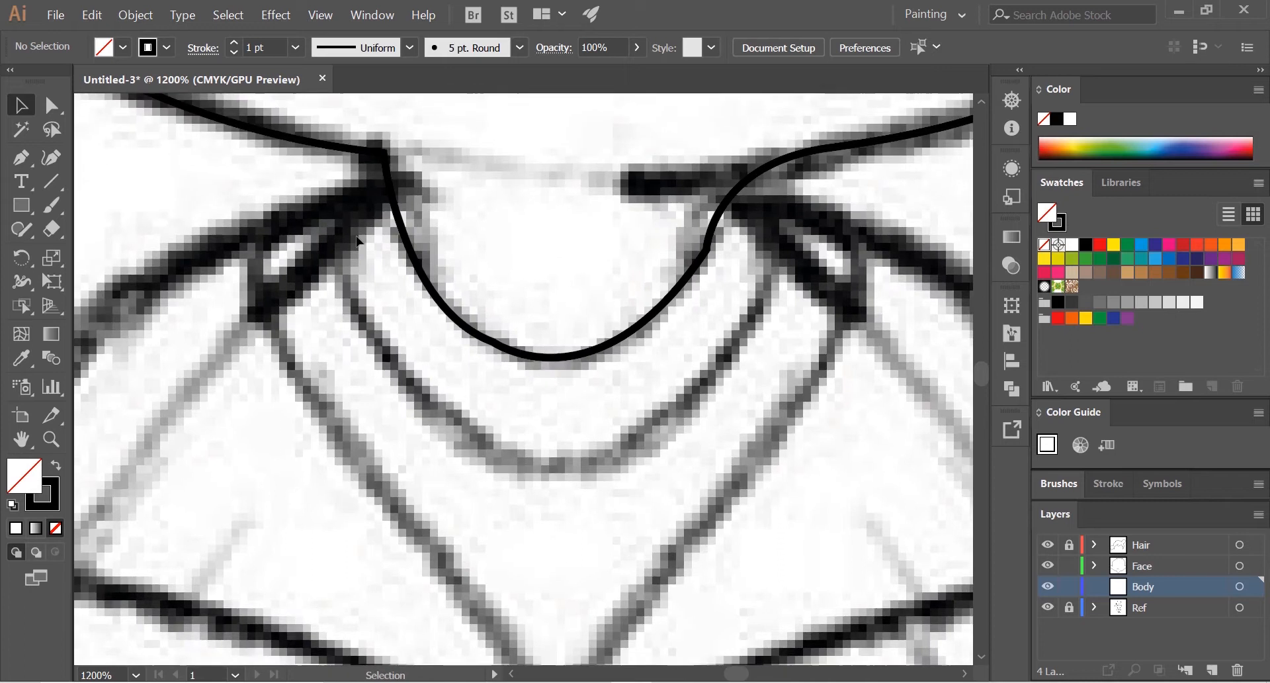
{"action": "left_click", "coordinate": [19, 160]}
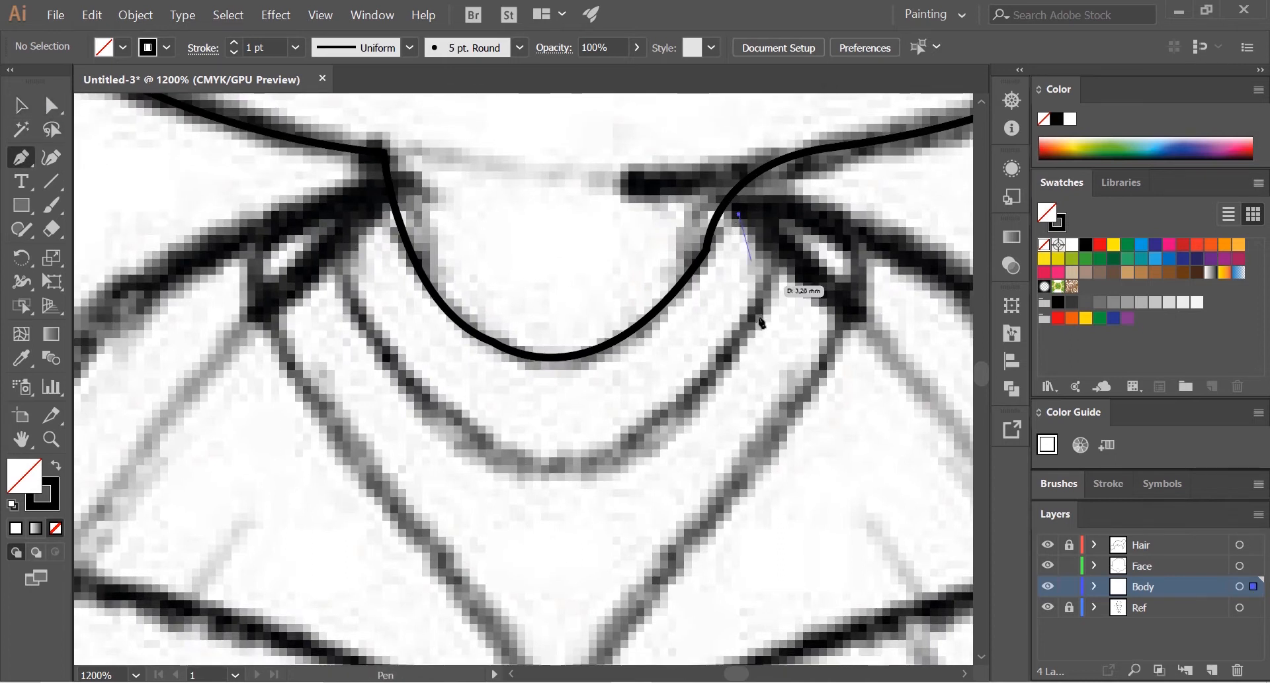
{"action": "left_click_drag", "start_coordinate": [769, 289], "coordinate": [766, 320]}
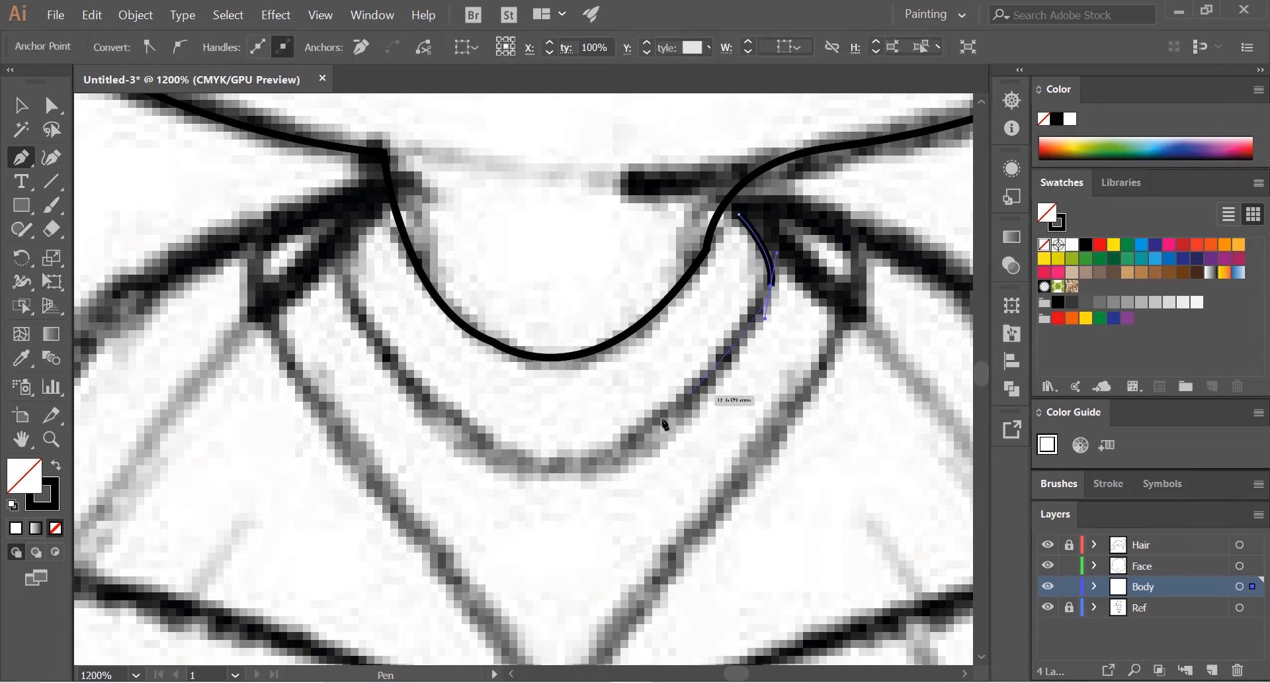
{"action": "left_click_drag", "start_coordinate": [590, 463], "coordinate": [501, 481]}
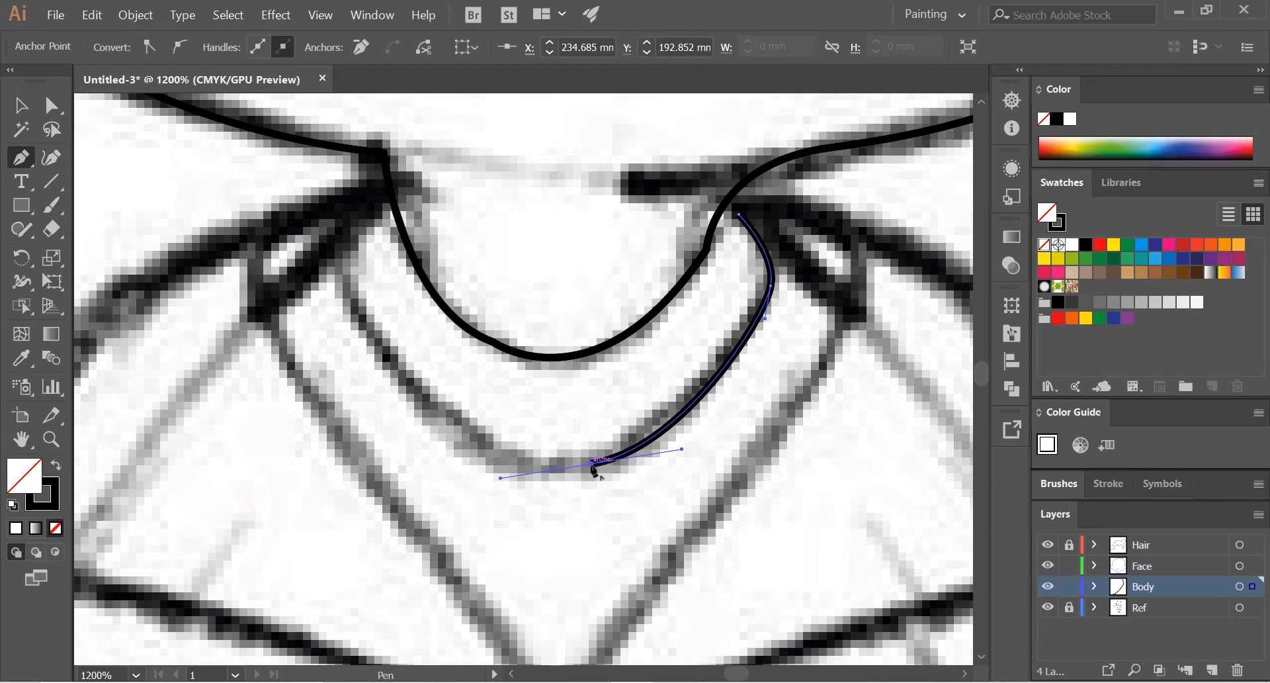
{"action": "left_click_drag", "start_coordinate": [410, 390], "coordinate": [352, 259]}
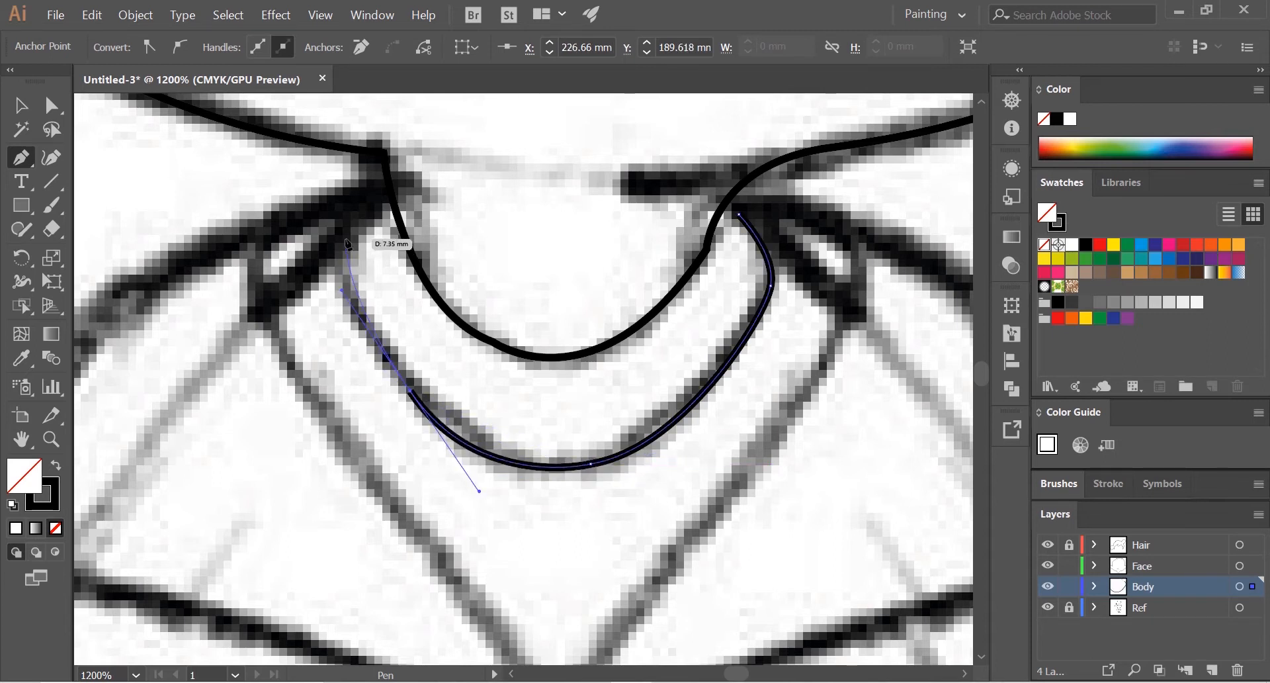
{"action": "left_click", "coordinate": [345, 239]}
Step: Curve the collar path back across the neck, above the face's neckline, and close it at its right starting point
{"action": "left_click_drag", "start_coordinate": [402, 189], "coordinate": [420, 195]}
{"action": "left_click_drag", "start_coordinate": [463, 286], "coordinate": [477, 301]}
{"action": "left_click_drag", "start_coordinate": [542, 313], "coordinate": [574, 316]}
{"action": "left_click_drag", "start_coordinate": [631, 301], "coordinate": [654, 281]}
{"action": "left_click_drag", "start_coordinate": [685, 236], "coordinate": [696, 222]}
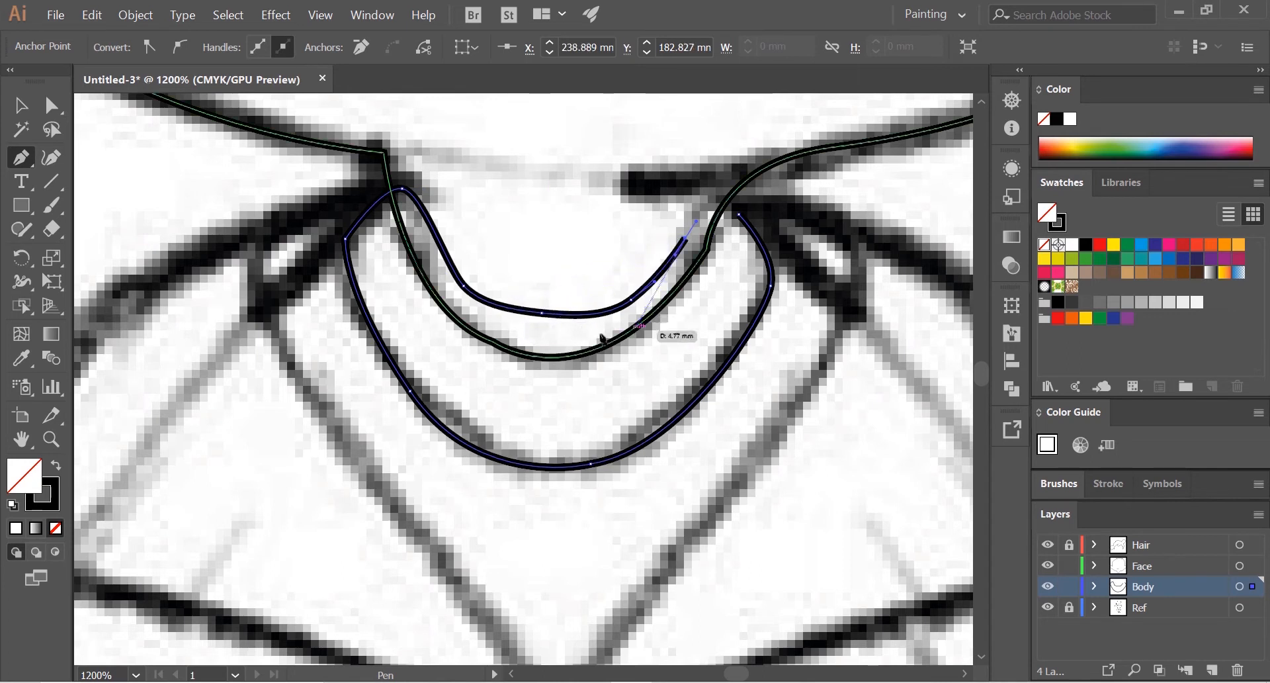
{"action": "scroll", "coordinate": [595, 489], "scroll_direction": "down", "scroll_amount": 3}
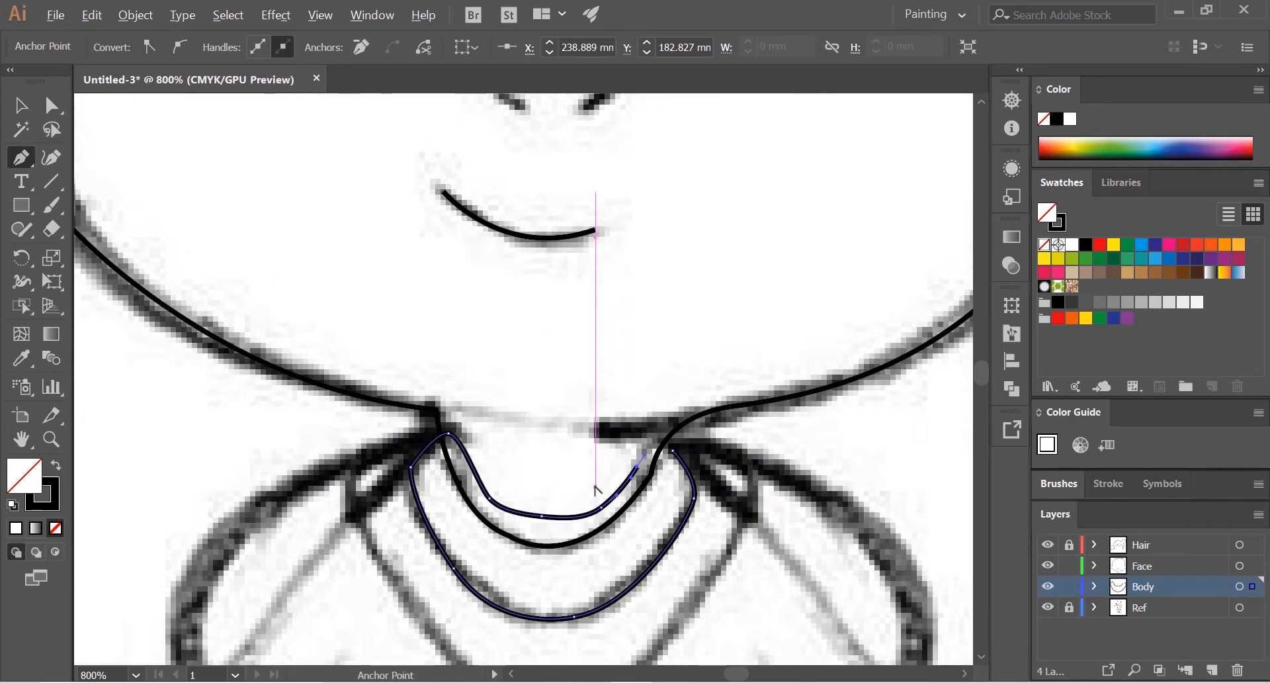
{"action": "scroll", "coordinate": [595, 503], "scroll_direction": "up", "scroll_amount": 2}
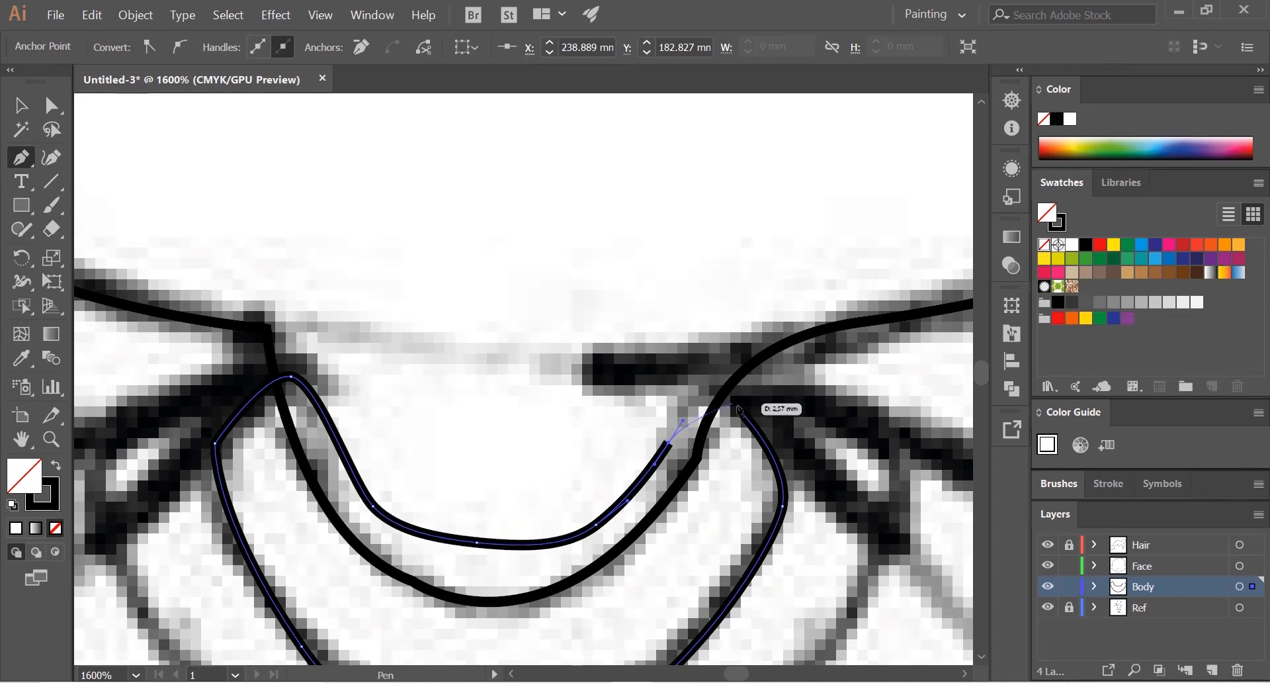
{"action": "left_click_drag", "start_coordinate": [741, 414], "coordinate": [766, 440]}
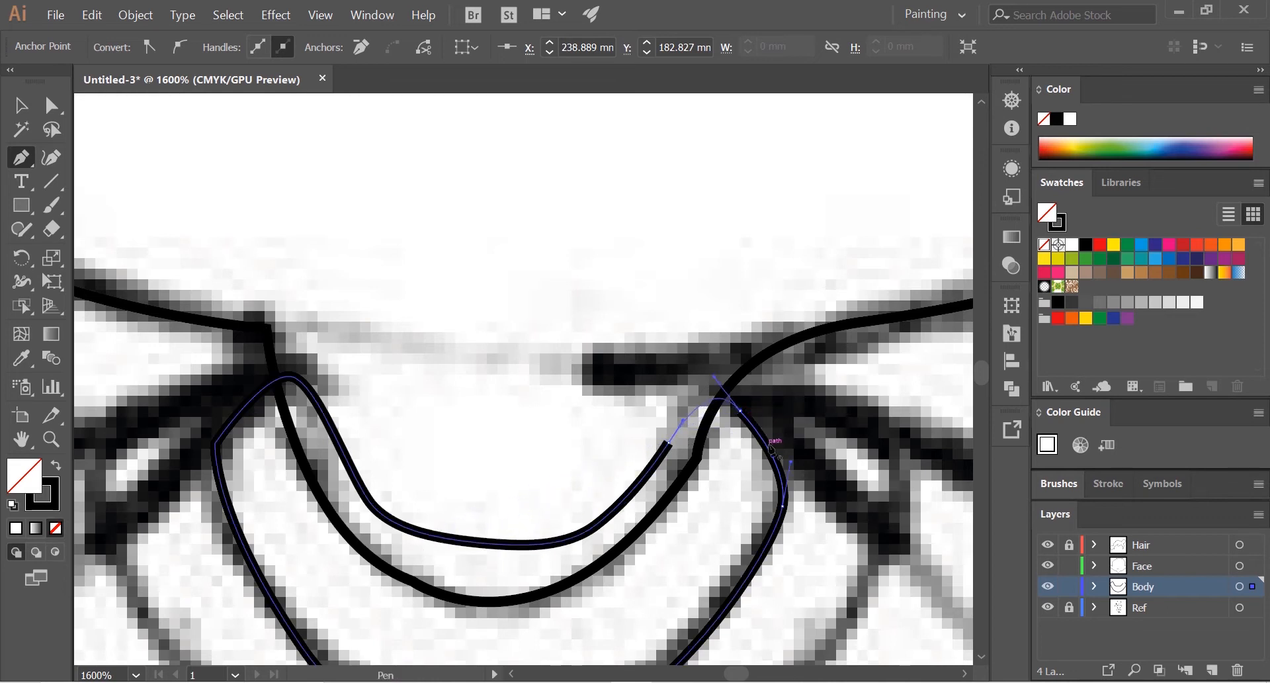
Step: Start the hood opening at the neck's right side and trace its right edge down to the V point on the chest
{"action": "scroll", "coordinate": [771, 450], "scroll_direction": "down", "scroll_amount": 2}
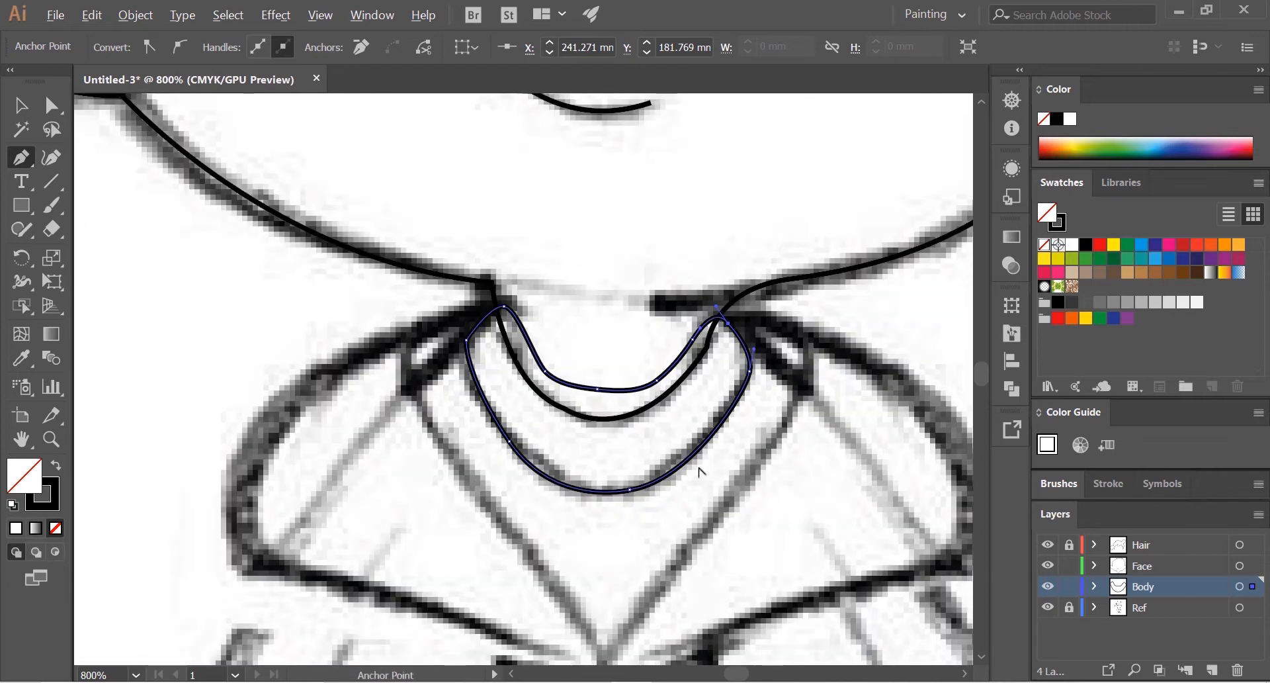
{"action": "scroll", "coordinate": [701, 471], "scroll_direction": "down", "scroll_amount": 4}
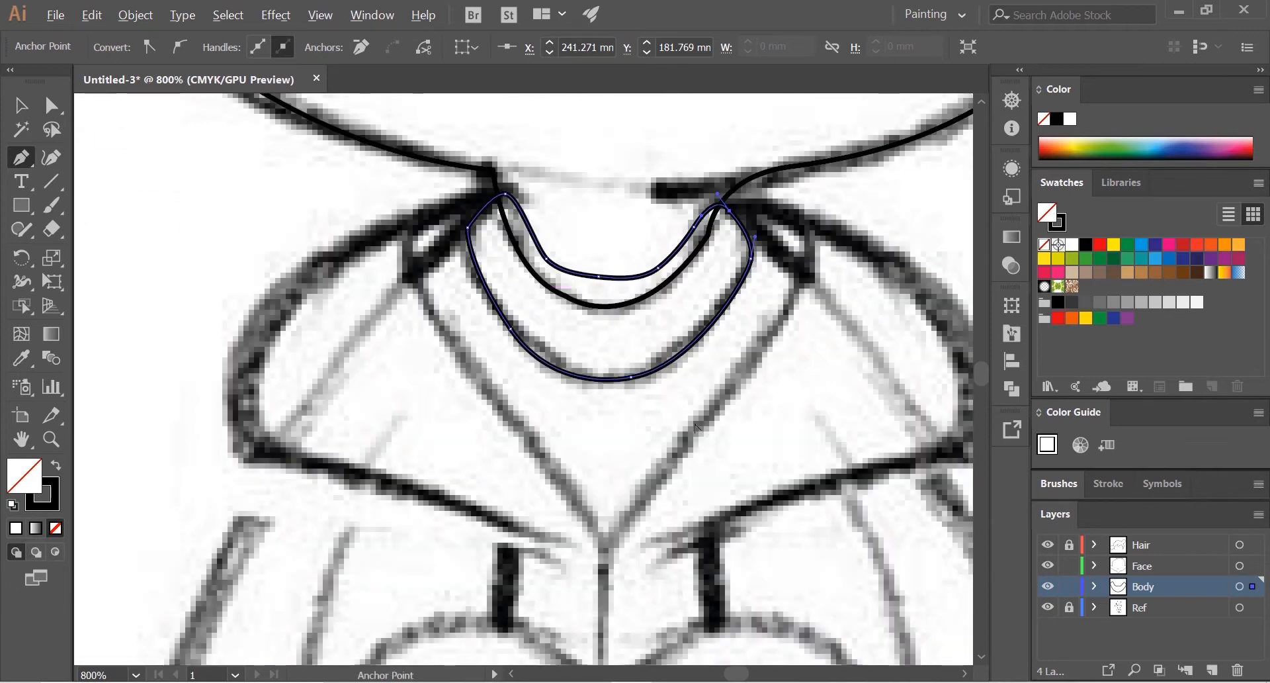
{"action": "scroll", "coordinate": [701, 192], "scroll_direction": "up", "scroll_amount": 2}
{"action": "left_click", "coordinate": [693, 176]}
{"action": "left_click_drag", "start_coordinate": [822, 310], "coordinate": [772, 463]}
{"action": "key", "text": "space"}
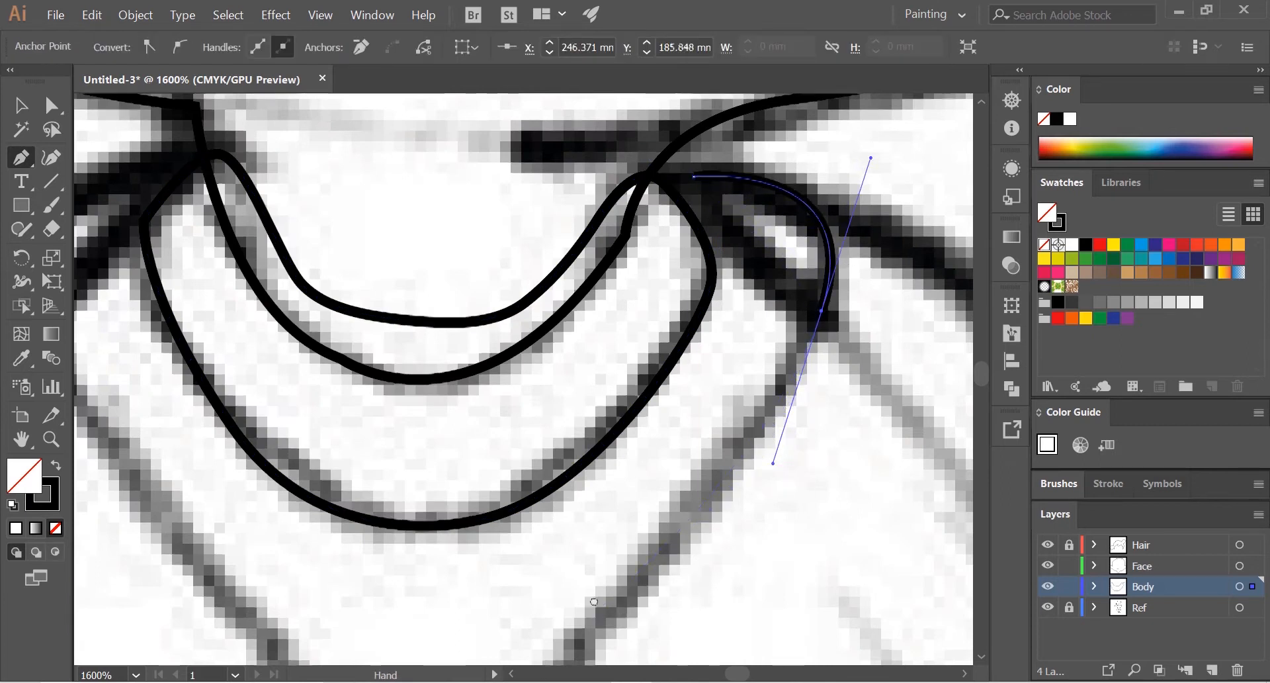
{"action": "left_click_drag", "start_coordinate": [594, 601], "coordinate": [677, 352]}
{"action": "left_click", "coordinate": [619, 451]}
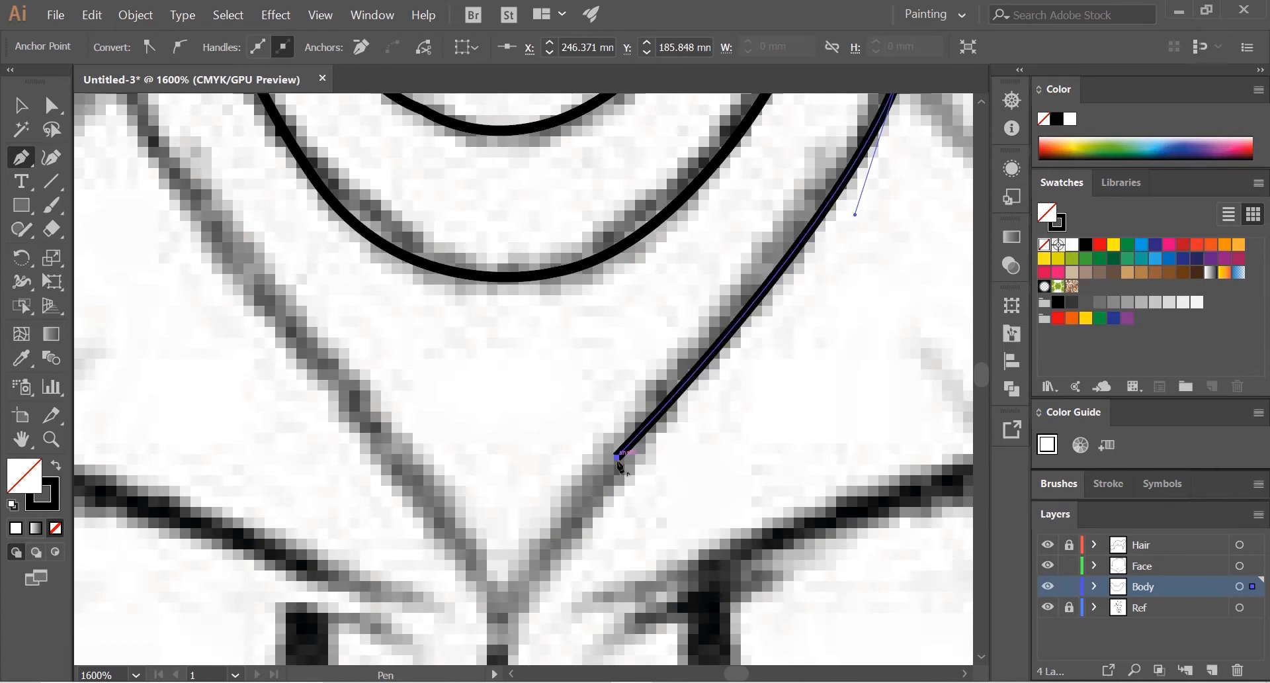
{"action": "key", "text": "space"}
{"action": "left_click_drag", "start_coordinate": [619, 456], "coordinate": [681, 326]}
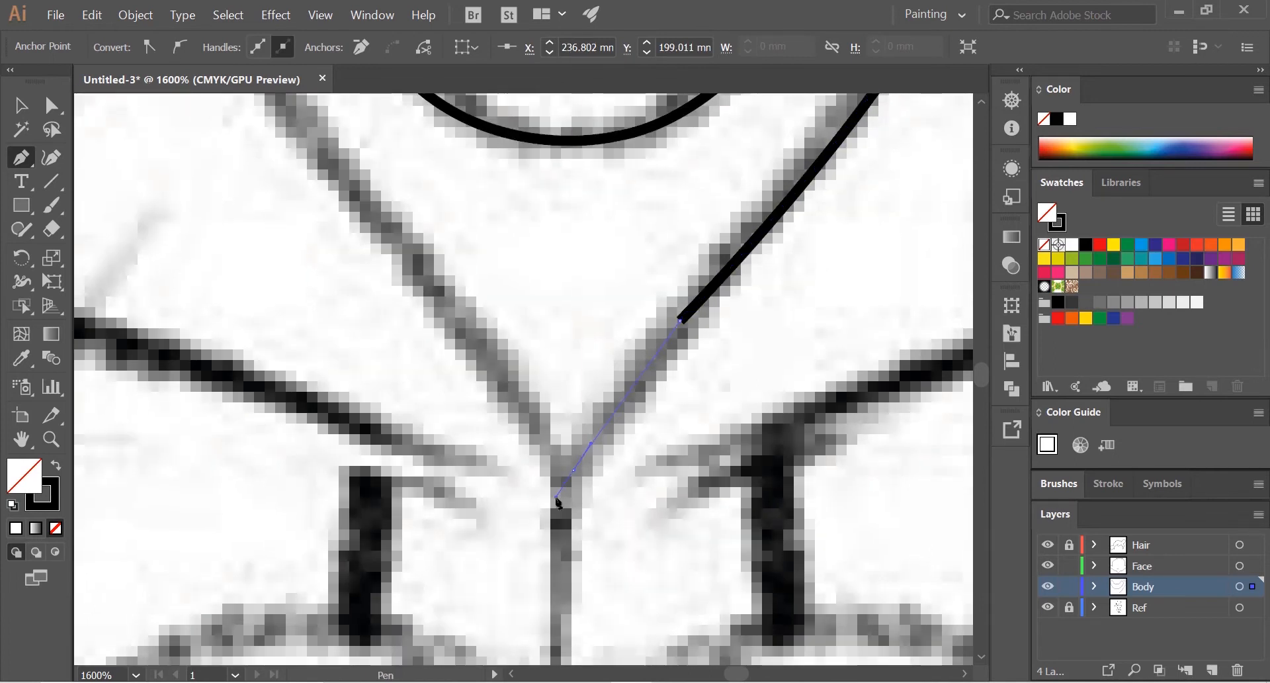
{"action": "left_click", "coordinate": [573, 469]}
Step: Trace the hood opening's left edge up to the neck, carry the path across the neck and close it at the start
{"action": "scroll", "coordinate": [574, 471], "scroll_direction": "down", "scroll_amount": 2}
{"action": "left_click_drag", "start_coordinate": [574, 471], "coordinate": [635, 523]}
{"action": "left_click_drag", "start_coordinate": [482, 330], "coordinate": [489, 390]}
{"action": "scroll", "coordinate": [489, 391], "scroll_direction": "up", "scroll_amount": 1}
{"action": "left_click", "coordinate": [448, 302]}
{"action": "left_click", "coordinate": [561, 179]}
{"action": "left_click_drag", "start_coordinate": [690, 241], "coordinate": [780, 247]}
{"action": "left_click_drag", "start_coordinate": [836, 215], "coordinate": [869, 195]}
{"action": "left_click", "coordinate": [939, 195]}
Step: Start the hood's outer outline just below the V point and trace it along the lower right edge and up over the right shoulder
{"action": "scroll", "coordinate": [862, 433], "scroll_direction": "down", "scroll_amount": 2}
{"action": "left_click_drag", "start_coordinate": [862, 434], "coordinate": [682, 317]}
{"action": "scroll", "coordinate": [639, 361], "scroll_direction": "down", "scroll_amount": 1}
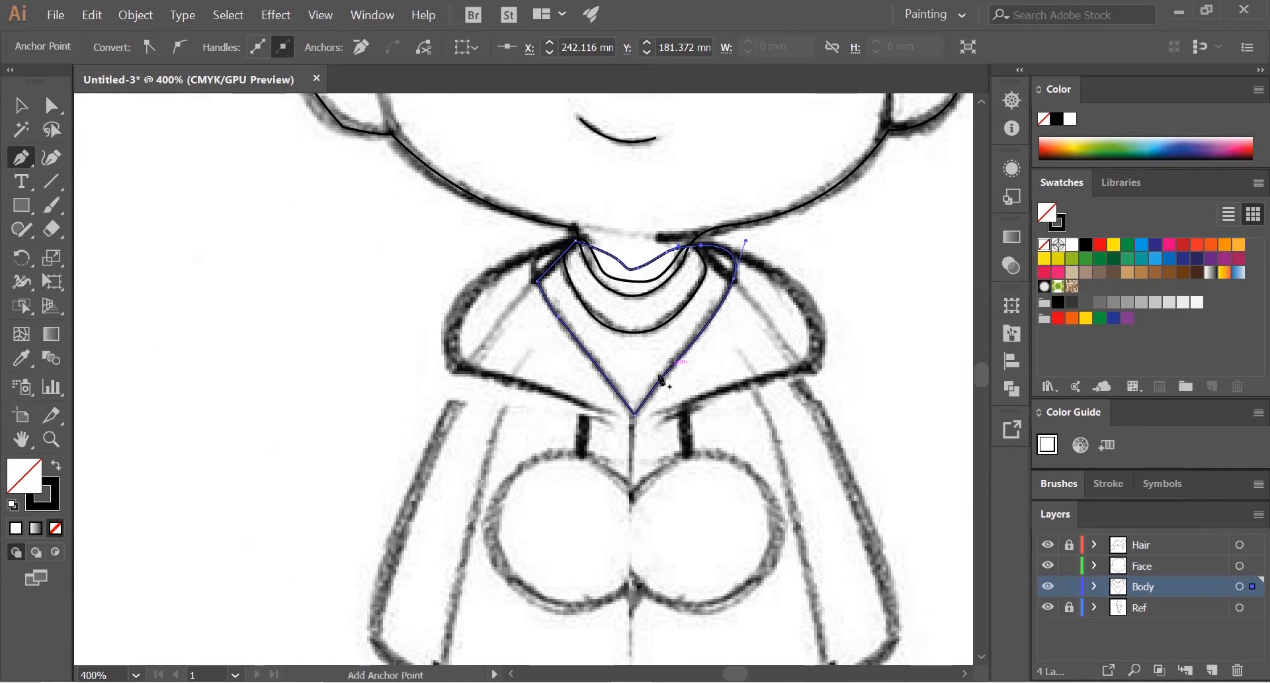
{"action": "scroll", "coordinate": [630, 345], "scroll_direction": "up", "scroll_amount": 1}
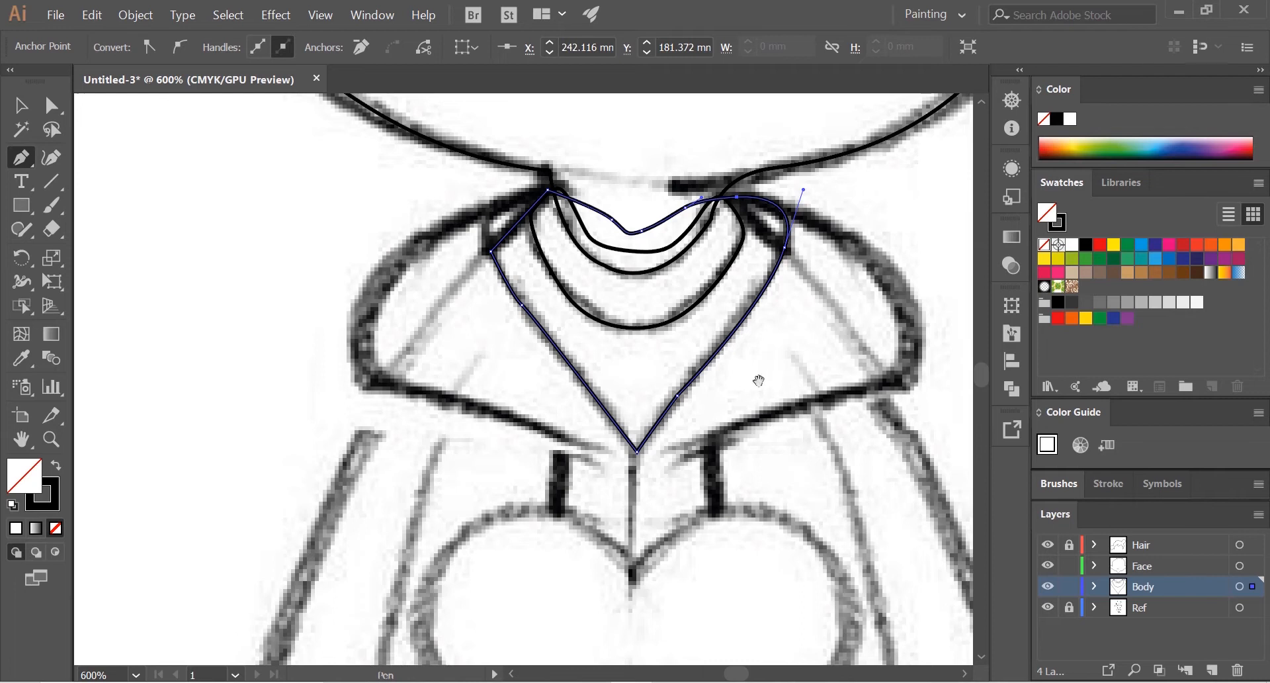
{"action": "left_click_drag", "start_coordinate": [759, 380], "coordinate": [703, 369]}
{"action": "scroll", "coordinate": [703, 369], "scroll_direction": "down", "scroll_amount": 1}
{"action": "scroll", "coordinate": [715, 360], "scroll_direction": "up", "scroll_amount": 2}
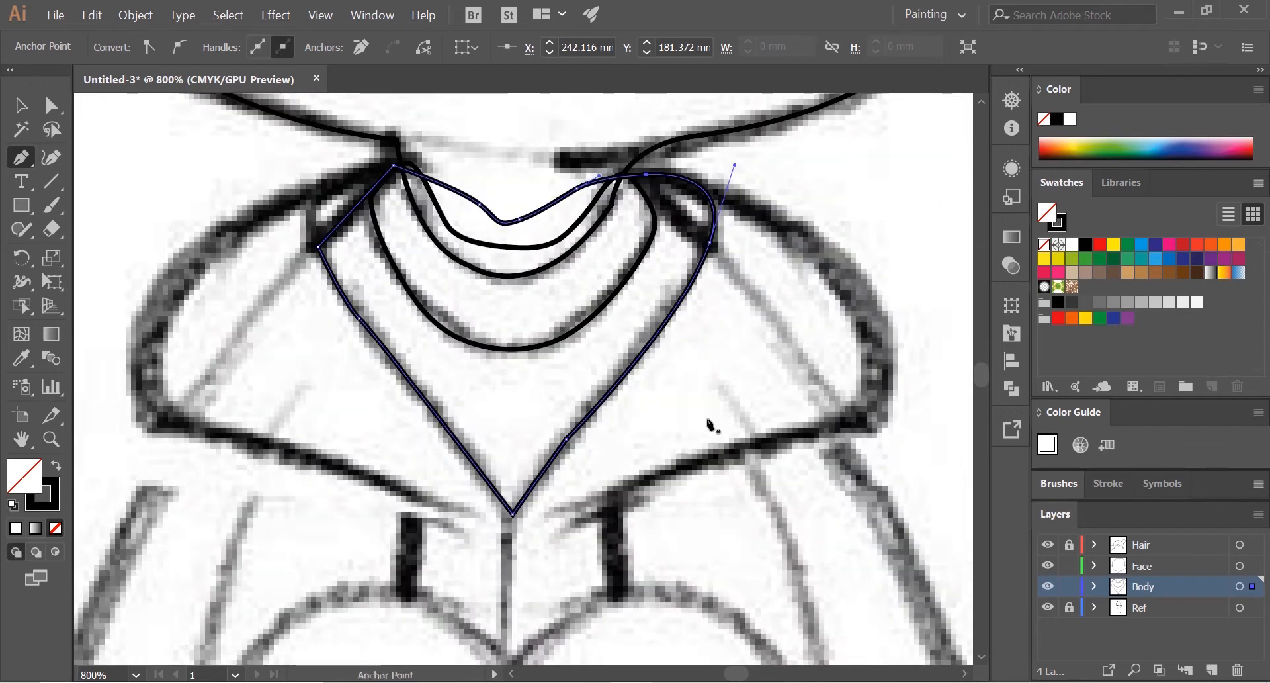
{"action": "left_click", "coordinate": [512, 538]}
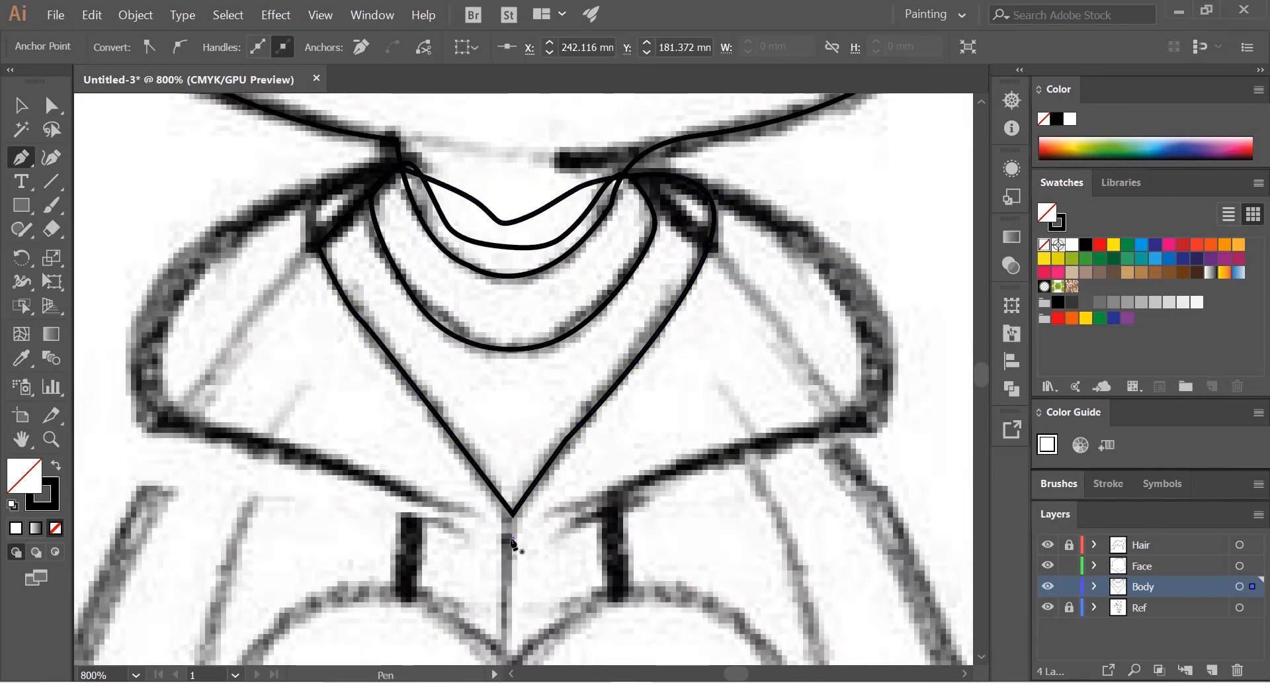
{"action": "left_click_drag", "start_coordinate": [913, 413], "coordinate": [755, 557]}
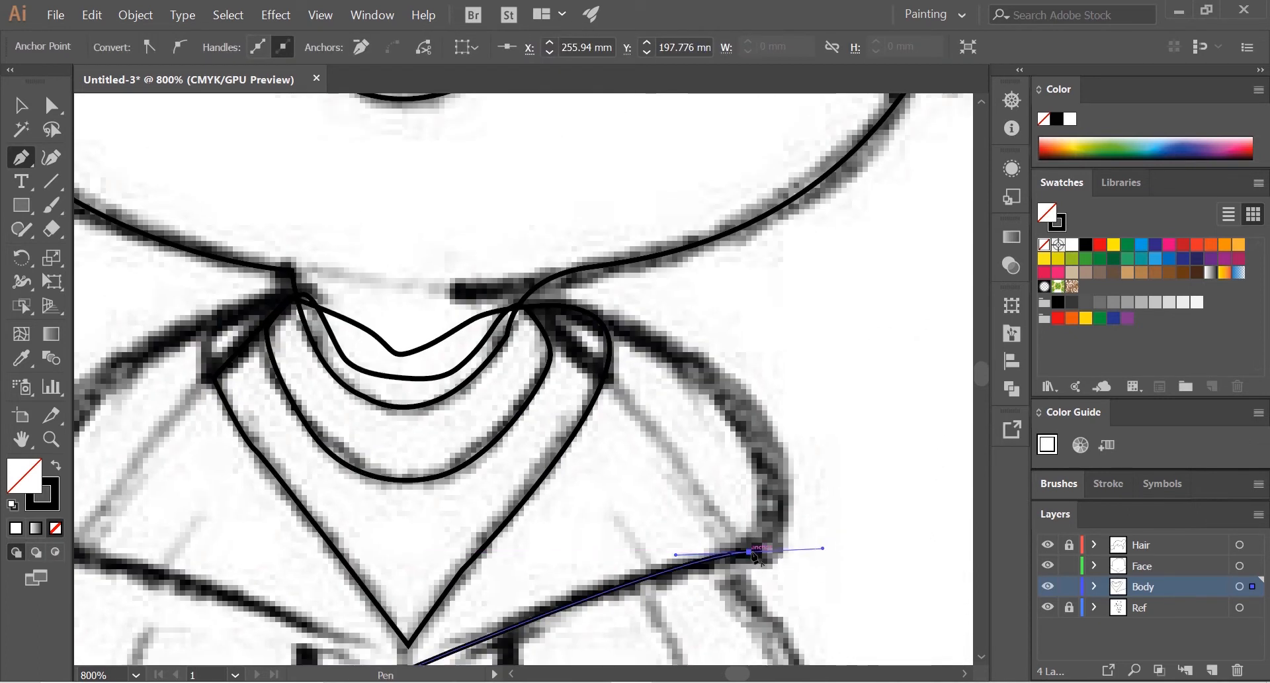
{"action": "left_click", "coordinate": [588, 316]}
{"action": "left_click_drag", "start_coordinate": [588, 314], "coordinate": [612, 261]}
{"action": "left_click_drag", "start_coordinate": [699, 383], "coordinate": [788, 407]}
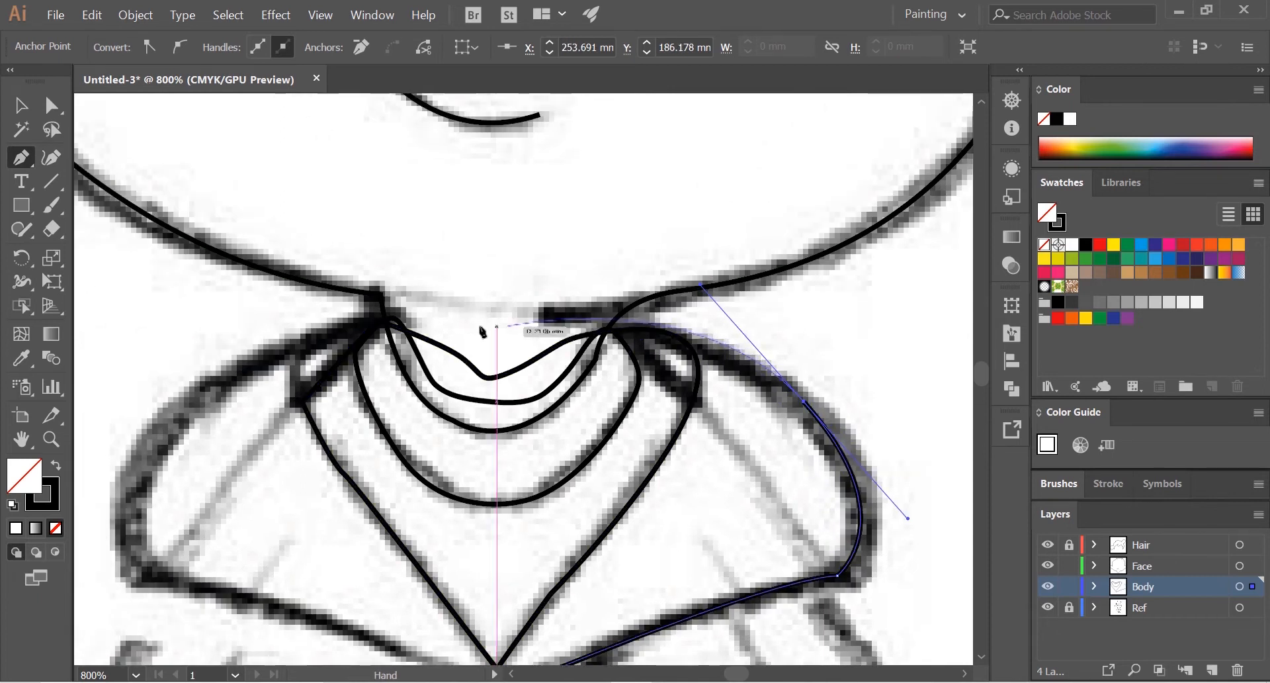
Step: Continue the hood outline across the neck, down around the left shoulder and along the lower left edge, closing it below the V point
{"action": "left_click", "coordinate": [337, 328]}
{"action": "left_click_drag", "start_coordinate": [337, 328], "coordinate": [378, 242]}
{"action": "left_click_drag", "start_coordinate": [176, 482], "coordinate": [213, 600]}
{"action": "left_click", "coordinate": [176, 411]}
{"action": "left_click_drag", "start_coordinate": [486, 506], "coordinate": [516, 533]}
{"action": "left_click", "coordinate": [539, 530]}
Step: Start the jacket's torso outline at the hood's lower right edge and trace its right side down to the hem corner
{"action": "scroll", "coordinate": [633, 546], "scroll_direction": "down", "scroll_amount": 2}
{"action": "left_click_drag", "start_coordinate": [691, 527], "coordinate": [633, 360]}
{"action": "scroll", "coordinate": [667, 418], "scroll_direction": "down", "scroll_amount": 1}
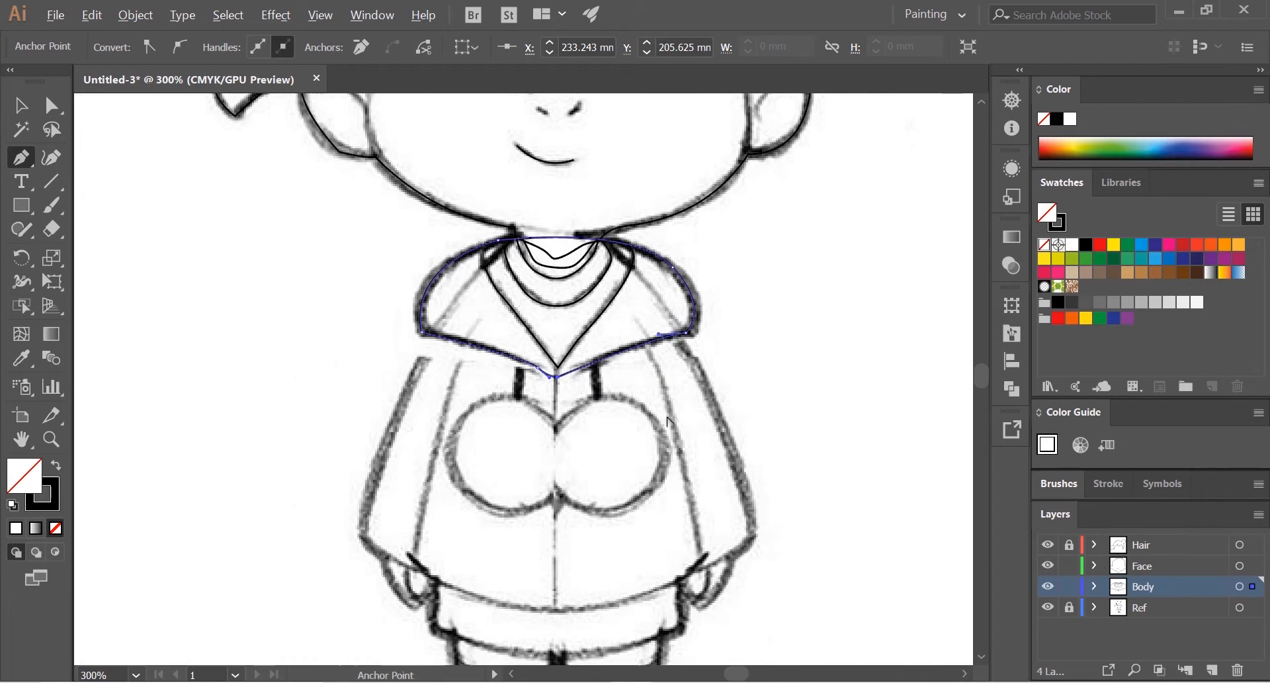
{"action": "left_click_drag", "start_coordinate": [632, 559], "coordinate": [637, 391]}
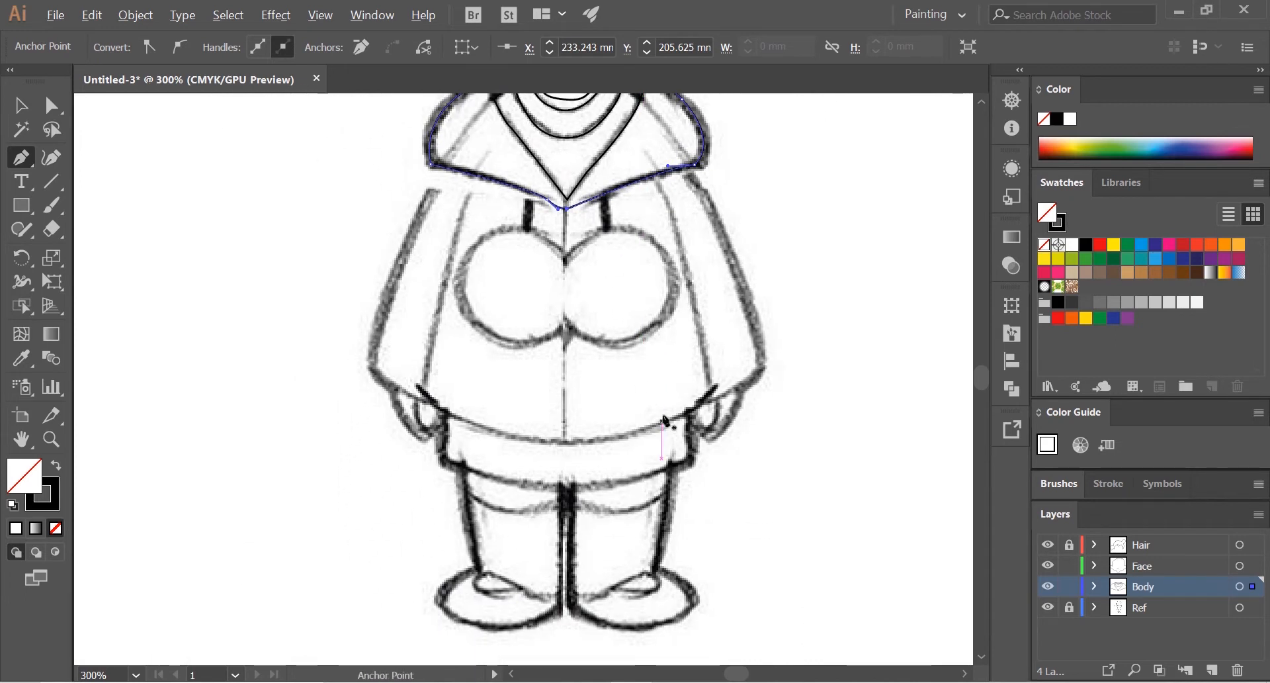
{"action": "scroll", "coordinate": [665, 398], "scroll_direction": "up", "scroll_amount": 1}
{"action": "left_click_drag", "start_coordinate": [662, 336], "coordinate": [684, 461]}
{"action": "key", "text": "alt"}
{"action": "scroll", "coordinate": [683, 231], "scroll_direction": "up", "scroll_amount": 1}
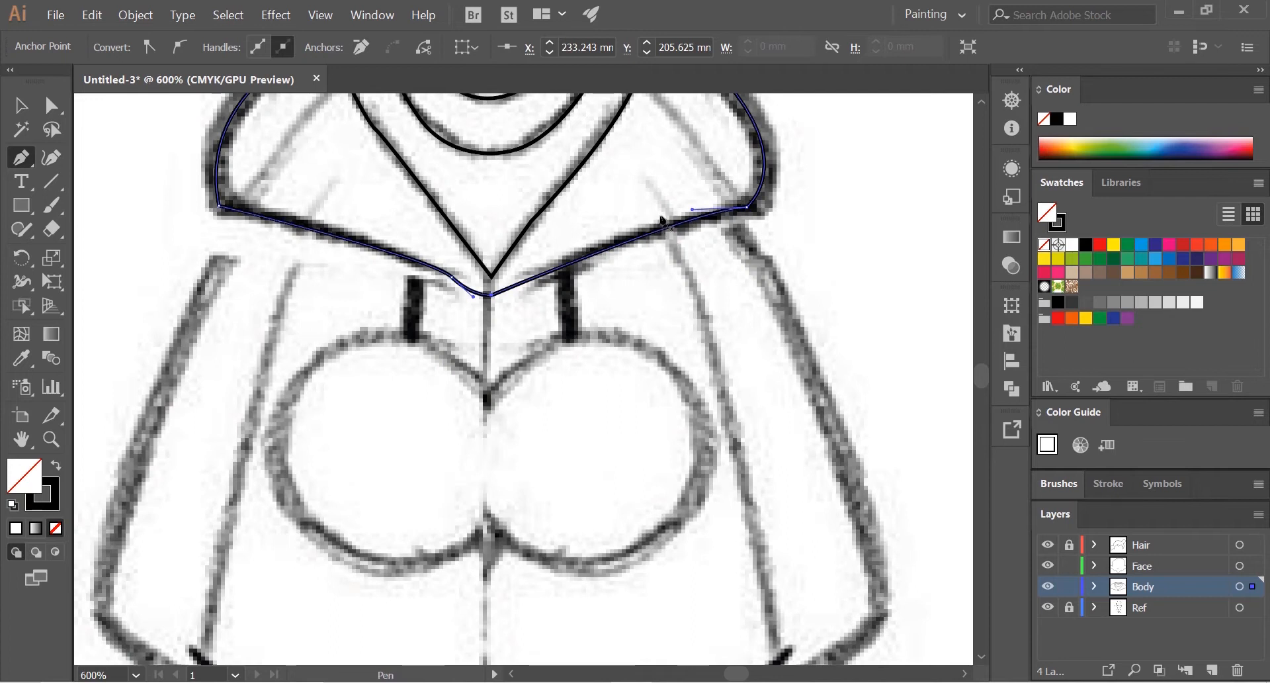
{"action": "left_click", "coordinate": [659, 221]}
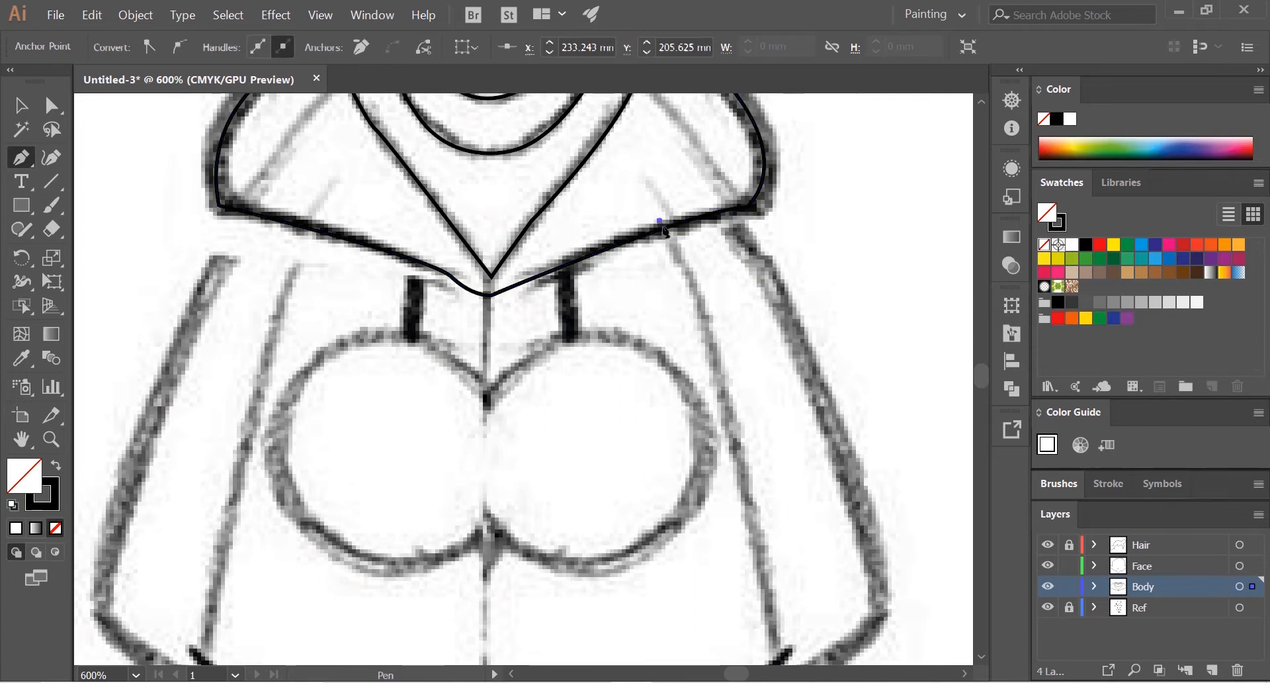
{"action": "left_click_drag", "start_coordinate": [755, 468], "coordinate": [715, 332]}
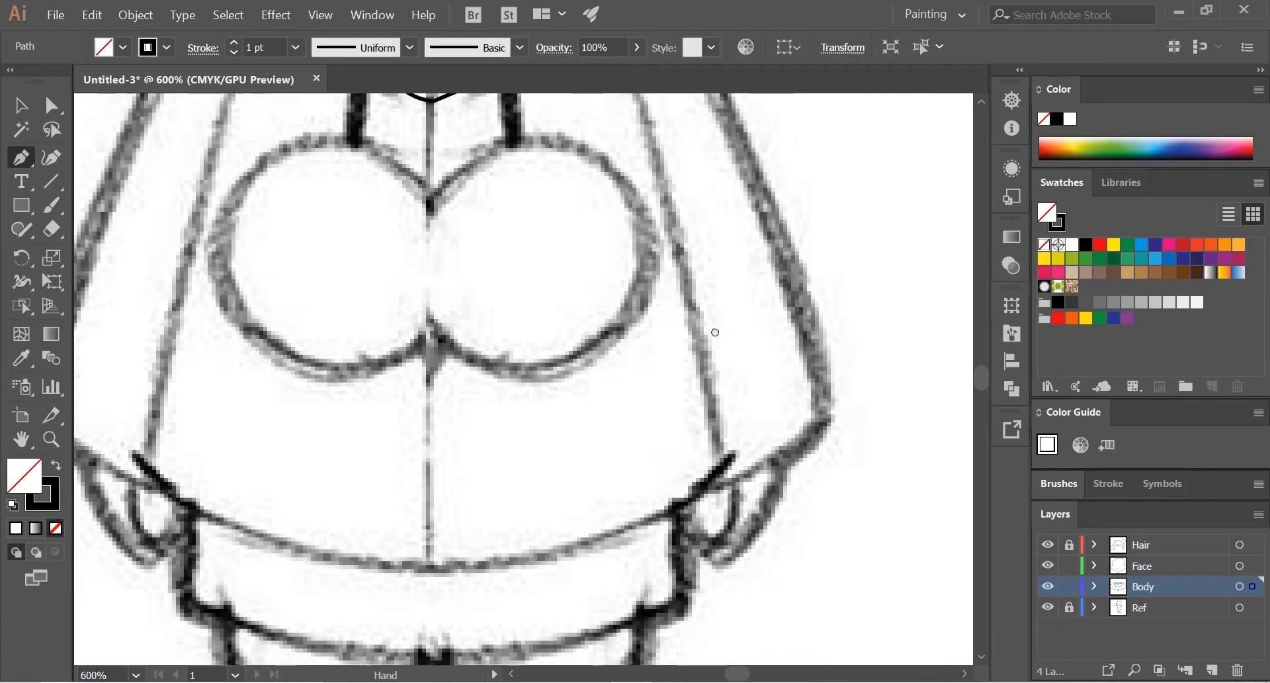
{"action": "scroll", "coordinate": [714, 331], "scroll_direction": "down", "scroll_amount": 1}
{"action": "left_click_drag", "start_coordinate": [684, 237], "coordinate": [694, 306]}
{"action": "left_click_drag", "start_coordinate": [675, 246], "coordinate": [677, 259]}
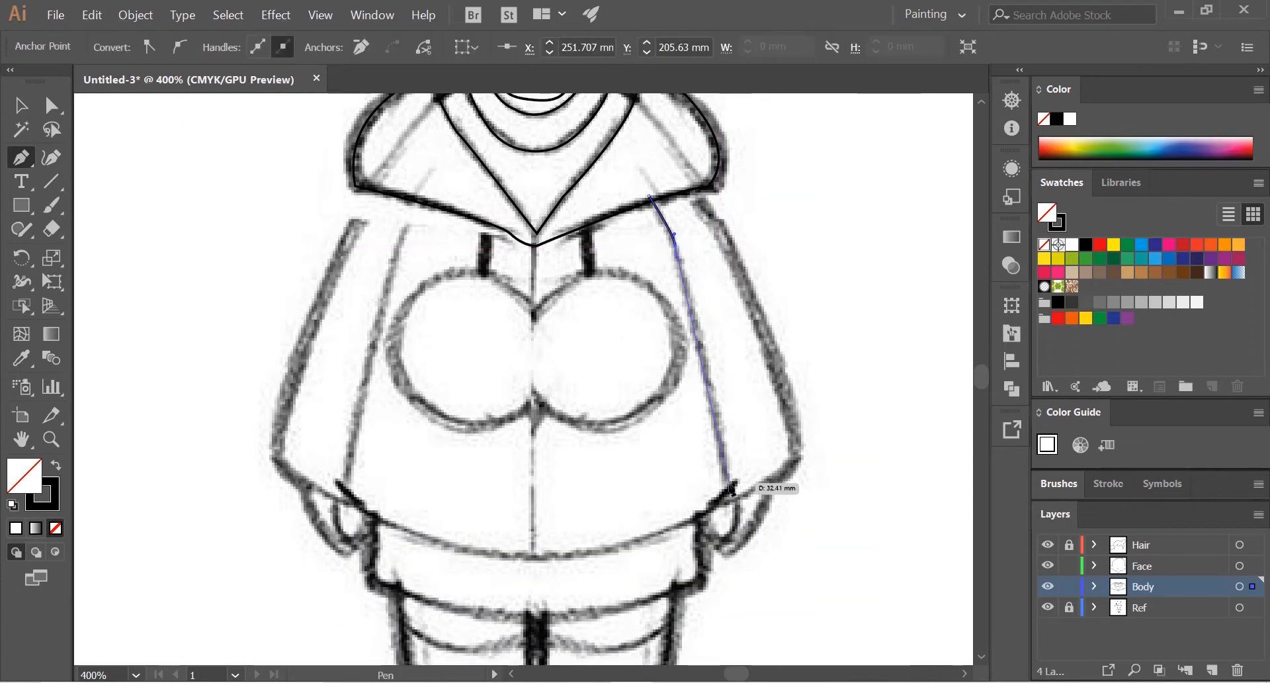
{"action": "left_click_drag", "start_coordinate": [728, 488], "coordinate": [733, 497]}
Step: Curve the torso path along the jacket's hem to its left corner and trace the left side up to the hood's lower edge
{"action": "left_click_drag", "start_coordinate": [533, 557], "coordinate": [402, 559]}
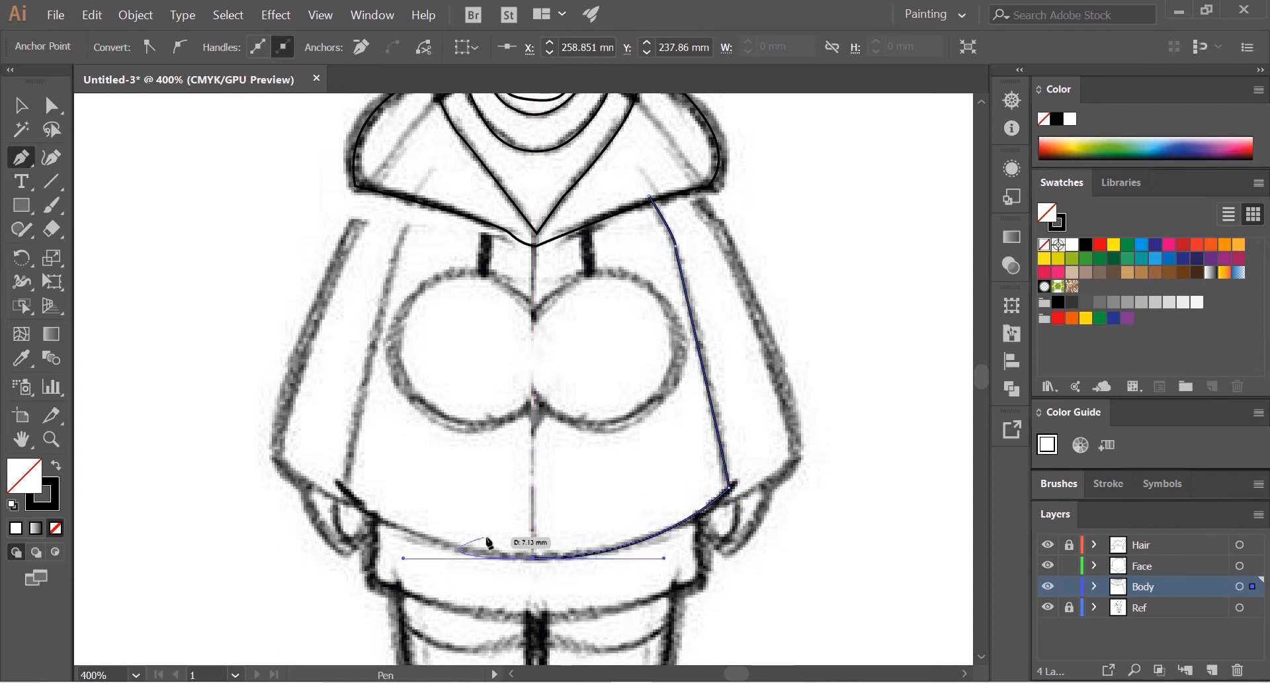
{"action": "left_click", "coordinate": [340, 488]}
{"action": "scroll", "coordinate": [397, 417], "scroll_direction": "up", "scroll_amount": 2}
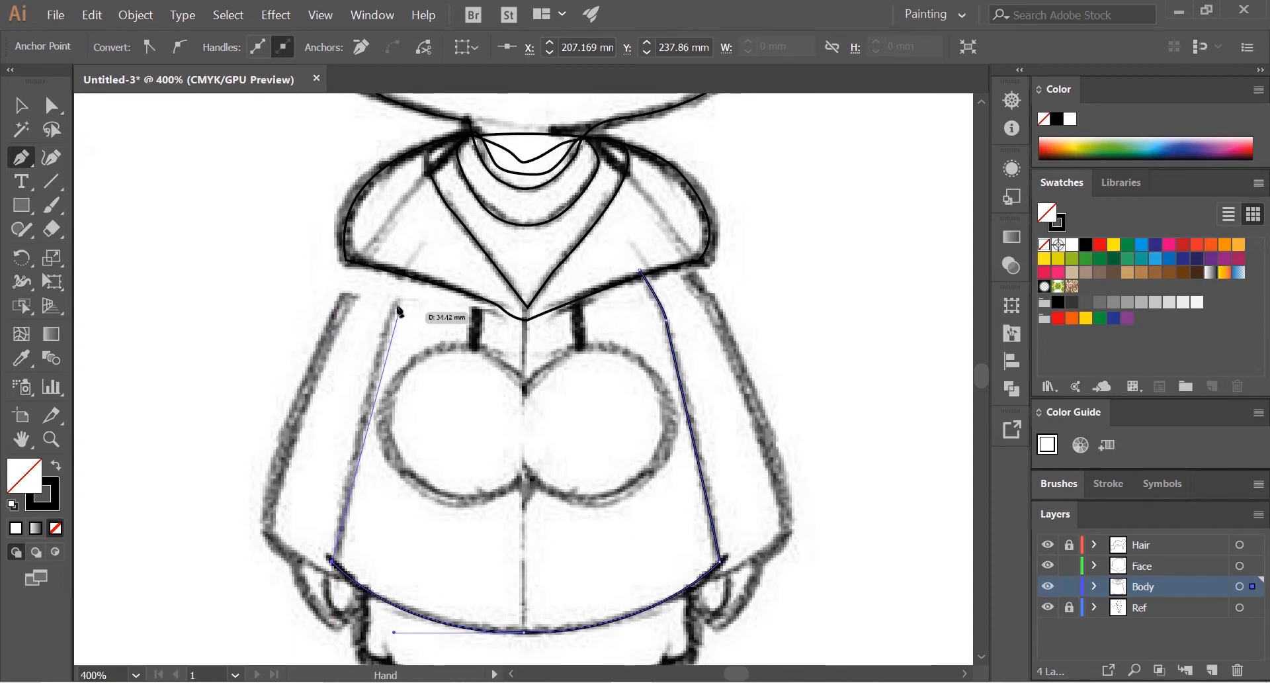
{"action": "left_click_drag", "start_coordinate": [398, 293], "coordinate": [194, 188]}
{"action": "key", "text": "ctrl+z"}
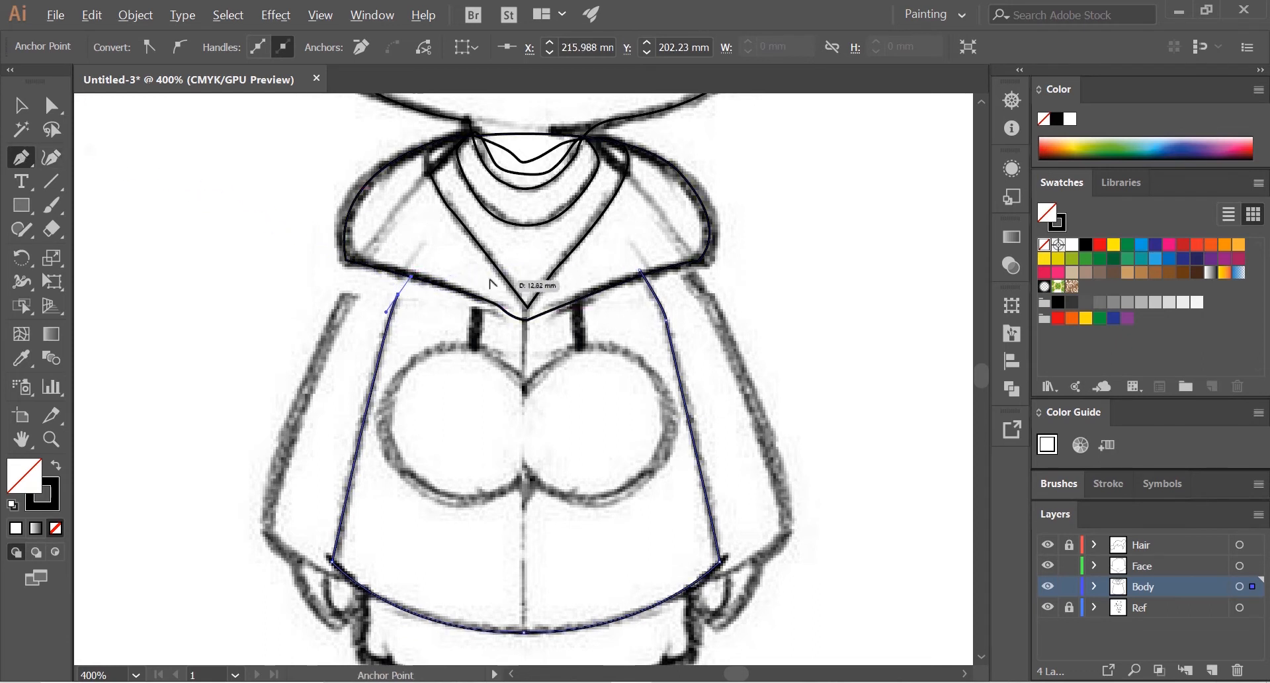
Step: Carry the torso path along the hood's lower edge through the centre below the V point and close it at its right starting point
{"action": "scroll", "coordinate": [493, 288], "scroll_direction": "up", "scroll_amount": 1}
{"action": "left_click_drag", "start_coordinate": [372, 259], "coordinate": [373, 259]}
{"action": "left_click_drag", "start_coordinate": [544, 326], "coordinate": [605, 288]}
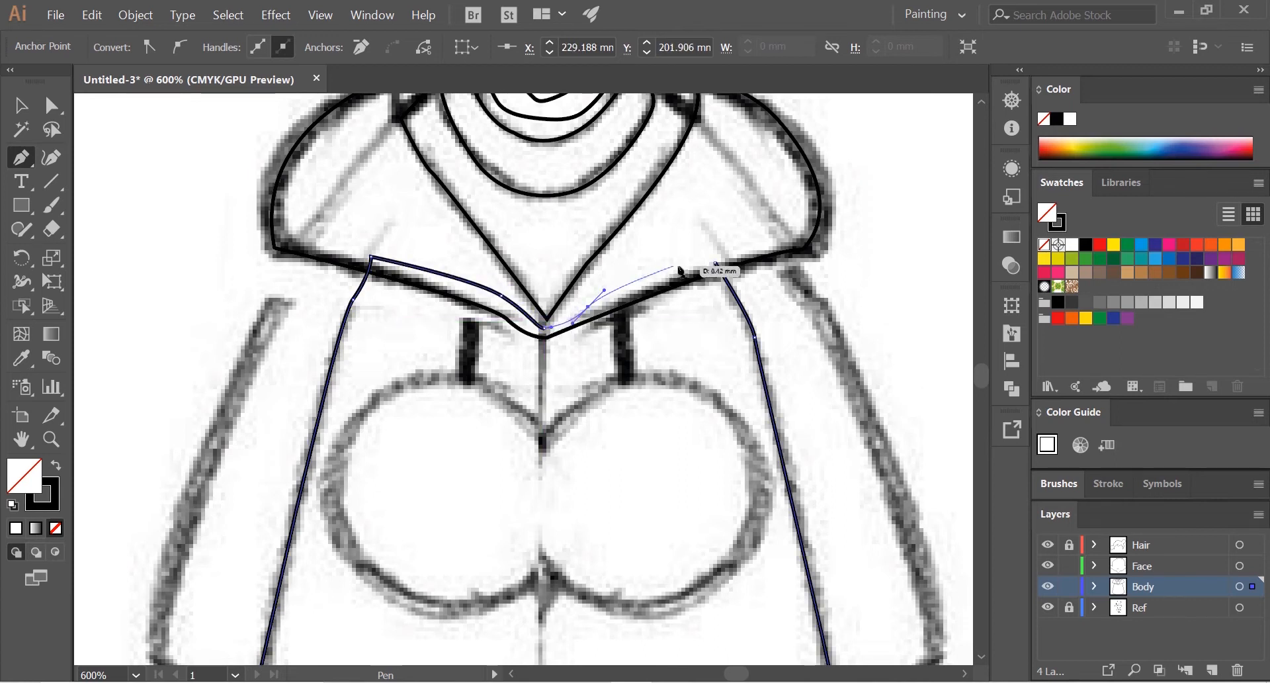
{"action": "left_click", "coordinate": [717, 264]}
Step: Start the outline of the garment below the jacket's hem, tracing its right side down and around the lower right corner
{"action": "scroll", "coordinate": [657, 286], "scroll_direction": "down", "scroll_amount": 2}
{"action": "left_click_drag", "start_coordinate": [640, 371], "coordinate": [705, 285]}
{"action": "scroll", "coordinate": [699, 342], "scroll_direction": "up", "scroll_amount": 1}
{"action": "scroll", "coordinate": [731, 499], "scroll_direction": "up", "scroll_amount": 2}
{"action": "left_click_drag", "start_coordinate": [697, 434], "coordinate": [732, 315]}
{"action": "scroll", "coordinate": [705, 394], "scroll_direction": "down", "scroll_amount": 1}
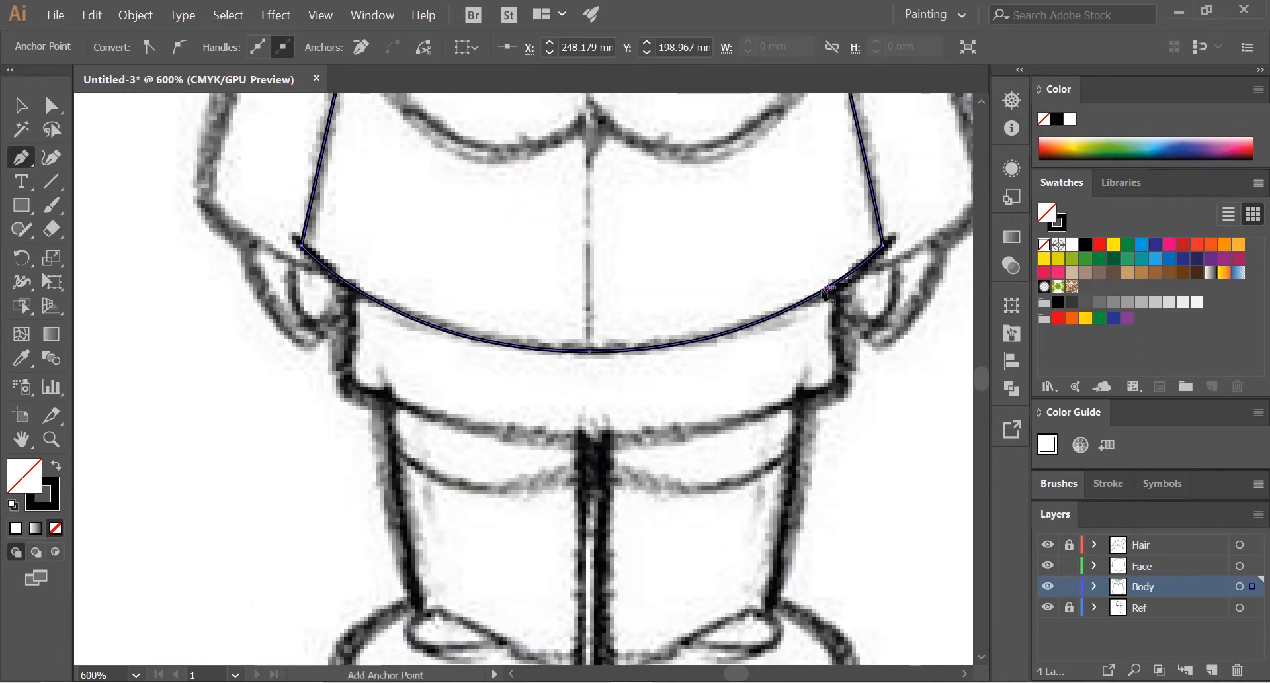
{"action": "left_click", "coordinate": [832, 277]}
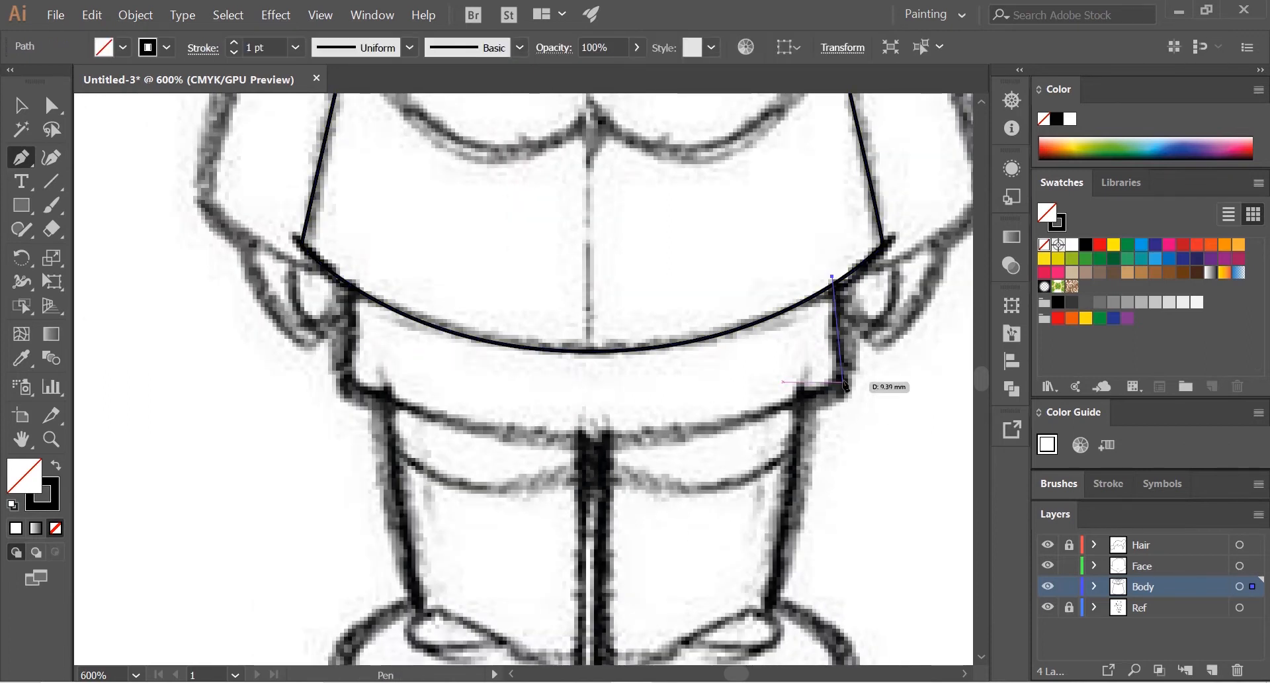
{"action": "left_click_drag", "start_coordinate": [840, 400], "coordinate": [840, 400]}
{"action": "left_click", "coordinate": [797, 398]}
{"action": "mouse_move", "coordinate": [699, 425]}
{"action": "left_mouse_down"}
{"action": "mouse_move", "coordinate": [736, 401]}
{"action": "mouse_move", "coordinate": [712, 417]}
{"action": "left_mouse_up"}
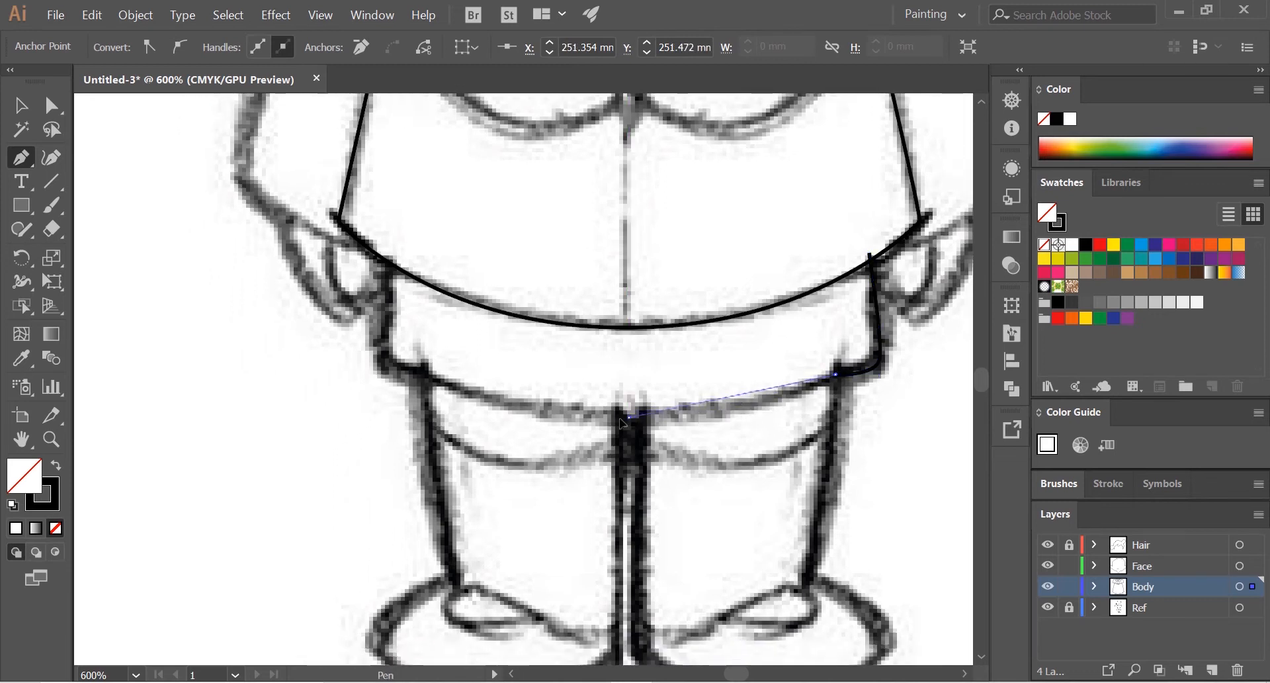
Step: Trace the lower garment's bottom edge and left side, close the path with a curve just above the jacket's hem, and deselect it
{"action": "left_click_drag", "start_coordinate": [541, 408], "coordinate": [463, 397]}
{"action": "left_click", "coordinate": [442, 382]}
{"action": "mouse_move", "coordinate": [387, 364]}
{"action": "left_mouse_down"}
{"action": "mouse_move", "coordinate": [374, 362]}
{"action": "mouse_move", "coordinate": [385, 369]}
{"action": "left_mouse_up"}
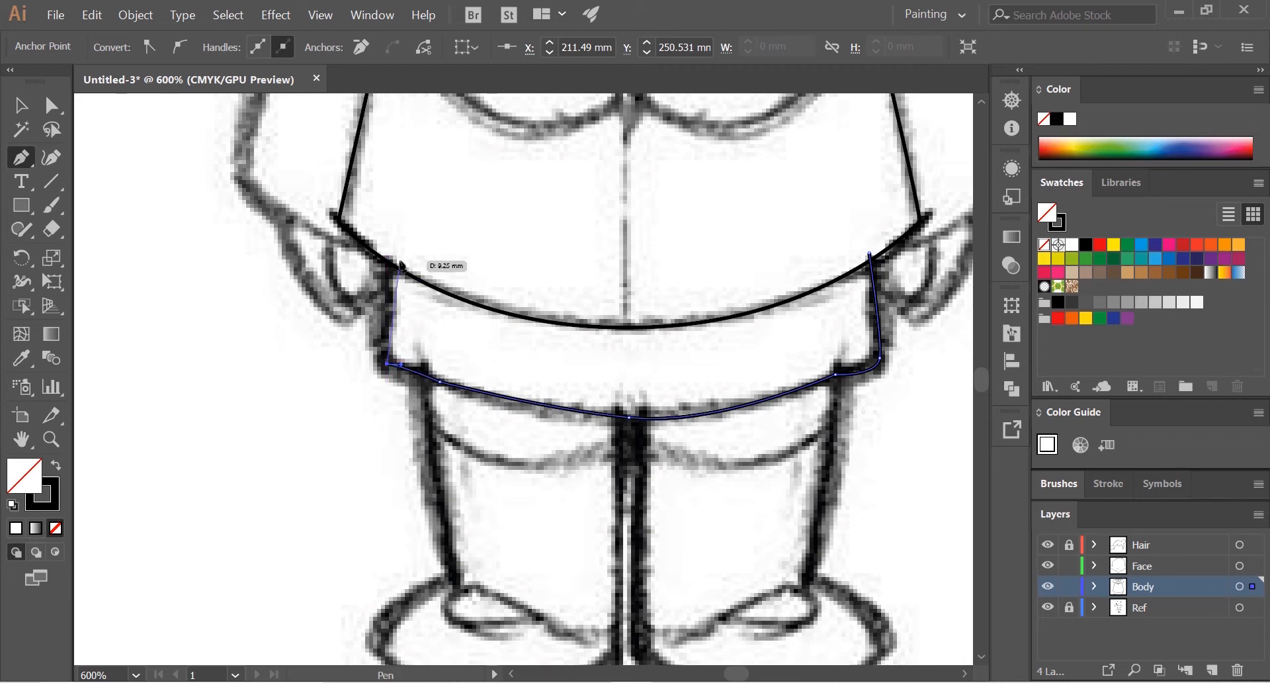
{"action": "mouse_move", "coordinate": [386, 253]}
{"action": "left_mouse_down"}
{"action": "mouse_move", "coordinate": [396, 236]}
{"action": "mouse_move", "coordinate": [388, 250]}
{"action": "left_mouse_up"}
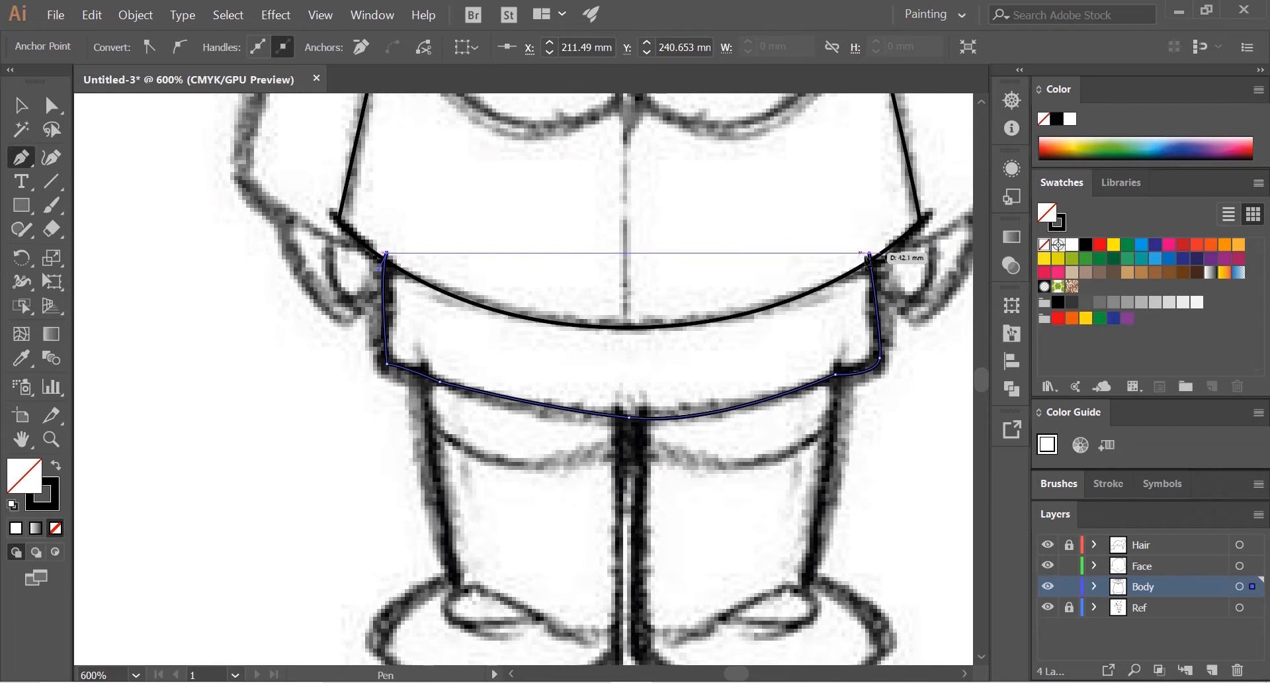
{"action": "left_click_drag", "start_coordinate": [869, 254], "coordinate": [907, 127]}
{"action": "scroll", "coordinate": [805, 324], "scroll_direction": "down", "scroll_amount": 1}
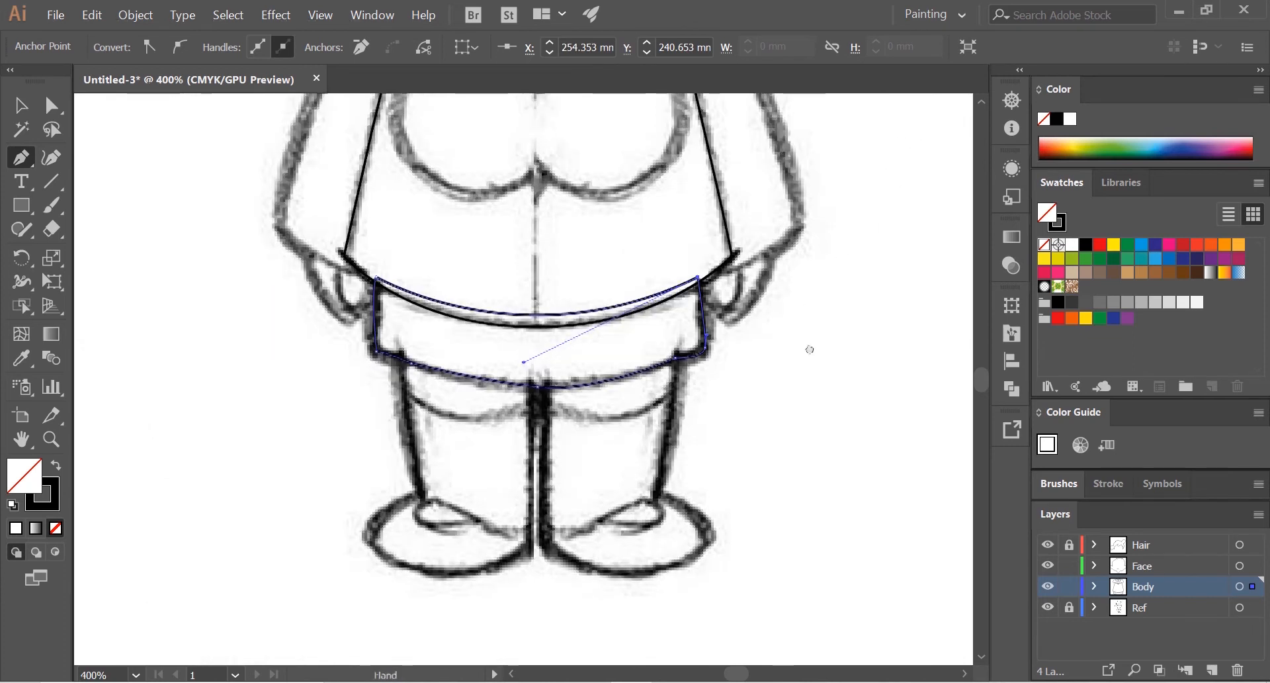
{"action": "left_click_drag", "start_coordinate": [808, 347], "coordinate": [818, 426]}
{"action": "left_click", "coordinate": [21, 105]}
{"action": "left_click", "coordinate": [192, 246]}
Step: Draw a circle with the Ellipse tool over the right round shape on the jacket's front
{"action": "scroll", "coordinate": [487, 365], "scroll_direction": "down", "scroll_amount": 1}
{"action": "left_click_drag", "start_coordinate": [536, 314], "coordinate": [564, 406]}
{"action": "scroll", "coordinate": [562, 381], "scroll_direction": "up", "scroll_amount": 1}
{"action": "left_click_drag", "start_coordinate": [592, 321], "coordinate": [615, 407]}
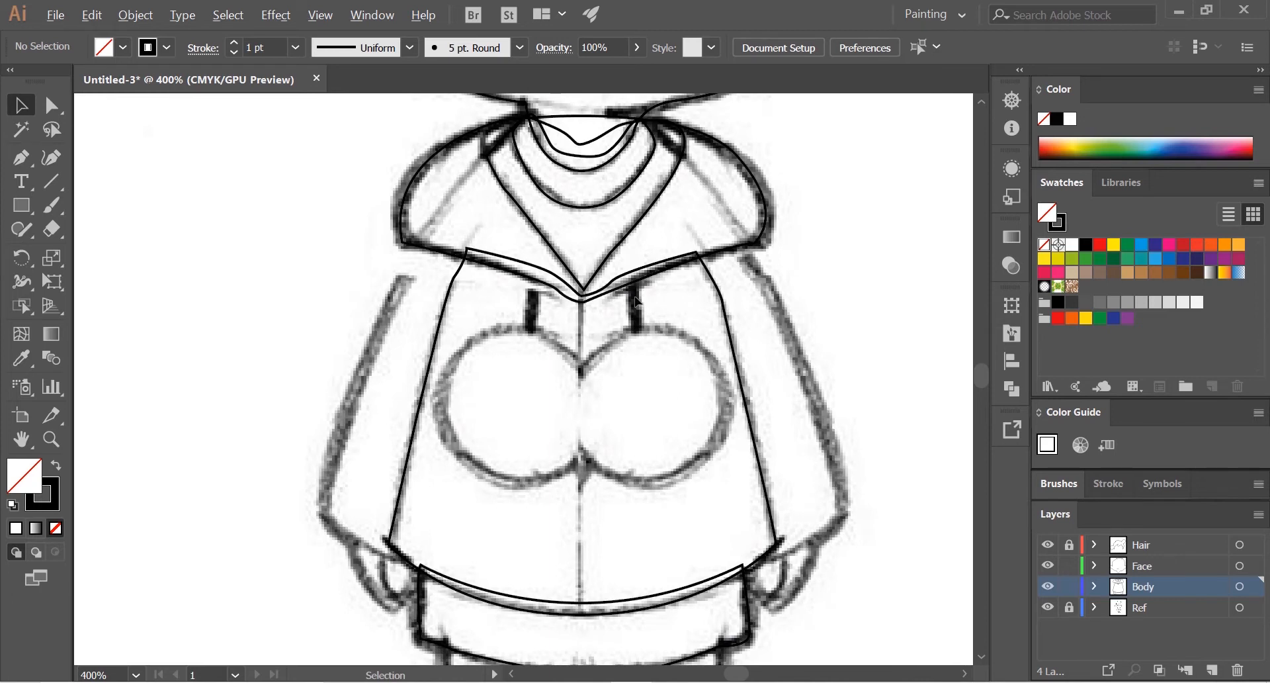
{"action": "scroll", "coordinate": [636, 301], "scroll_direction": "up", "scroll_amount": 1}
{"action": "scroll", "coordinate": [649, 420], "scroll_direction": "down", "scroll_amount": 2}
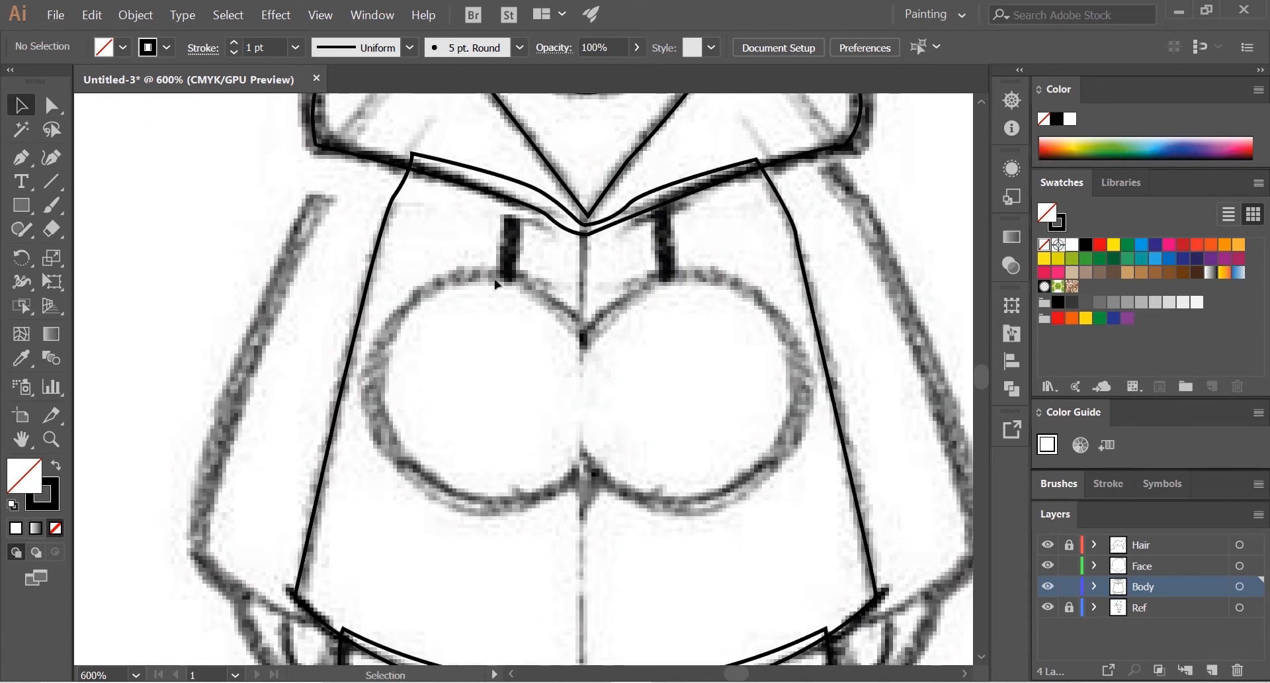
{"action": "left_click", "coordinate": [24, 206]}
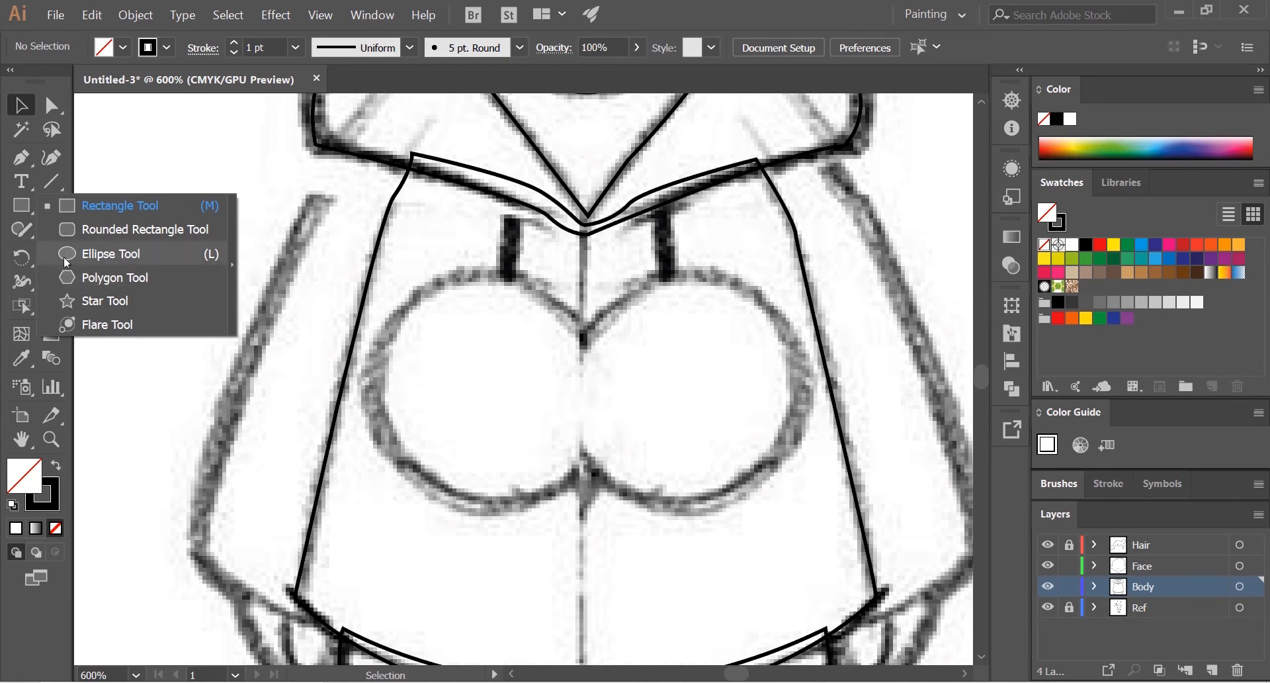
{"action": "left_click", "coordinate": [108, 257]}
{"action": "left_click_drag", "start_coordinate": [634, 311], "coordinate": [798, 504]}
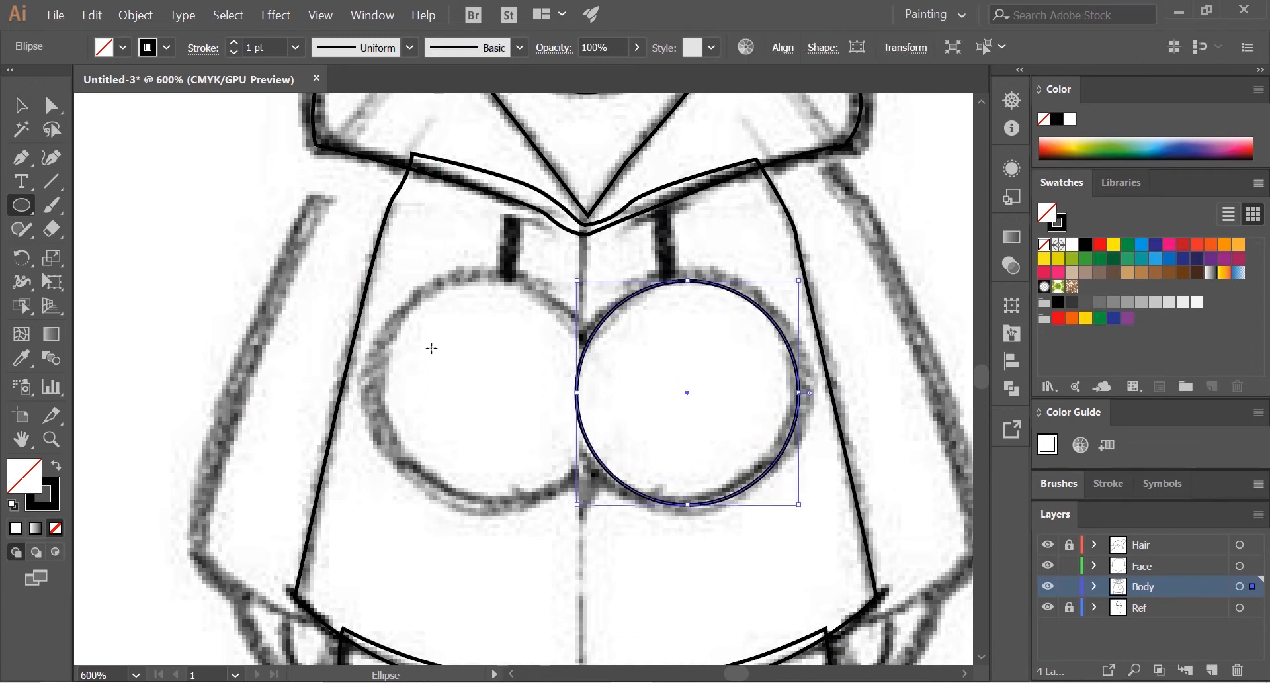
Step: Draw an overlapping circle over the left round shape on the jacket's front and deselect it
{"action": "left_click_drag", "start_coordinate": [411, 298], "coordinate": [361, 331]}
{"action": "left_click_drag", "start_coordinate": [228, 333], "coordinate": [559, 508]}
{"action": "left_click", "coordinate": [14, 109]}
{"action": "left_click", "coordinate": [203, 311]}
Step: Create a new layer above the Body layer and name it Right Hand
{"action": "scroll", "coordinate": [535, 376], "scroll_direction": "down", "scroll_amount": 2}
{"action": "left_click_drag", "start_coordinate": [565, 407], "coordinate": [498, 360]}
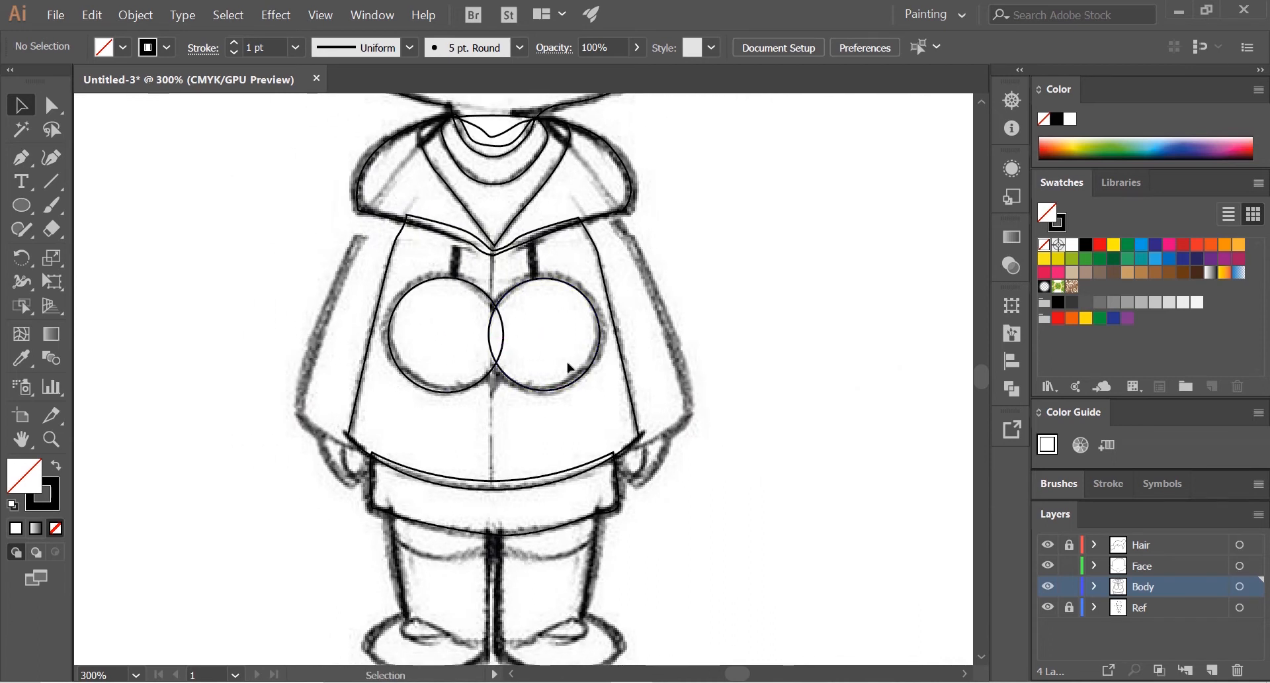
{"action": "scroll", "coordinate": [567, 366], "scroll_direction": "down", "scroll_amount": 2}
{"action": "scroll", "coordinate": [565, 343], "scroll_direction": "up", "scroll_amount": 4}
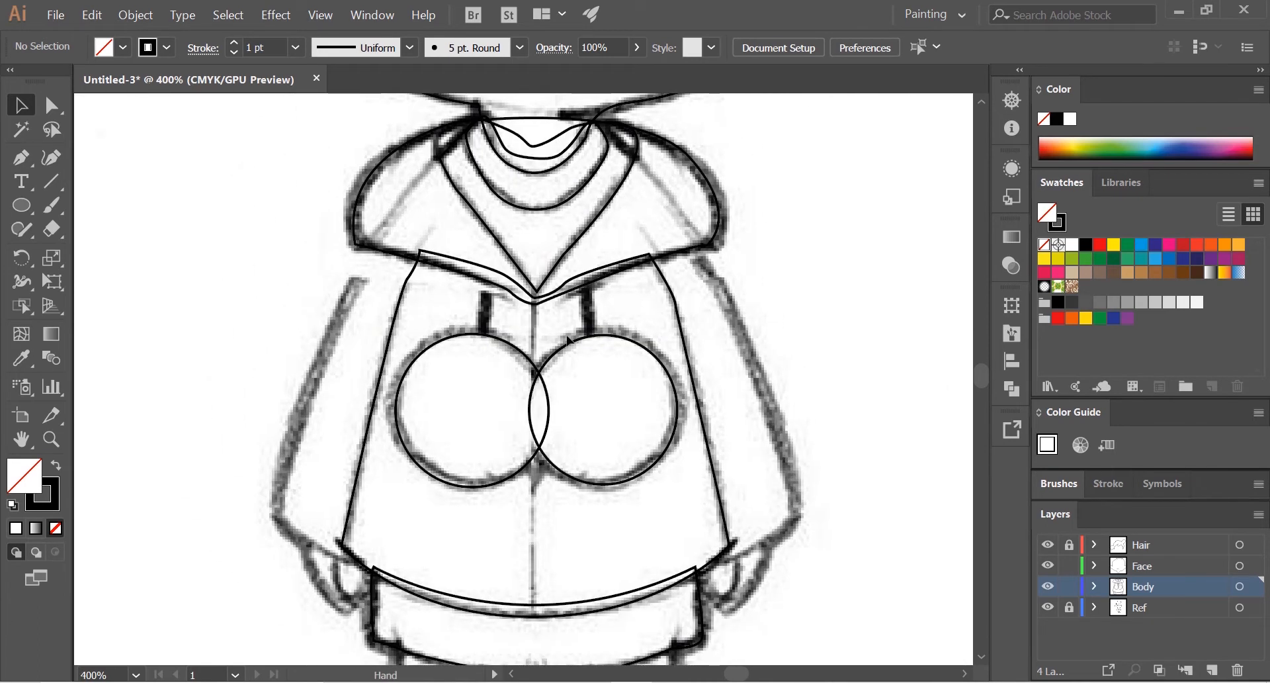
{"action": "left_click_drag", "start_coordinate": [686, 306], "coordinate": [583, 222]}
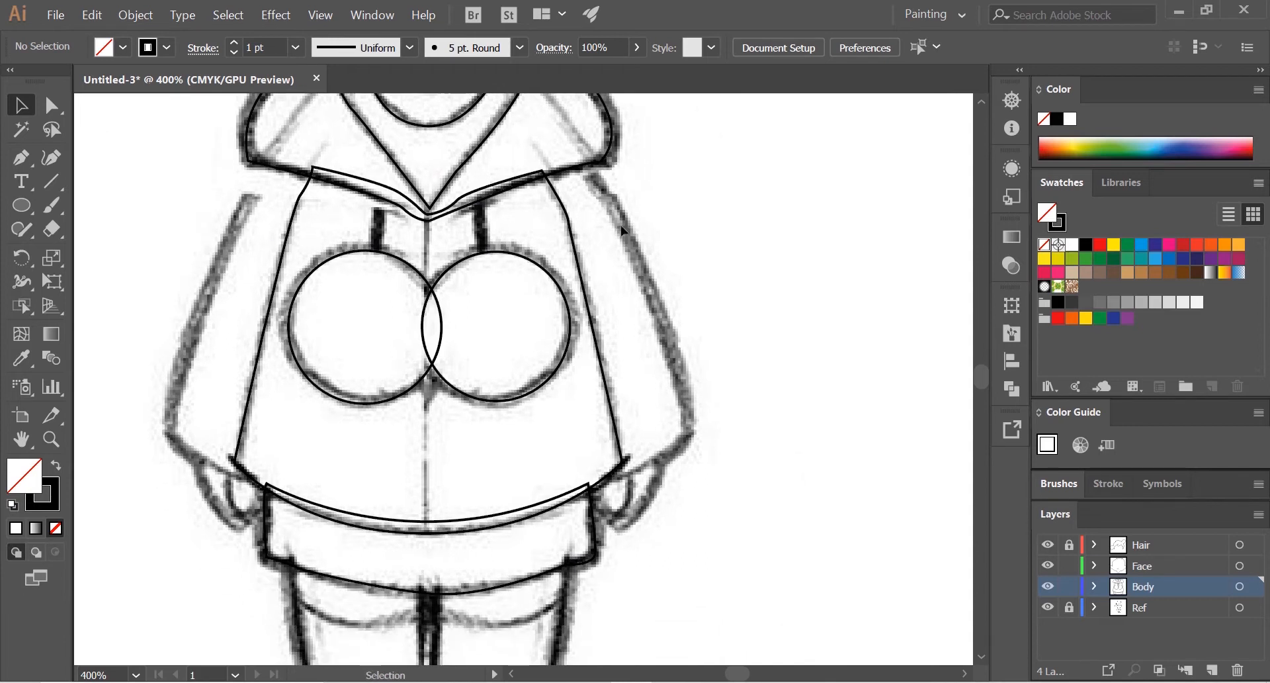
{"action": "mouse_move", "coordinate": [555, 417]}
{"action": "left_mouse_down"}
{"action": "mouse_move", "coordinate": [602, 311]}
{"action": "mouse_move", "coordinate": [594, 421]}
{"action": "mouse_move", "coordinate": [564, 422]}
{"action": "left_mouse_up"}
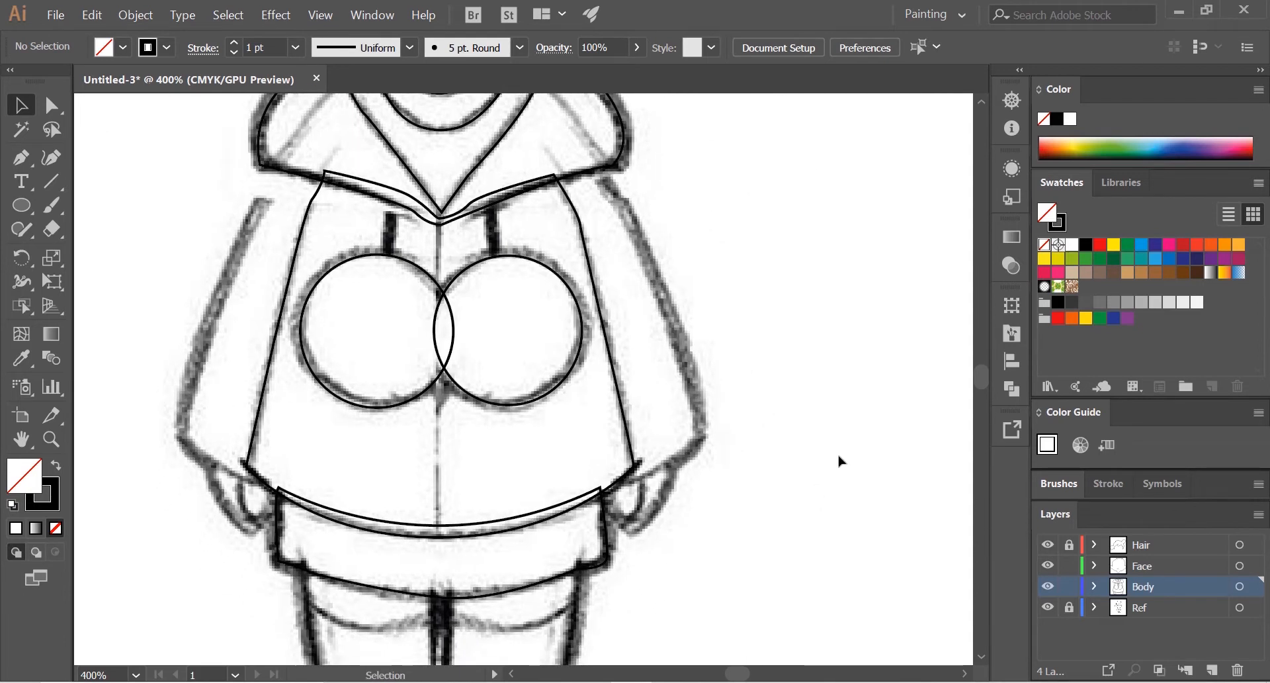
{"action": "left_click", "coordinate": [1159, 650]}
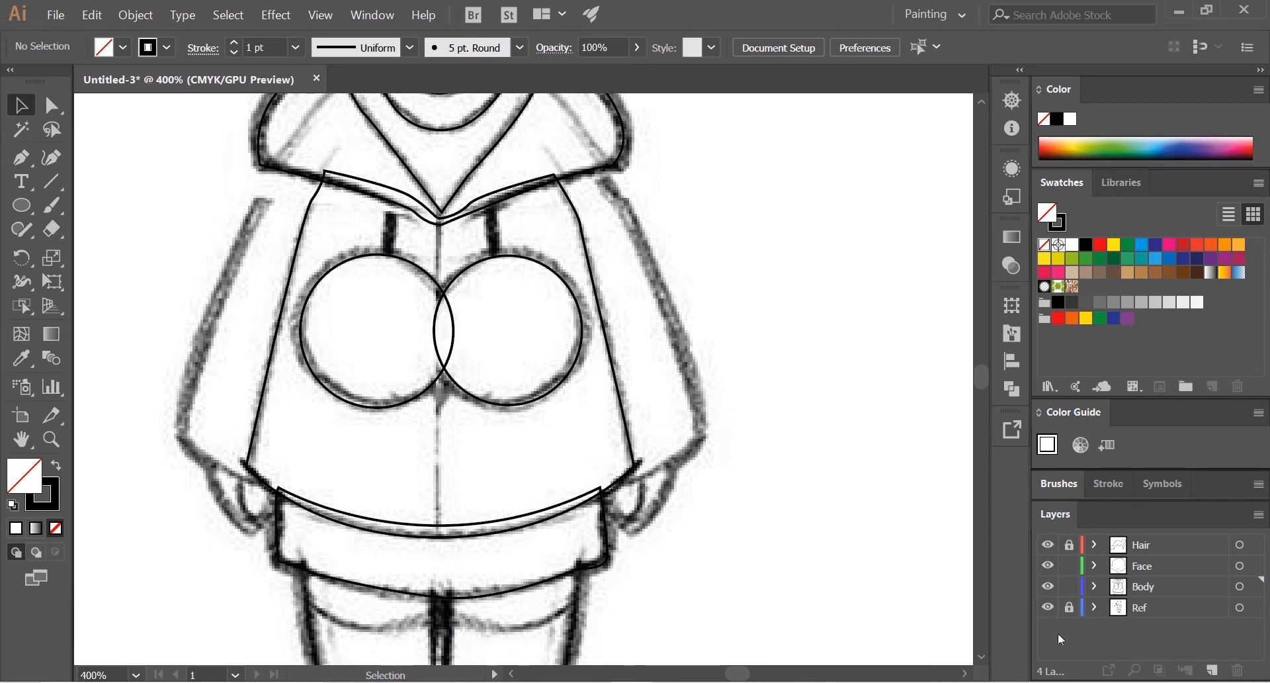
{"action": "left_click", "coordinate": [1212, 670]}
{"action": "double_click", "coordinate": [1151, 586]}
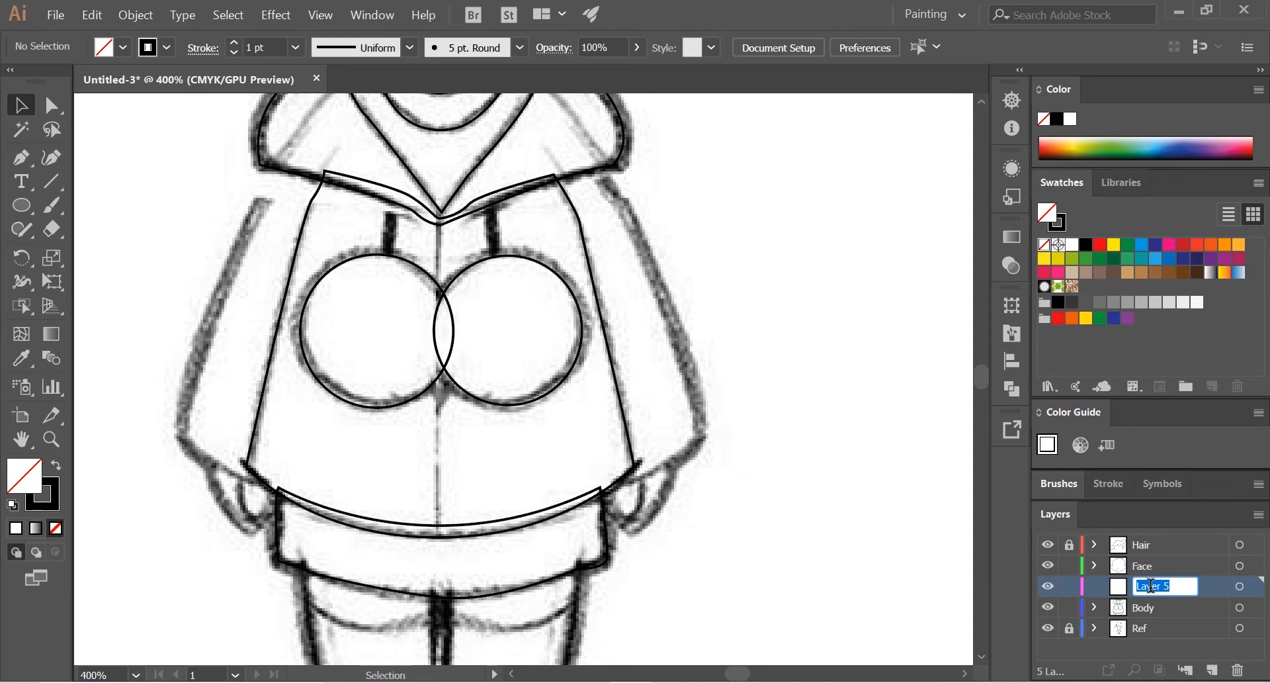
{"action": "type", "text": "Riog"}
{"action": "key", "text": "BackSpace"}
{"action": "key", "text": "BackSpace"}
{"action": "key", "text": "Return"}
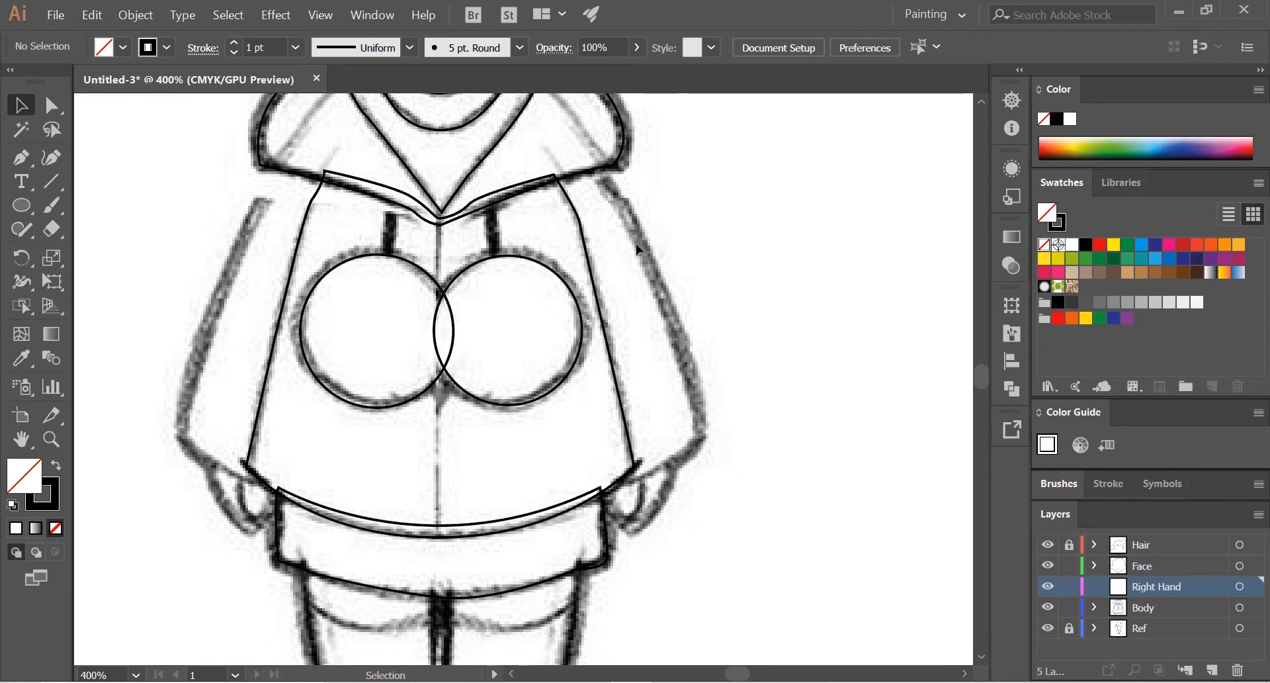
Step: Trace the outer edge of the right sleeve with the Pen tool, from the hood's lower edge down to the cuff corner
{"action": "scroll", "coordinate": [637, 242], "scroll_direction": "up", "scroll_amount": 1}
{"action": "left_click_drag", "start_coordinate": [633, 221], "coordinate": [619, 330]}
{"action": "scroll", "coordinate": [685, 312], "scroll_direction": "up", "scroll_amount": 1}
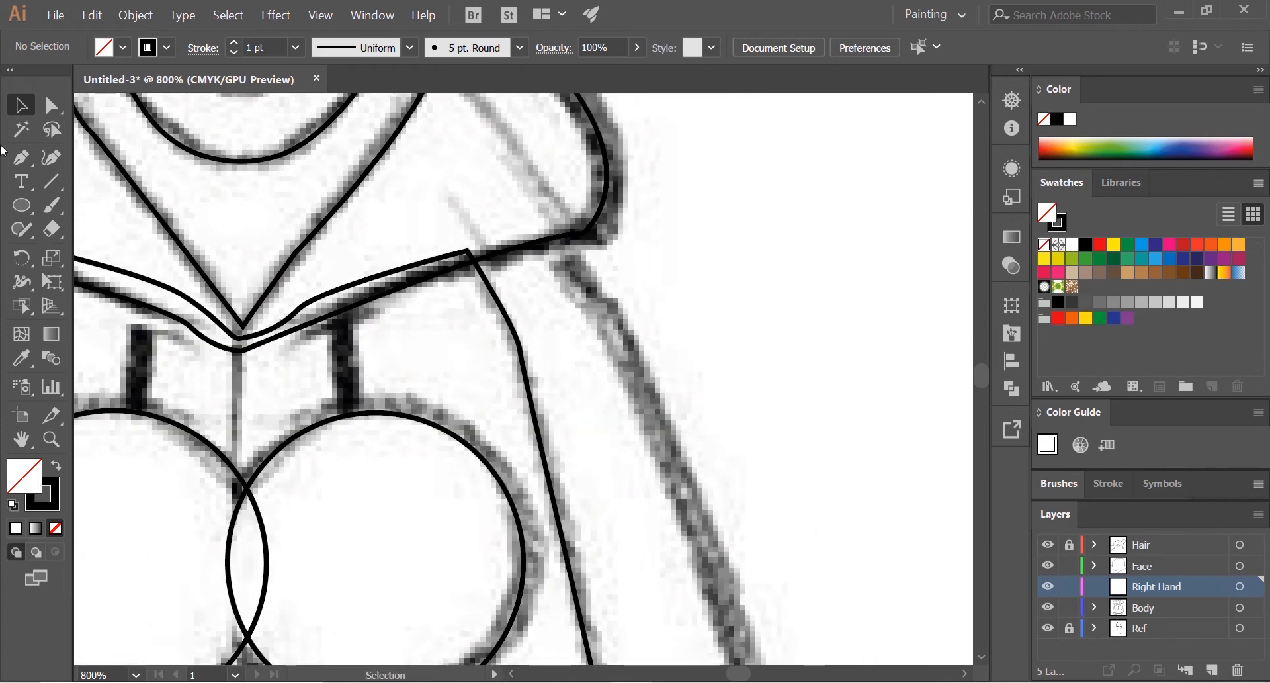
{"action": "left_click", "coordinate": [32, 157]}
{"action": "left_click_drag", "start_coordinate": [676, 330], "coordinate": [588, 194]}
{"action": "scroll", "coordinate": [641, 387], "scroll_direction": "down", "scroll_amount": 1}
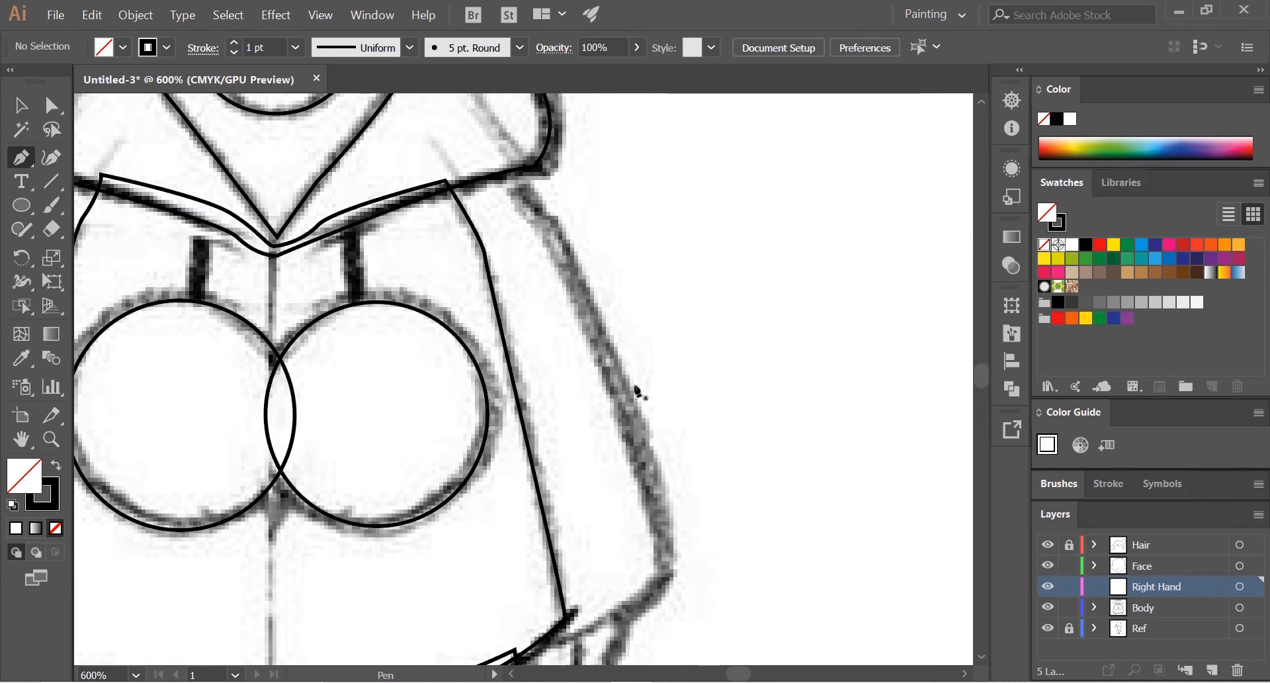
{"action": "scroll", "coordinate": [638, 391], "scroll_direction": "down", "scroll_amount": 1}
{"action": "left_click", "coordinate": [21, 206]}
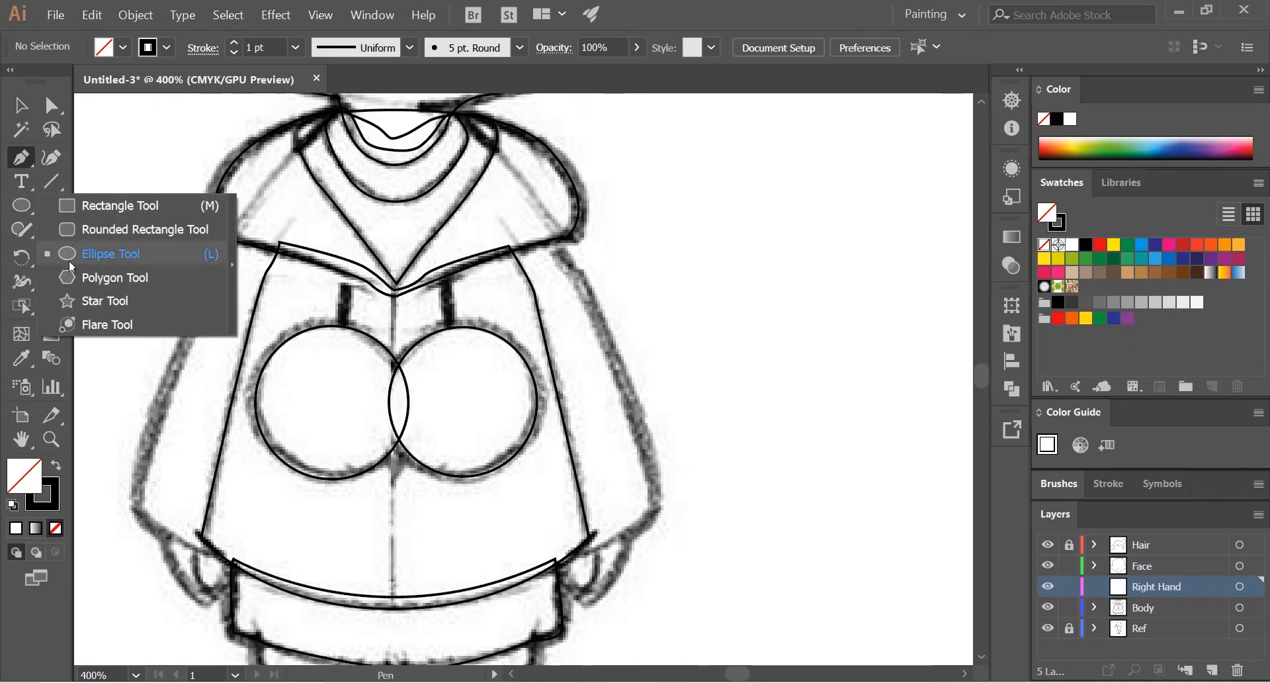
{"action": "left_click", "coordinate": [14, 161]}
{"action": "key", "text": "alt"}
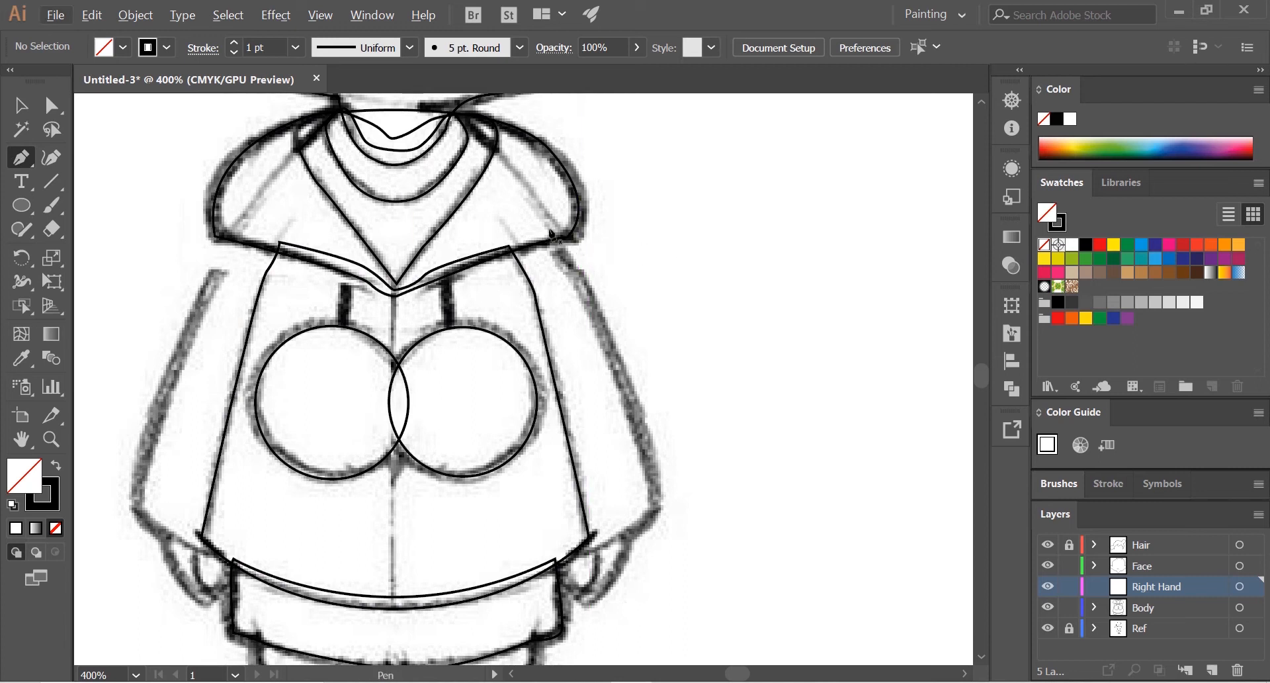
{"action": "left_click", "coordinate": [547, 229]}
{"action": "left_click", "coordinate": [601, 322]}
{"action": "left_click_drag", "start_coordinate": [600, 345], "coordinate": [515, 242]}
{"action": "key", "text": "space"}
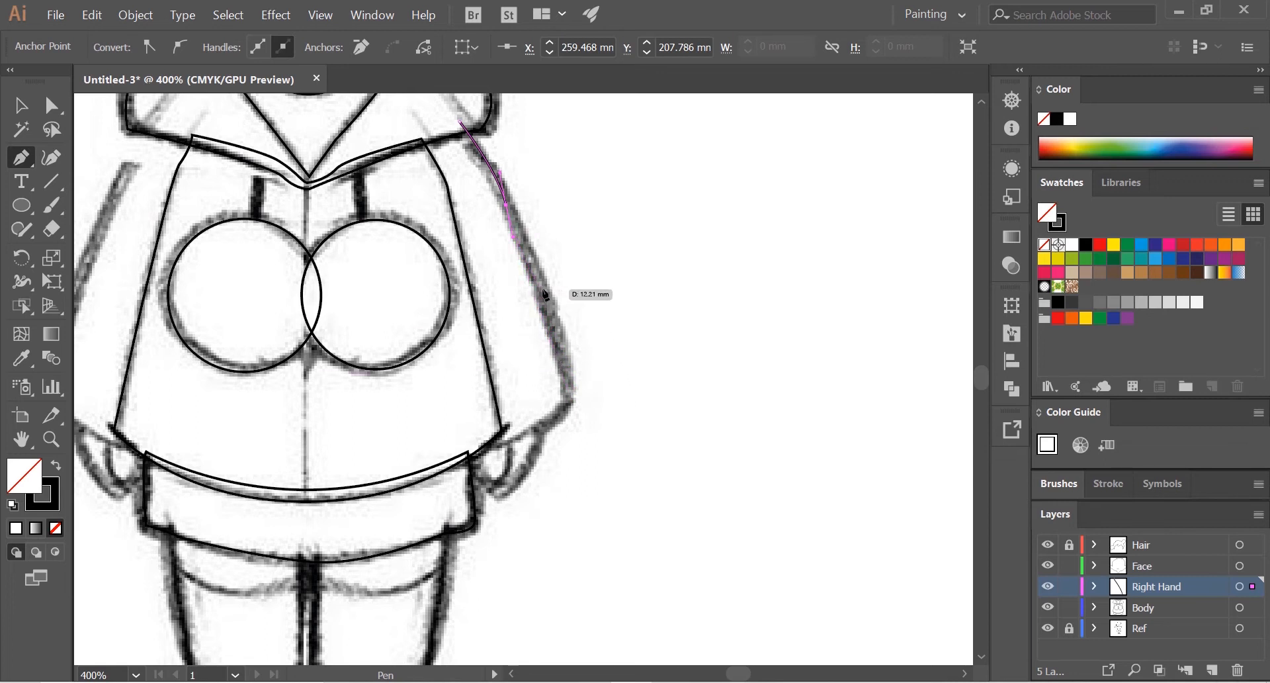
{"action": "key", "text": "space"}
{"action": "mouse_move", "coordinate": [588, 358]}
{"action": "left_mouse_down"}
{"action": "mouse_move", "coordinate": [606, 273]}
{"action": "mouse_move", "coordinate": [587, 340]}
{"action": "left_mouse_up"}
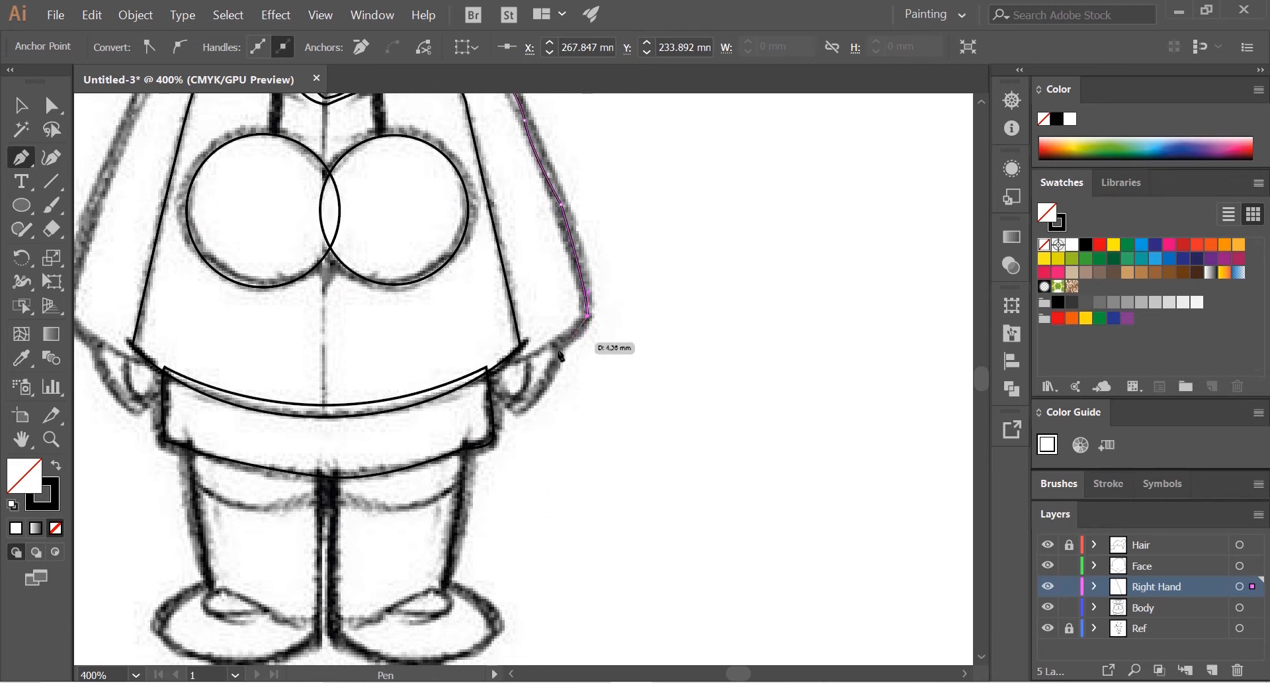
Step: Continue the sleeve path along the cuff and up the jacket's side, and close it under the hood
{"action": "left_click_drag", "start_coordinate": [521, 361], "coordinate": [541, 357]}
{"action": "scroll", "coordinate": [522, 320], "scroll_direction": "up", "scroll_amount": 3}
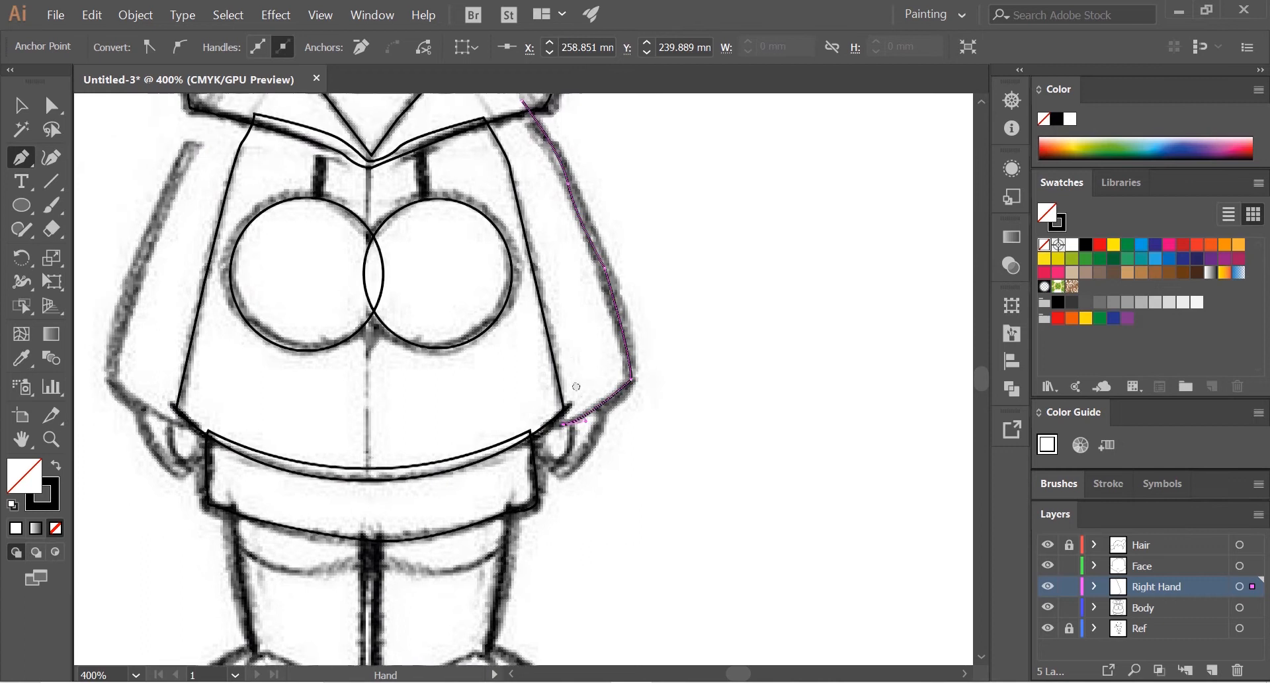
{"action": "left_click", "coordinate": [529, 235]}
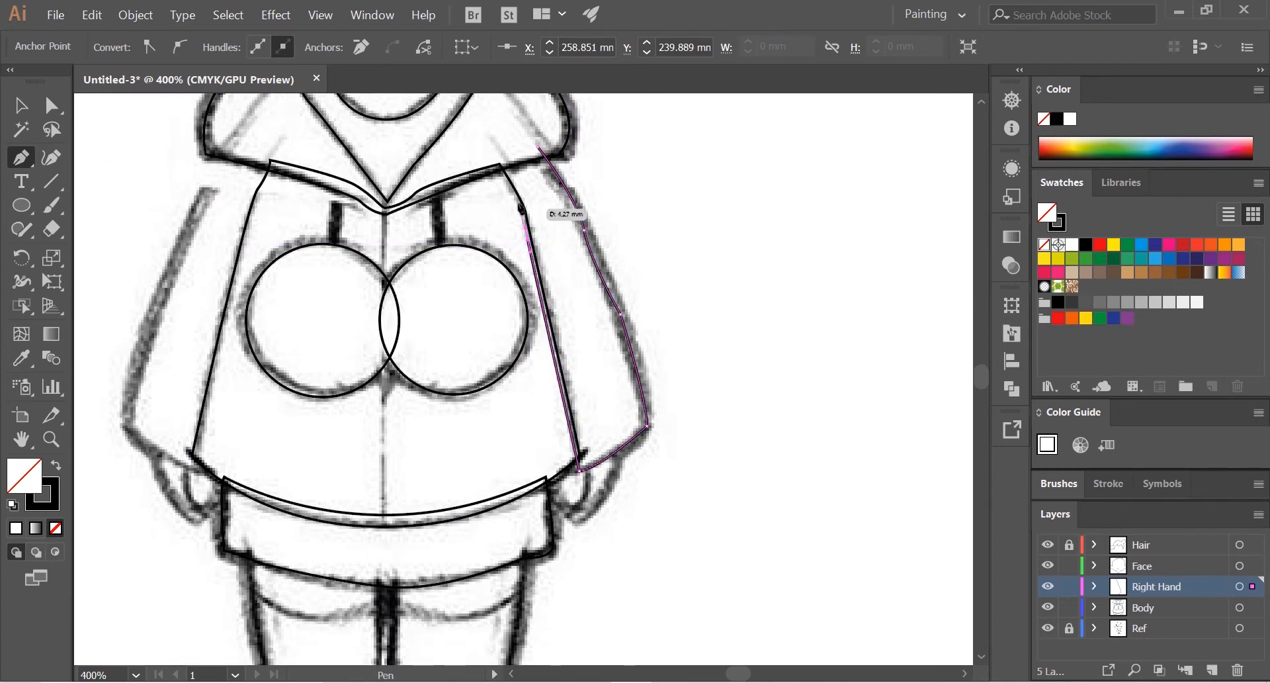
{"action": "left_click_drag", "start_coordinate": [494, 158], "coordinate": [499, 147]}
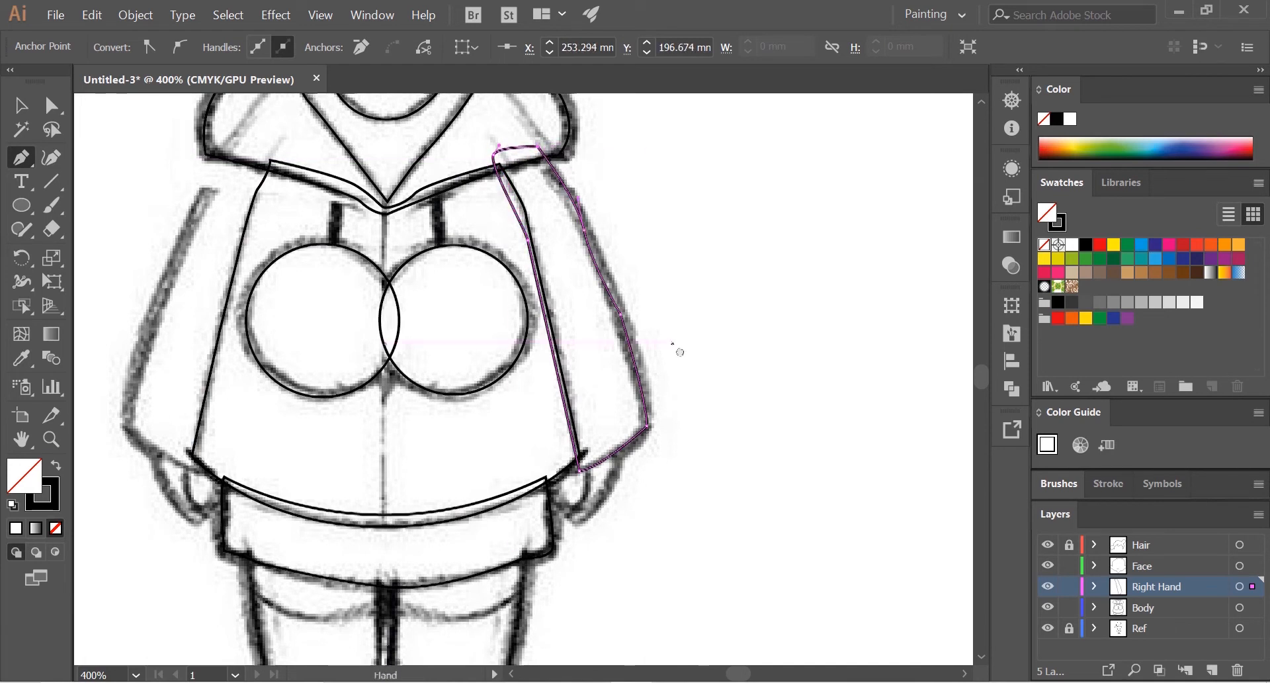
Step: Trace the hand below the right cuff as a closed path with a curved outer edge, rounded tip and inner edge
{"action": "scroll", "coordinate": [709, 361], "scroll_direction": "down", "scroll_amount": 3}
{"action": "scroll", "coordinate": [652, 395], "scroll_direction": "up", "scroll_amount": 2, "text": "alt"}
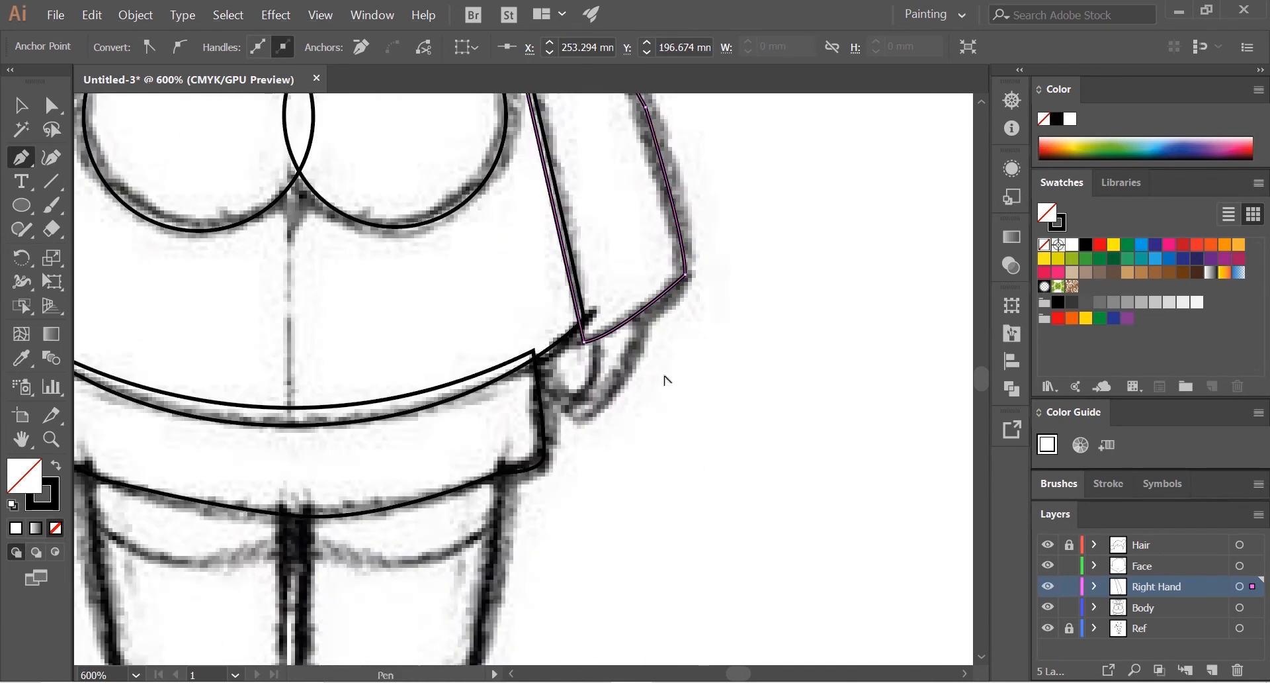
{"action": "scroll", "coordinate": [645, 342], "scroll_direction": "up", "scroll_amount": 1, "text": "alt"}
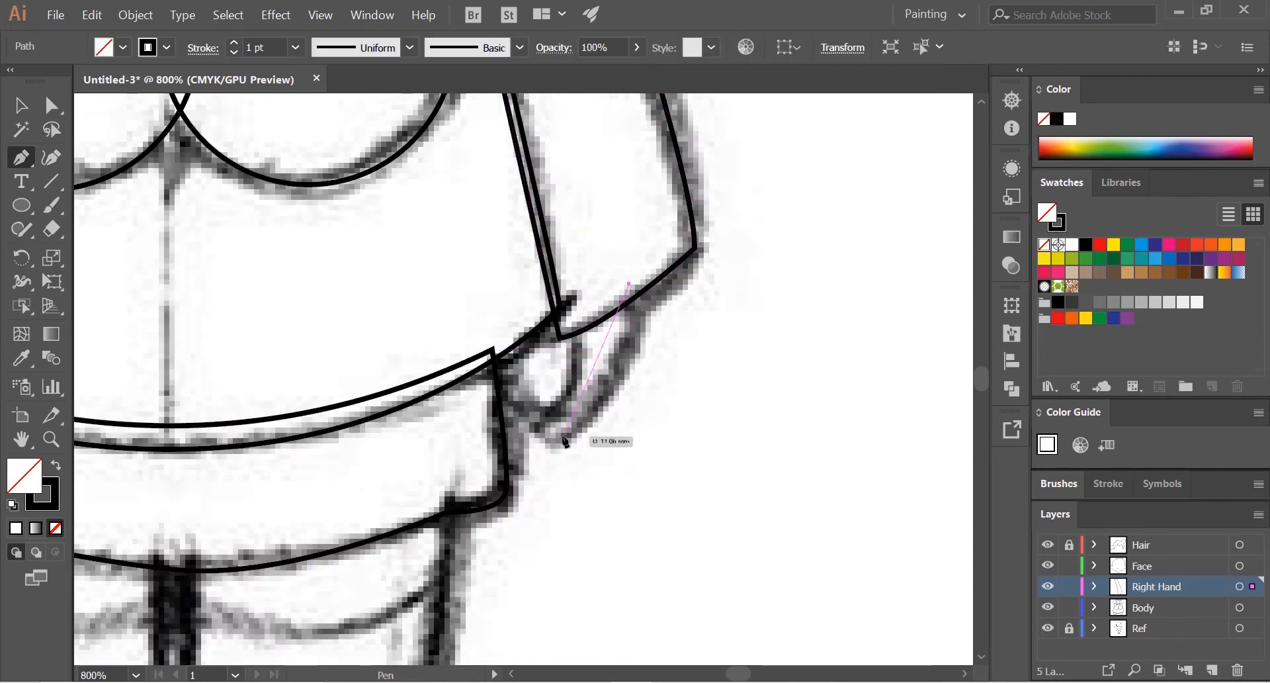
{"action": "left_click_drag", "start_coordinate": [467, 496], "coordinate": [560, 436]}
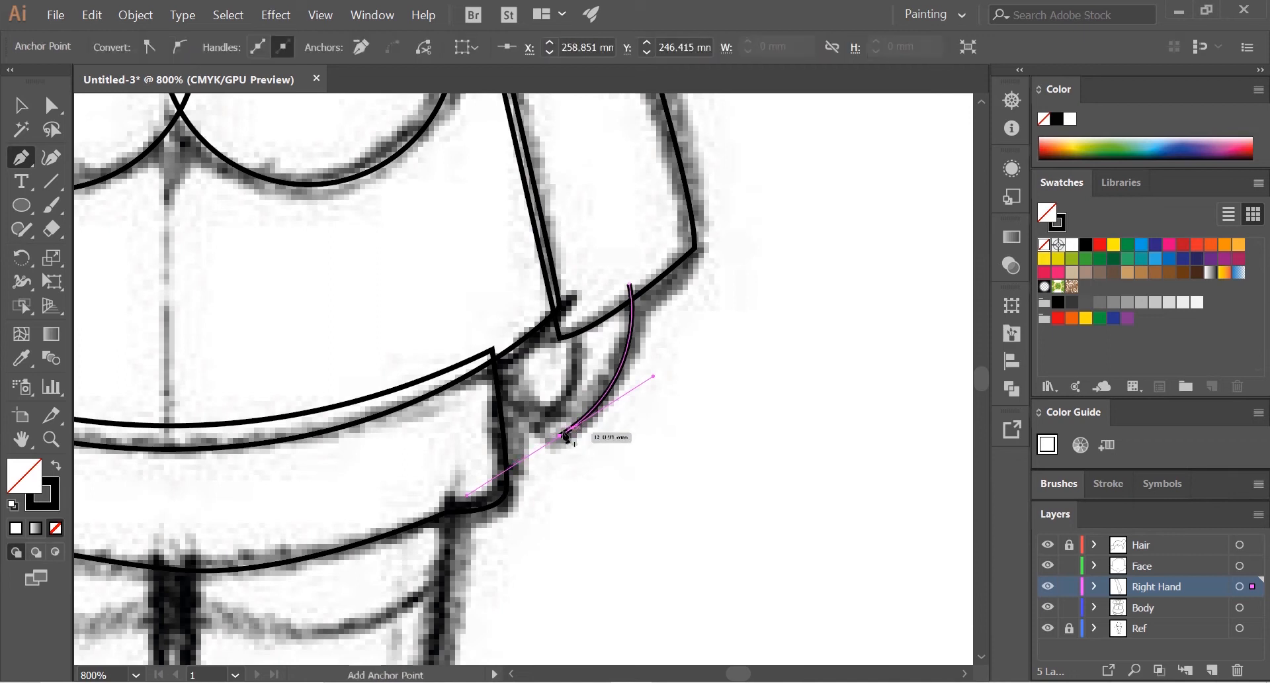
{"action": "left_click", "coordinate": [549, 405]}
{"action": "left_click_drag", "start_coordinate": [556, 373], "coordinate": [558, 368]}
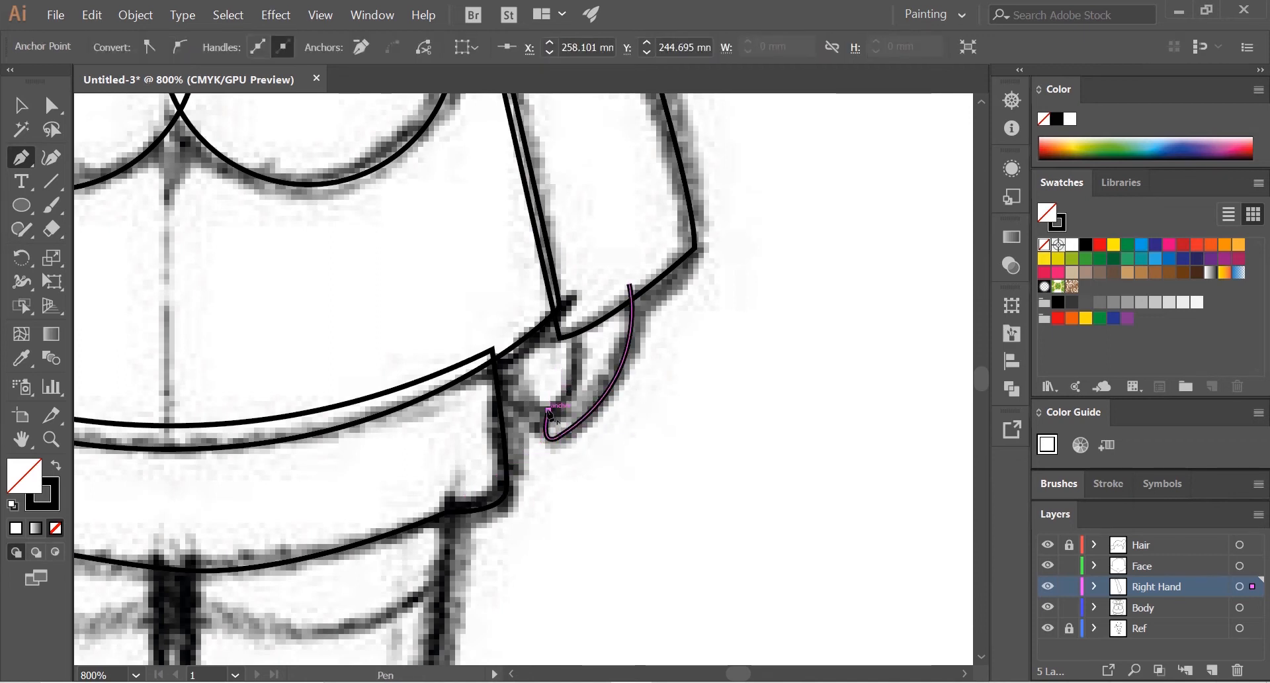
{"action": "left_click", "coordinate": [581, 291]}
{"action": "left_click_drag", "start_coordinate": [581, 250], "coordinate": [579, 240]}
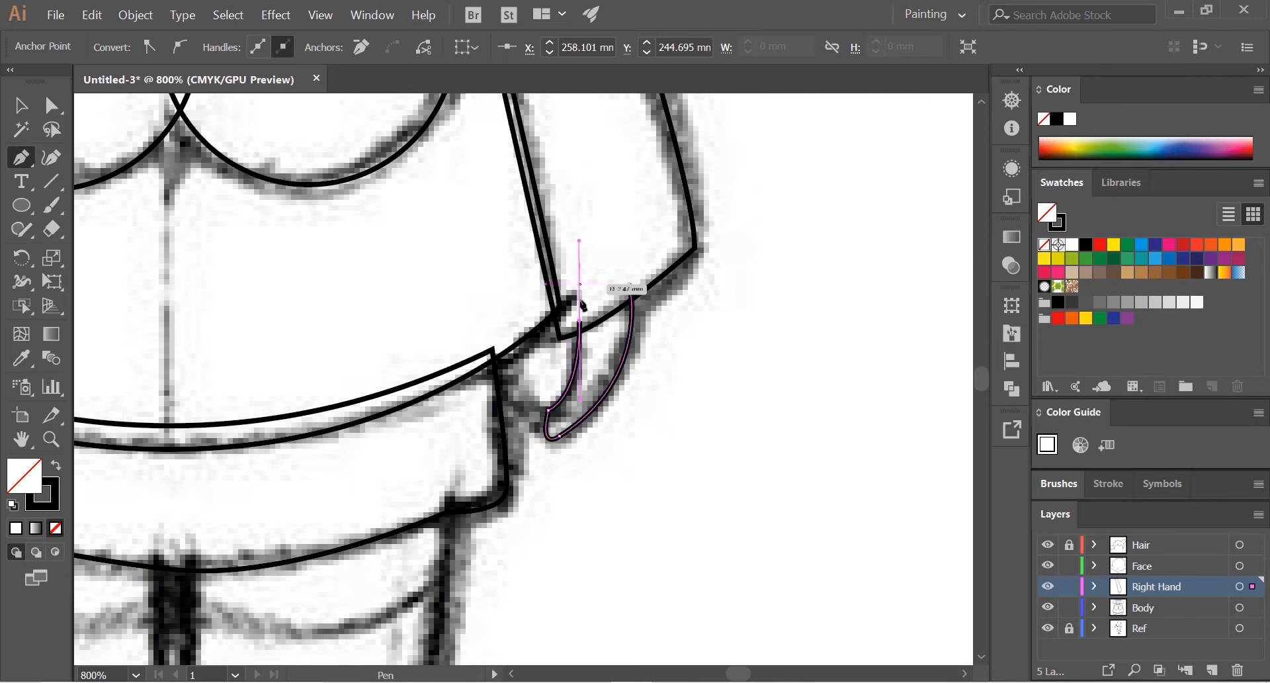
{"action": "left_click", "coordinate": [631, 286]}
{"action": "scroll", "coordinate": [712, 331], "scroll_direction": "down", "scroll_amount": 1}
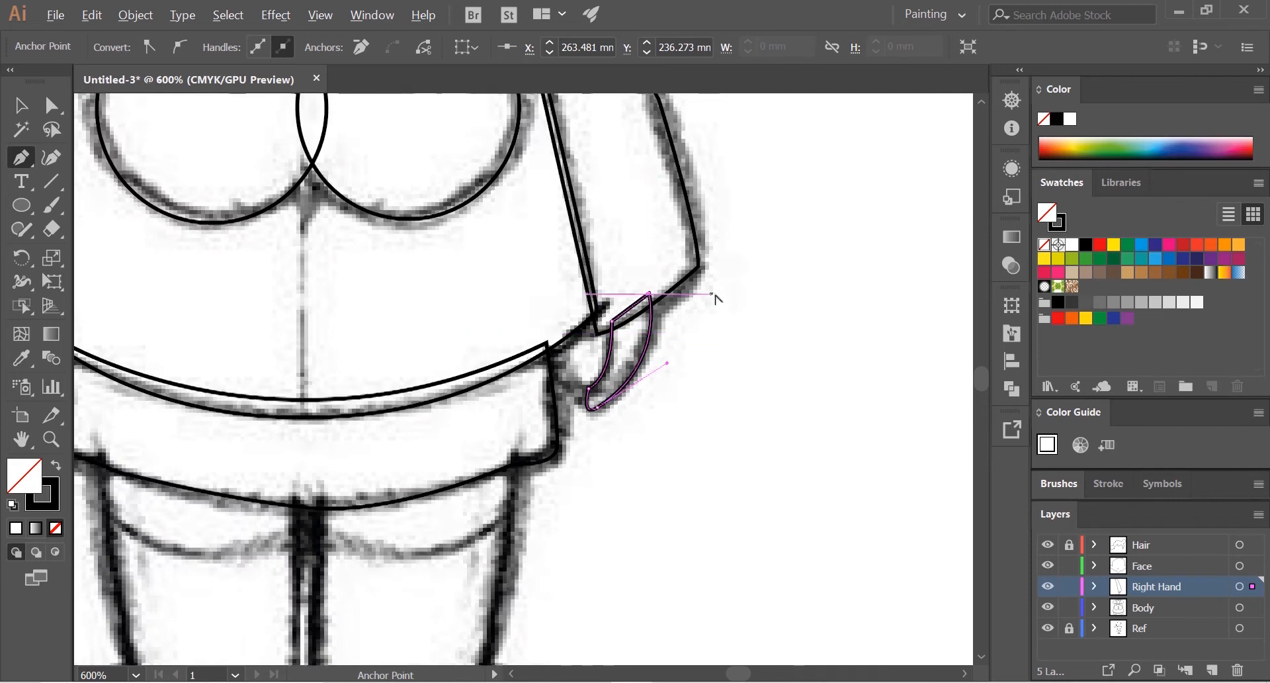
{"action": "scroll", "coordinate": [712, 336], "scroll_direction": "down", "scroll_amount": 2}
{"action": "scroll", "coordinate": [734, 338], "scroll_direction": "up", "scroll_amount": 2}
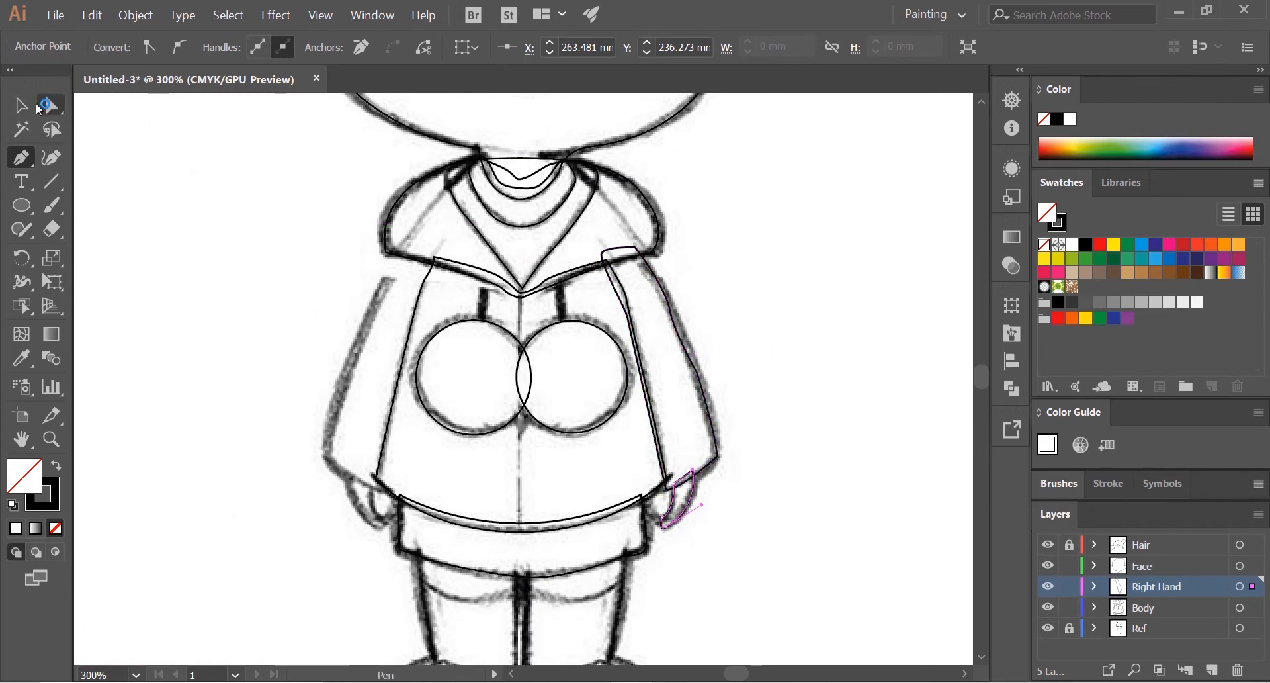
Step: Lock the Face and Body layers
{"action": "left_click", "coordinate": [20, 105]}
{"action": "left_click", "coordinate": [1096, 586]}
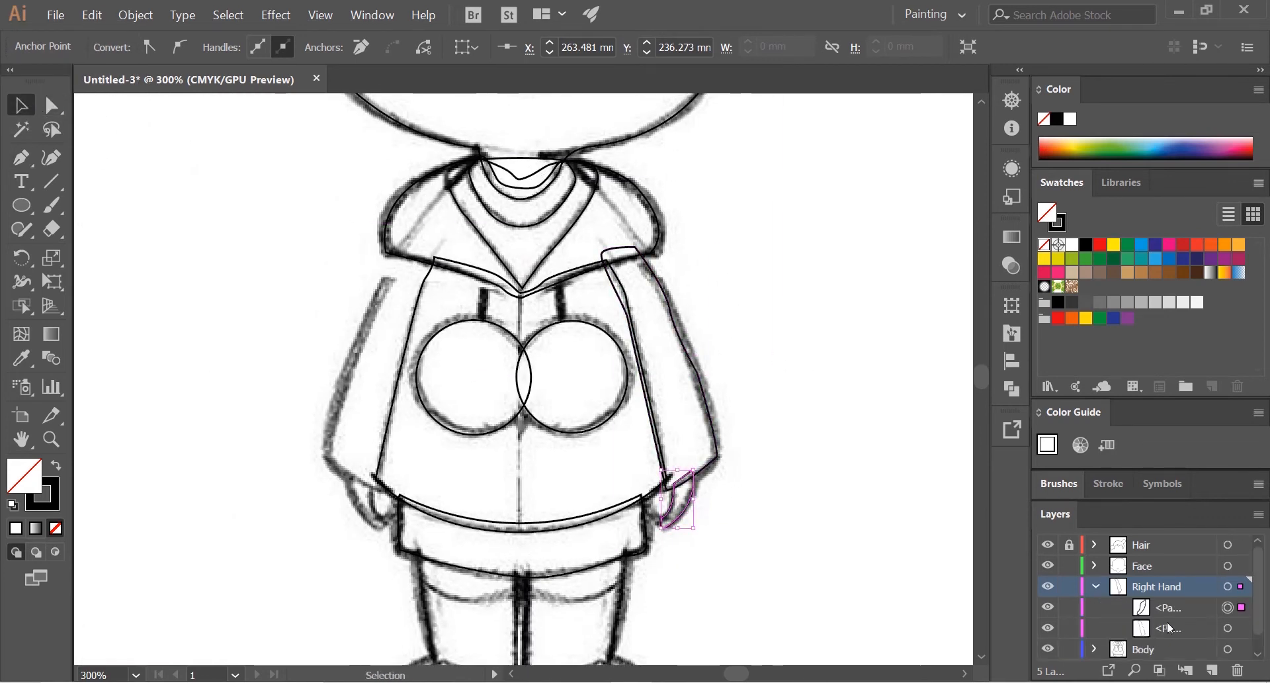
{"action": "left_click", "coordinate": [1096, 566]}
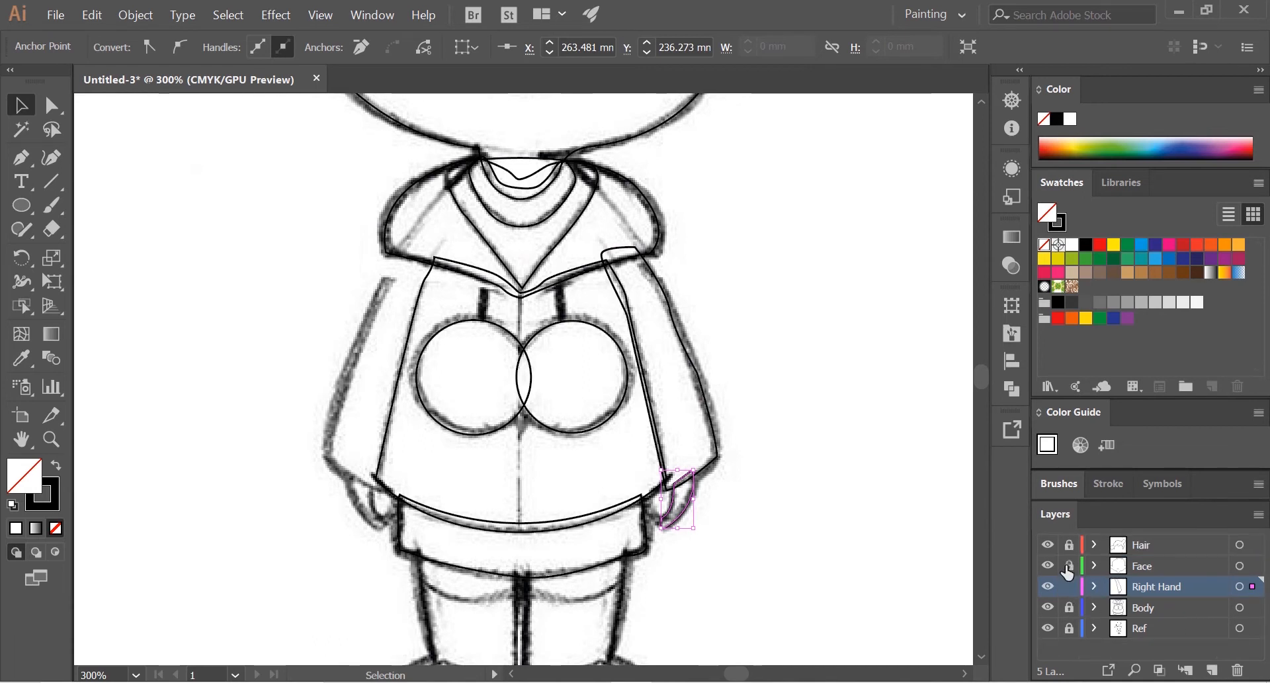
{"action": "left_click", "coordinate": [1095, 586]}
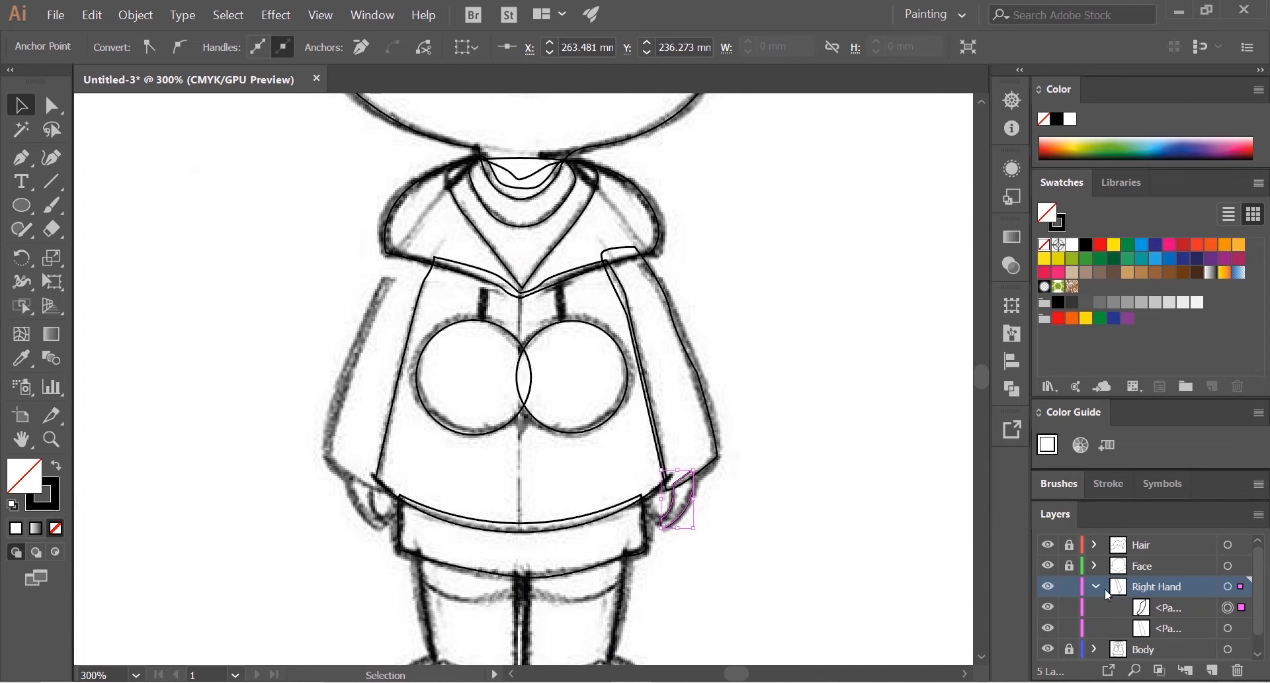
{"action": "left_click", "coordinate": [1104, 588]}
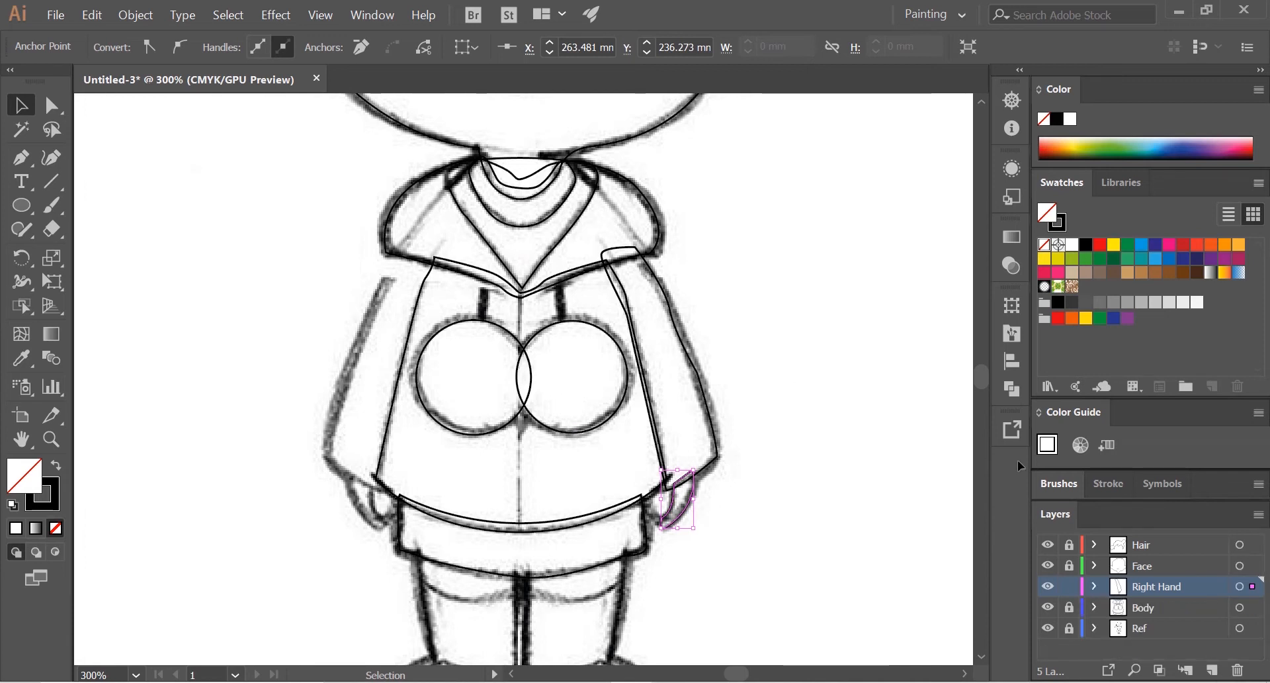
Step: Try to carry the right sleeve and hand paths over to the opposite side of the figure, undo it, and deselect them
{"action": "left_click_drag", "start_coordinate": [595, 440], "coordinate": [685, 422]}
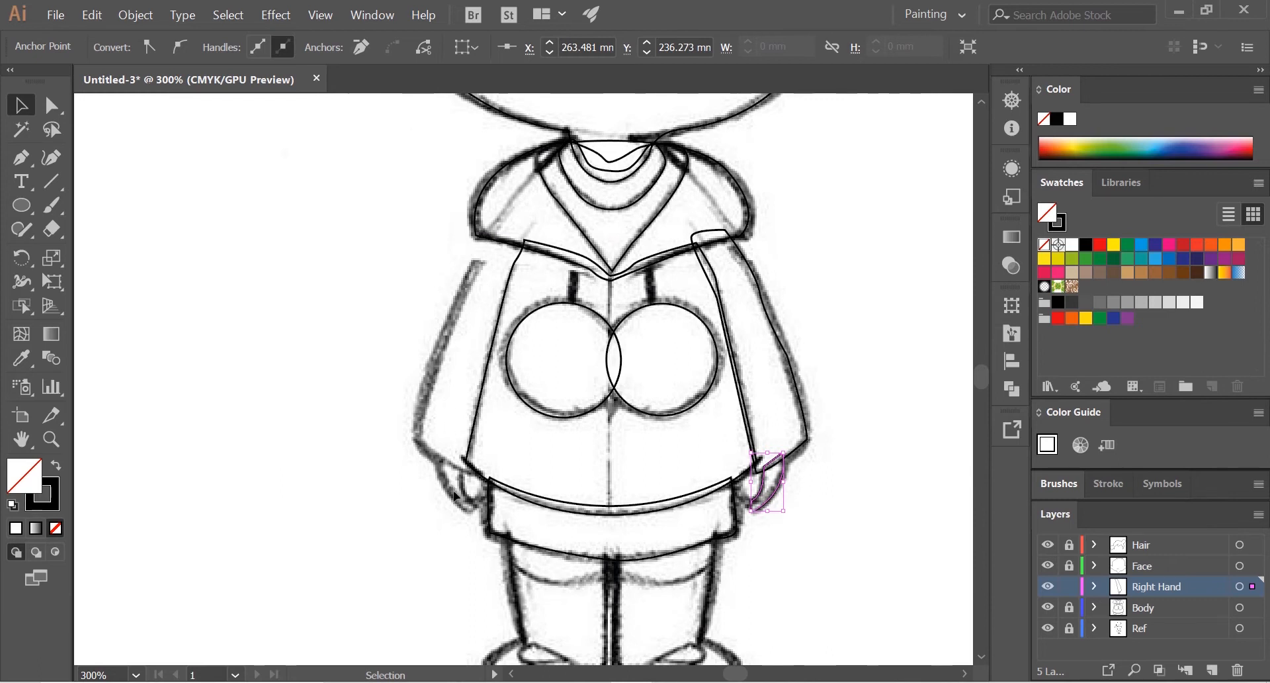
{"action": "left_click", "coordinate": [801, 448], "text": "shift"}
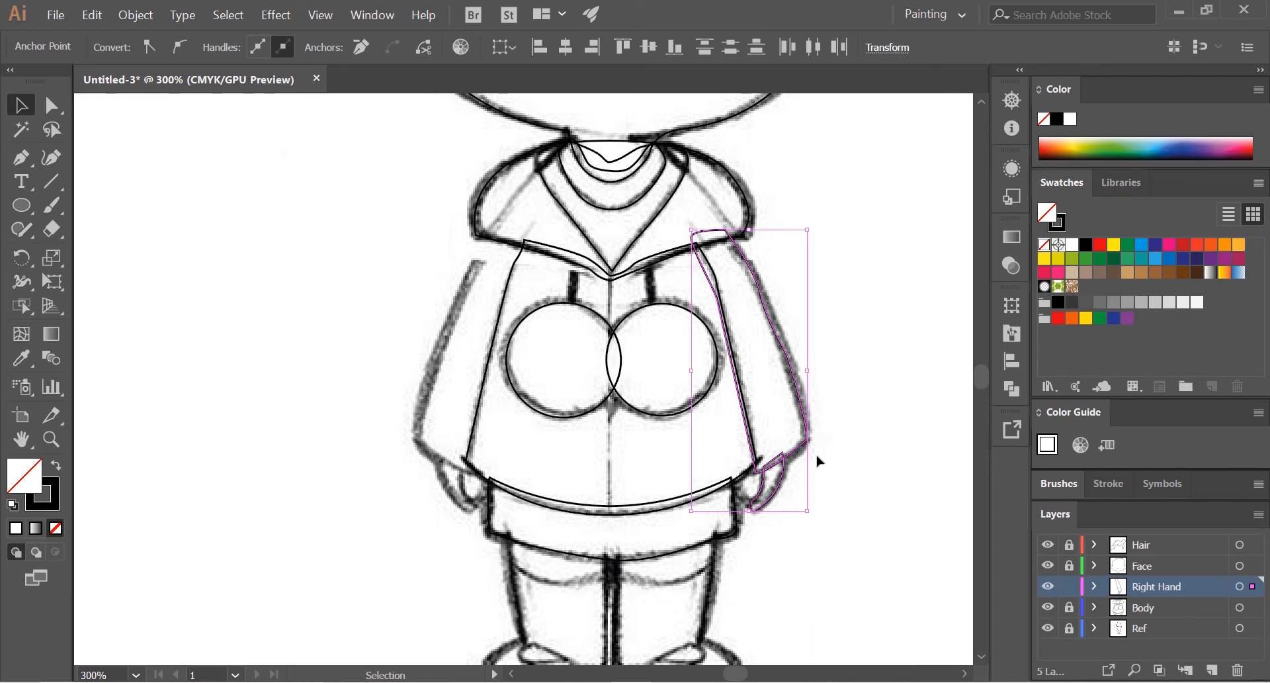
{"action": "left_click_drag", "start_coordinate": [797, 456], "coordinate": [383, 453]}
{"action": "key", "text": "ctrl+z"}
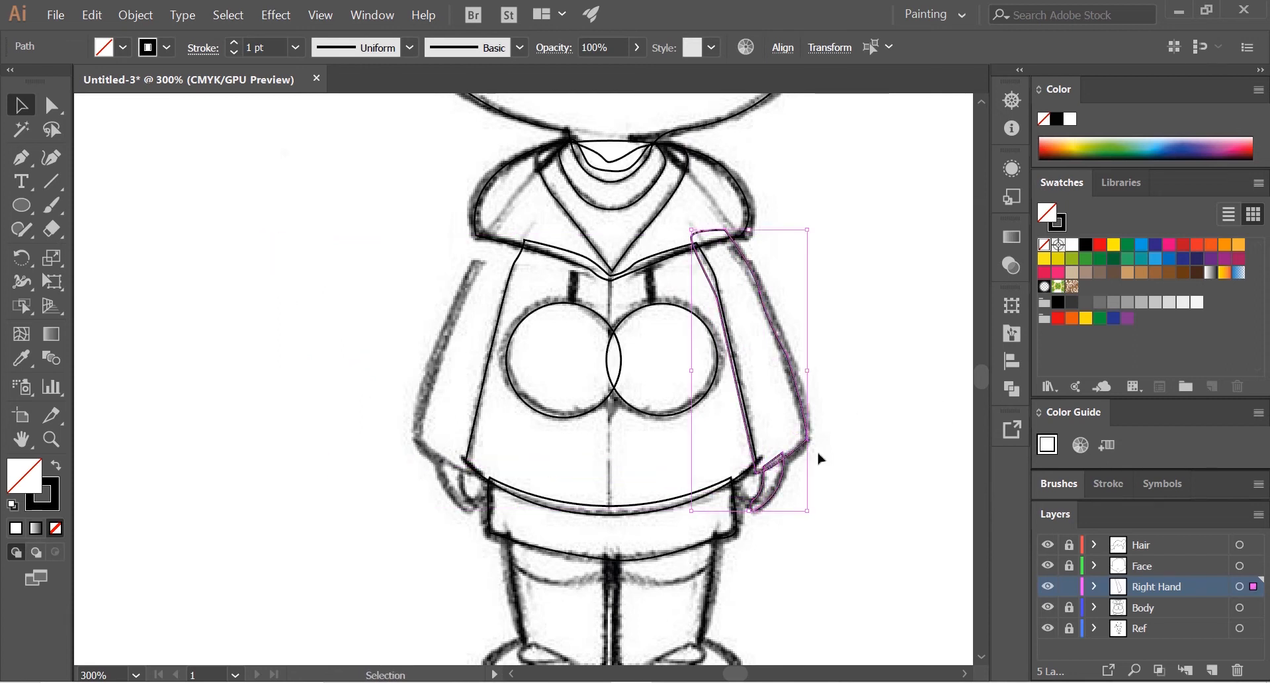
{"action": "left_click", "coordinate": [133, 323]}
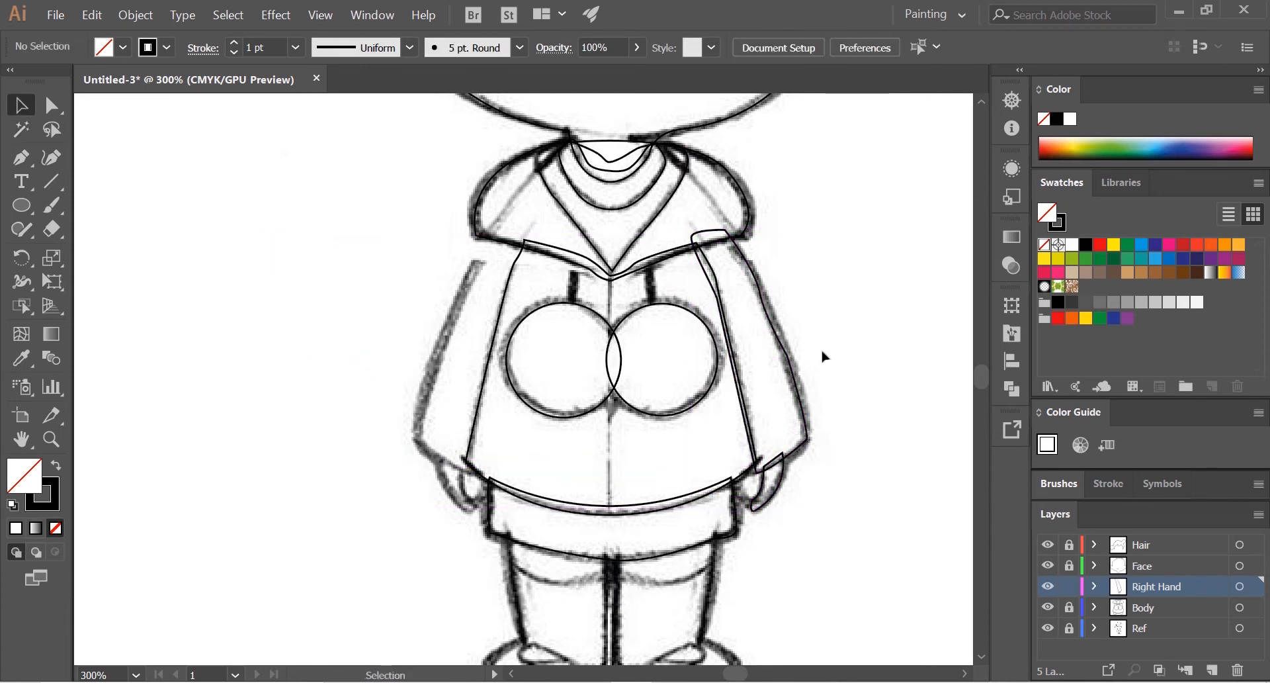
Step: Paste a copy of the right sleeve and hand, place it mirrored beside the figure, and delete that copy
{"action": "left_click", "coordinate": [805, 401]}
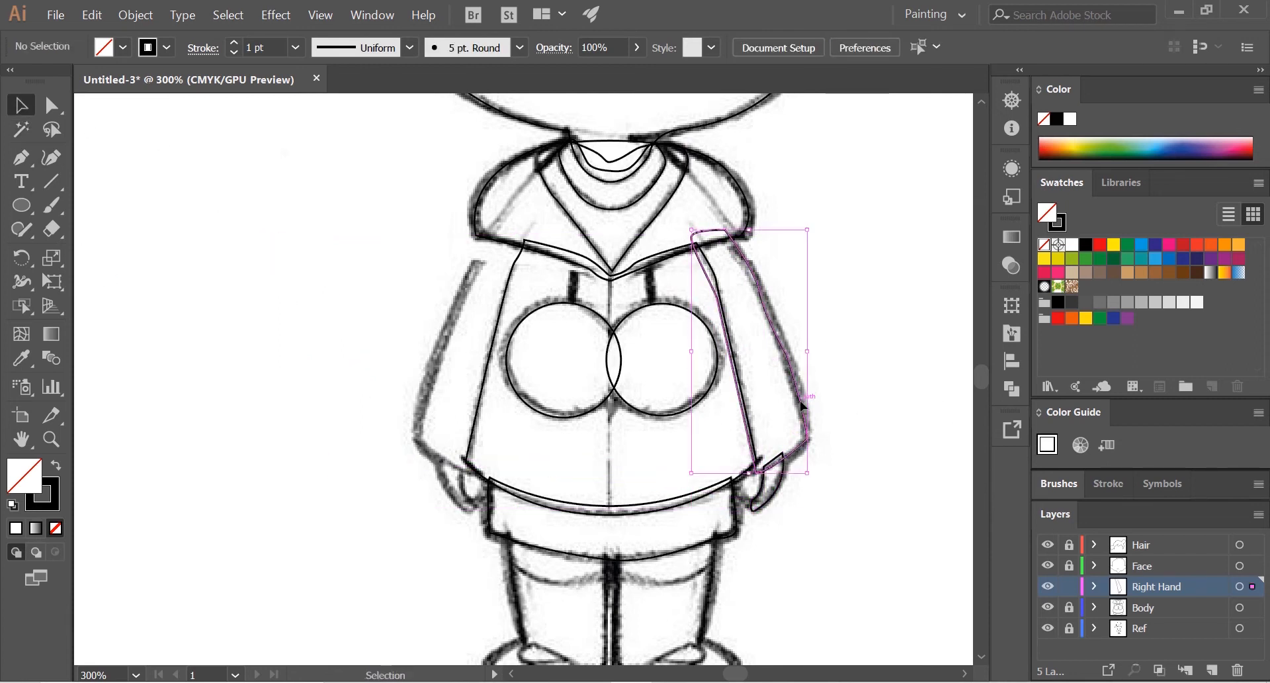
{"action": "left_click", "coordinate": [784, 489], "text": "shift"}
{"action": "key", "text": "ctrl+v"}
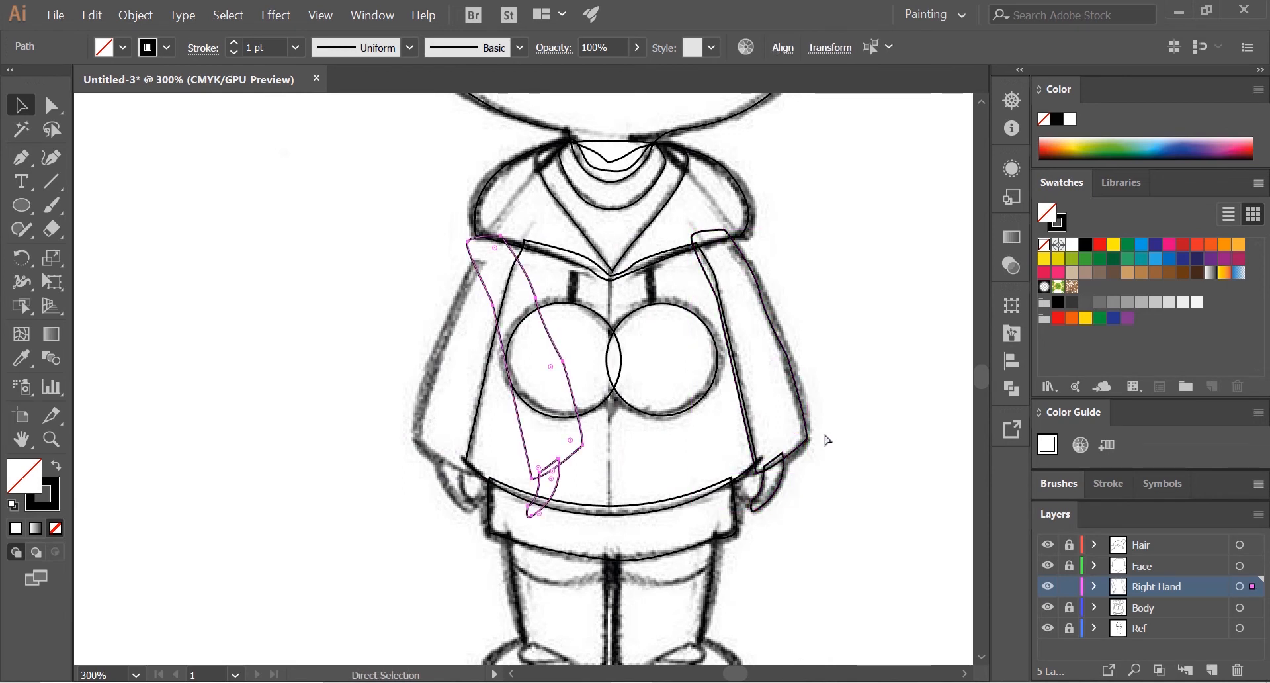
{"action": "mouse_move", "coordinate": [578, 423]}
{"action": "left_mouse_down"}
{"action": "mouse_move", "coordinate": [488, 419]}
{"action": "mouse_move", "coordinate": [485, 408]}
{"action": "mouse_move", "coordinate": [614, 456]}
{"action": "mouse_move", "coordinate": [510, 403]}
{"action": "mouse_move", "coordinate": [505, 374]}
{"action": "mouse_move", "coordinate": [218, 370]}
{"action": "left_mouse_up"}
{"action": "left_click_drag", "start_coordinate": [739, 398], "coordinate": [251, 390]}
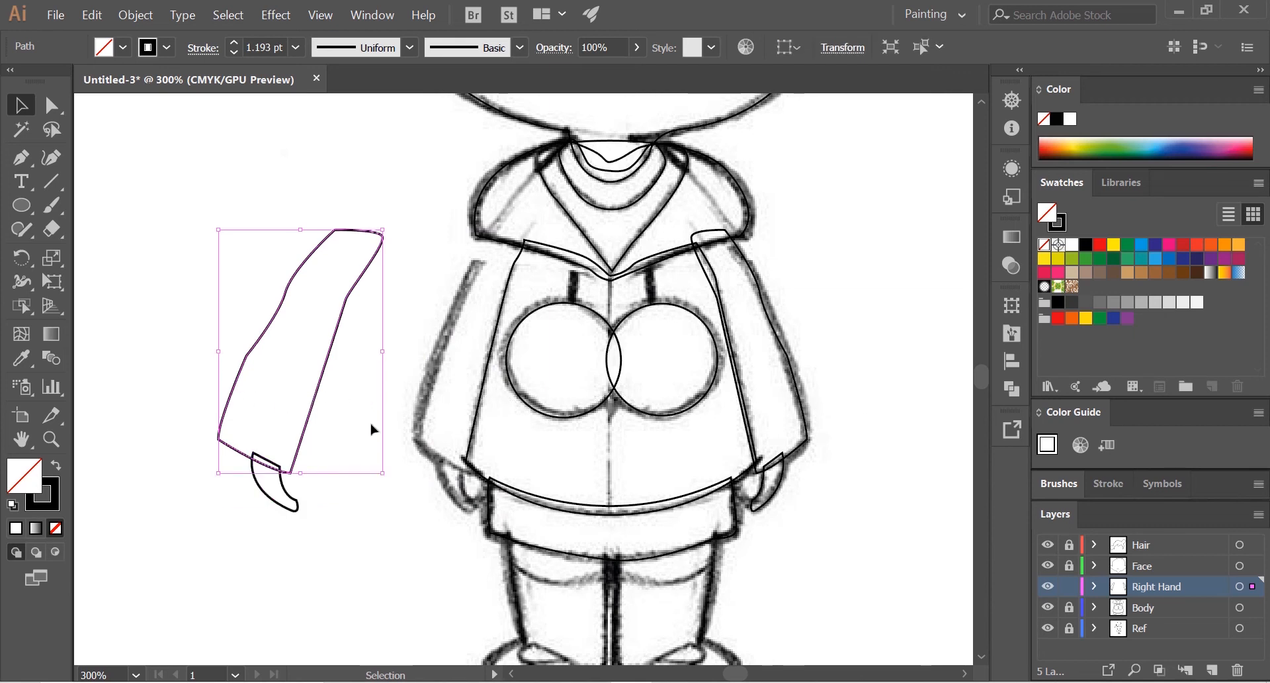
{"action": "left_click_drag", "start_coordinate": [362, 522], "coordinate": [239, 371]}
{"action": "key", "text": "Delete"}
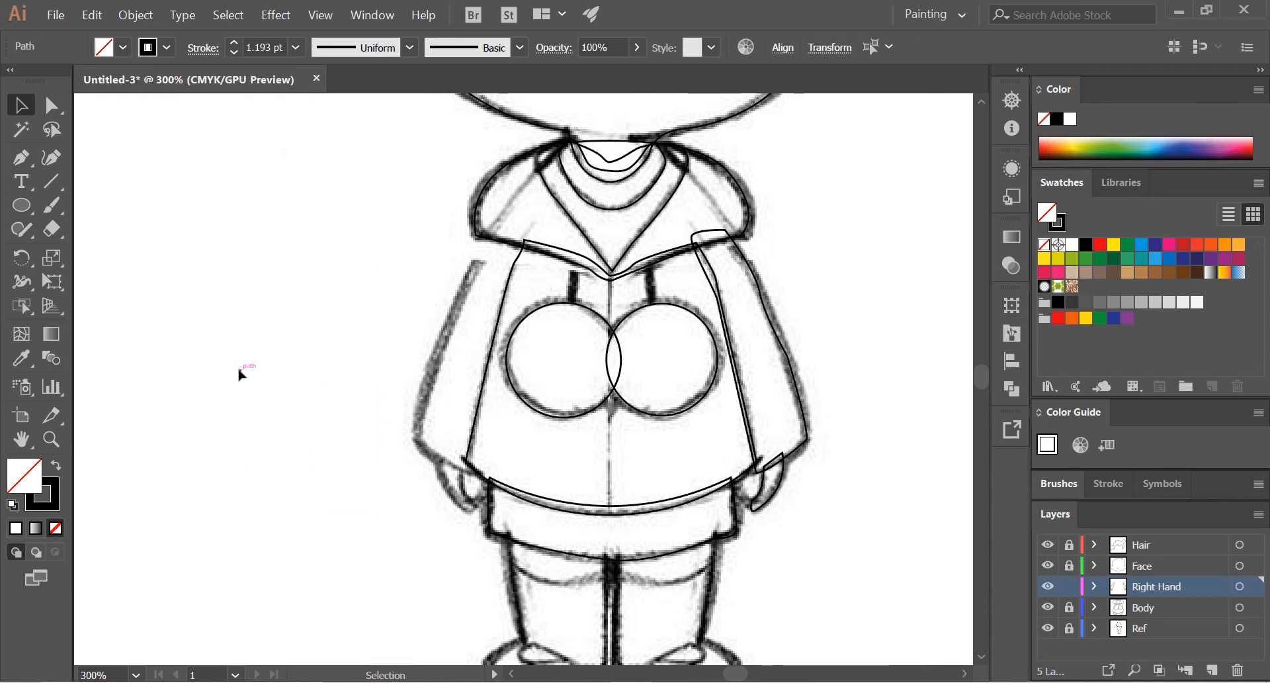
Step: Try to reflect the original right sleeve and hand paths across the vertical axis, comparing with the horizontal axis in the preview
{"action": "left_click", "coordinate": [801, 404]}
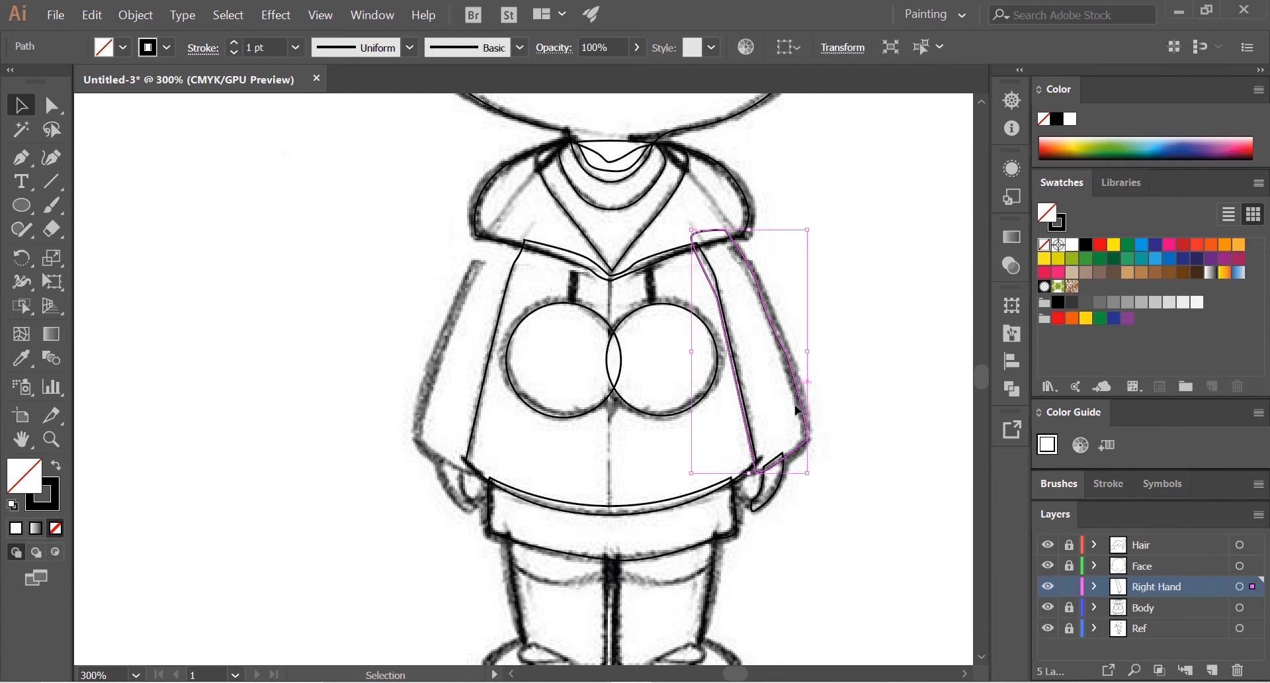
{"action": "right_click", "coordinate": [778, 501]}
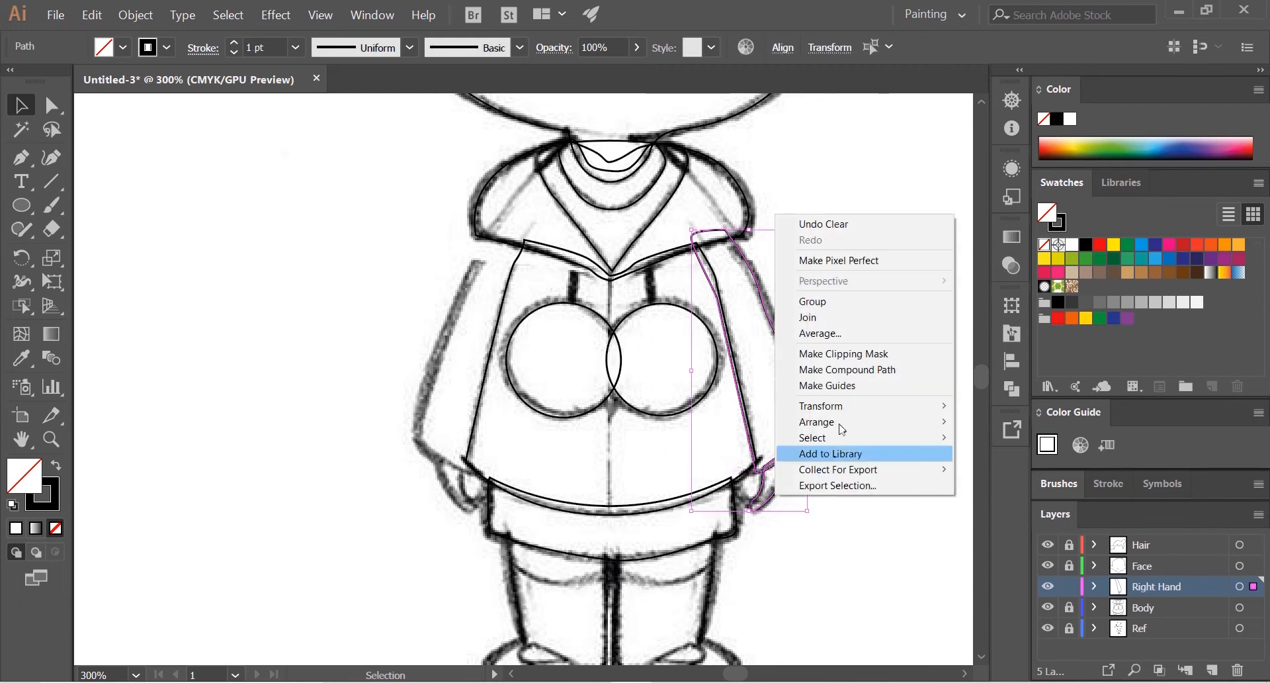
{"action": "mouse_move", "coordinate": [848, 407]}
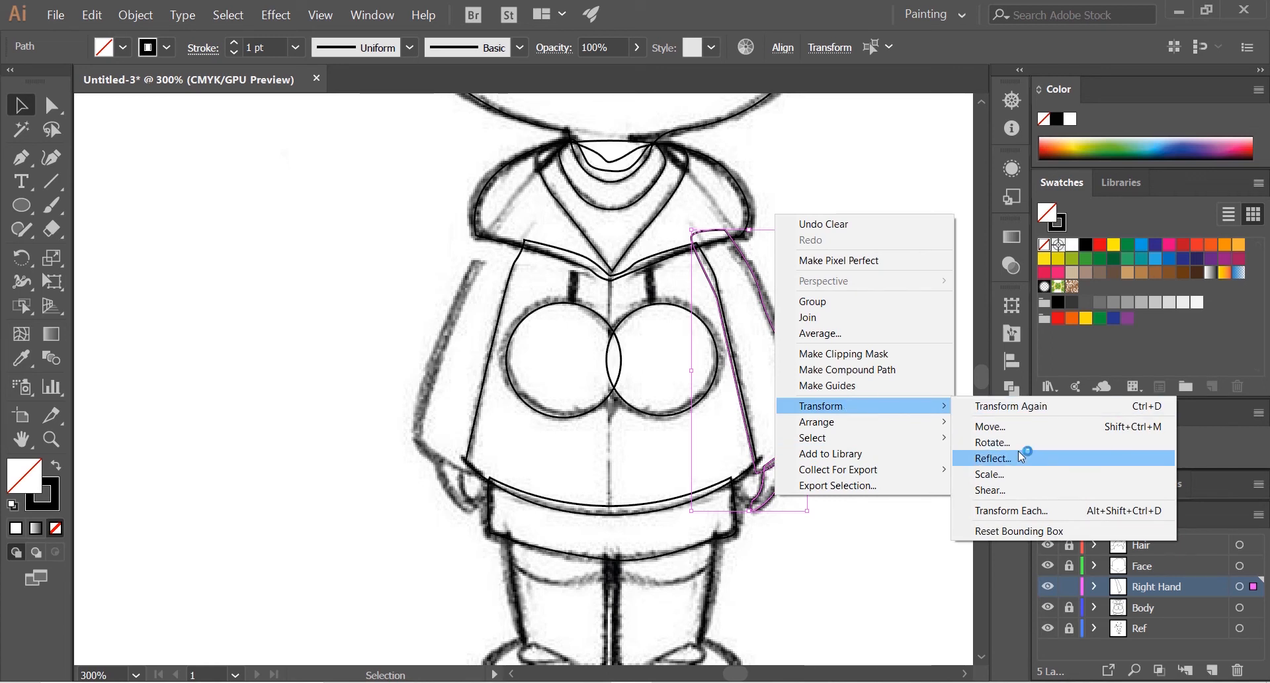
{"action": "left_click", "coordinate": [1022, 457]}
{"action": "left_click_drag", "start_coordinate": [956, 410], "coordinate": [947, 308]}
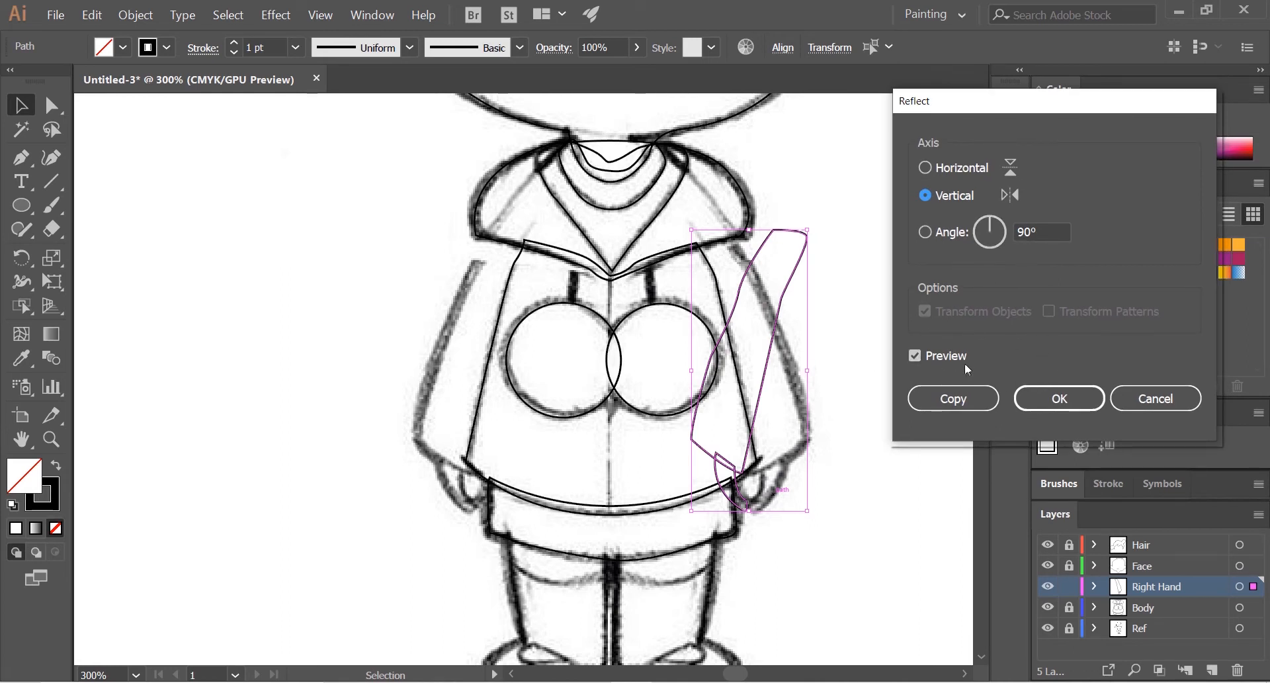
{"action": "left_click_drag", "start_coordinate": [1005, 100], "coordinate": [286, 258]}
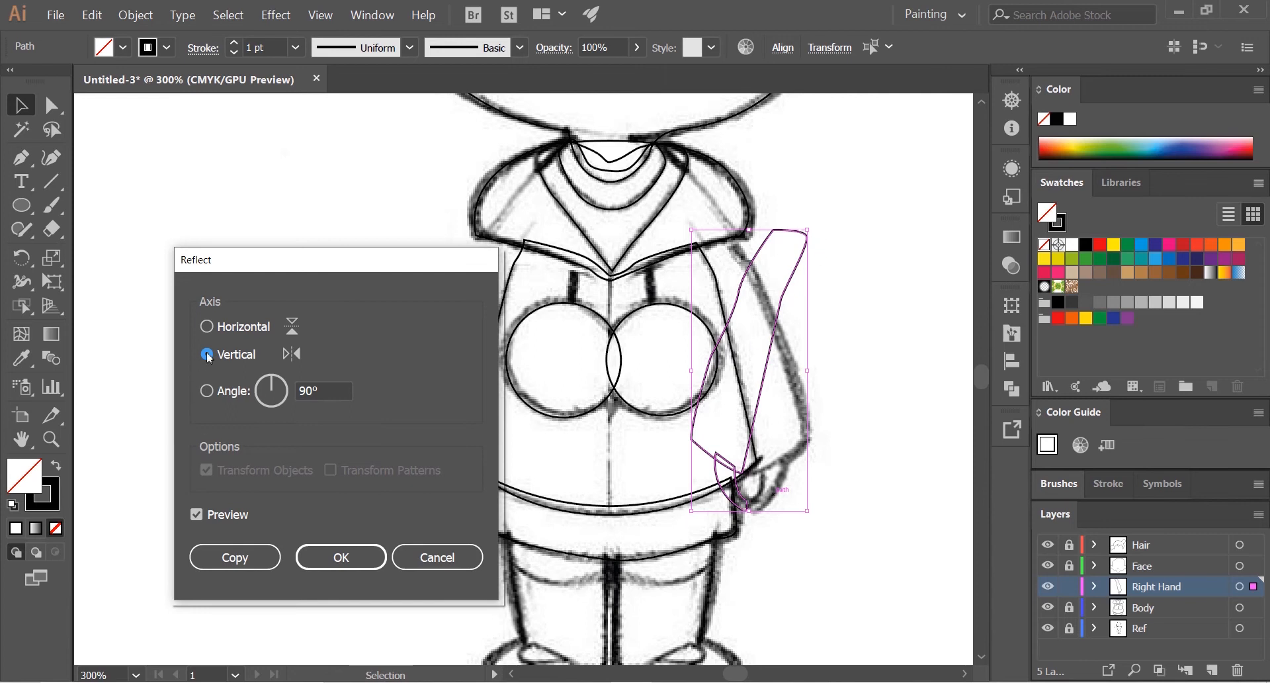
{"action": "left_click", "coordinate": [207, 326]}
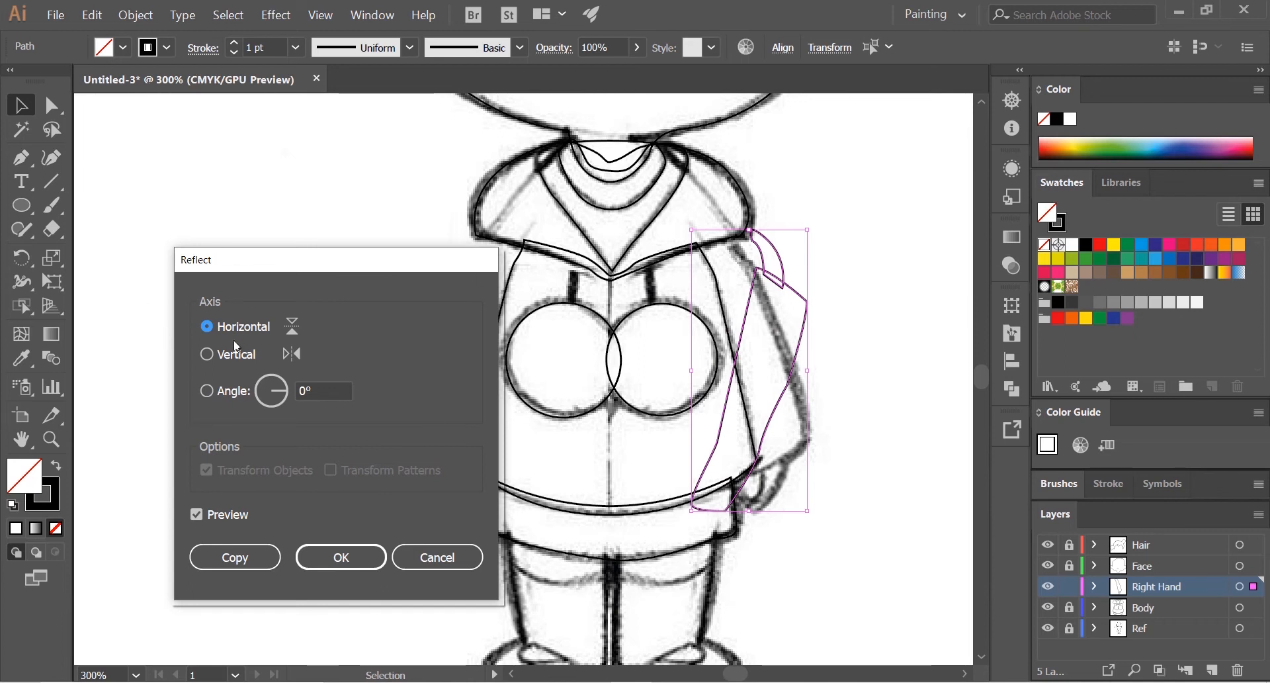
{"action": "left_click", "coordinate": [206, 355]}
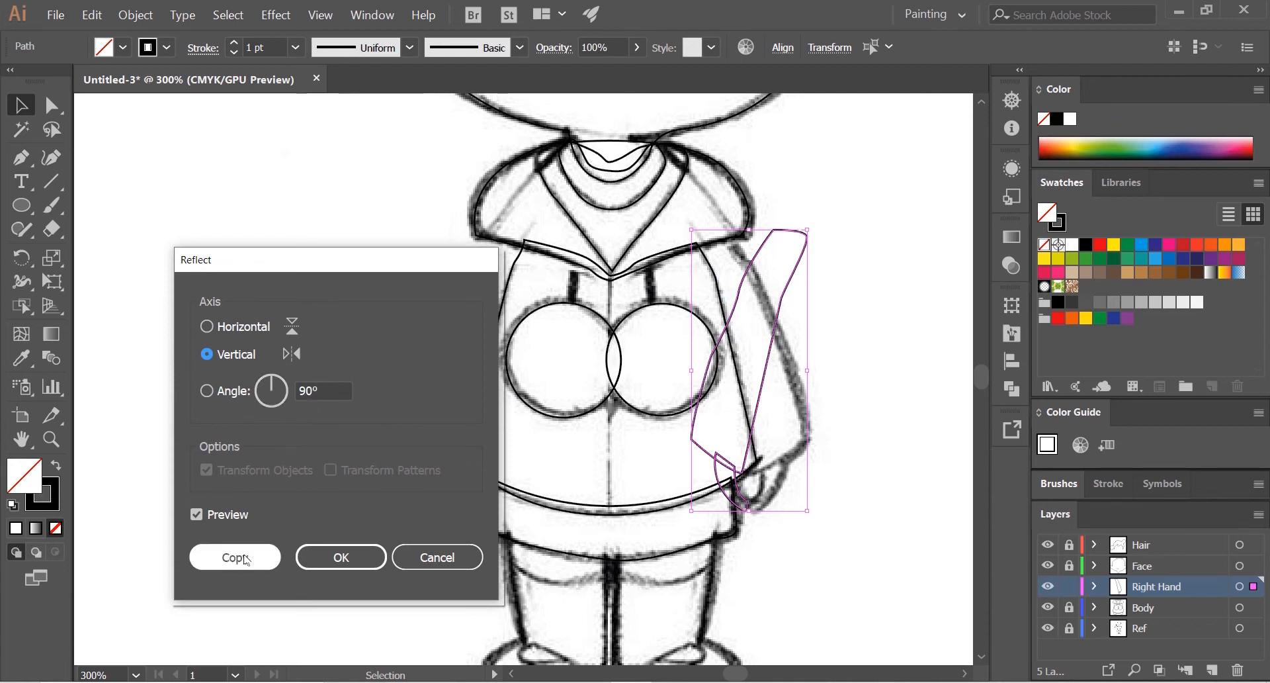
{"action": "left_click", "coordinate": [339, 559]}
Step: Try placing the reflected sleeve and hand beside the figure's opposite arm, and undo both the move and the reflection
{"action": "left_click_drag", "start_coordinate": [768, 354], "coordinate": [291, 382]}
{"action": "scroll", "coordinate": [799, 368], "scroll_direction": "up", "scroll_amount": 2}
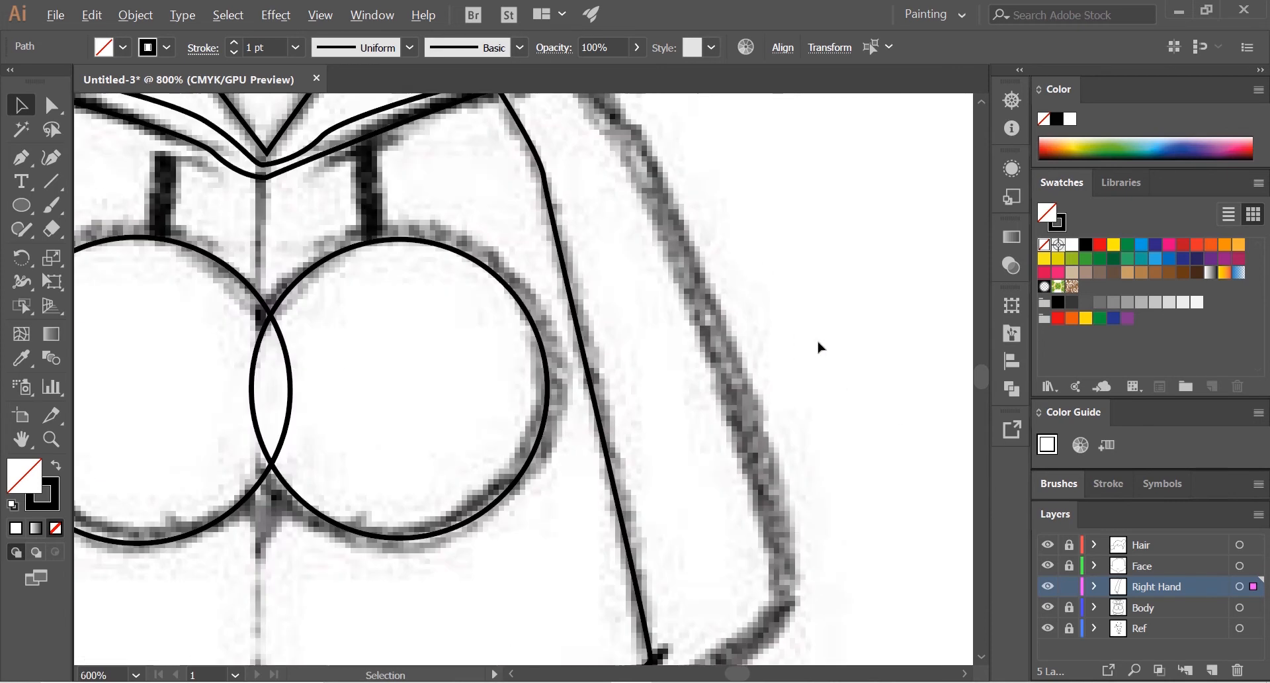
{"action": "scroll", "coordinate": [816, 345], "scroll_direction": "down", "scroll_amount": 1}
{"action": "scroll", "coordinate": [793, 360], "scroll_direction": "down", "scroll_amount": 2}
{"action": "scroll", "coordinate": [772, 388], "scroll_direction": "up", "scroll_amount": 1}
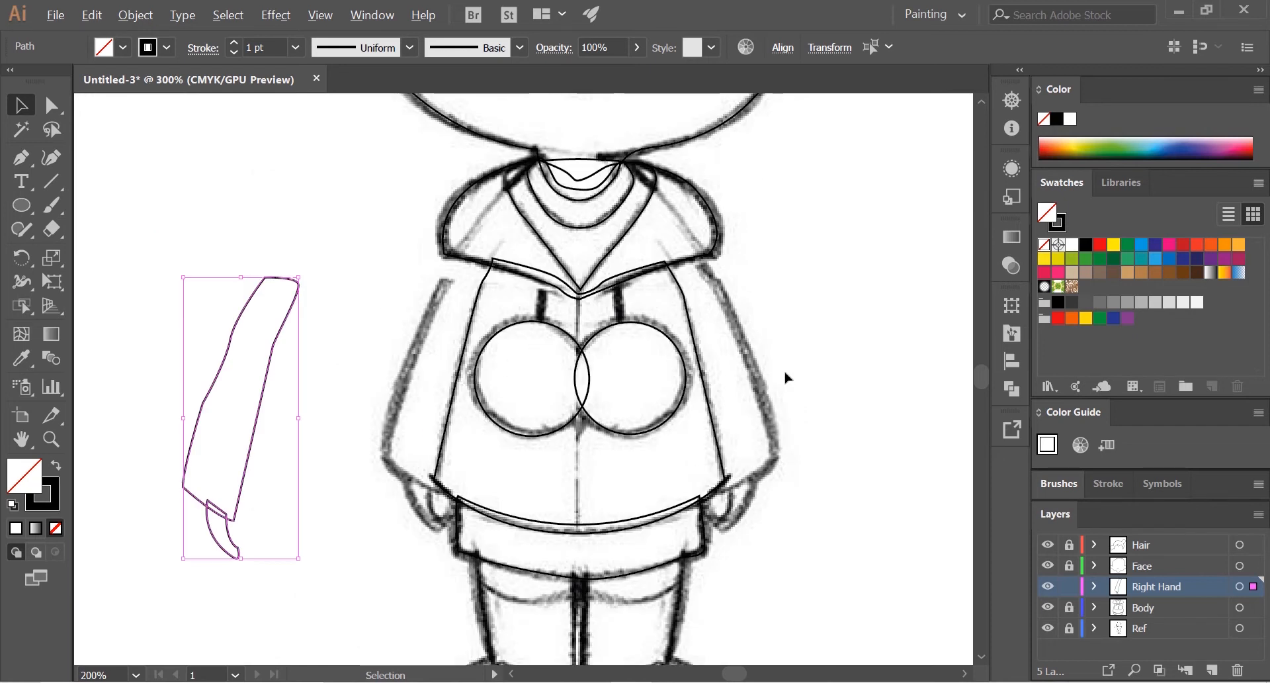
{"action": "key", "text": "ctrl+z"}
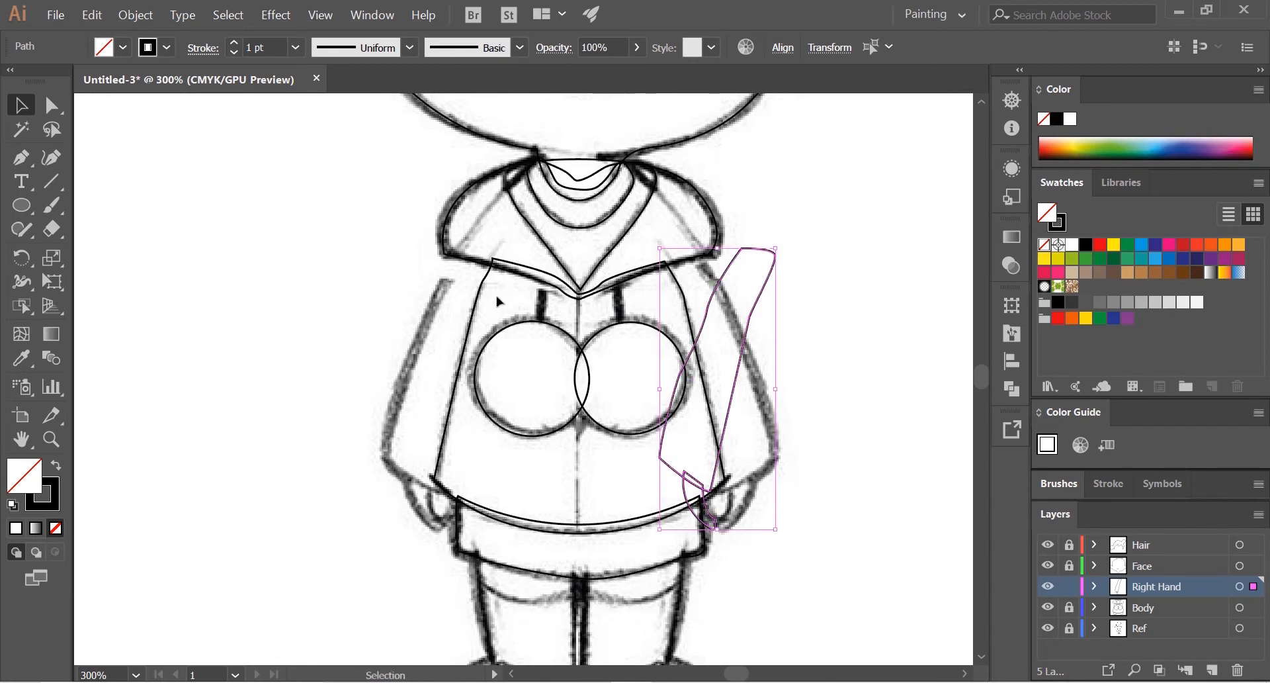
{"action": "key", "text": "ctrl+z"}
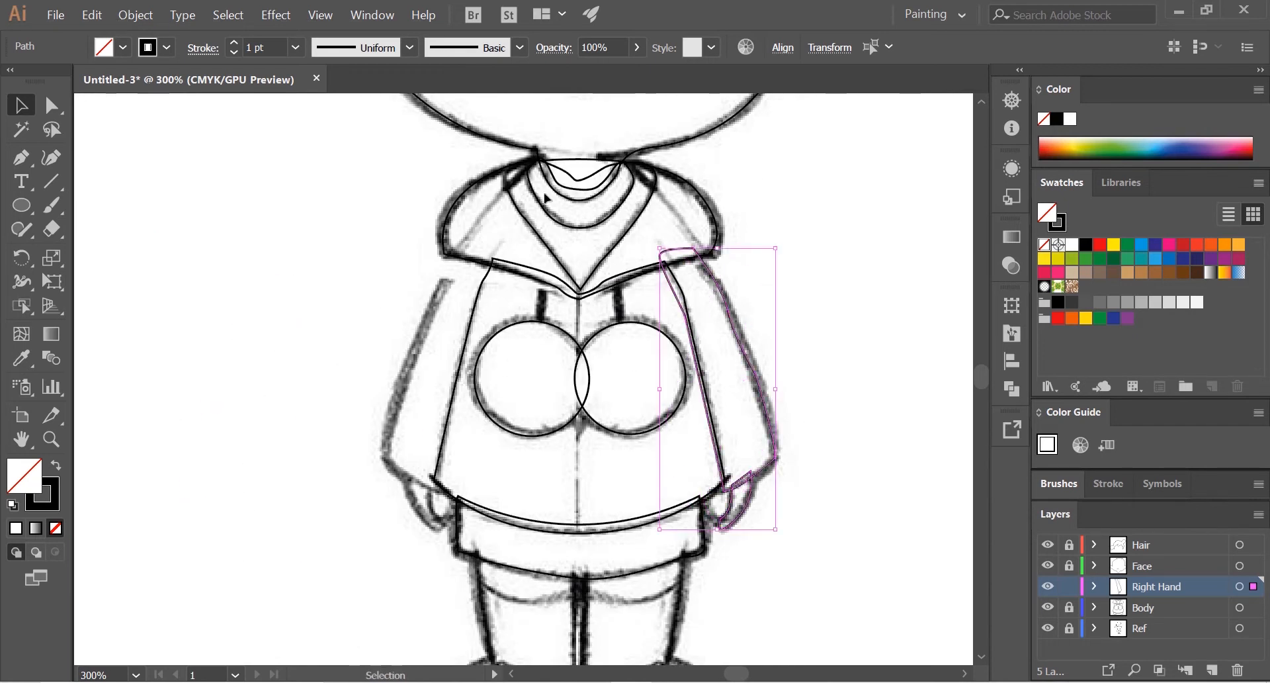
Step: Create a copy of the right sleeve and hand paths reflected across the vertical axis
{"action": "right_click", "coordinate": [740, 355]}
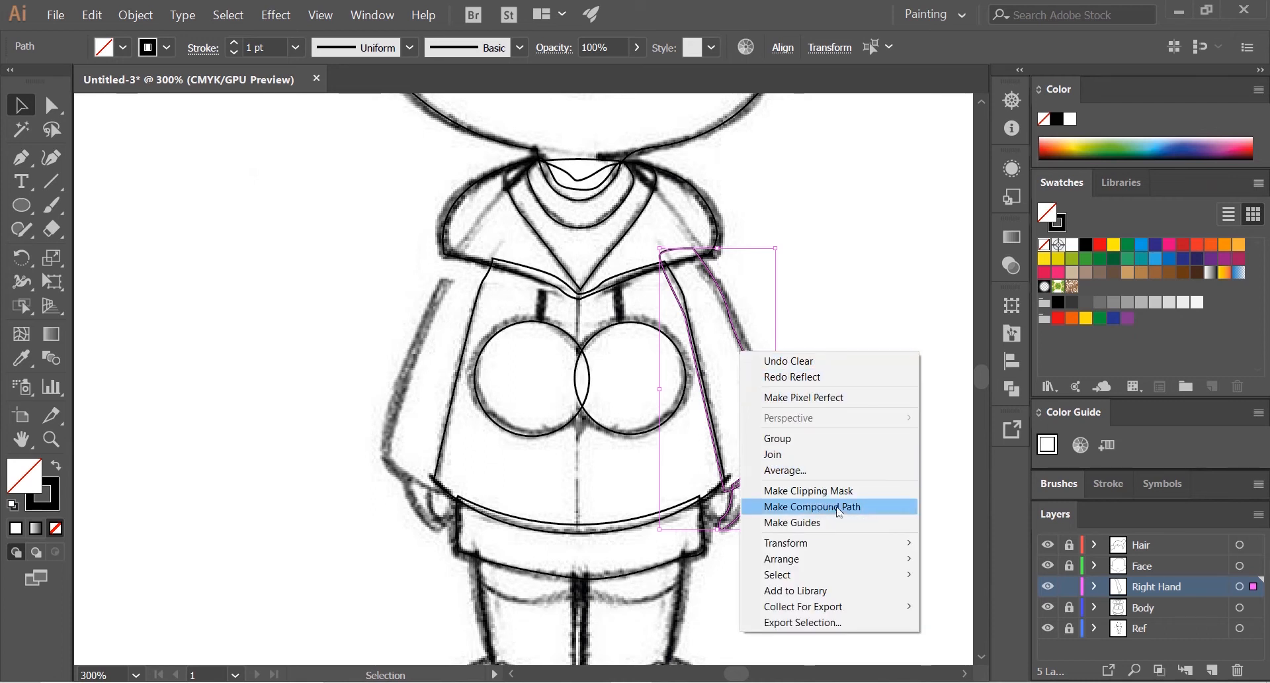
{"action": "mouse_move", "coordinate": [860, 543]}
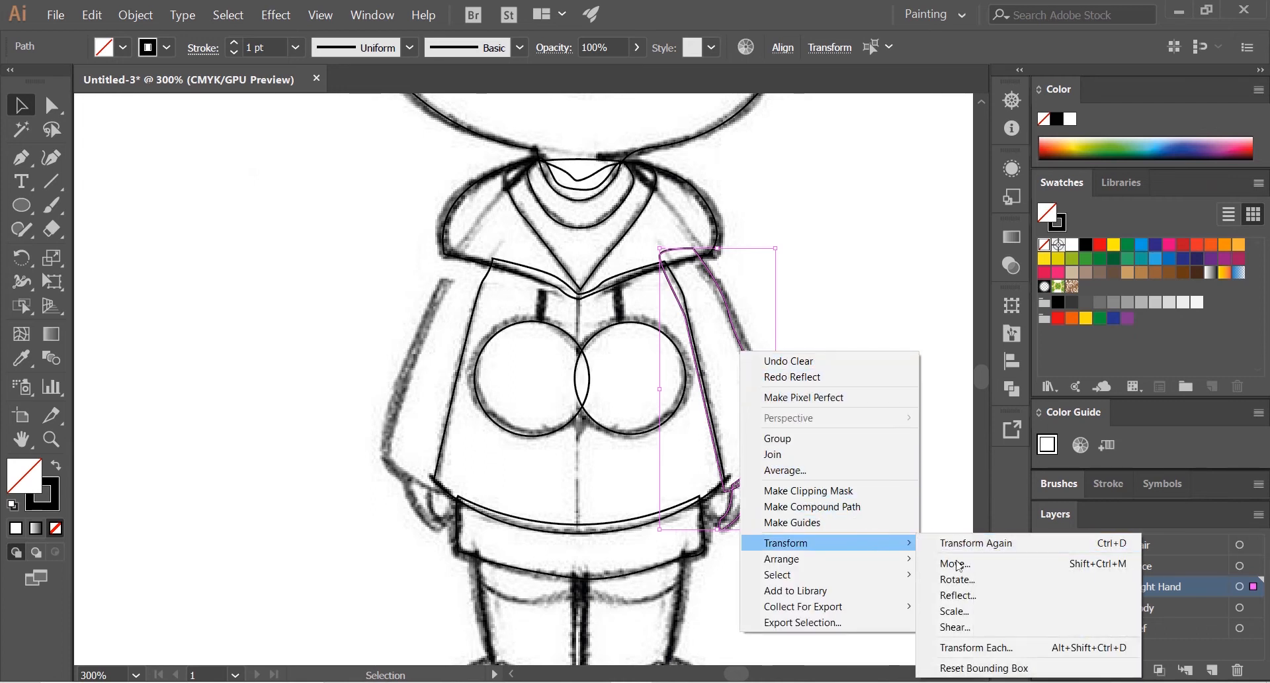
{"action": "left_click", "coordinate": [971, 592]}
{"action": "left_click_drag", "start_coordinate": [323, 271], "coordinate": [340, 271]}
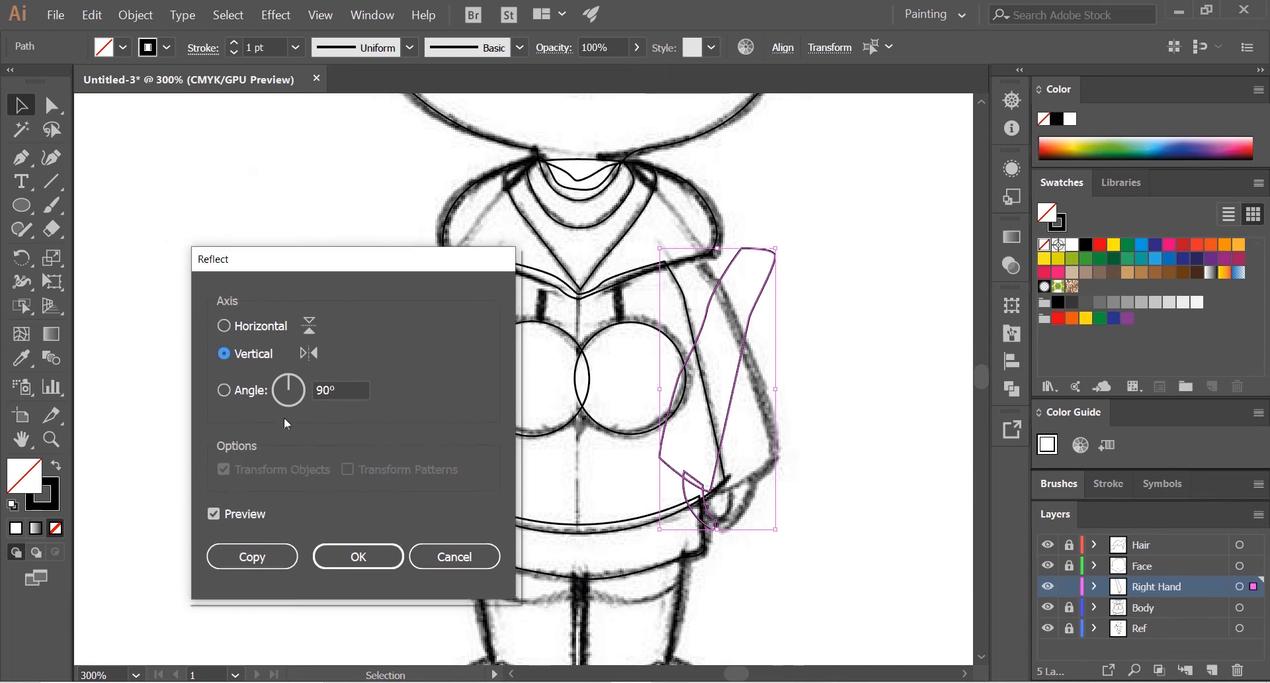
{"action": "left_click", "coordinate": [240, 566]}
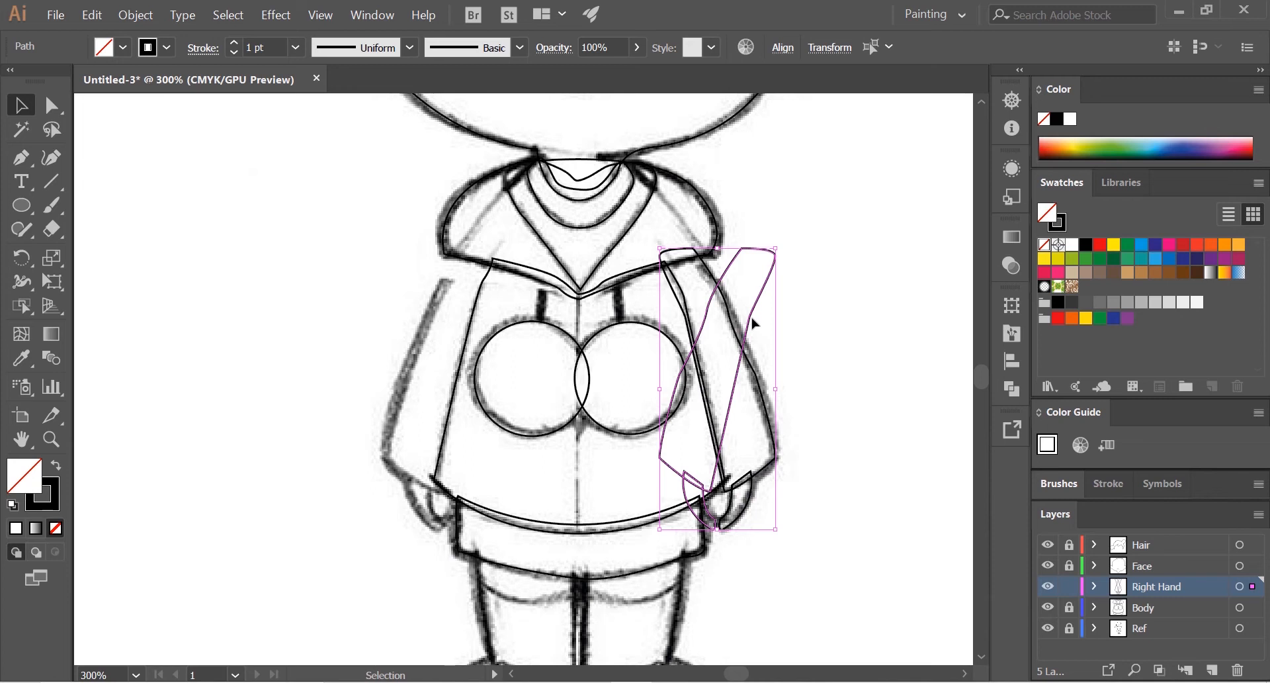
Step: Move the mirrored sleeve and hand copy onto the sketched arm on the opposite side of the figure
{"action": "left_click_drag", "start_coordinate": [754, 323], "coordinate": [421, 346]}
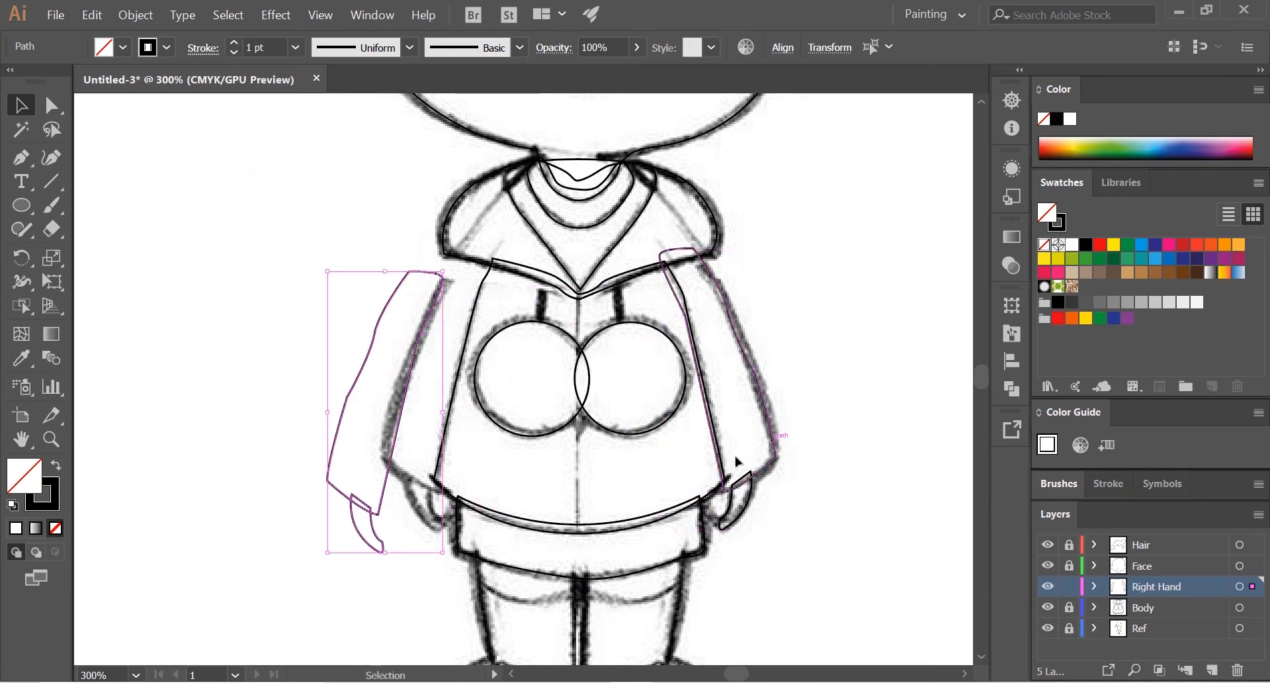
{"action": "scroll", "coordinate": [415, 364], "scroll_direction": "up", "scroll_amount": 2}
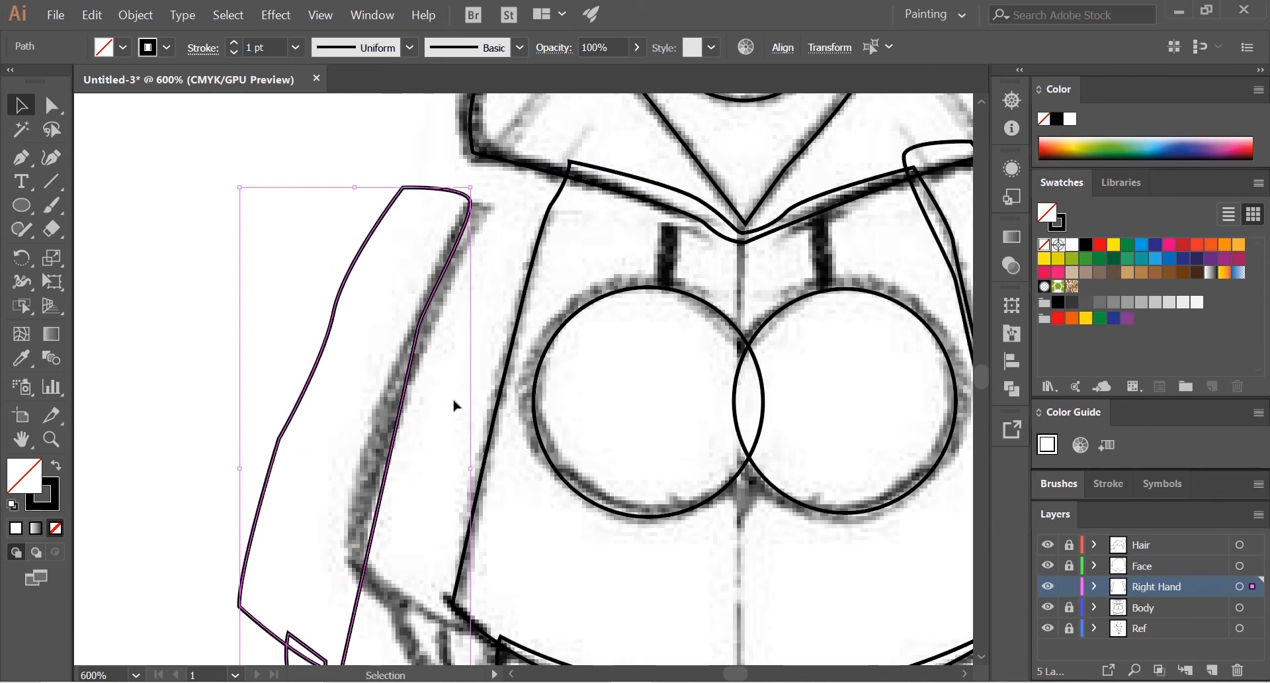
{"action": "scroll", "coordinate": [453, 404], "scroll_direction": "down", "scroll_amount": 1}
{"action": "left_click_drag", "start_coordinate": [426, 393], "coordinate": [497, 363]}
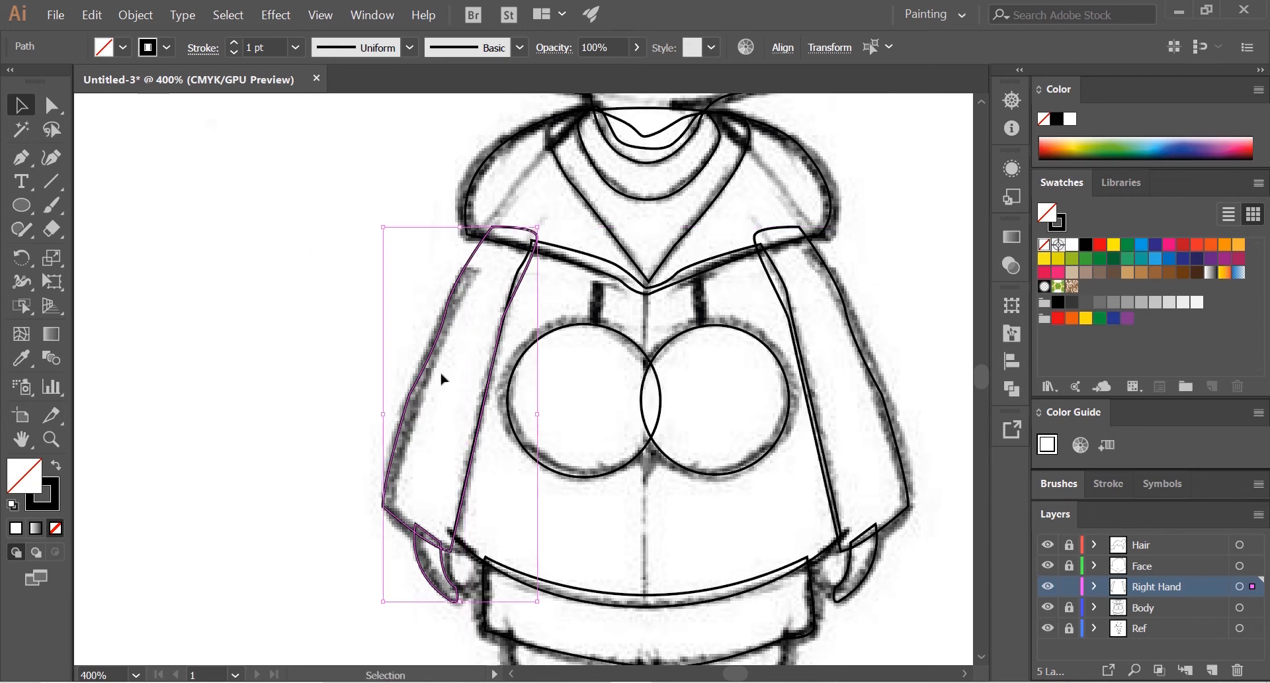
{"action": "scroll", "coordinate": [433, 391], "scroll_direction": "down", "scroll_amount": 2}
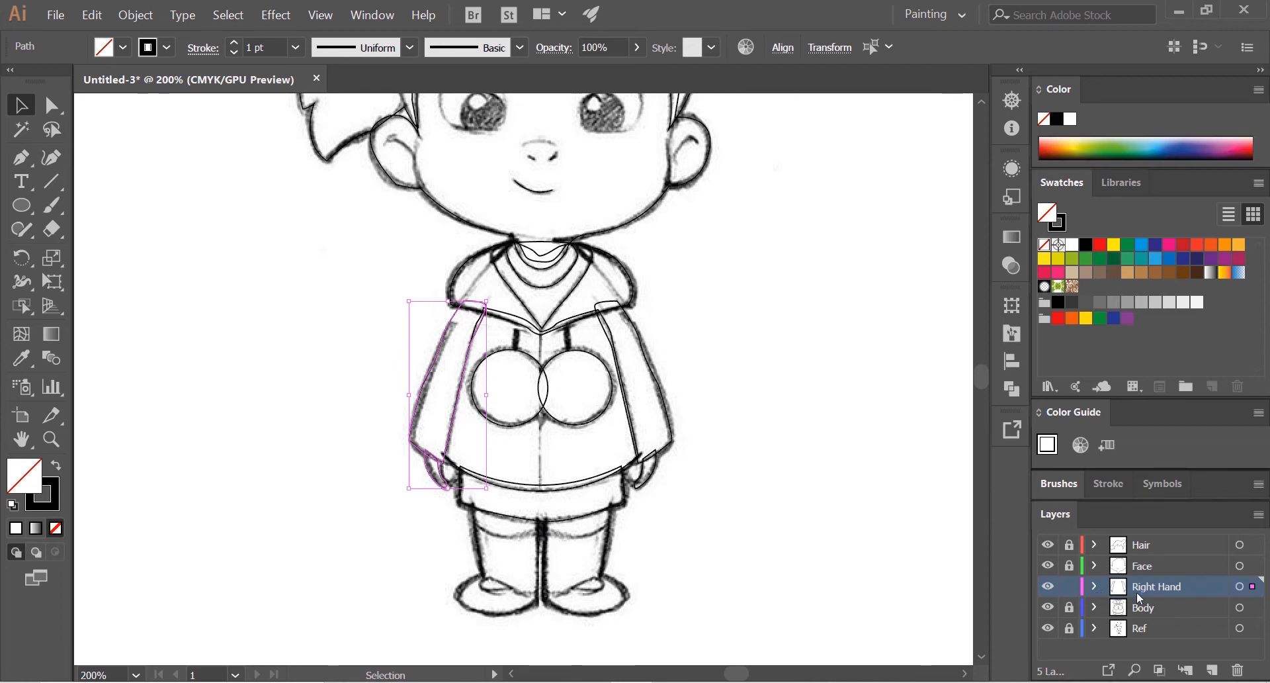
{"action": "scroll", "coordinate": [639, 353], "scroll_direction": "up", "scroll_amount": 2}
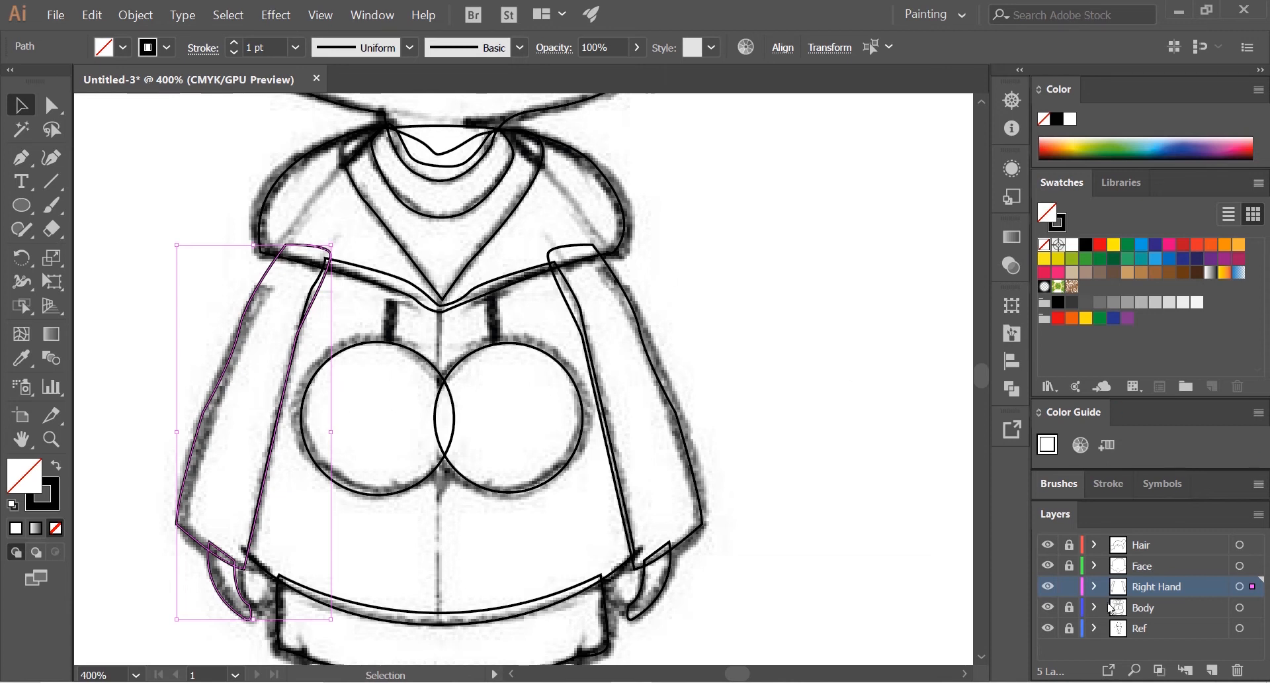
Step: Add a new layer named Left Hand and place it below the Right Hand layer
{"action": "left_click", "coordinate": [1210, 669]}
{"action": "double_click", "coordinate": [1152, 584]}
{"action": "type", "text": "Left H"}
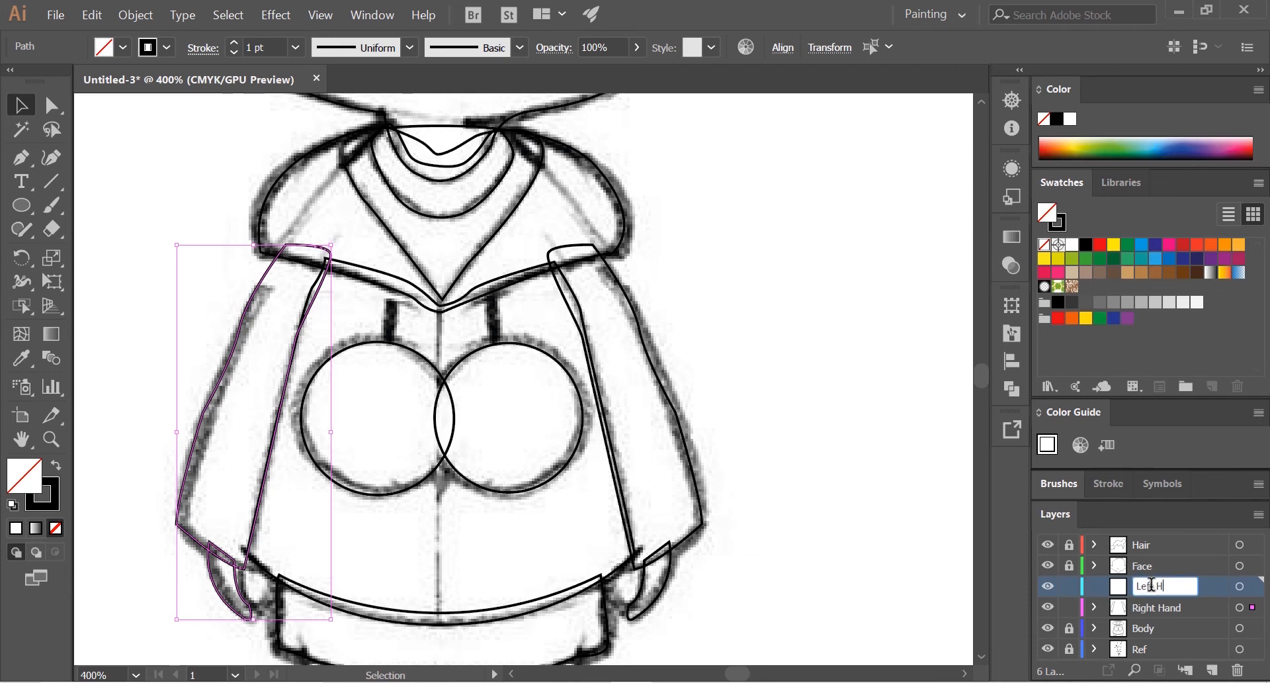
{"action": "type", "text": "and"}
{"action": "key", "text": "Return"}
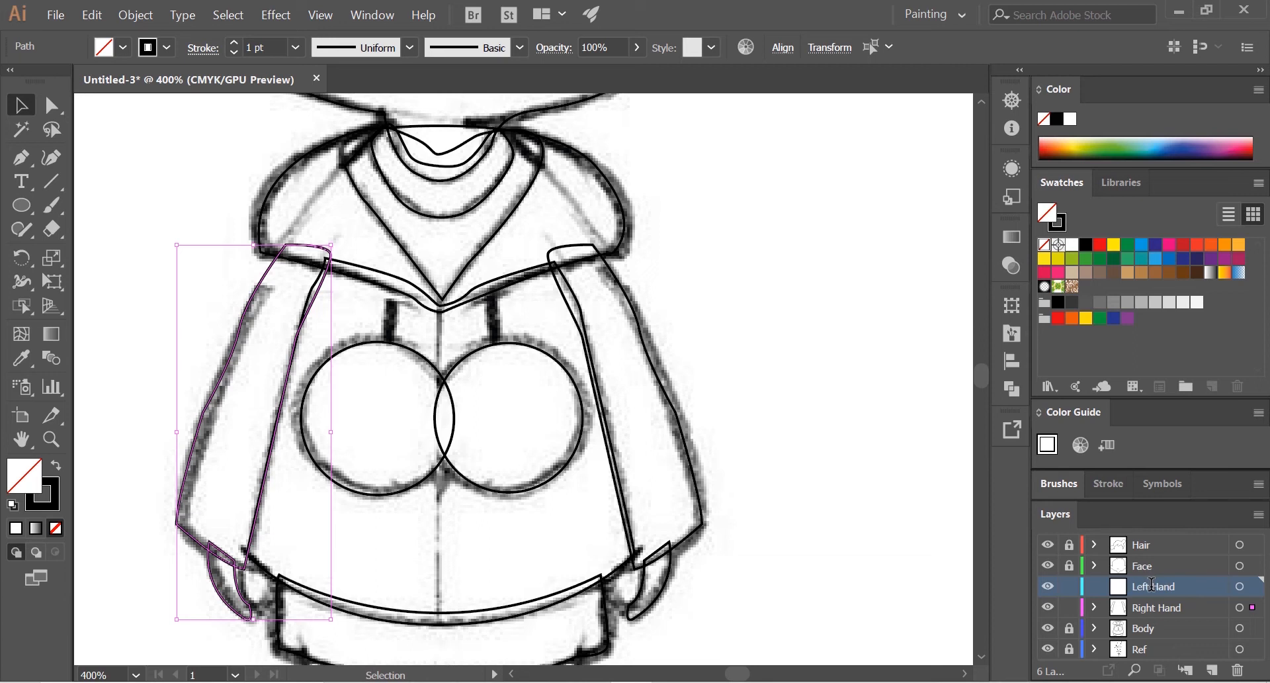
{"action": "left_click_drag", "start_coordinate": [1143, 592], "coordinate": [1147, 616]}
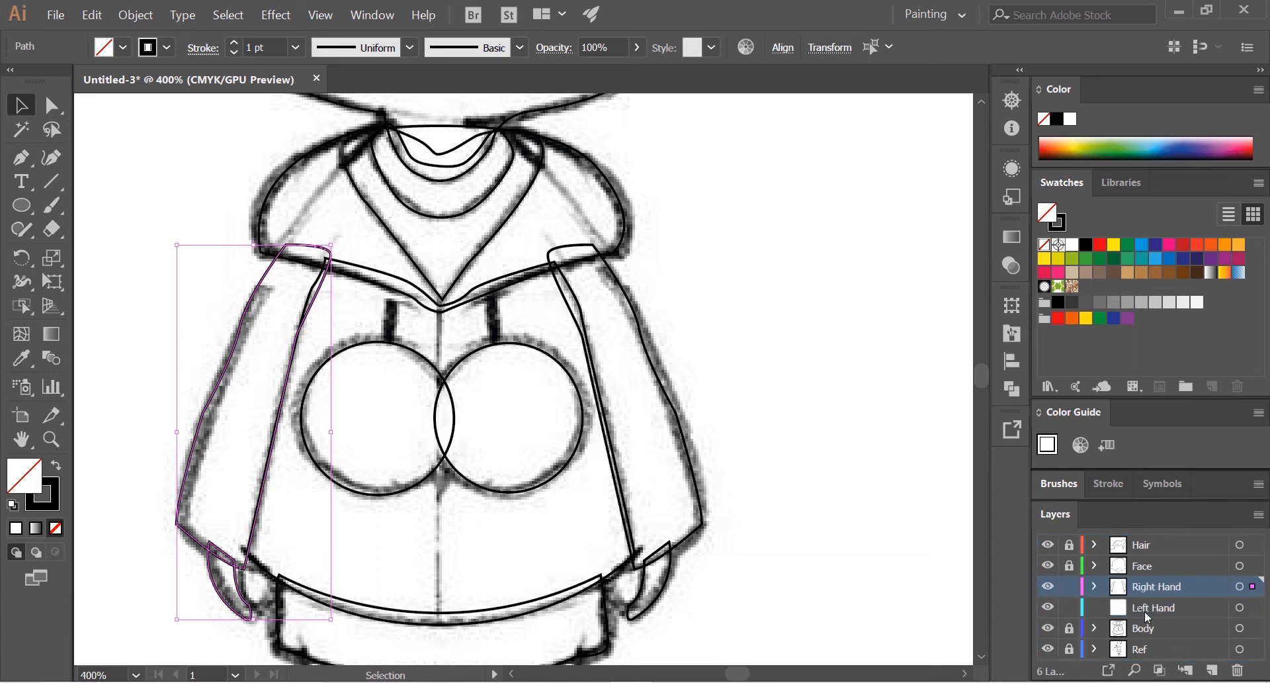
Step: Move the mirrored sleeve and hand paths from the Right Hand layer into the Left Hand layer
{"action": "left_click", "coordinate": [1095, 587]}
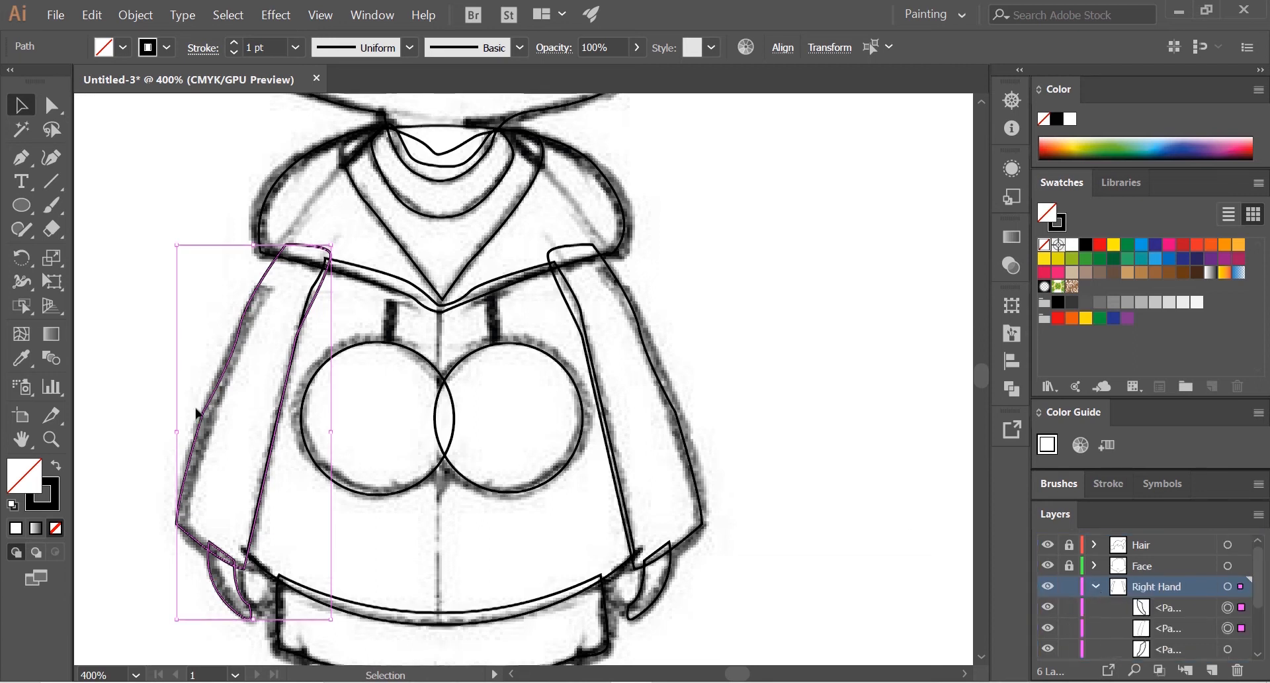
{"action": "scroll", "coordinate": [199, 414], "scroll_direction": "down", "scroll_amount": 2}
{"action": "scroll", "coordinate": [211, 401], "scroll_direction": "down", "scroll_amount": 2}
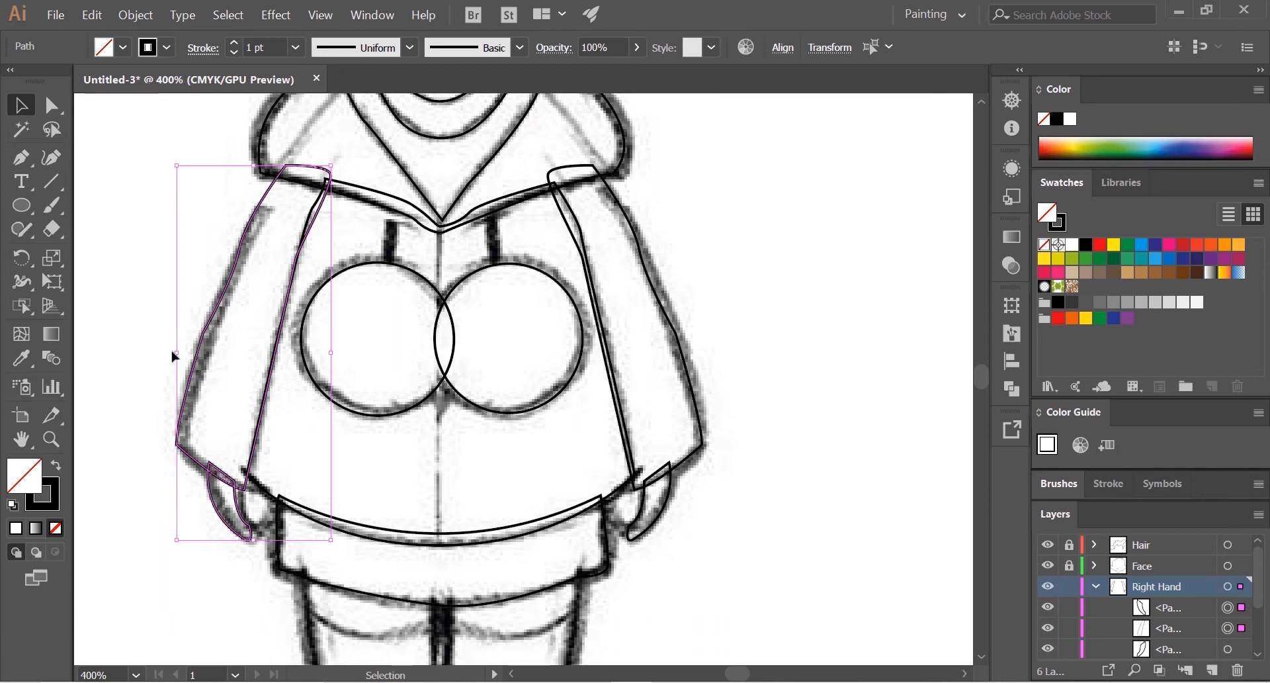
{"action": "left_click", "coordinate": [1168, 611]}
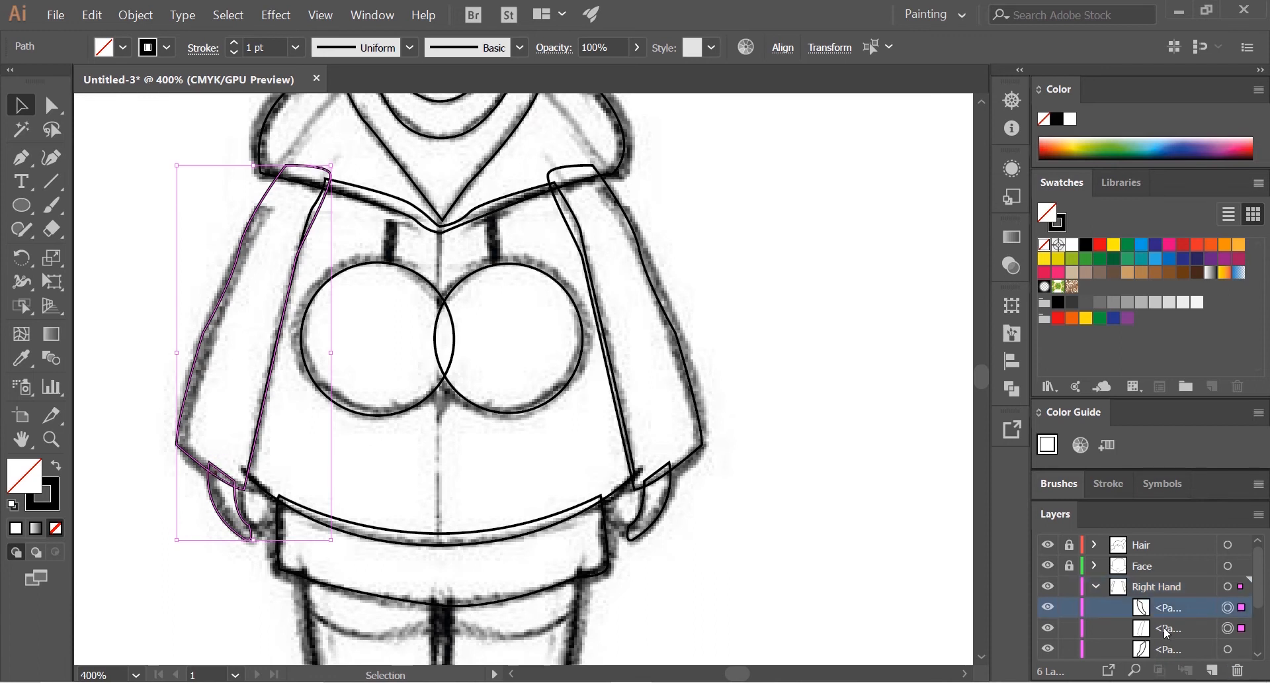
{"action": "left_click", "coordinate": [1165, 632], "text": "shift"}
{"action": "scroll", "coordinate": [1169, 599], "scroll_direction": "down", "scroll_amount": 2}
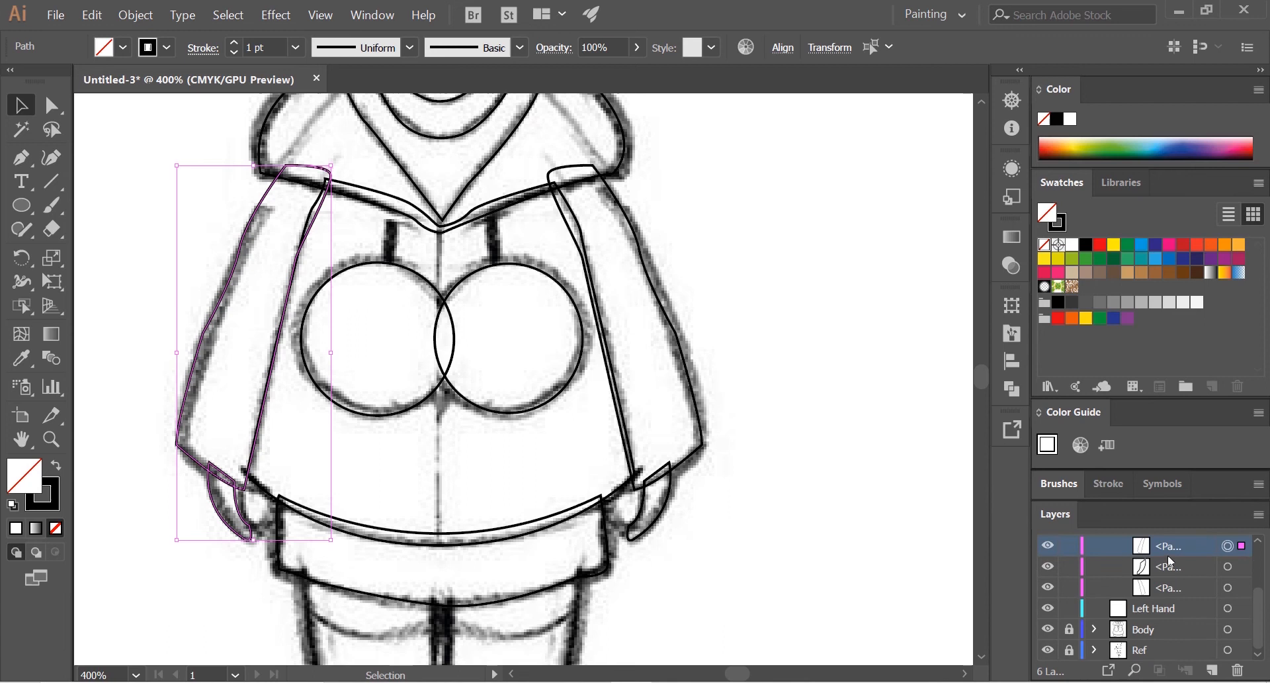
{"action": "left_click_drag", "start_coordinate": [1170, 551], "coordinate": [1140, 610]}
{"action": "scroll", "coordinate": [1091, 598], "scroll_direction": "up", "scroll_amount": 2}
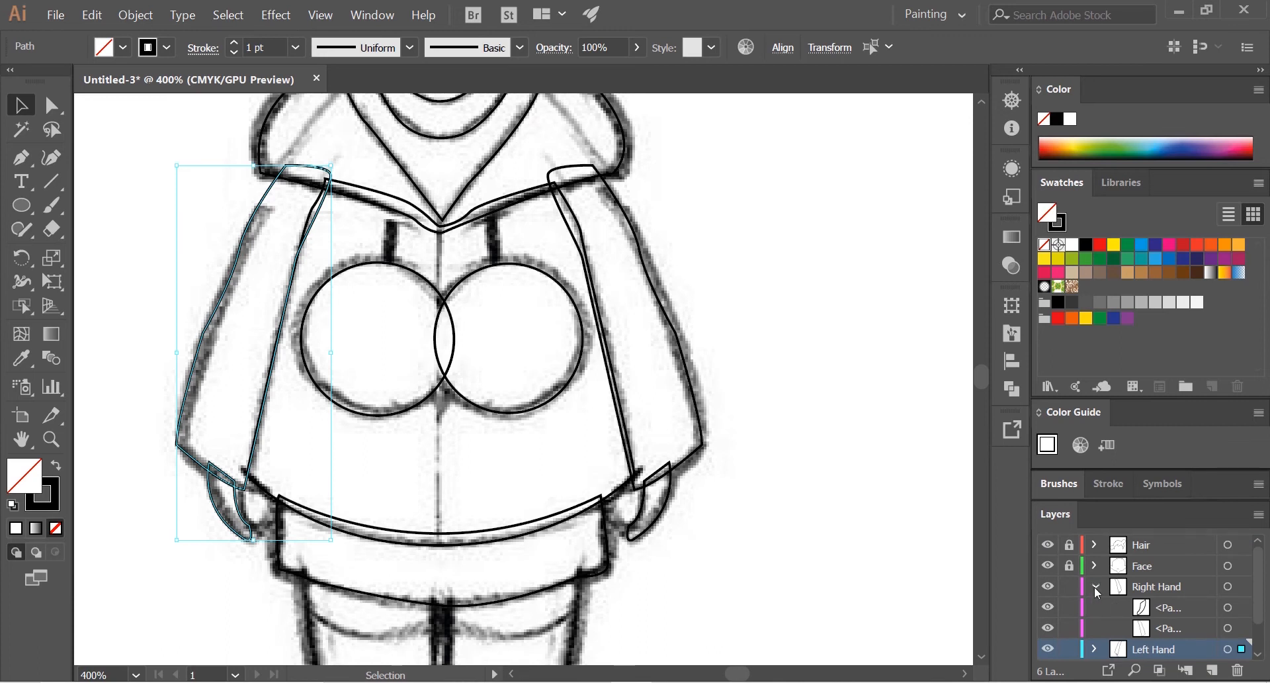
Step: Check the Left Hand and Right Hand layers by toggling their visibility, and lock both layers
{"action": "left_click", "coordinate": [1096, 588]}
{"action": "left_click", "coordinate": [1048, 607]}
{"action": "left_click", "coordinate": [1048, 607]}
{"action": "left_click", "coordinate": [1049, 588]}
{"action": "left_click", "coordinate": [1049, 588]}
{"action": "left_click", "coordinate": [1049, 588]}
{"action": "left_click", "coordinate": [1069, 588]}
{"action": "left_click", "coordinate": [1069, 608]}
Step: Add a new layer named "Rigth Foot" and place it between the Body and Ref layers
{"action": "scroll", "coordinate": [759, 465], "scroll_direction": "down", "scroll_amount": 1}
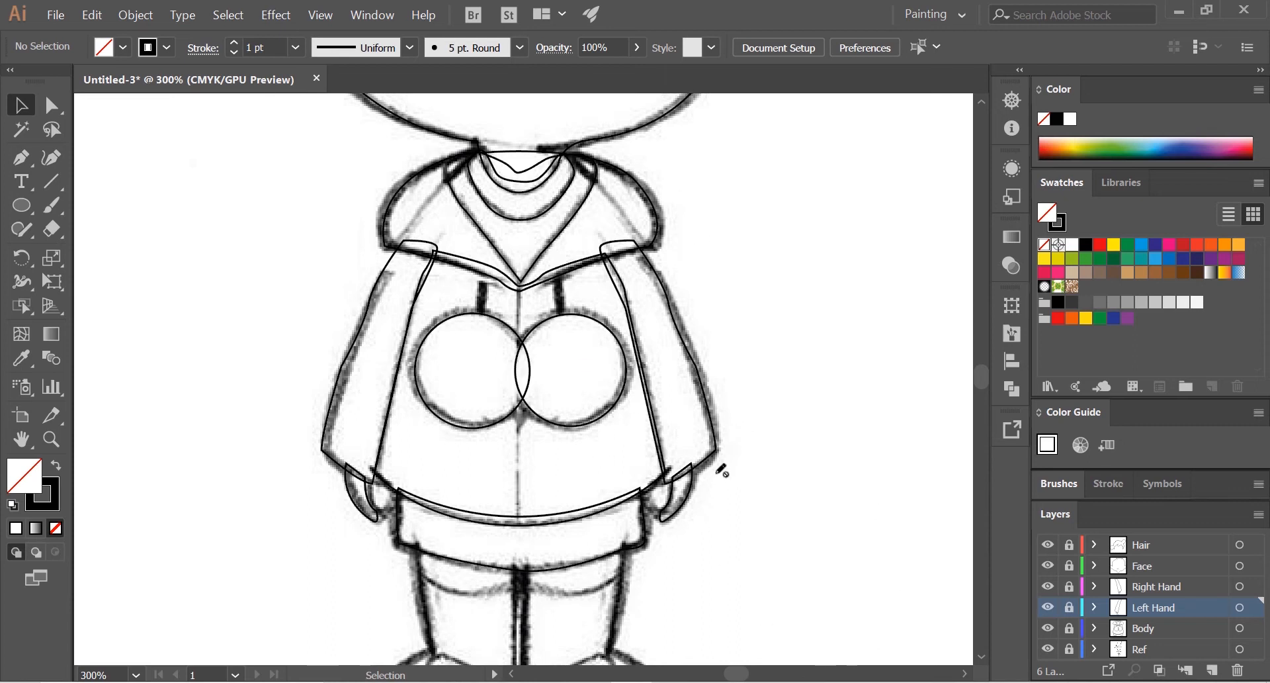
{"action": "left_click_drag", "start_coordinate": [750, 371], "coordinate": [755, 468]}
{"action": "left_click_drag", "start_coordinate": [695, 433], "coordinate": [701, 220]}
{"action": "left_click_drag", "start_coordinate": [705, 393], "coordinate": [731, 314]}
{"action": "scroll", "coordinate": [608, 415], "scroll_direction": "up", "scroll_amount": 1}
{"action": "left_click_drag", "start_coordinate": [647, 431], "coordinate": [692, 360]}
{"action": "scroll", "coordinate": [645, 324], "scroll_direction": "up", "scroll_amount": 1}
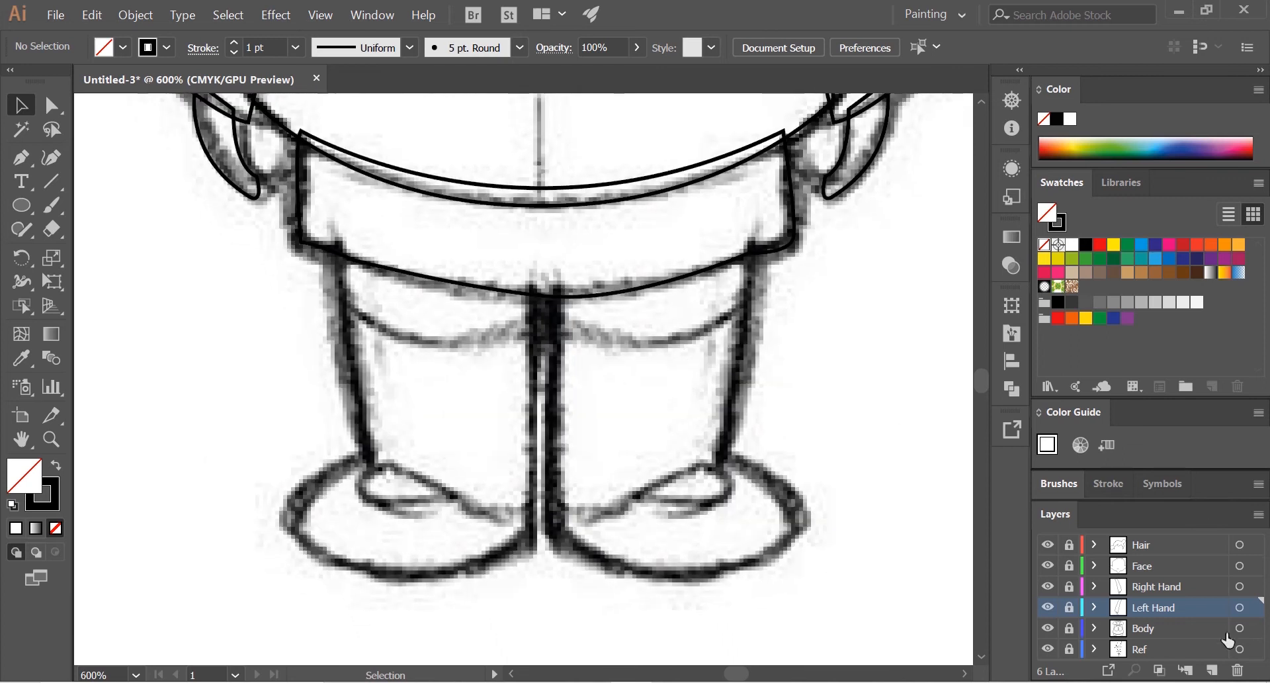
{"action": "left_click", "coordinate": [1215, 671]}
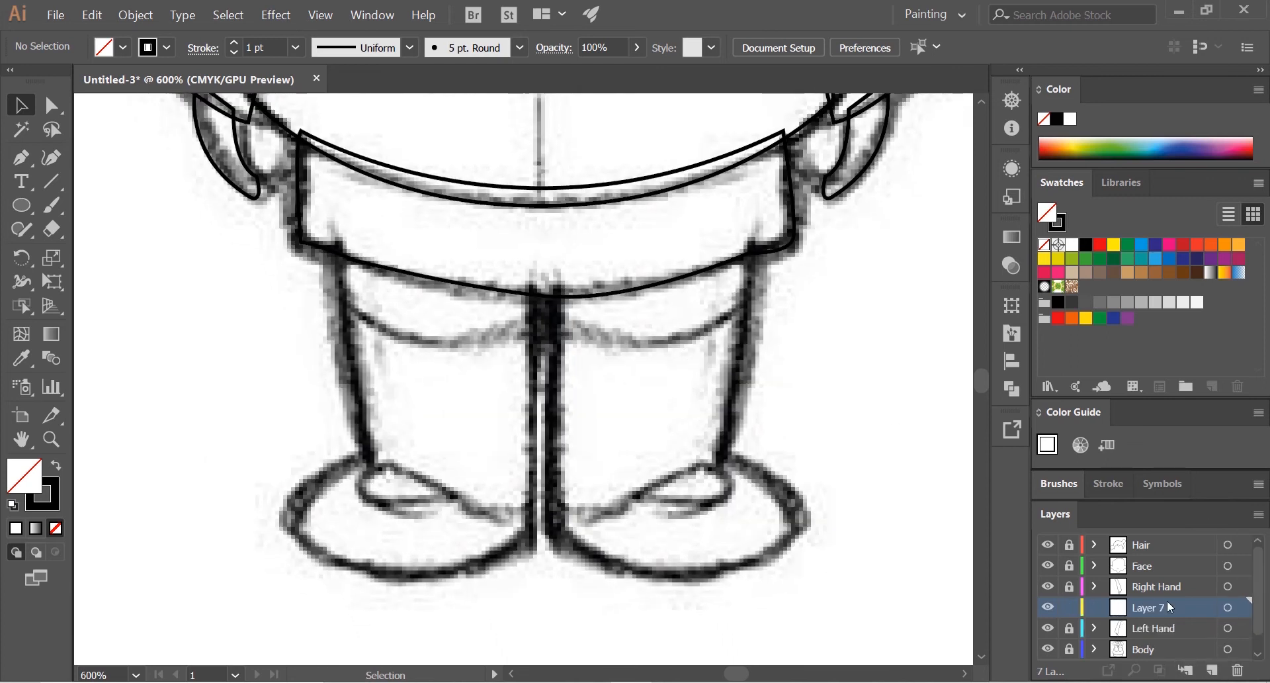
{"action": "double_click", "coordinate": [1151, 609]}
{"action": "type", "text": "Rigth Foot"}
{"action": "key", "text": "Return"}
{"action": "scroll", "coordinate": [1170, 606], "scroll_direction": "down", "scroll_amount": 1}
{"action": "left_click_drag", "start_coordinate": [1154, 588], "coordinate": [1158, 639]}
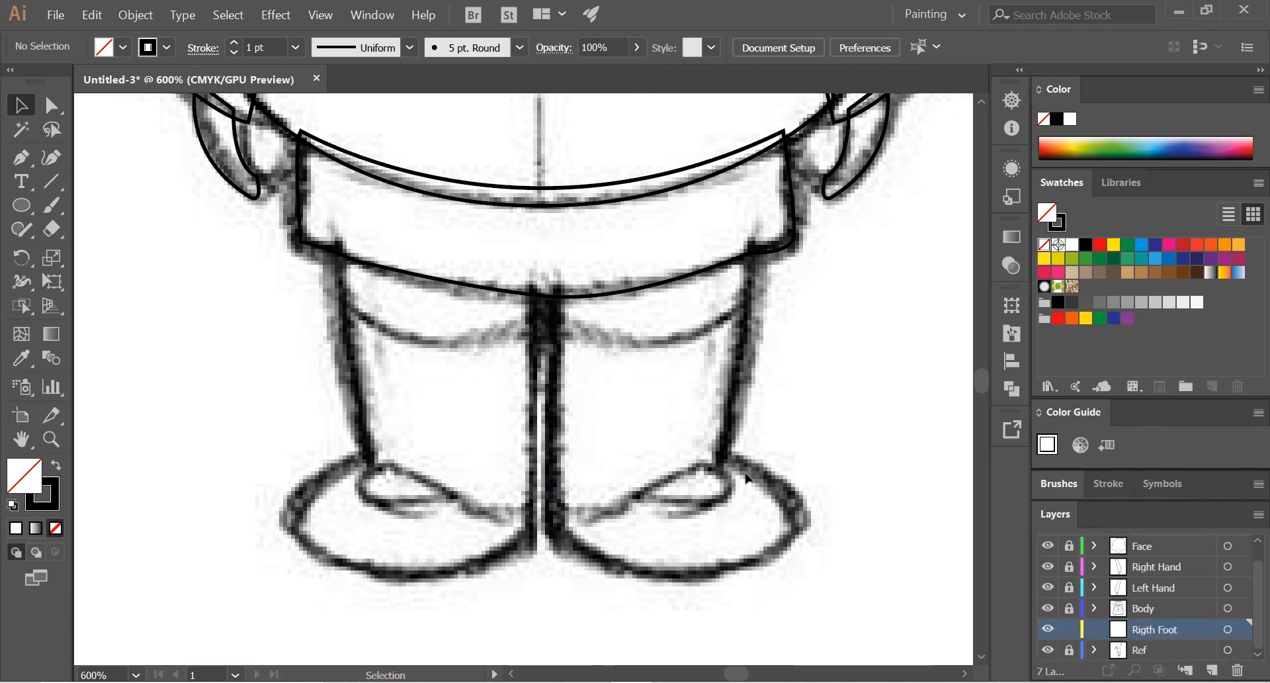
{"action": "scroll", "coordinate": [736, 431], "scroll_direction": "down", "scroll_amount": 1}
{"action": "scroll", "coordinate": [760, 385], "scroll_direction": "up", "scroll_amount": 1}
{"action": "left_click_drag", "start_coordinate": [758, 388], "coordinate": [740, 355]}
{"action": "scroll", "coordinate": [706, 397], "scroll_direction": "up", "scroll_amount": 1}
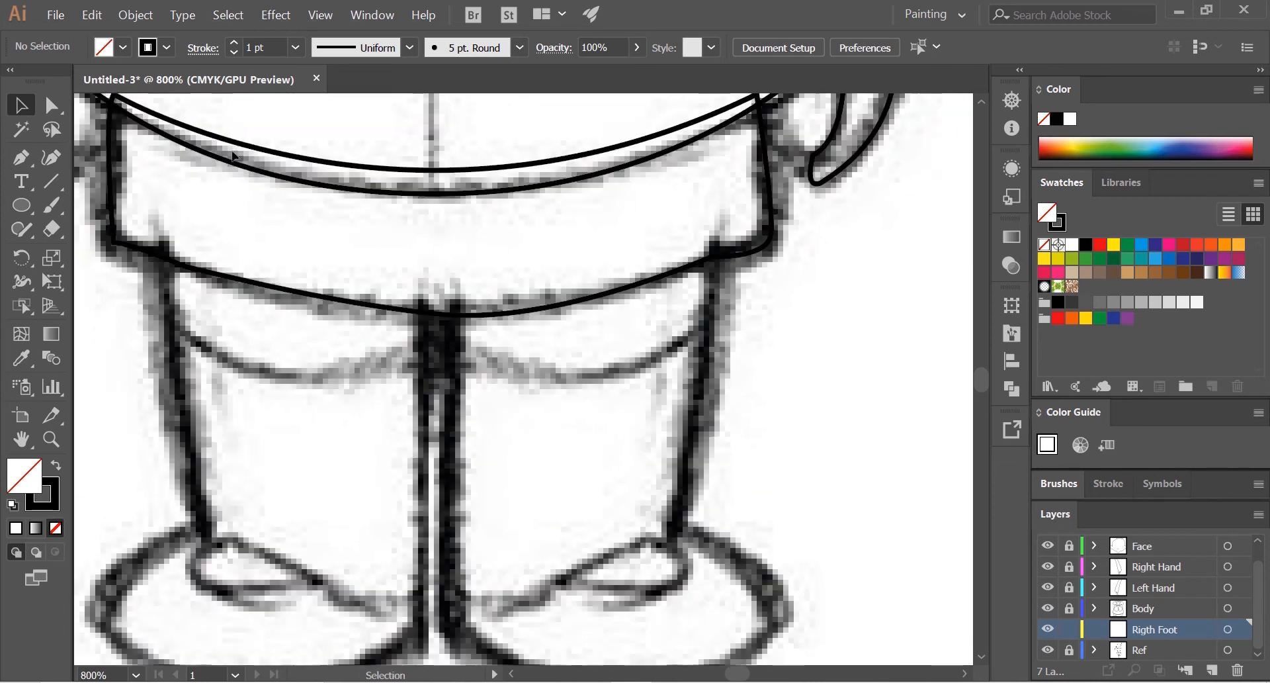
{"action": "left_click", "coordinate": [21, 158]}
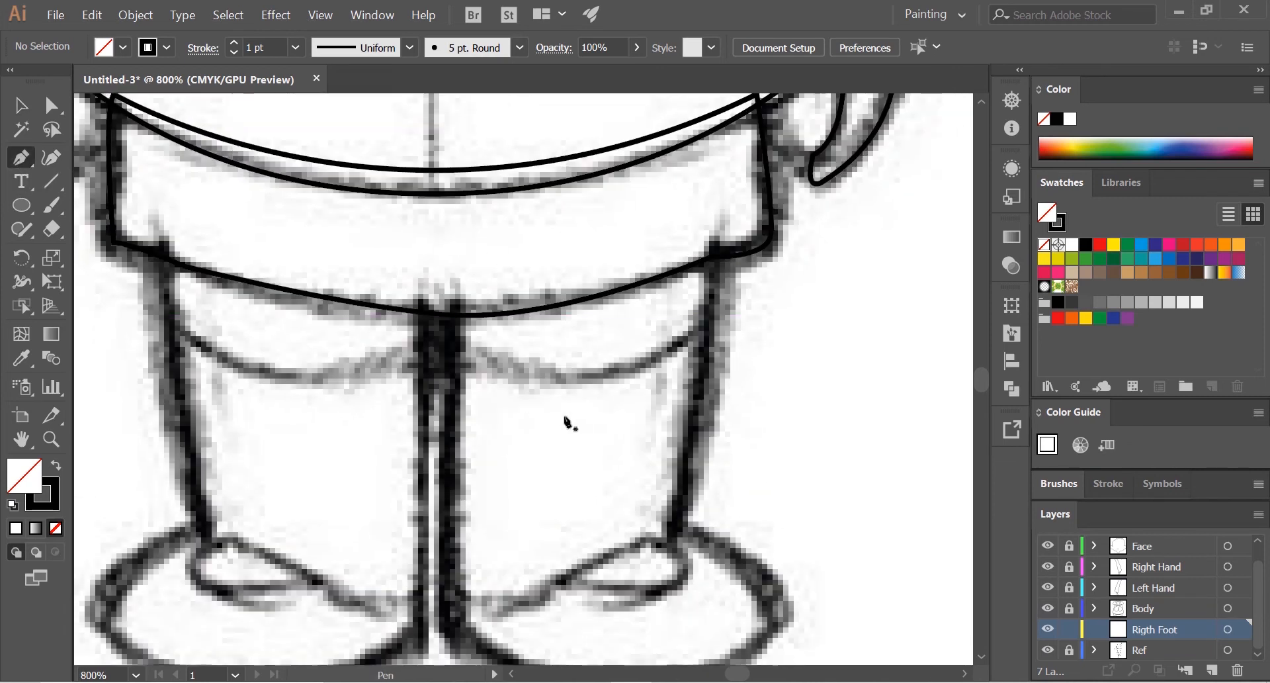
{"action": "scroll", "coordinate": [718, 344], "scroll_direction": "down", "scroll_amount": 2}
{"action": "scroll", "coordinate": [714, 264], "scroll_direction": "up", "scroll_amount": 2}
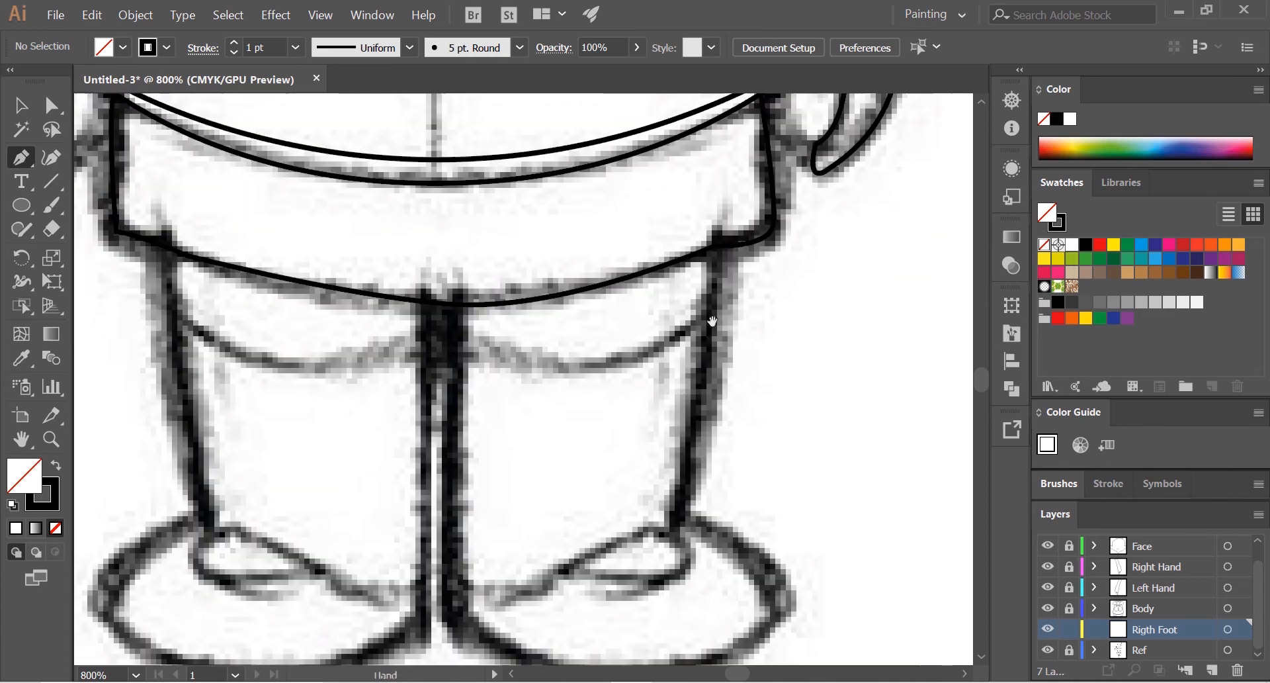
{"action": "left_click", "coordinate": [716, 229]}
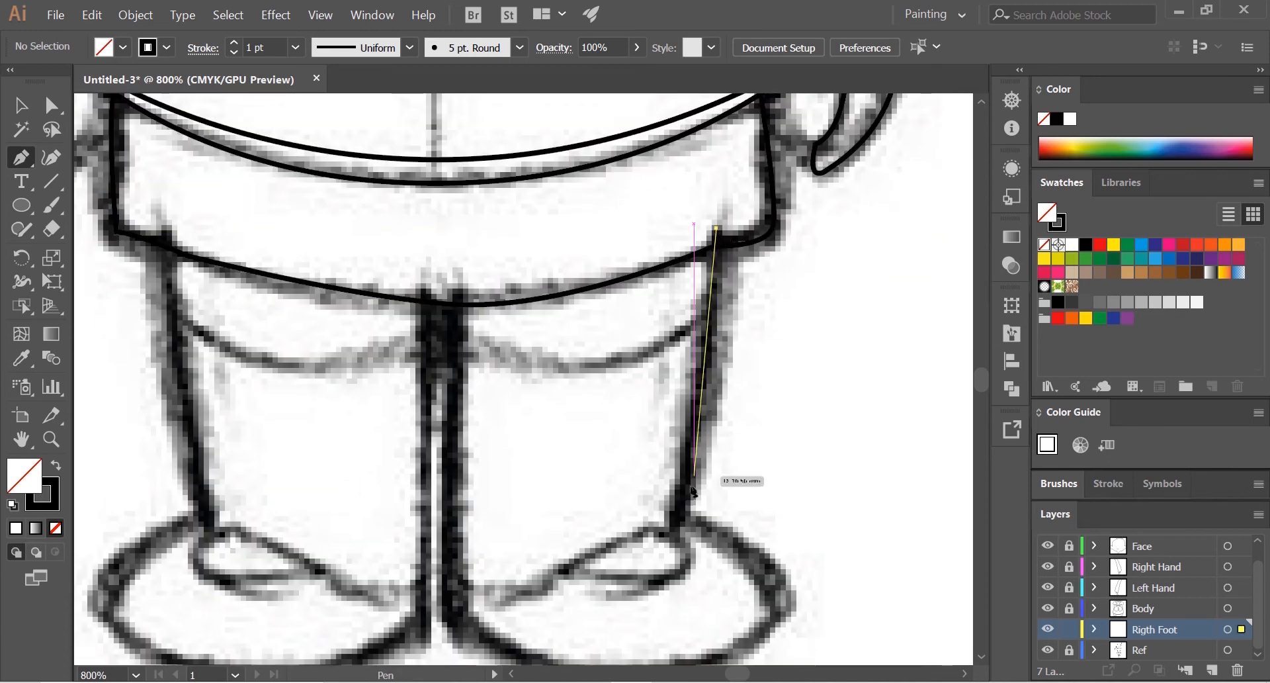
{"action": "left_click", "coordinate": [685, 524]}
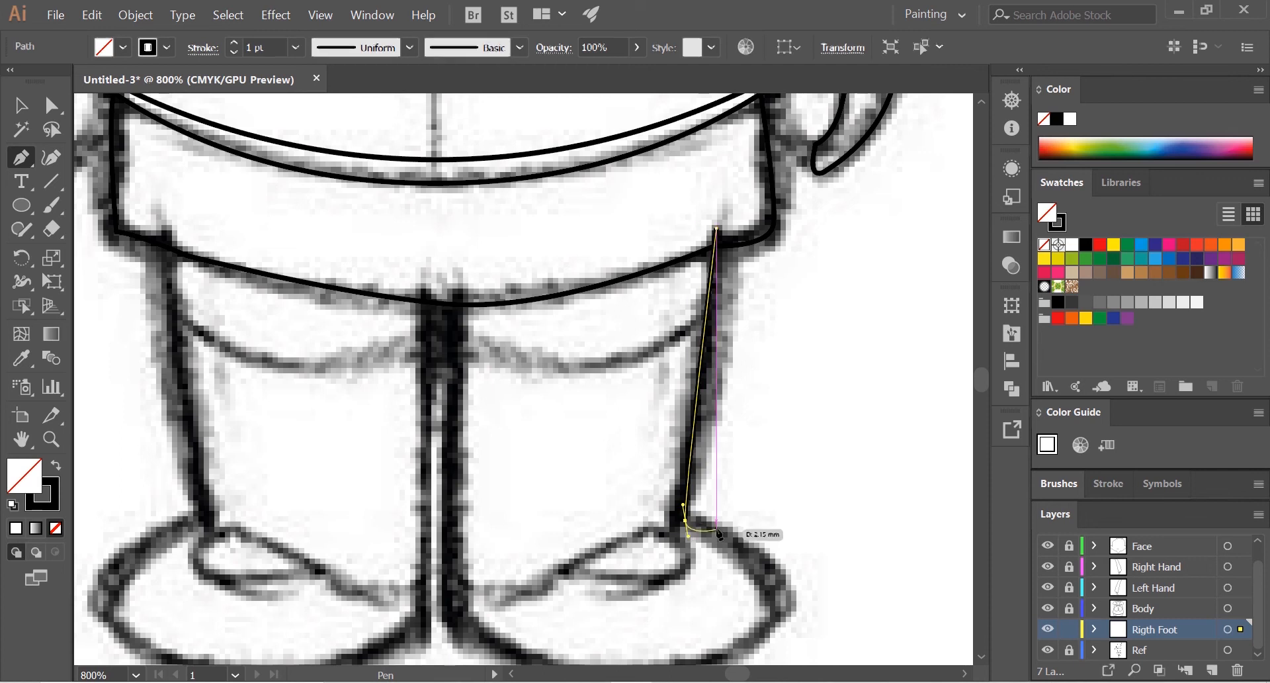
{"action": "key", "text": "ctrl+z"}
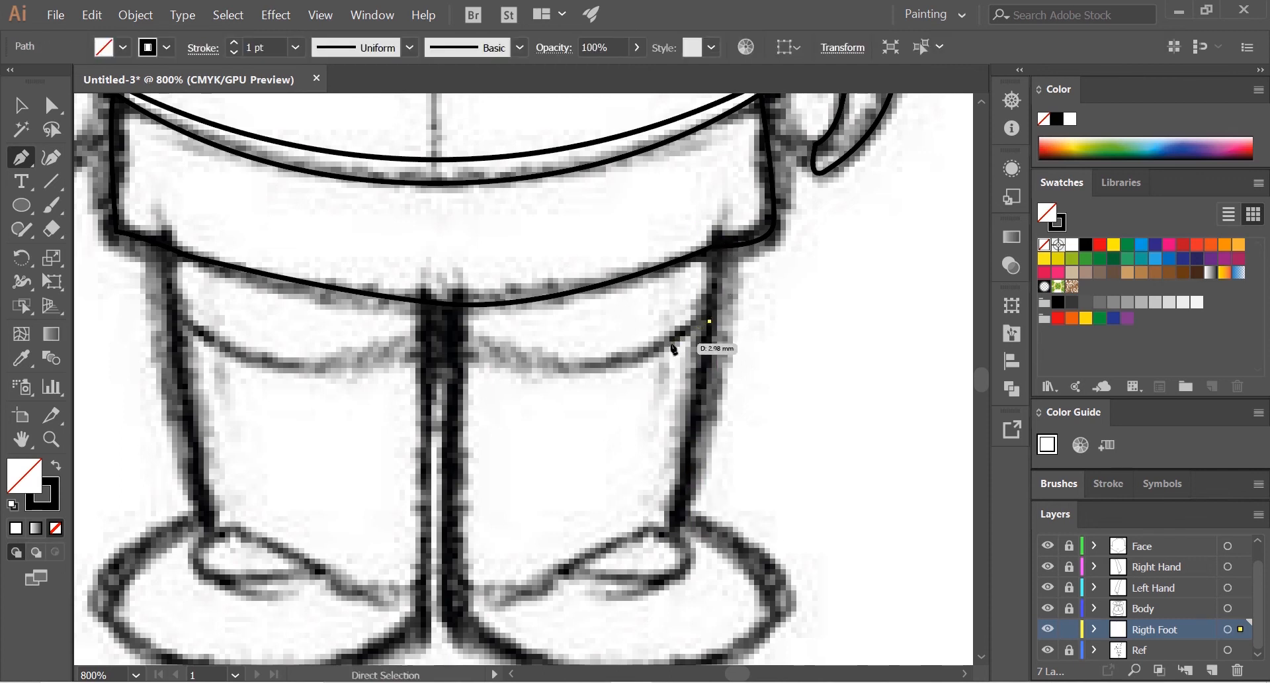
{"action": "left_click", "coordinate": [716, 230]}
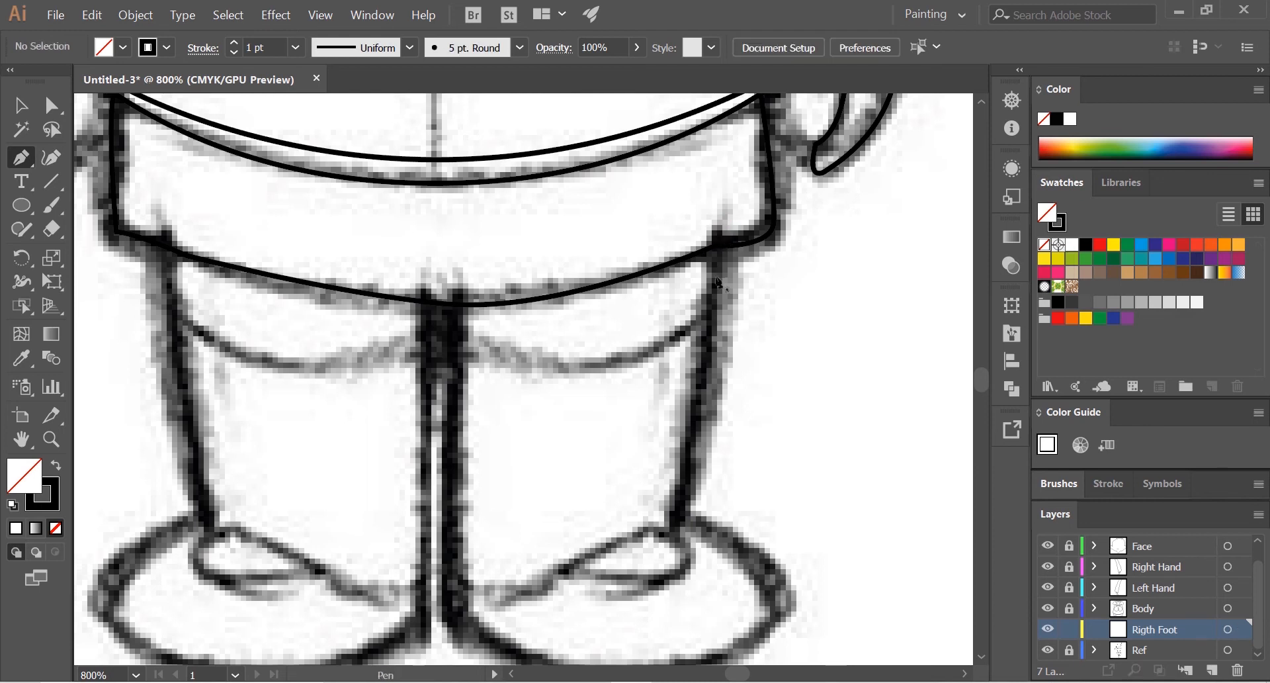
{"action": "left_click", "coordinate": [718, 230]}
{"action": "key", "text": "ctrl+z"}
{"action": "key", "text": "ctrl+z"}
Step: Trace the upper band of the right-hand leg just under the dress hem as a closed Pen path with a curved lower edge
{"action": "left_click", "coordinate": [718, 230]}
{"action": "left_click_drag", "start_coordinate": [713, 312], "coordinate": [710, 328]}
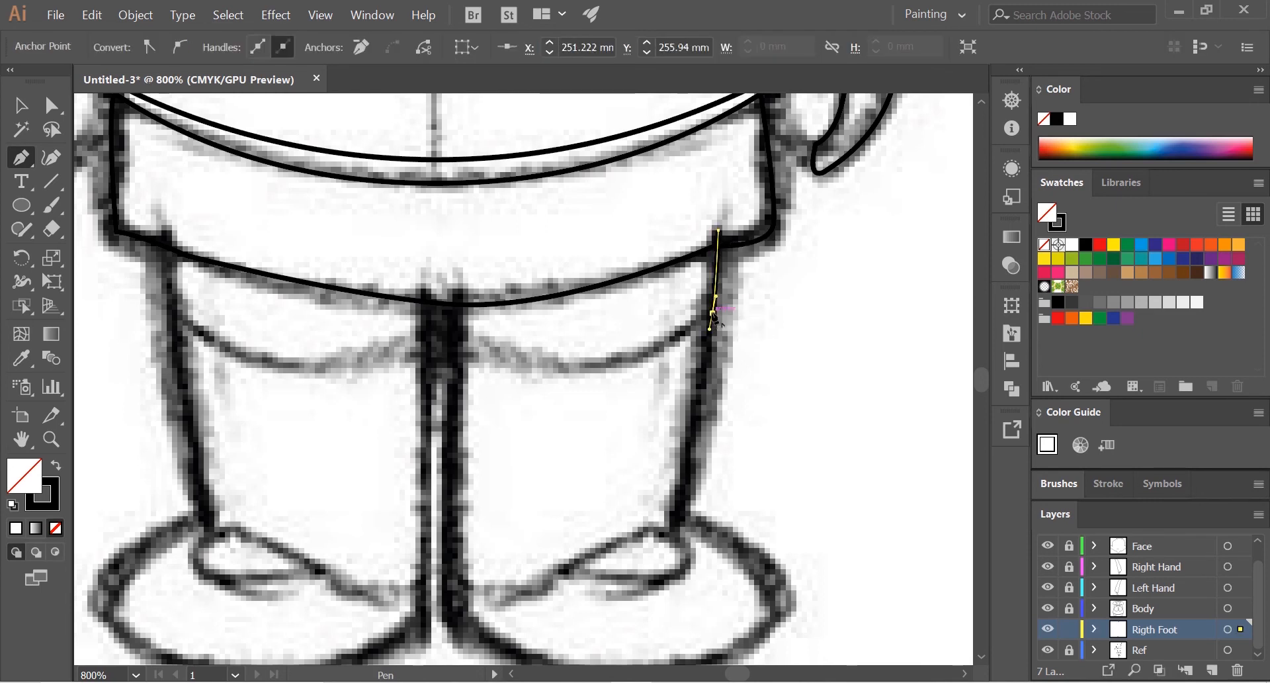
{"action": "mouse_move", "coordinate": [459, 349]}
{"action": "left_mouse_down"}
{"action": "mouse_move", "coordinate": [368, 329]}
{"action": "mouse_move", "coordinate": [342, 266]}
{"action": "mouse_move", "coordinate": [411, 327]}
{"action": "mouse_move", "coordinate": [296, 289]}
{"action": "left_mouse_up"}
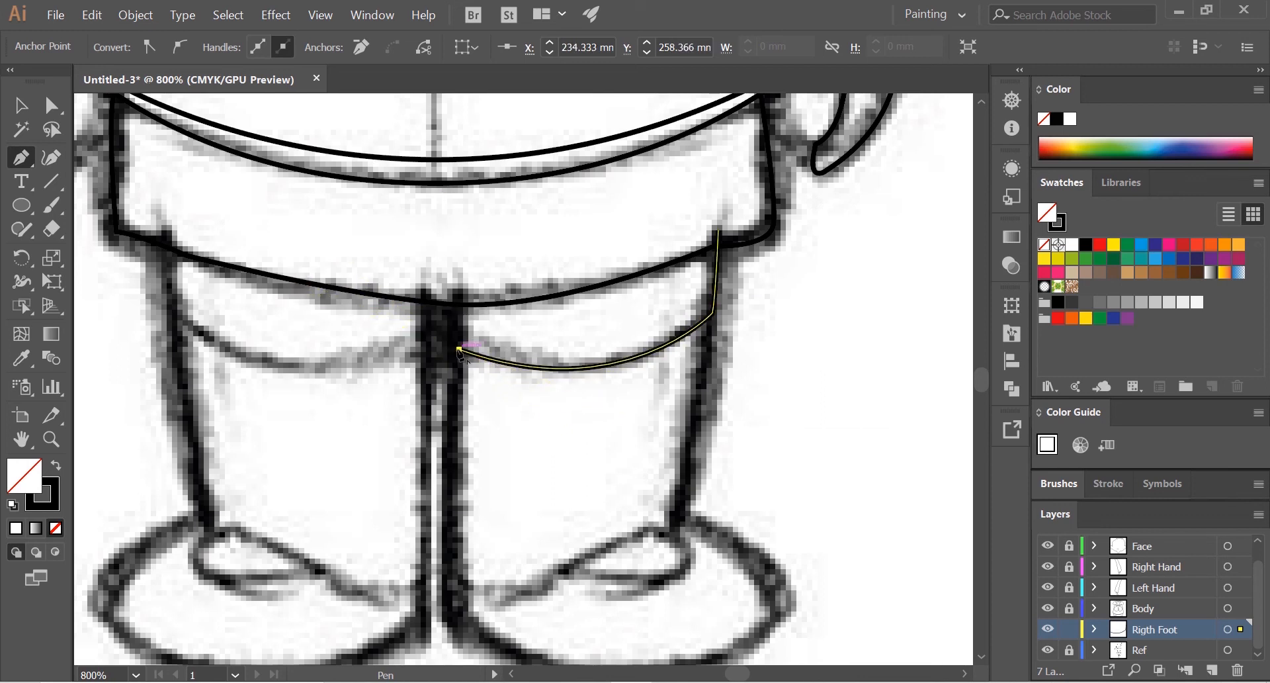
{"action": "left_click", "coordinate": [463, 281]}
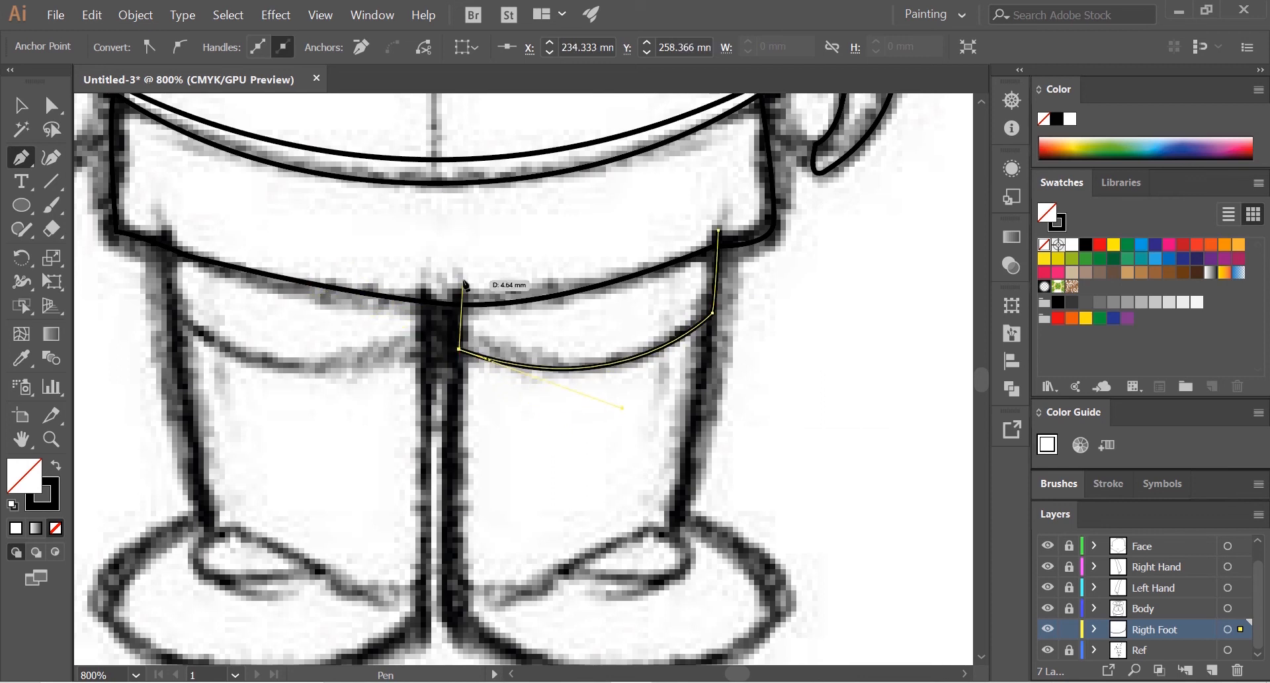
{"action": "left_click", "coordinate": [718, 231]}
{"action": "scroll", "coordinate": [689, 278], "scroll_direction": "down", "scroll_amount": 3}
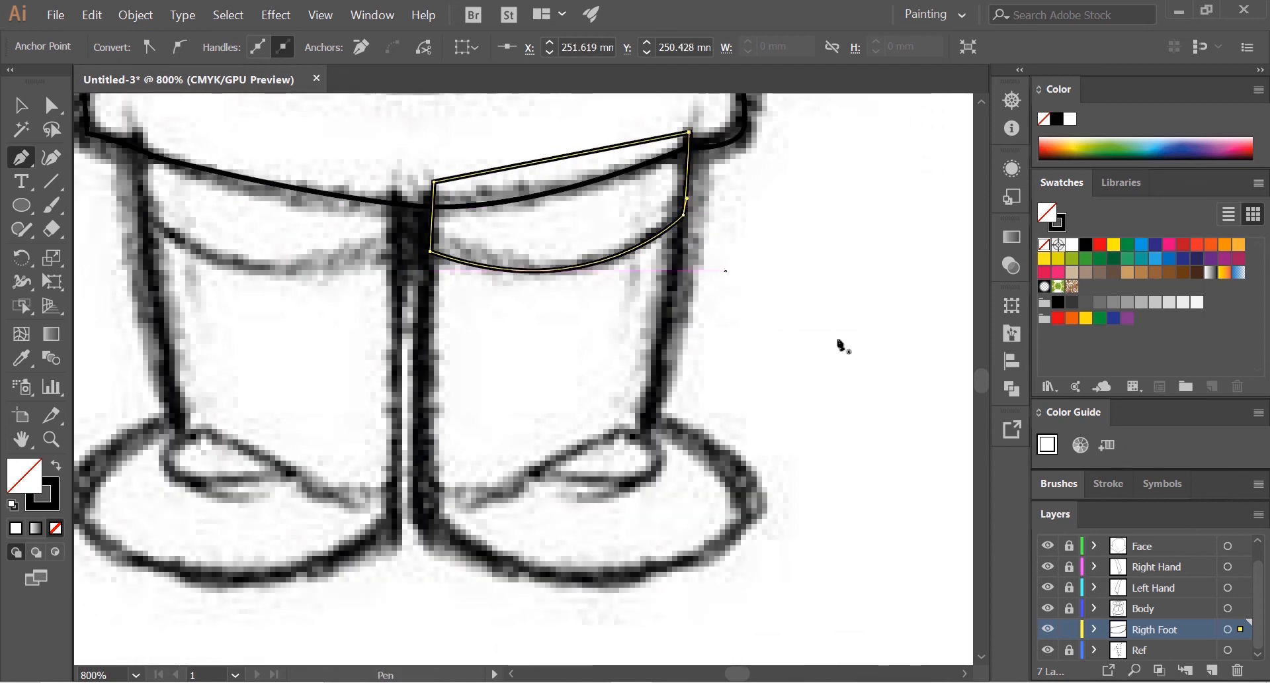
{"action": "left_click", "coordinate": [20, 106]}
{"action": "left_click", "coordinate": [760, 362]}
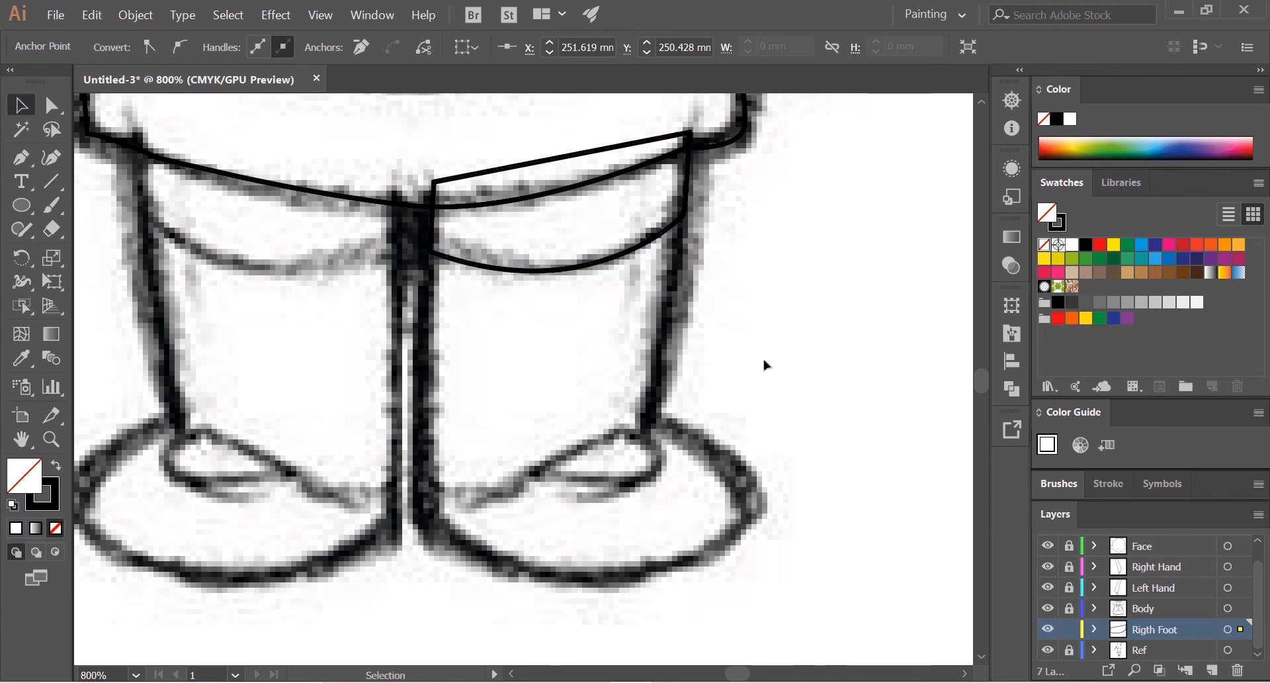
Step: Trace the right-hand leg and its rounded shoe as one Pen outline, overlapping the upper band and following the sketch
{"action": "left_click", "coordinate": [21, 157]}
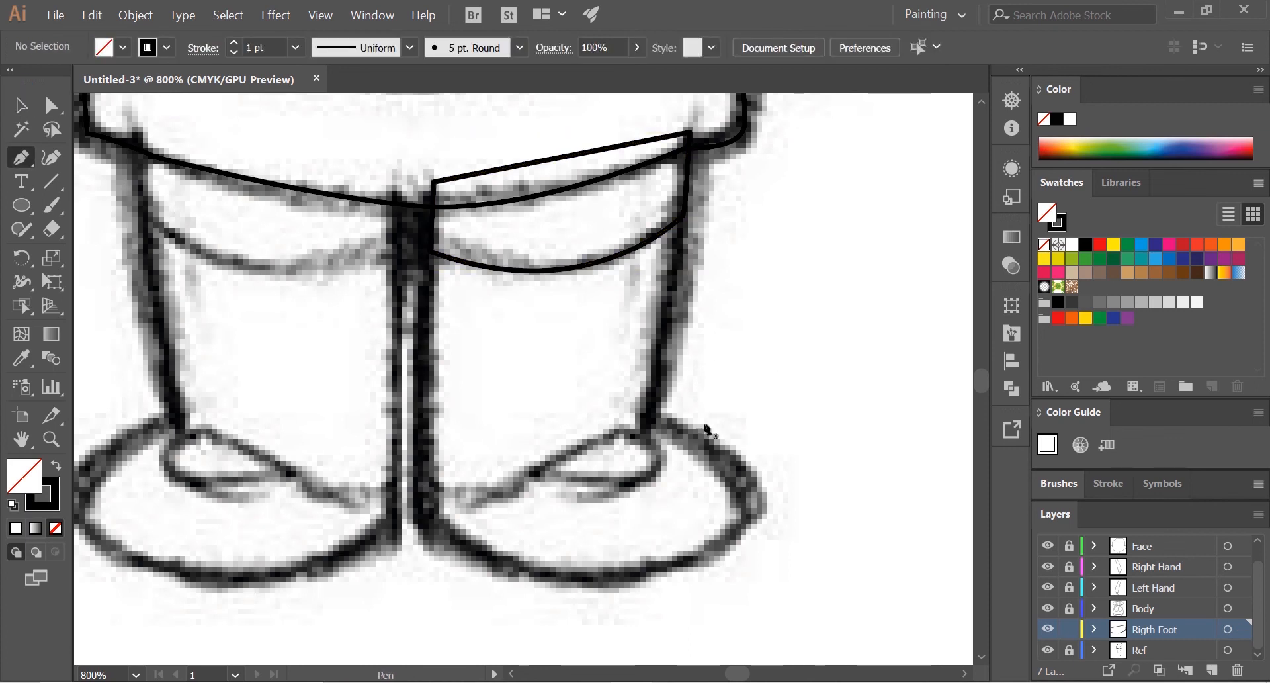
{"action": "left_click", "coordinate": [650, 420]}
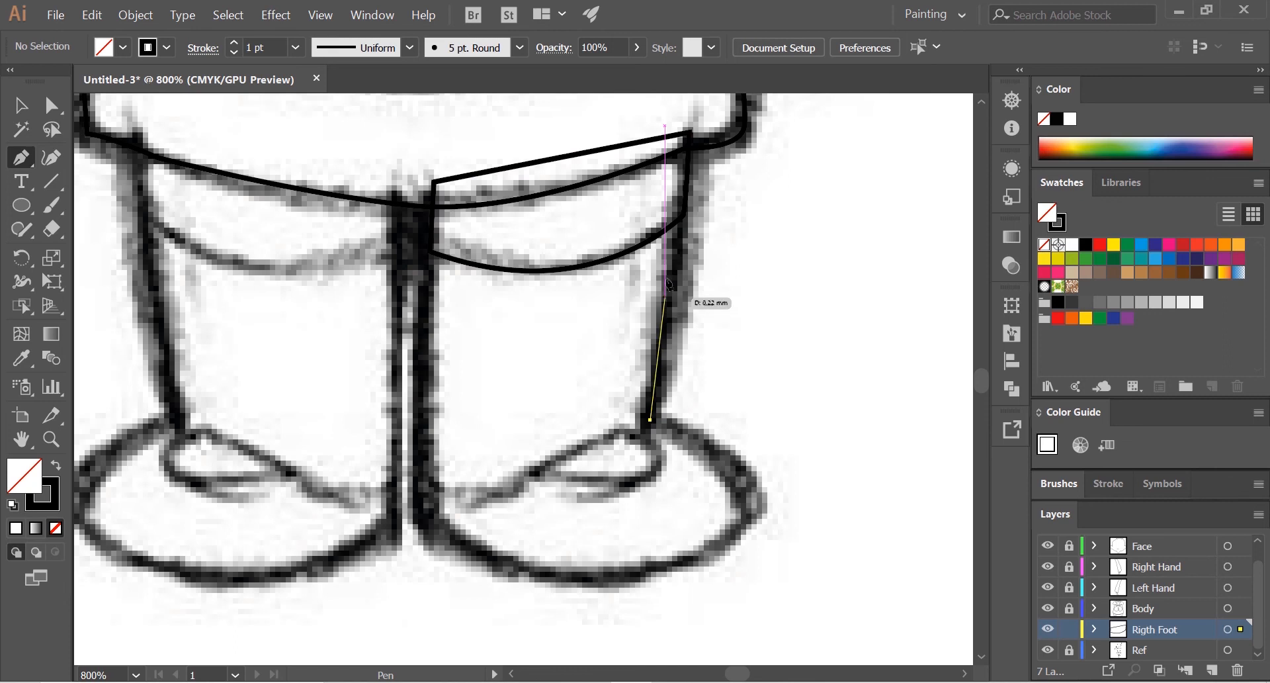
{"action": "left_click", "coordinate": [685, 202]}
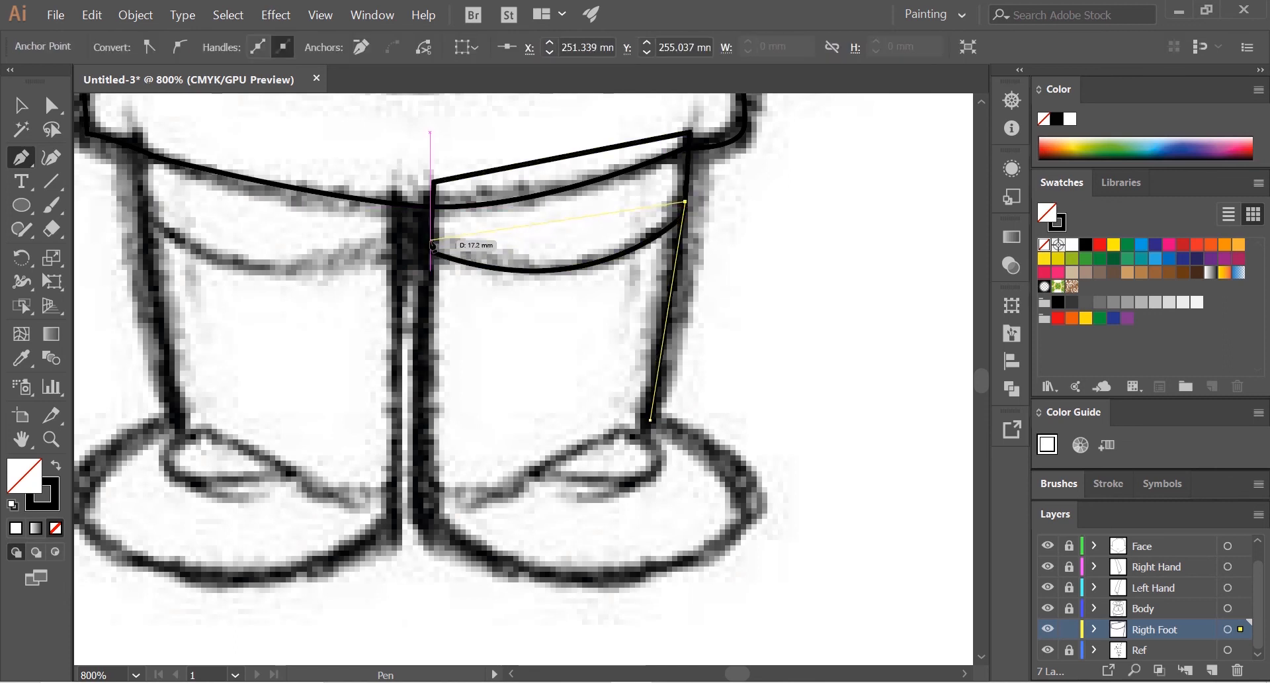
{"action": "left_click_drag", "start_coordinate": [432, 246], "coordinate": [427, 311]}
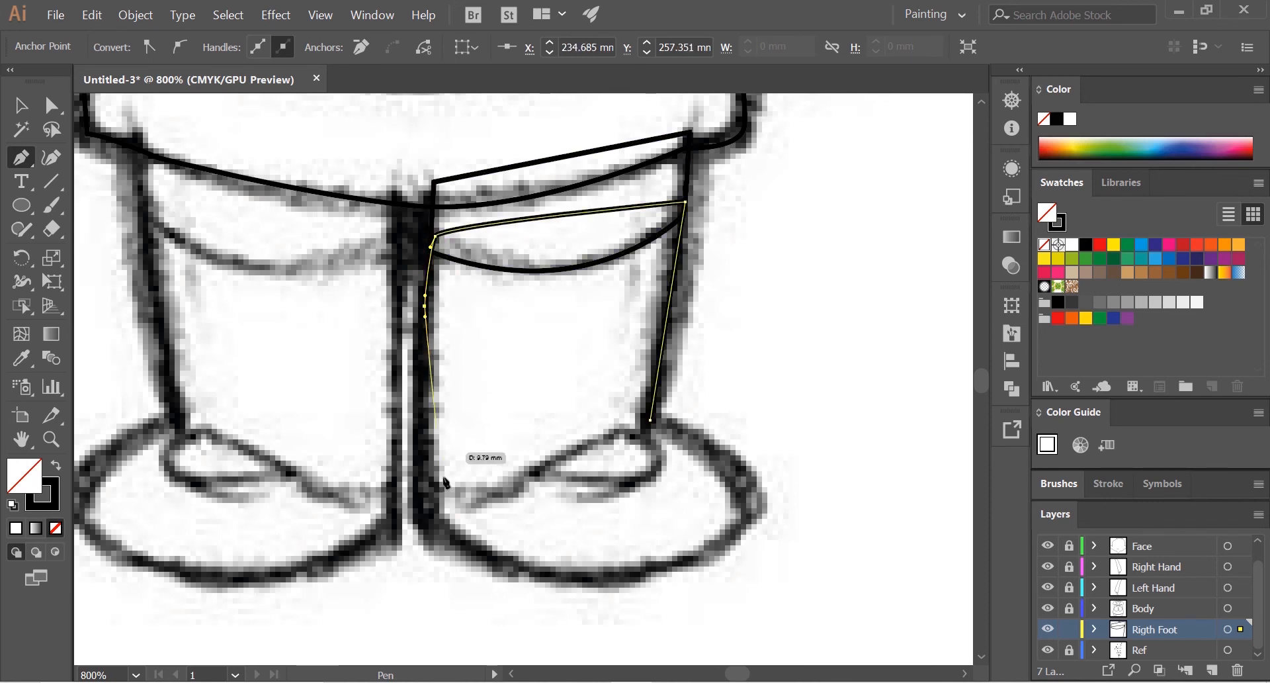
{"action": "left_click", "coordinate": [422, 522]}
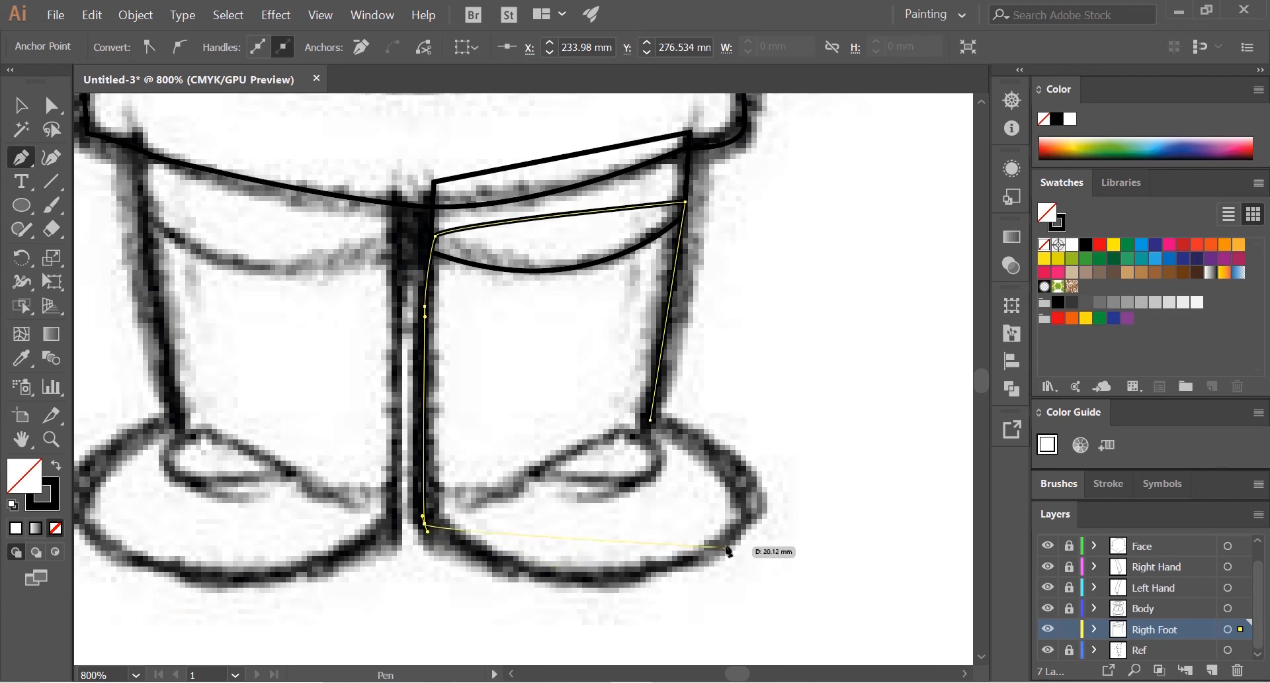
{"action": "left_click_drag", "start_coordinate": [732, 536], "coordinate": [833, 450]}
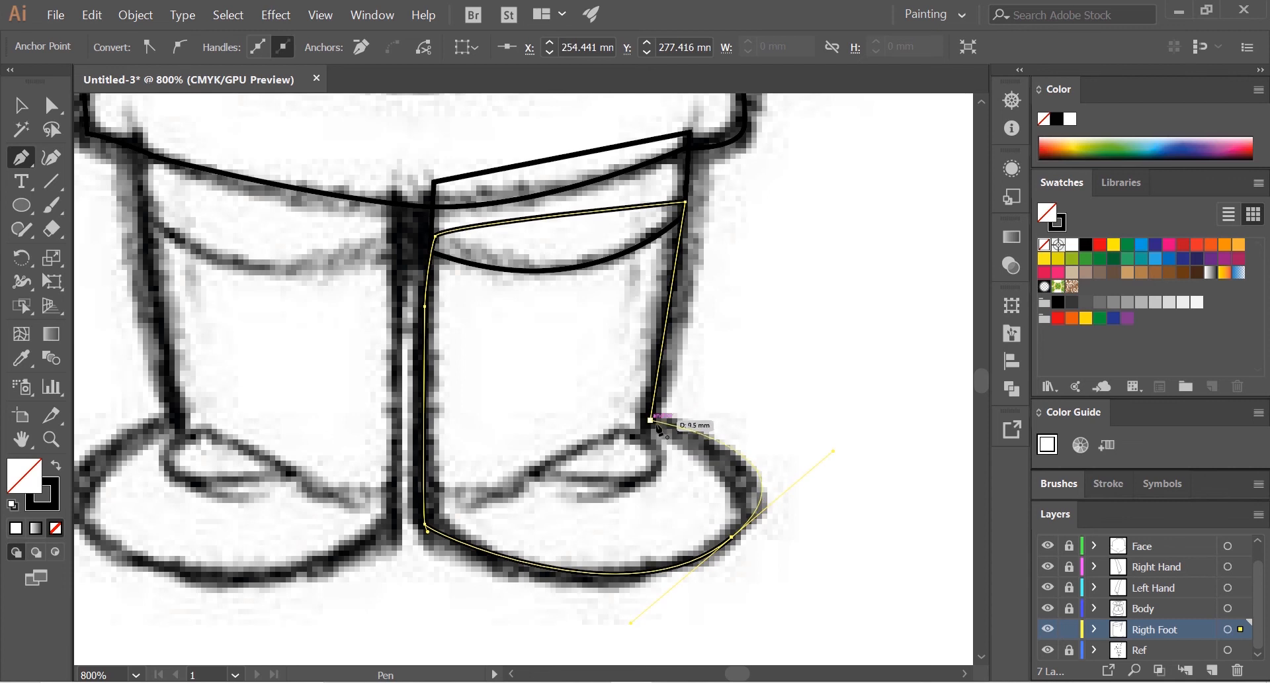
{"action": "left_click_drag", "start_coordinate": [745, 480], "coordinate": [724, 457]}
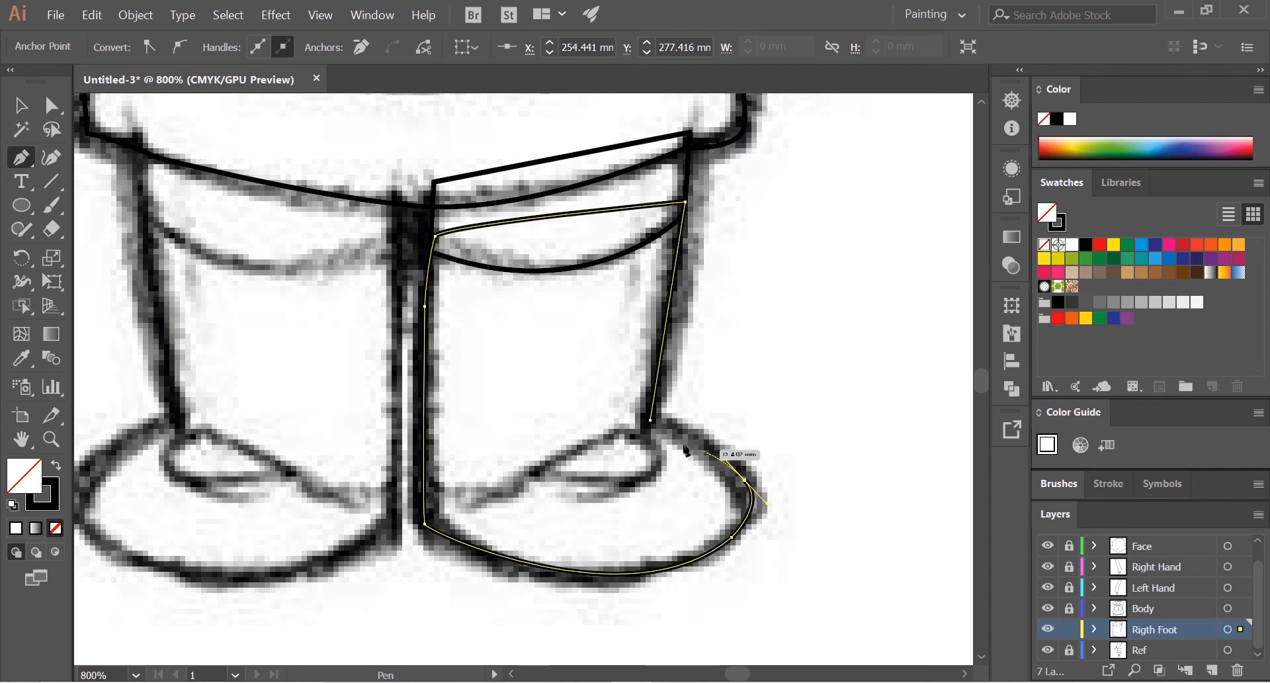
Step: Trace the small almond-shaped detail on top of the right-hand shoe as a closed, curved Pen path
{"action": "key", "text": "ctrl+plus"}
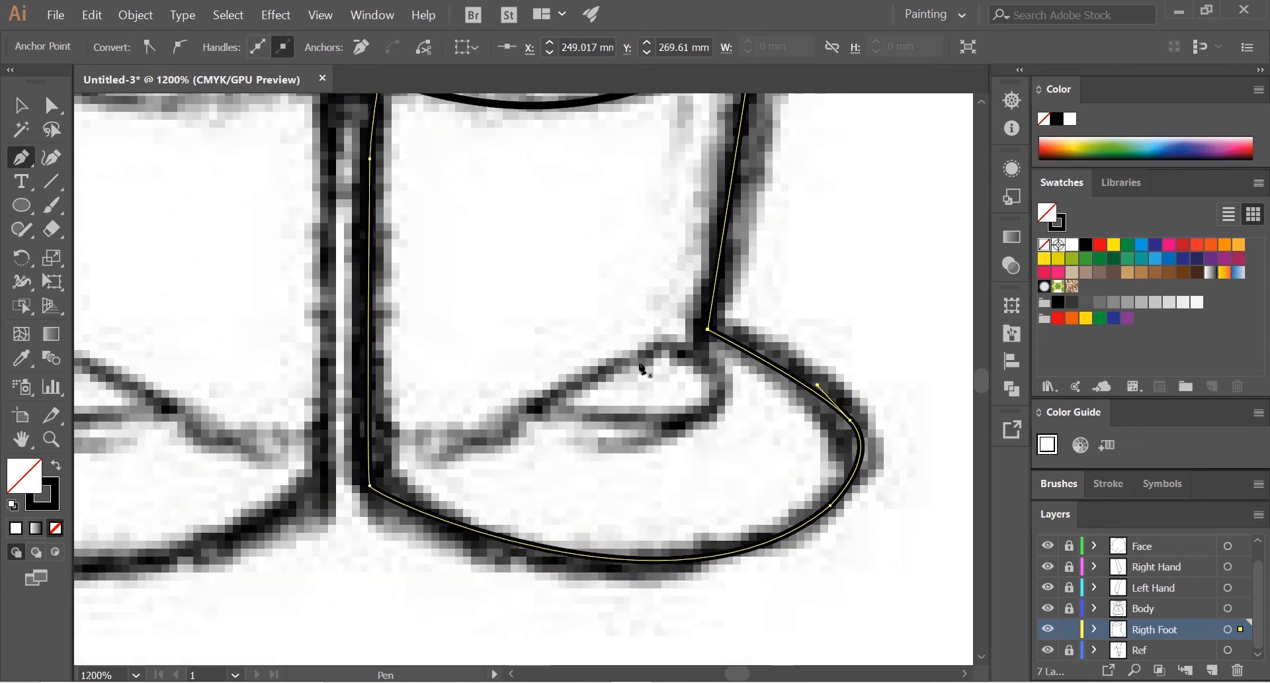
{"action": "left_click", "coordinate": [684, 352], "text": "ctrl"}
{"action": "left_click_drag", "start_coordinate": [680, 346], "coordinate": [680, 436]}
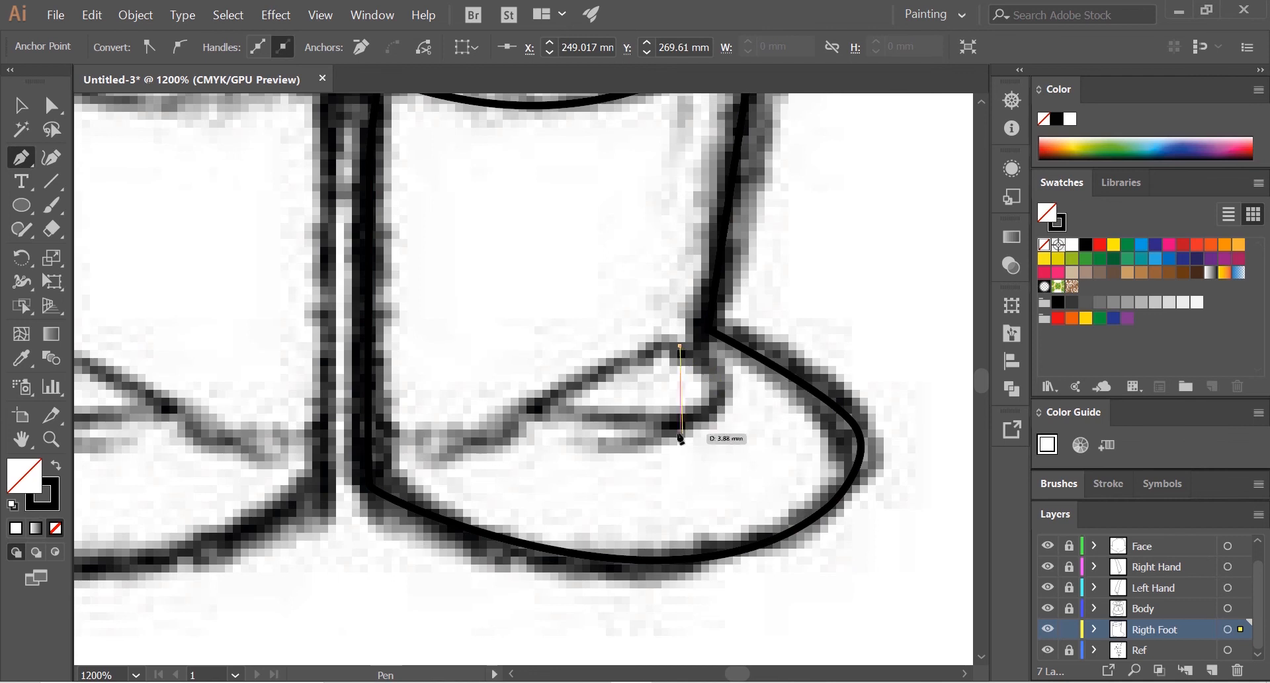
{"action": "left_click_drag", "start_coordinate": [604, 472], "coordinate": [588, 457]}
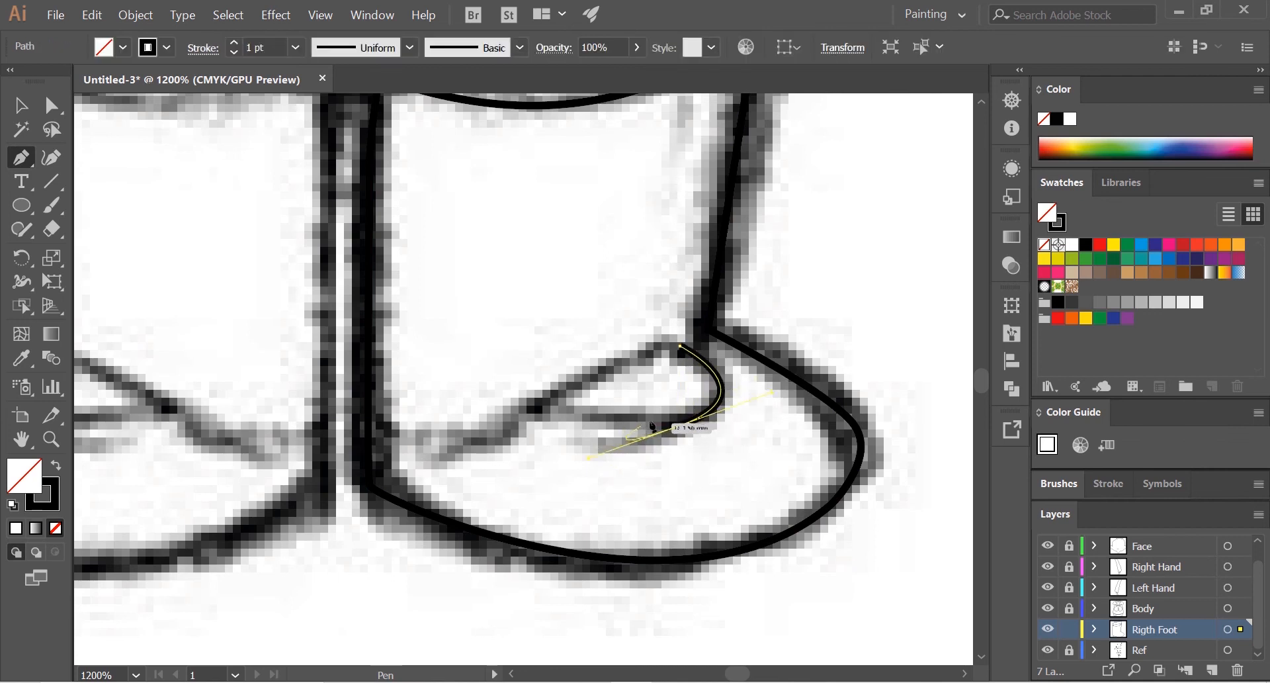
{"action": "left_click_drag", "start_coordinate": [542, 403], "coordinate": [669, 345]}
{"action": "left_click", "coordinate": [679, 425]}
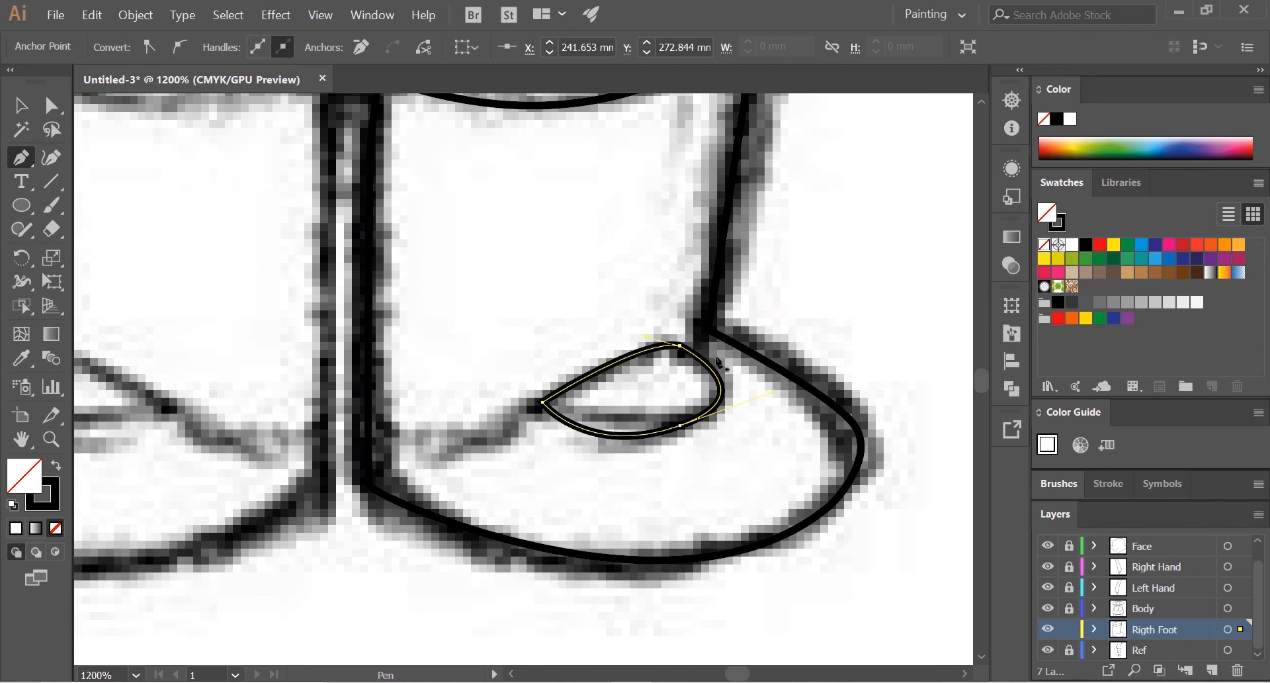
{"action": "scroll", "coordinate": [695, 397], "scroll_direction": "down", "scroll_amount": 2}
{"action": "left_click_drag", "start_coordinate": [729, 377], "coordinate": [716, 471]}
{"action": "left_click", "coordinate": [21, 106]}
{"action": "left_click", "coordinate": [689, 364]}
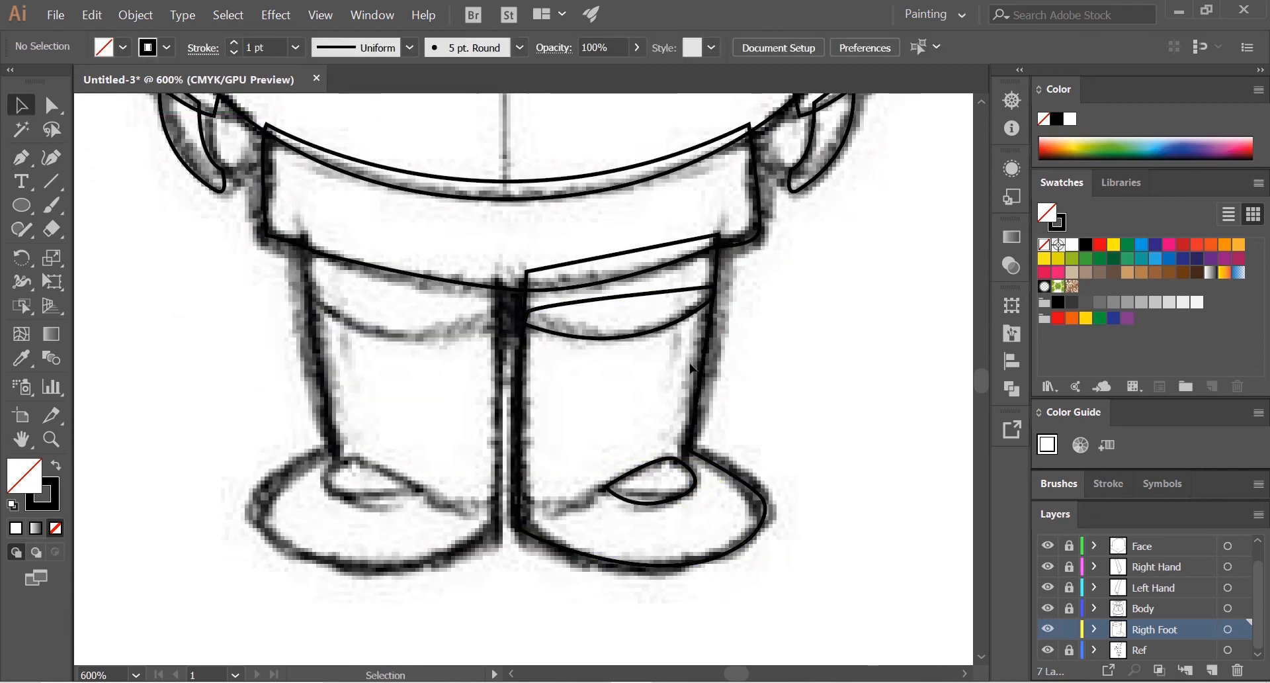
Step: Select the upper band, the leg and shoe outline, and the small shoe detail together
{"action": "left_click", "coordinate": [665, 330]}
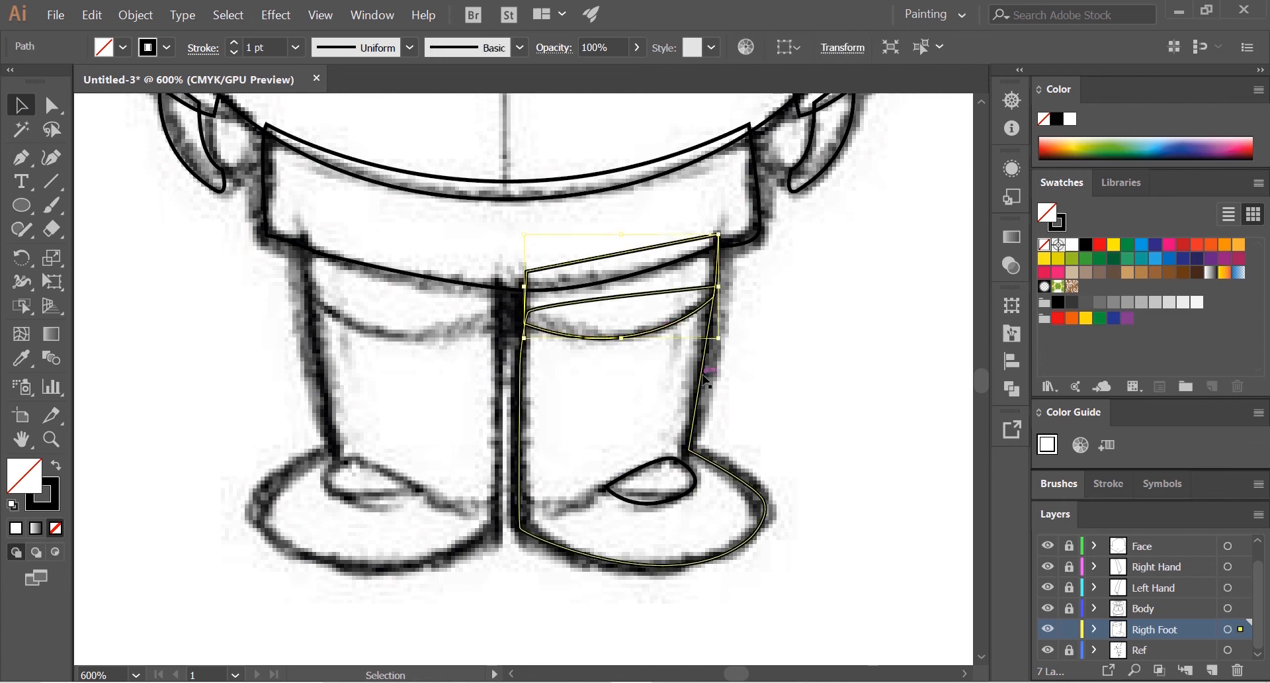
{"action": "left_click", "coordinate": [702, 384], "text": "shift"}
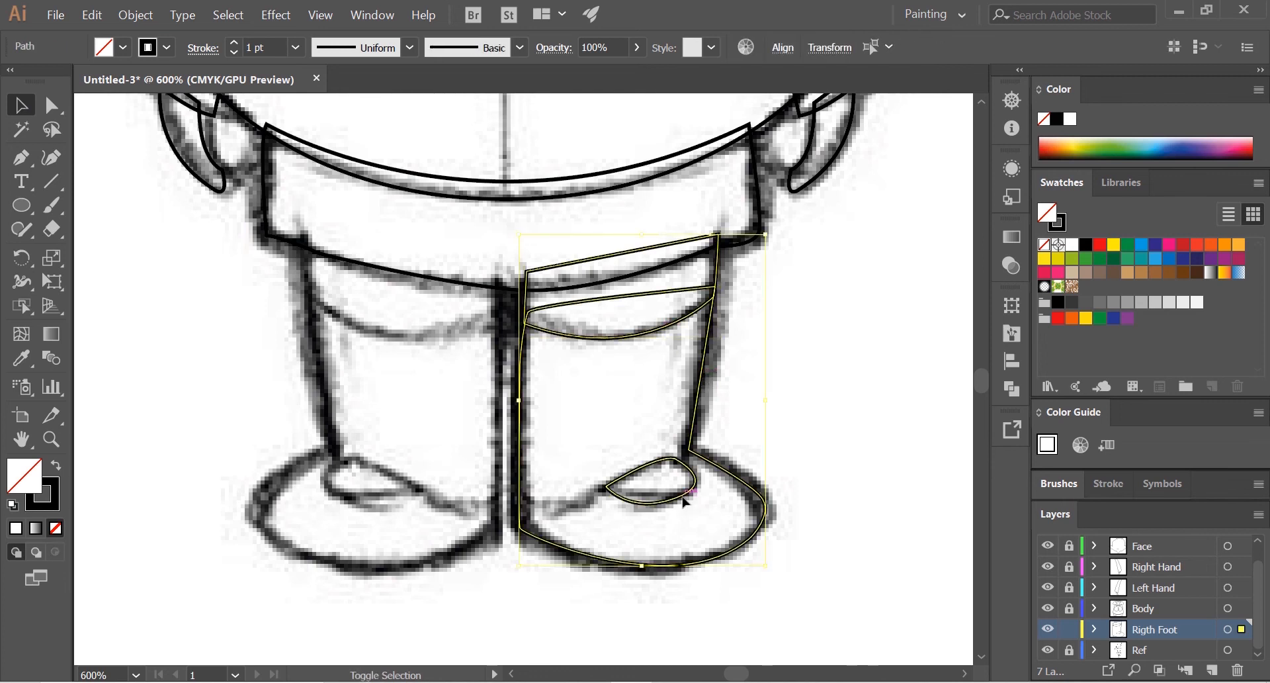
{"action": "scroll", "coordinate": [781, 455], "scroll_direction": "down", "scroll_amount": 1}
{"action": "left_click_drag", "start_coordinate": [761, 457], "coordinate": [589, 480]}
{"action": "left_click_drag", "start_coordinate": [640, 440], "coordinate": [773, 418]}
{"action": "left_click_drag", "start_coordinate": [750, 347], "coordinate": [741, 309]}
{"action": "scroll", "coordinate": [688, 404], "scroll_direction": "up", "scroll_amount": 2}
{"action": "left_click_drag", "start_coordinate": [686, 397], "coordinate": [835, 400]}
{"action": "left_click_drag", "start_coordinate": [752, 403], "coordinate": [823, 412]}
{"action": "right_click", "coordinate": [777, 383]}
{"action": "mouse_move", "coordinate": [871, 582]}
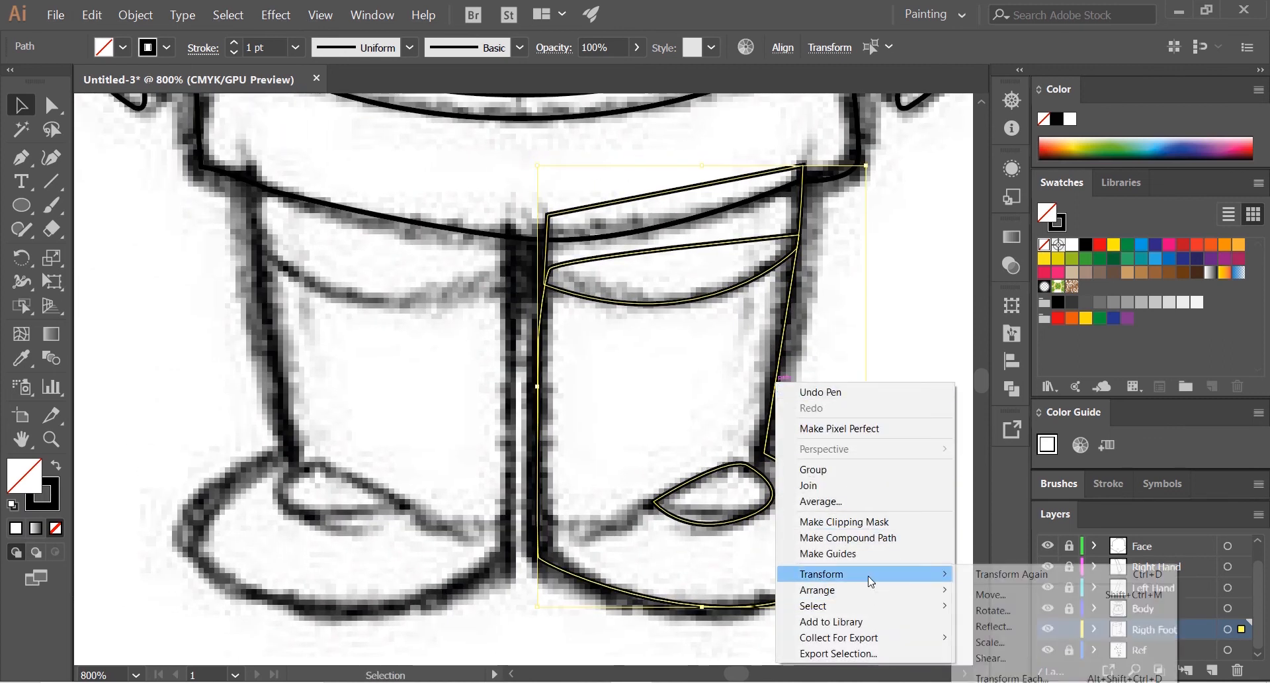
{"action": "left_click", "coordinate": [1018, 610]}
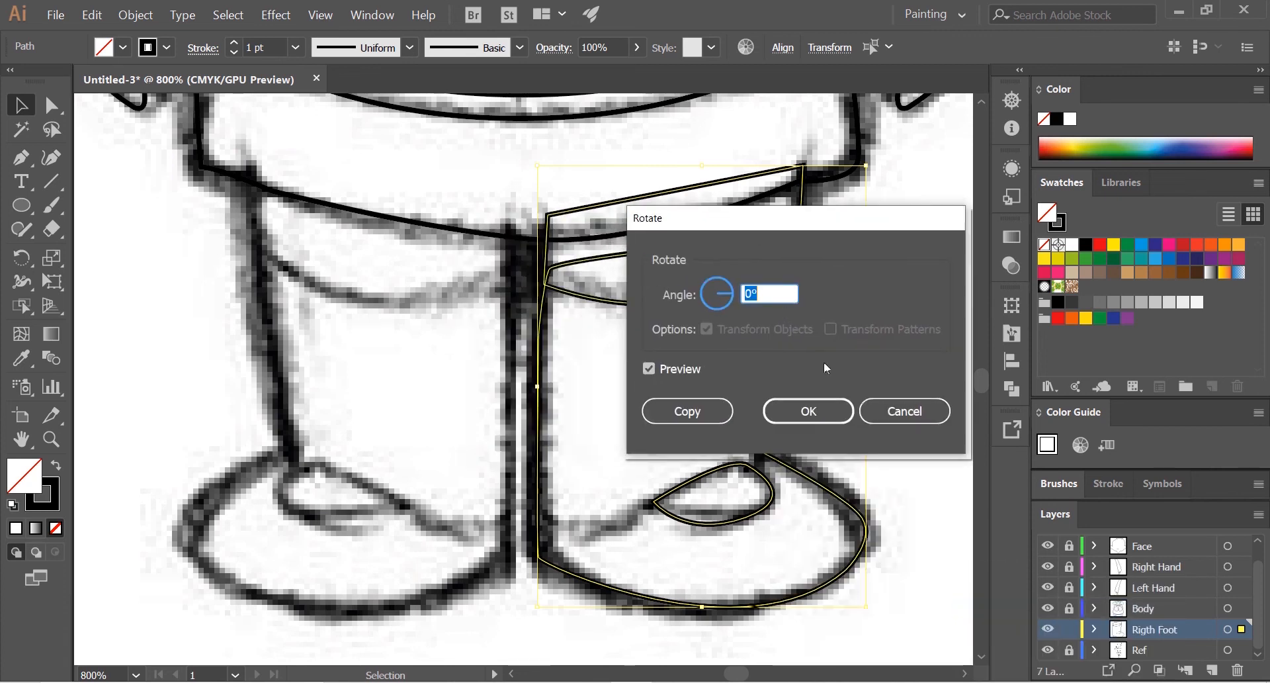
{"action": "left_click", "coordinate": [918, 413]}
Step: Reflect a copy of the selected leg paths across the vertical axis and place it over the sketch's left-hand leg
{"action": "right_click", "coordinate": [785, 341]}
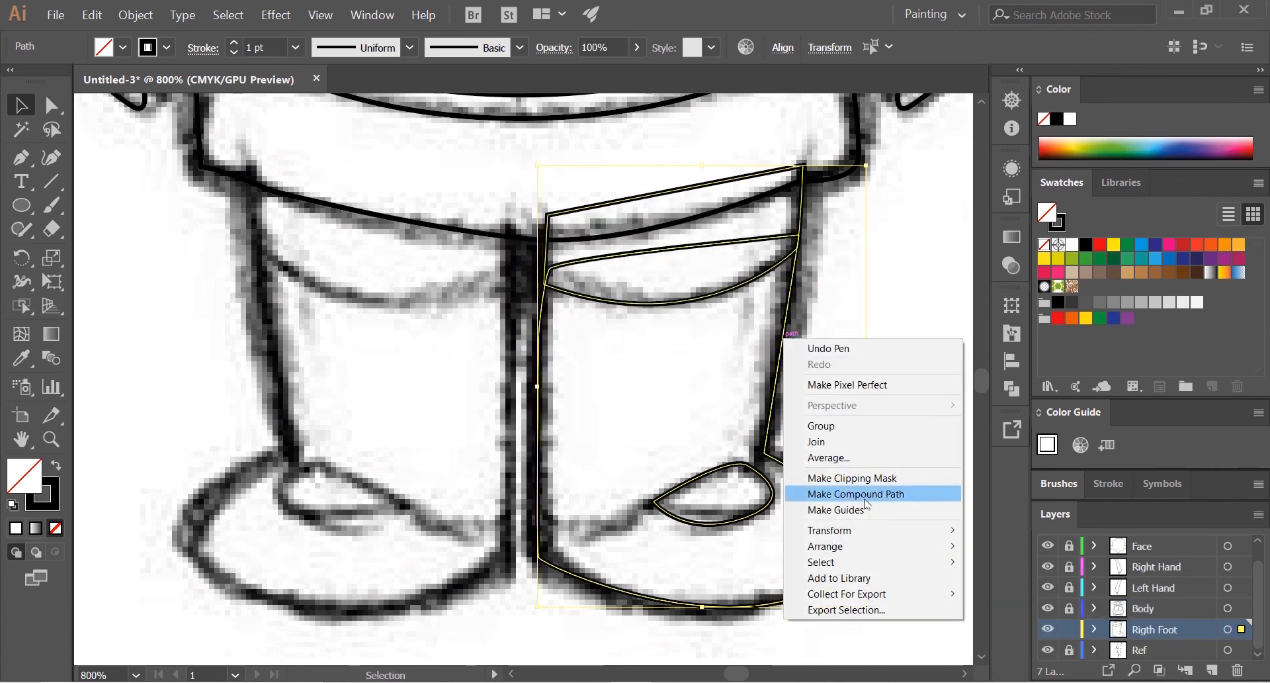
{"action": "mouse_move", "coordinate": [867, 530]}
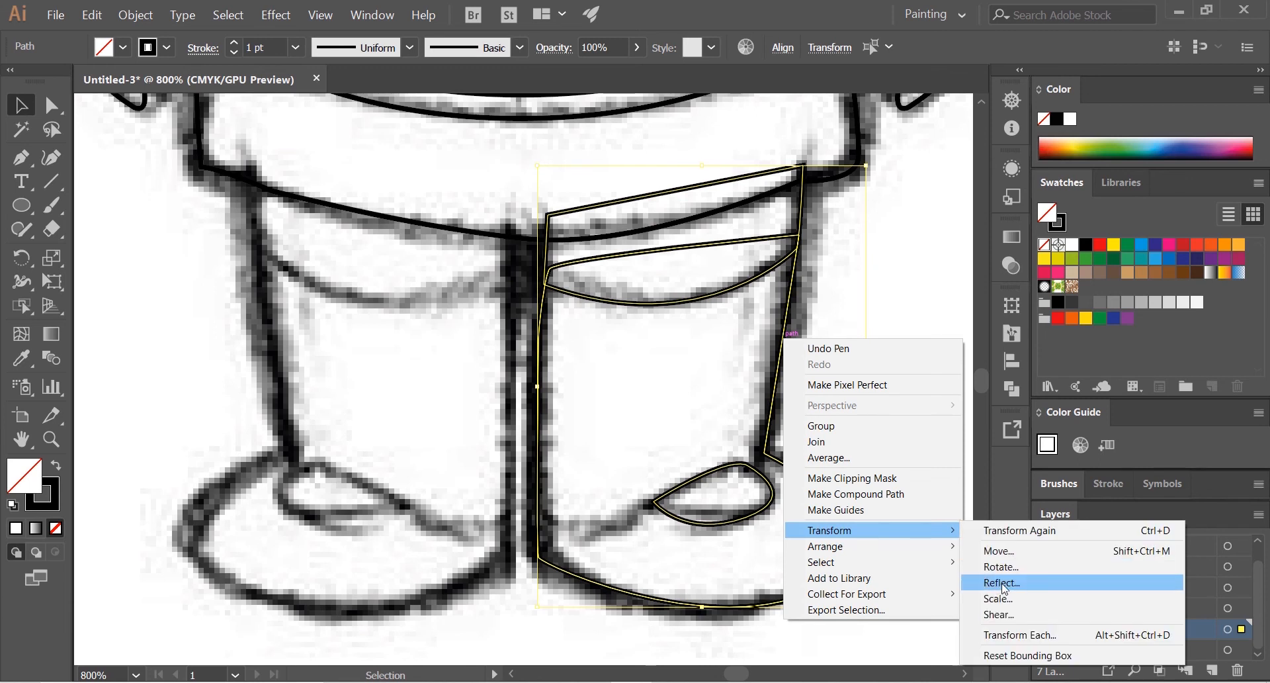
{"action": "left_click", "coordinate": [1004, 583]}
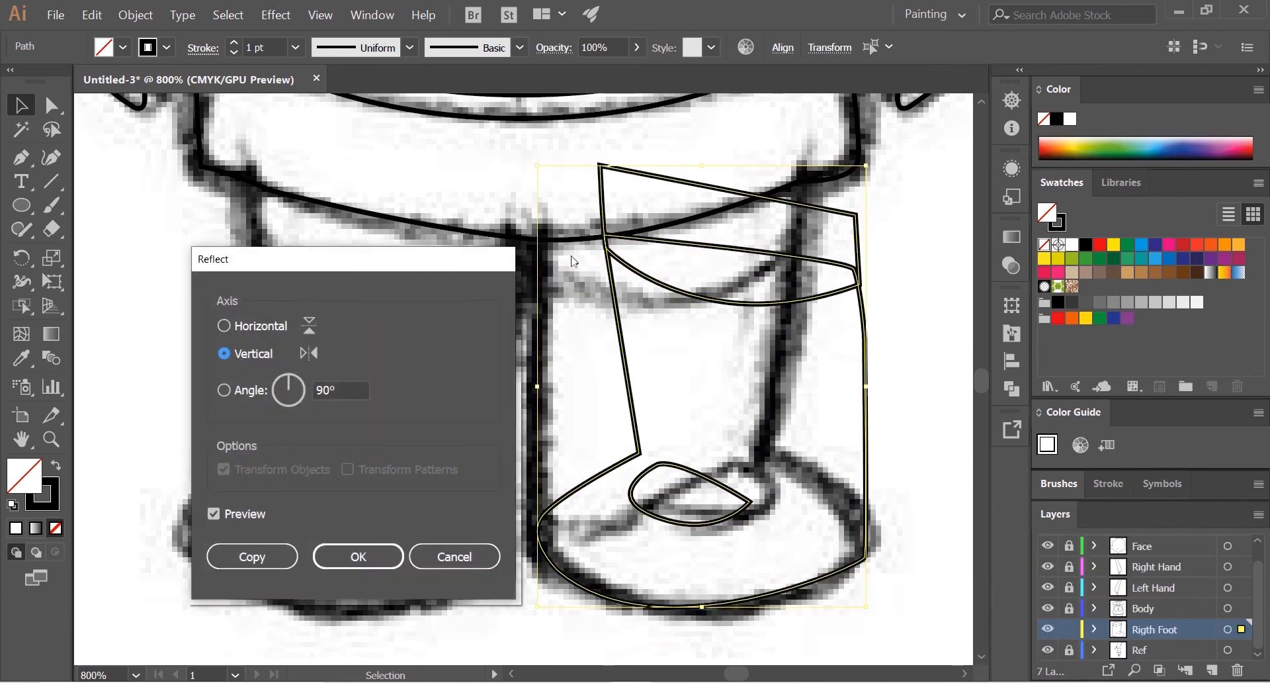
{"action": "left_click_drag", "start_coordinate": [368, 272], "coordinate": [1120, 270]}
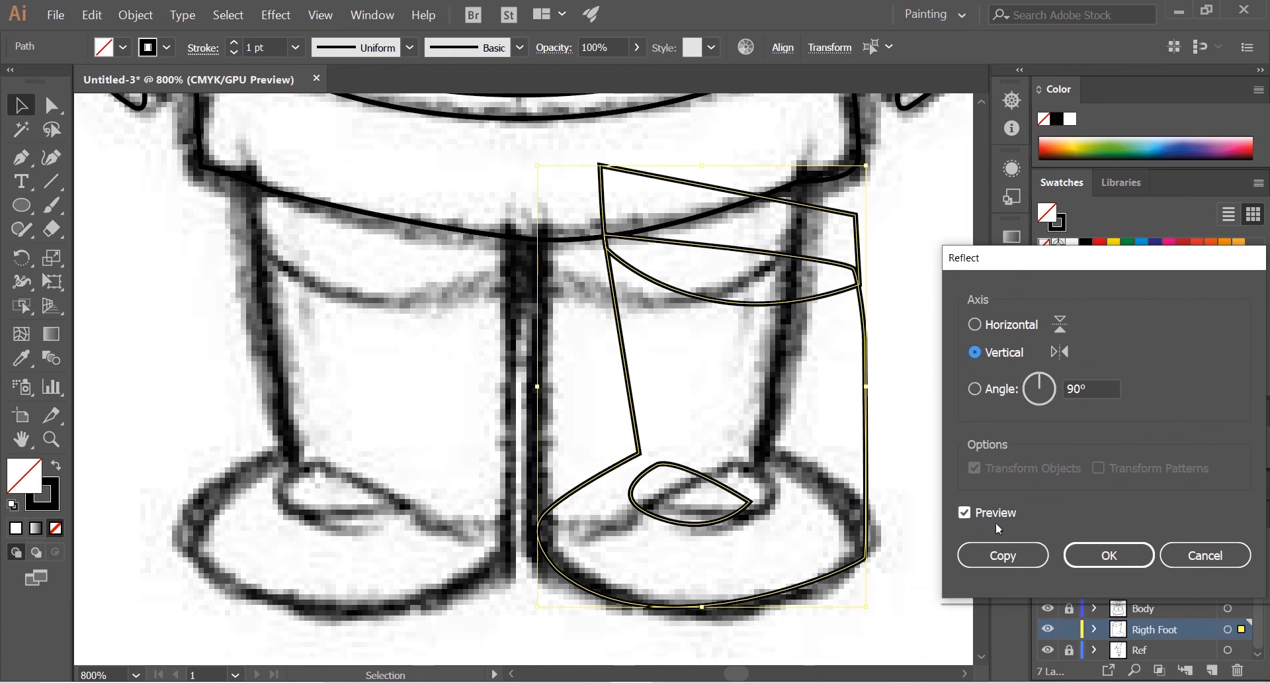
{"action": "left_click", "coordinate": [965, 514]}
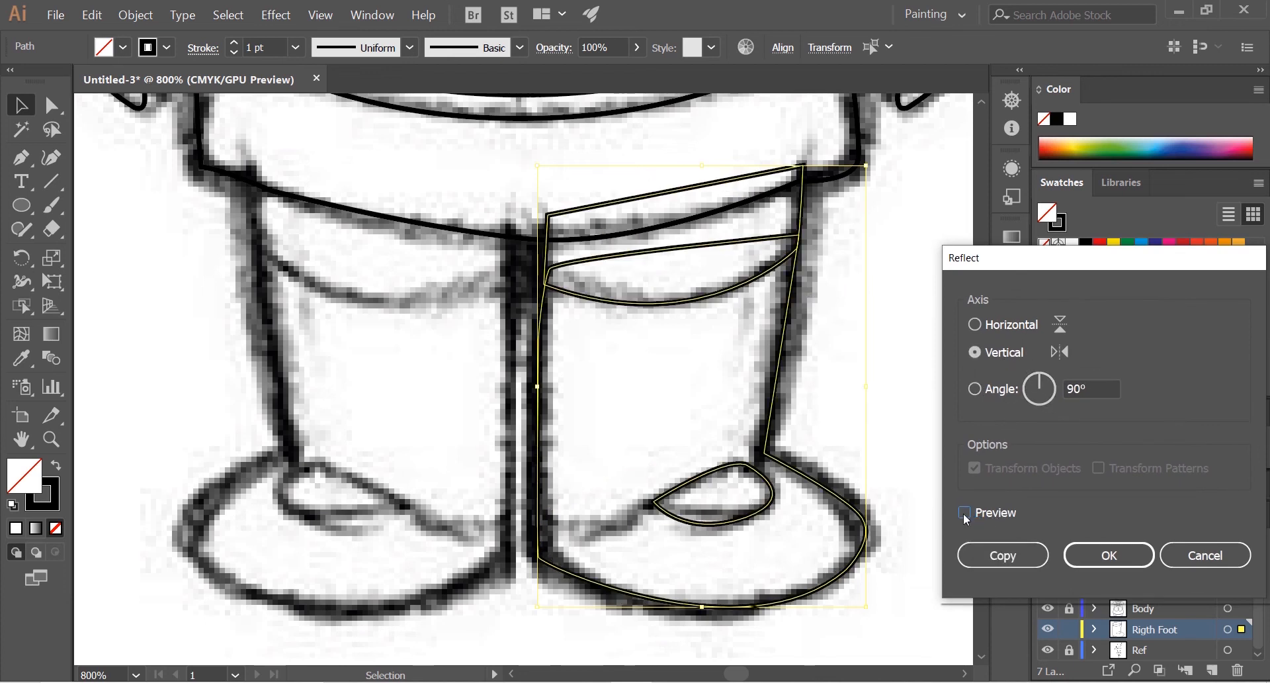
{"action": "left_click", "coordinate": [965, 514]}
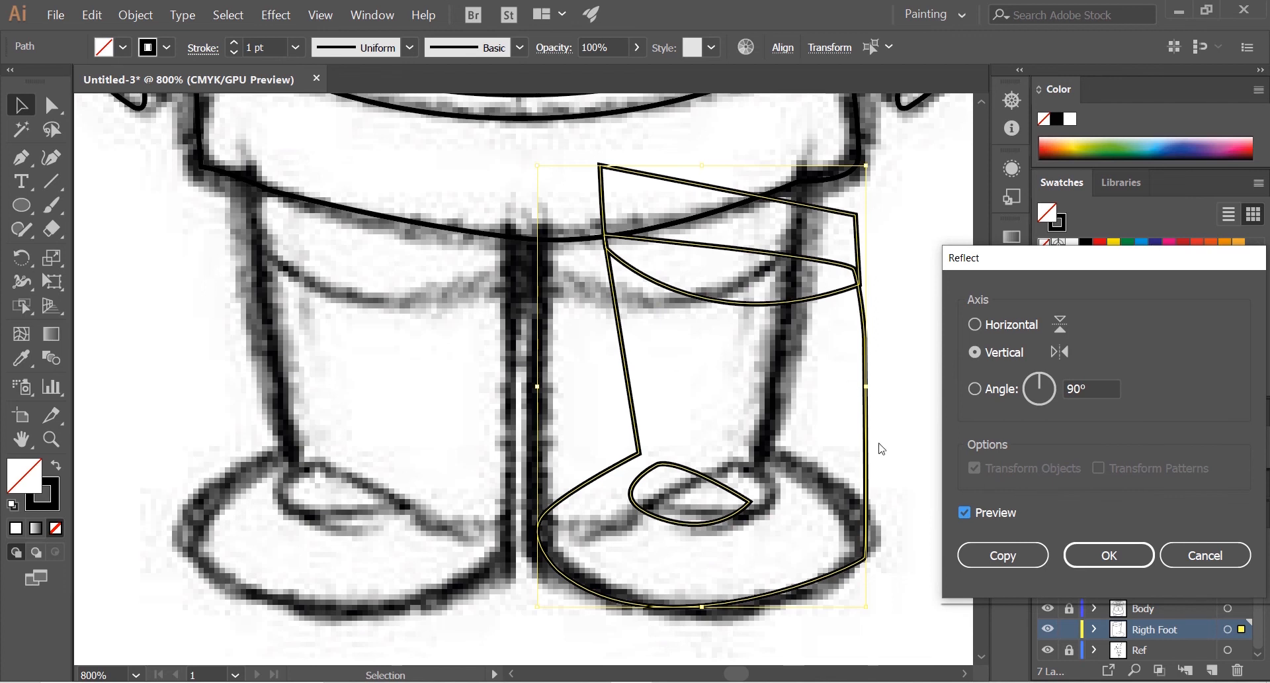
{"action": "left_click", "coordinate": [1005, 557]}
{"action": "left_click_drag", "start_coordinate": [866, 416], "coordinate": [507, 409]}
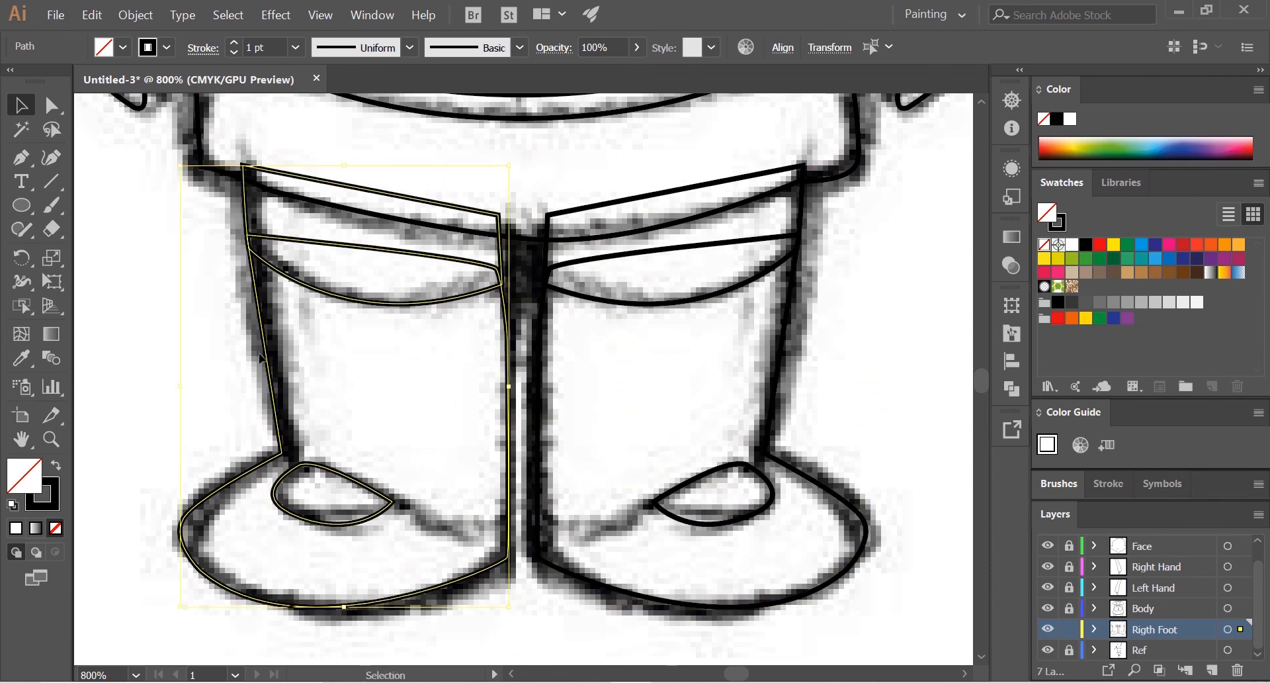
Step: Add a new layer directly above the Rigth Foot layer and name it Left Foot
{"action": "left_click", "coordinate": [1211, 670]}
{"action": "double_click", "coordinate": [1133, 631]}
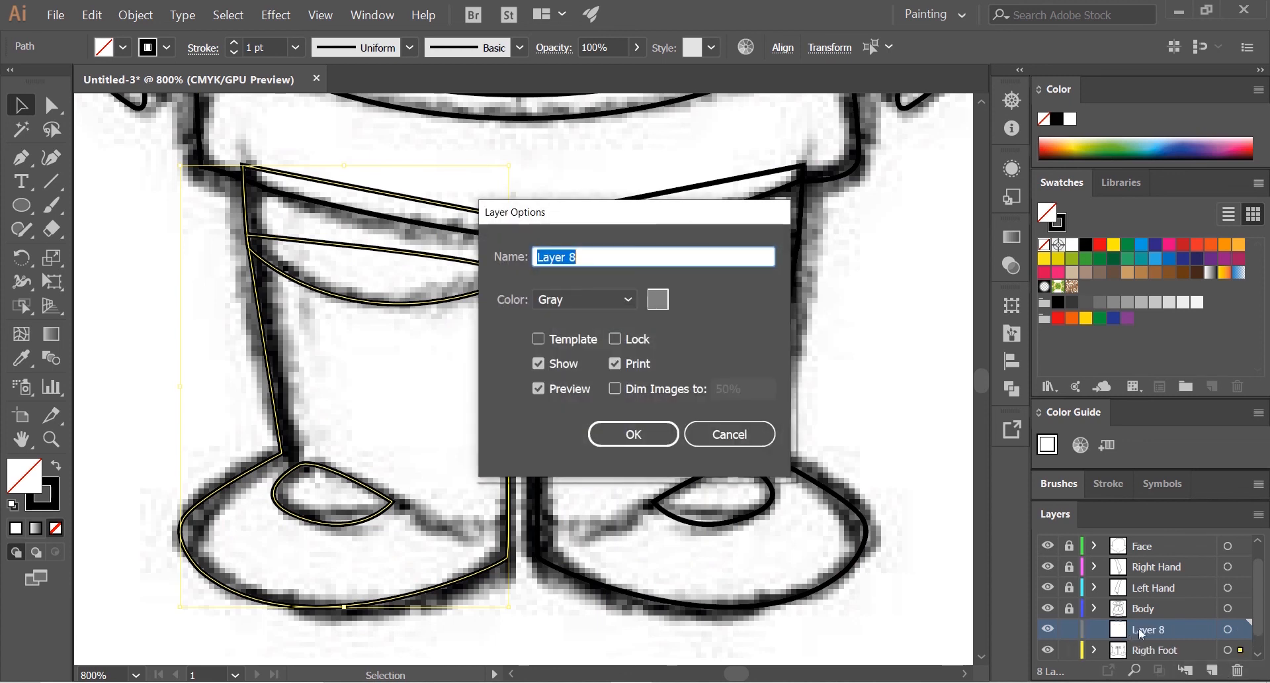
{"action": "left_click", "coordinate": [724, 425]}
{"action": "double_click", "coordinate": [1135, 630]}
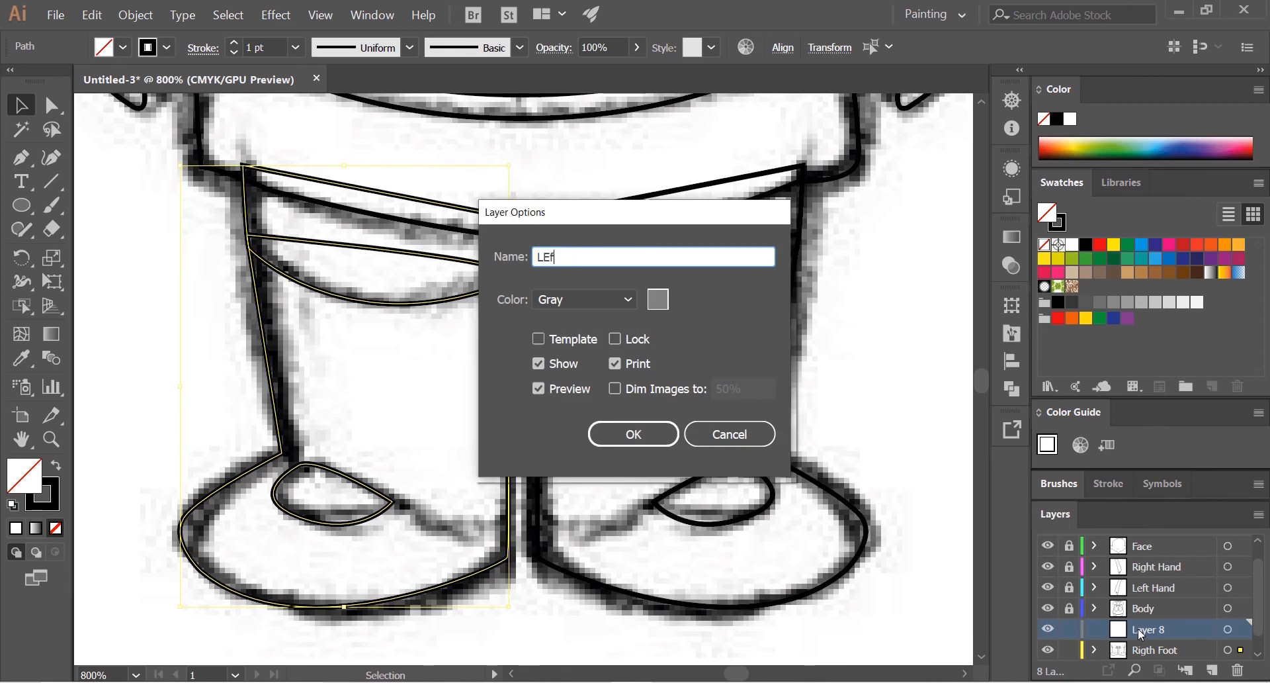
{"action": "type", "text": "Left Foot"}
{"action": "key", "text": "Return"}
{"action": "left_click", "coordinate": [1146, 611]}
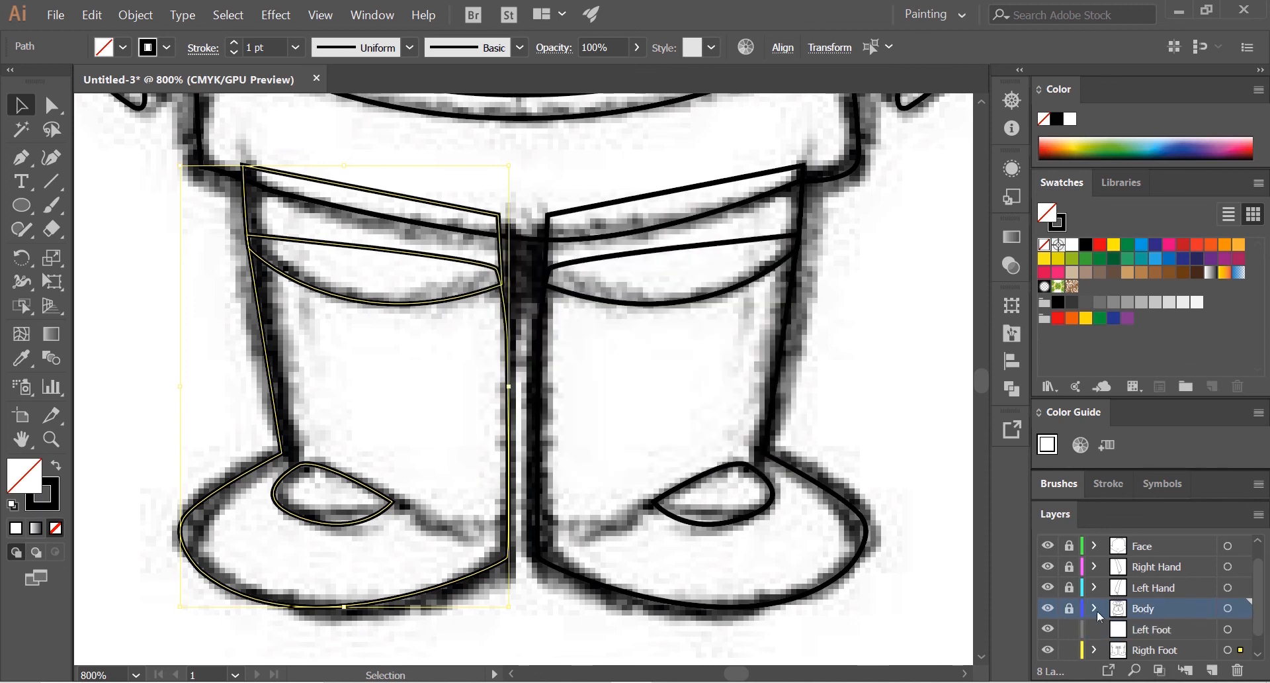
{"action": "left_click", "coordinate": [1141, 625]}
Step: Move the three mirrored leg, band and shoe-detail paths from the Rigth Foot layer into the Left Foot layer
{"action": "scroll", "coordinate": [1146, 603], "scroll_direction": "down", "scroll_amount": 1}
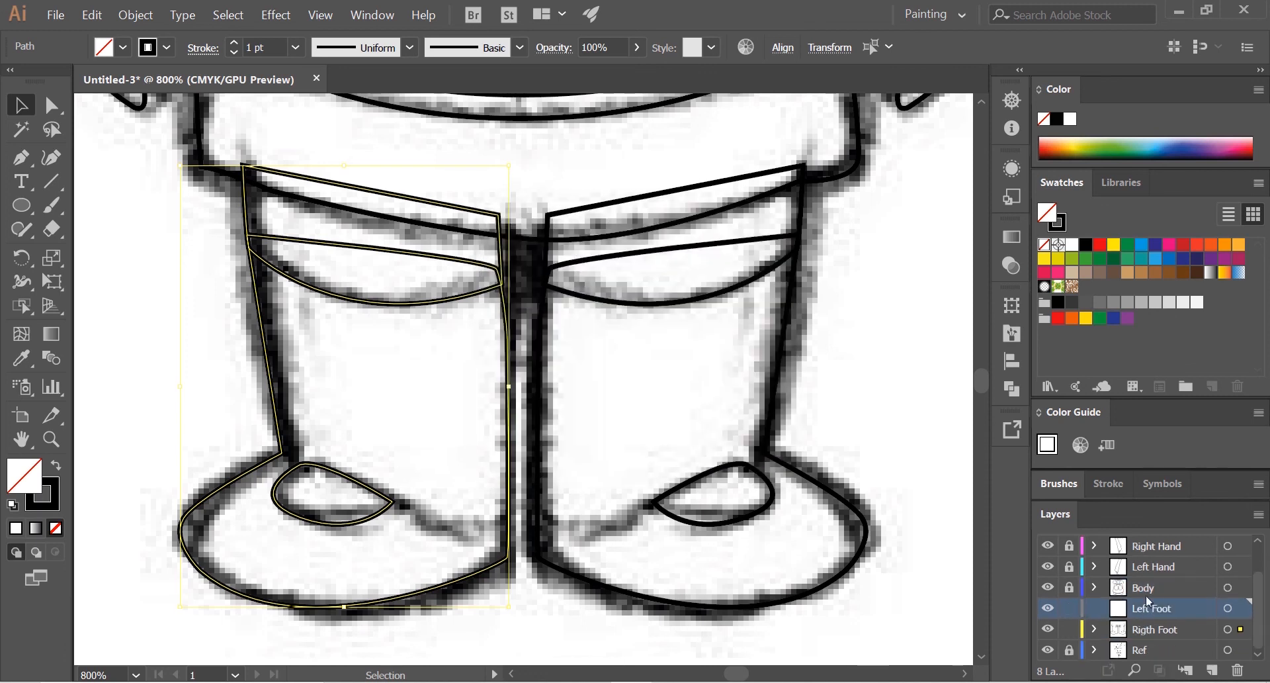
{"action": "left_click", "coordinate": [1094, 629]}
{"action": "scroll", "coordinate": [1120, 615], "scroll_direction": "down", "scroll_amount": 5}
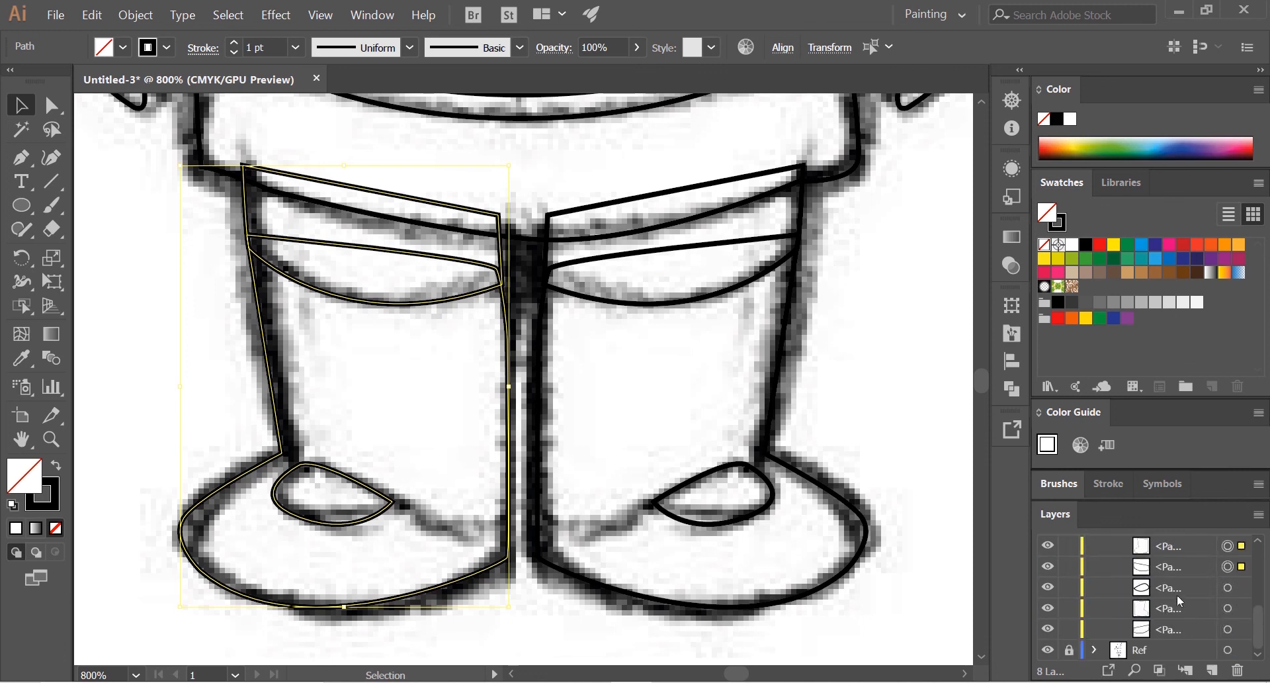
{"action": "scroll", "coordinate": [1174, 586], "scroll_direction": "up", "scroll_amount": 1}
{"action": "left_click", "coordinate": [1172, 610]}
{"action": "left_click", "coordinate": [1171, 593], "text": "ctrl"}
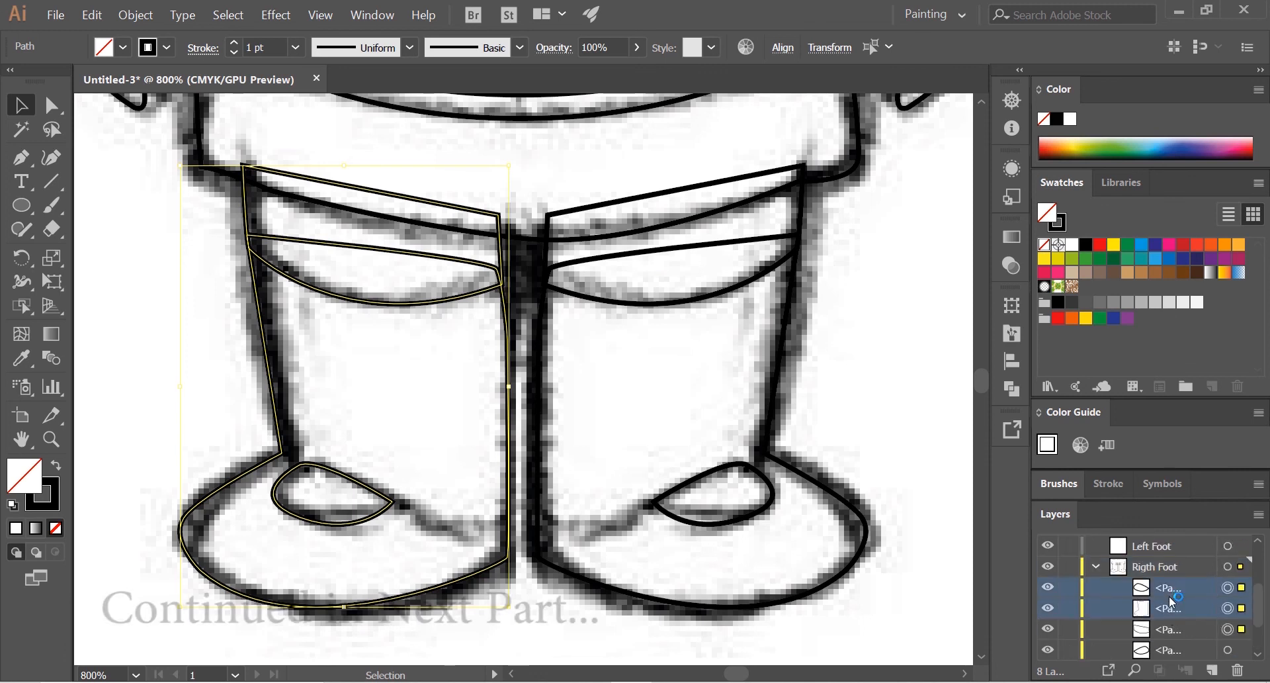
{"action": "left_click", "coordinate": [1172, 630], "text": "ctrl"}
{"action": "scroll", "coordinate": [1164, 636], "scroll_direction": "down", "scroll_amount": 1}
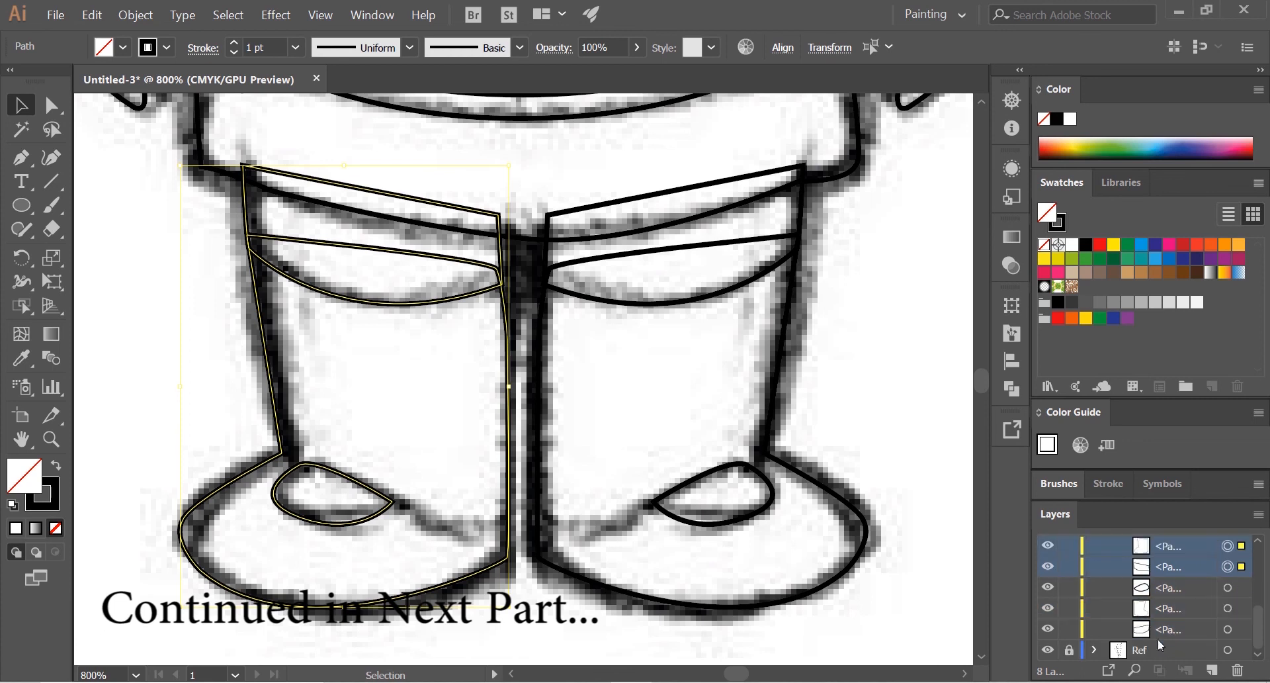
{"action": "scroll", "coordinate": [1184, 586], "scroll_direction": "up", "scroll_amount": 2}
{"action": "left_click_drag", "start_coordinate": [1168, 654], "coordinate": [1152, 610]}
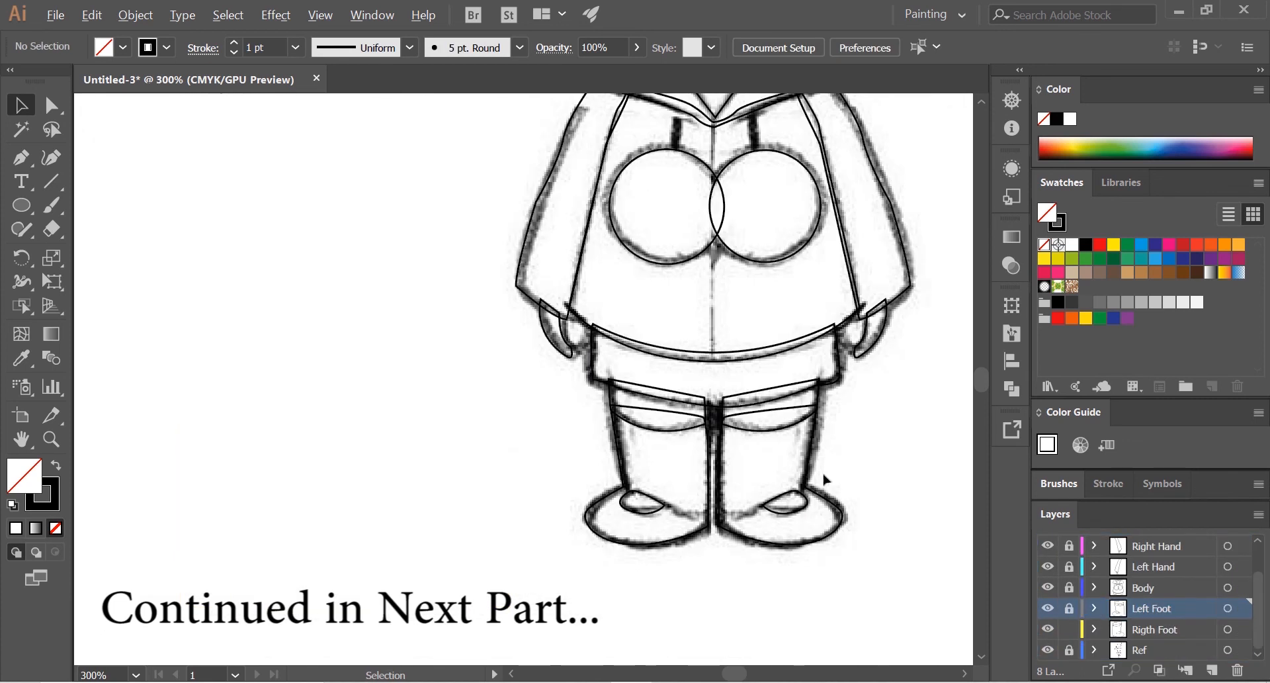
{"action": "left_click_drag", "start_coordinate": [837, 418], "coordinate": [721, 522]}
{"action": "scroll", "coordinate": [733, 501], "scroll_direction": "down", "scroll_amount": 1}
{"action": "left_click_drag", "start_coordinate": [778, 451], "coordinate": [709, 541]}
{"action": "scroll", "coordinate": [733, 513], "scroll_direction": "down", "scroll_amount": 2}
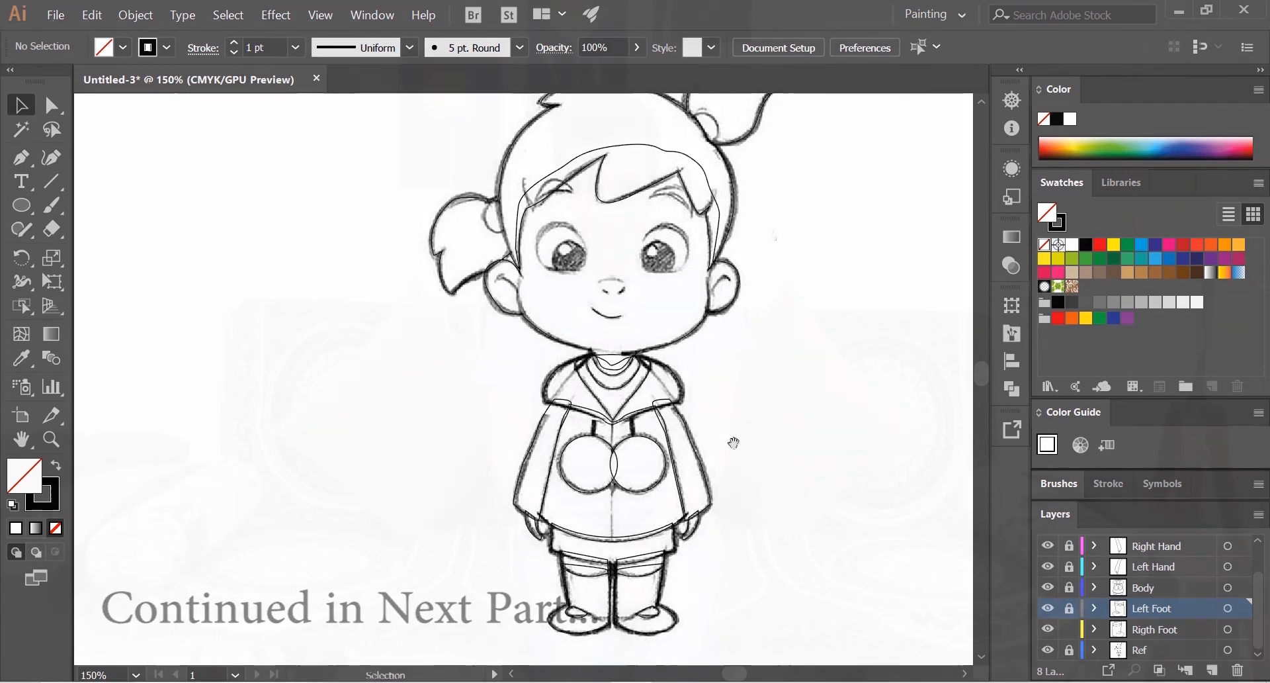